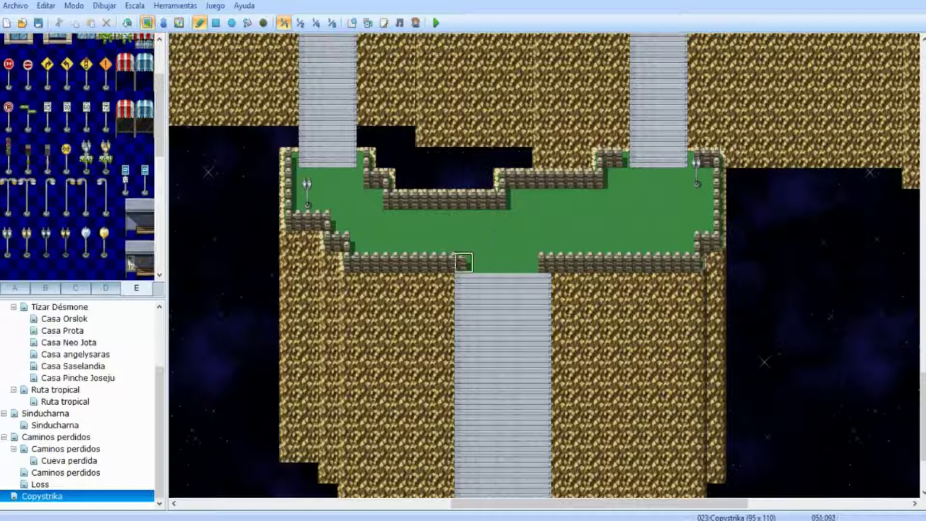
# - Replace the wall tiles flanking the upper end of the wide central staircase with green ground, widening the opening
pyautogui.click(541, 262)
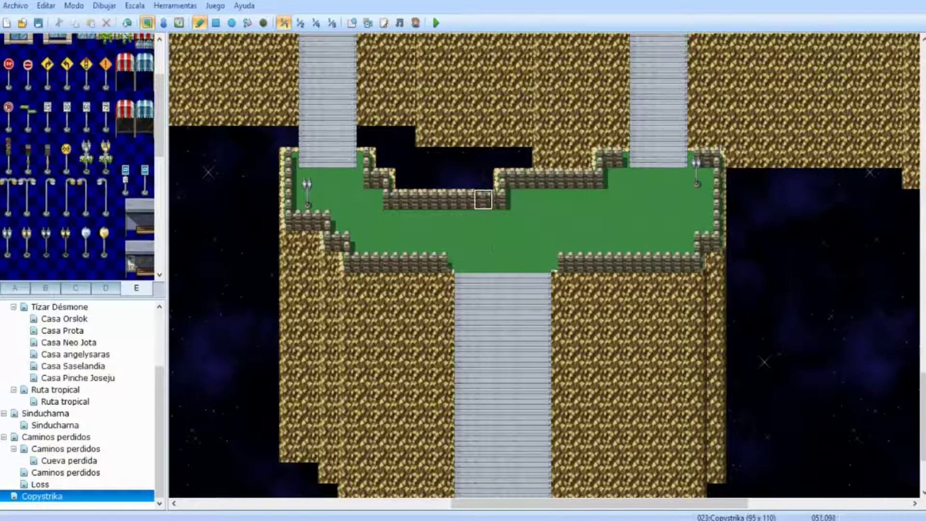
pyautogui.click(15, 288)
pyautogui.scroll(-4, 86, 193)
pyautogui.click(86, 227)
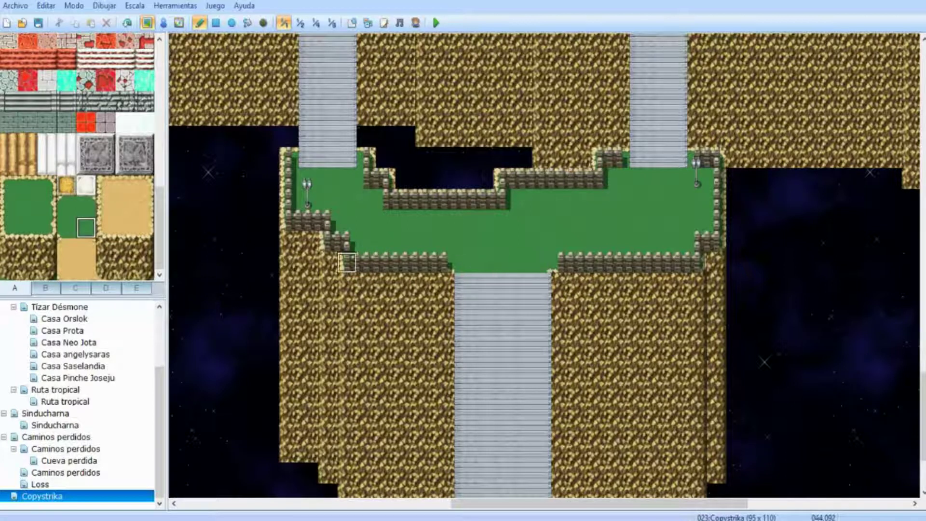
pyautogui.click(67, 228)
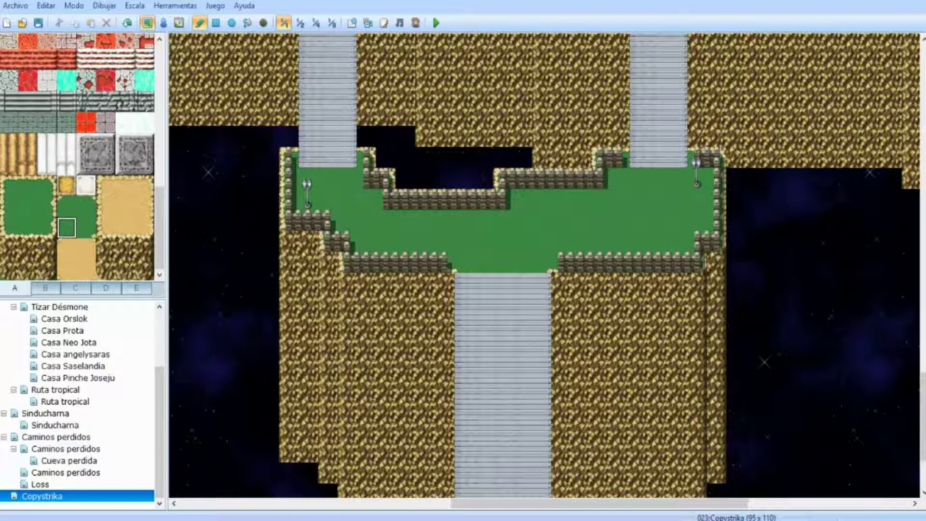
# - Place a double-headed street lamp on each side of the wide staircase's upper end
pyautogui.click(106, 288)
pyautogui.click(137, 288)
pyautogui.click(8, 238)
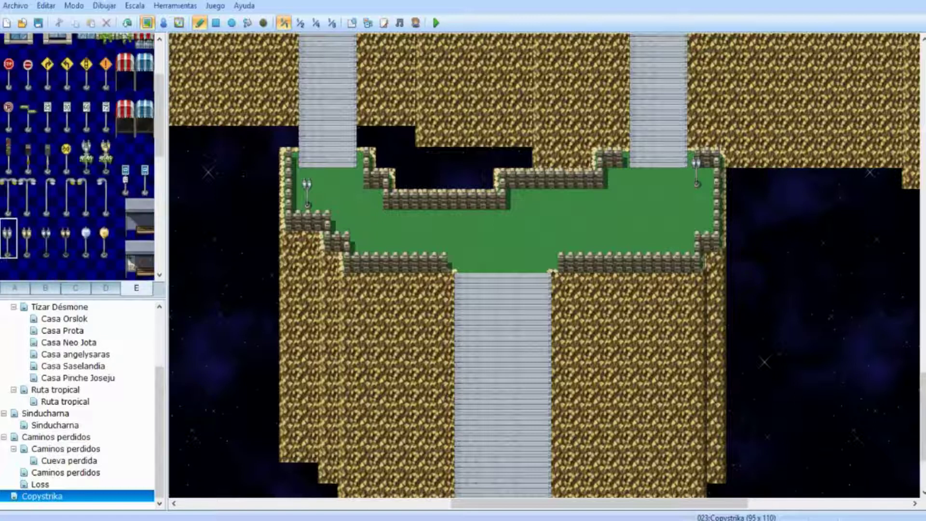
pyautogui.click(463, 251)
pyautogui.click(541, 251)
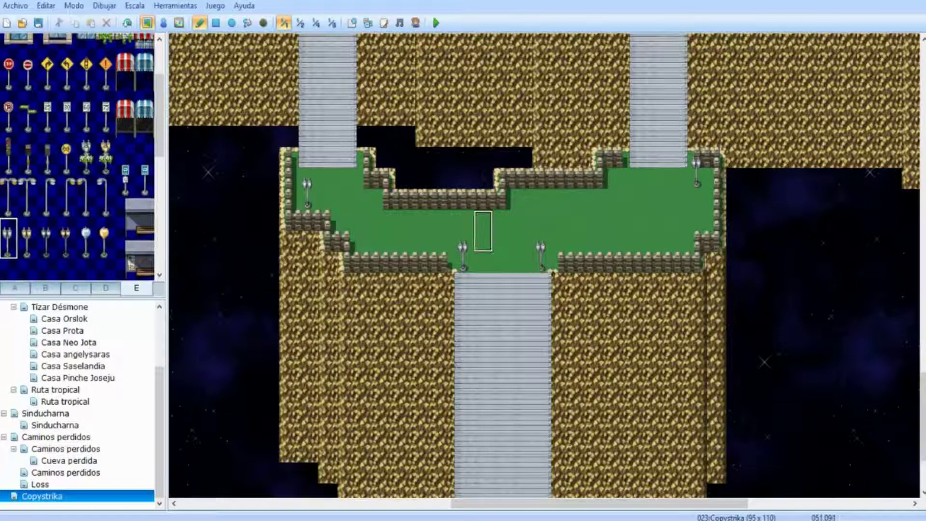
# - Switch to event editing and open the Sinducharna map
pyautogui.scroll(-3, 512, 215)
pyautogui.scroll(4, 502, 287)
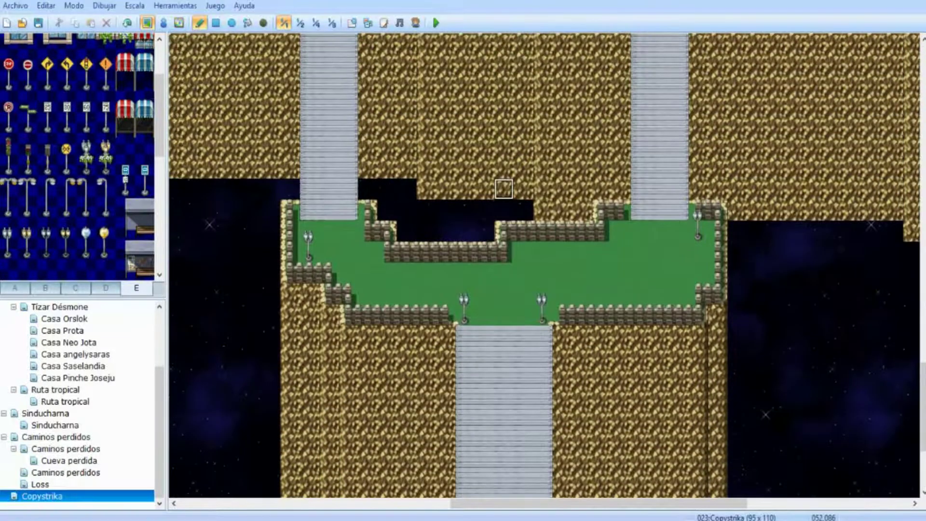
pyautogui.scroll(8, 529, 289)
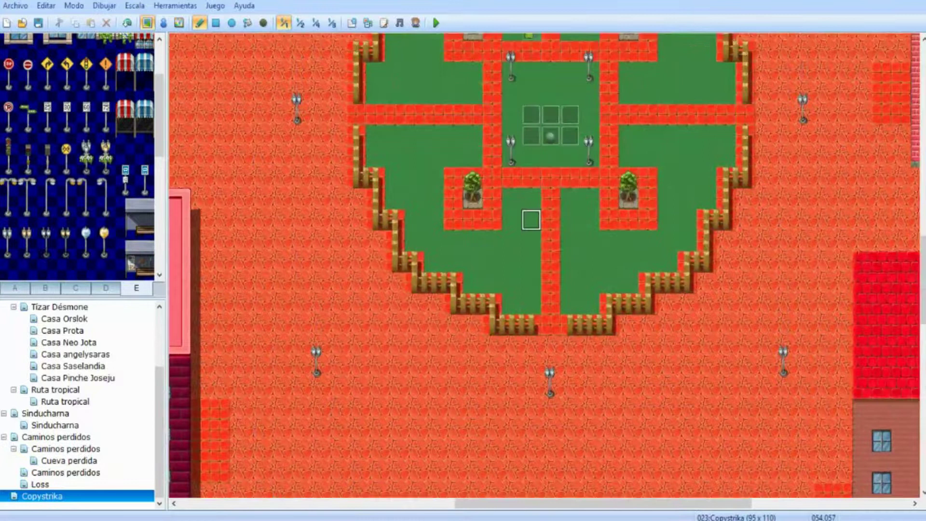
pyautogui.scroll(-4, 531, 220)
pyautogui.scroll(8, 531, 355)
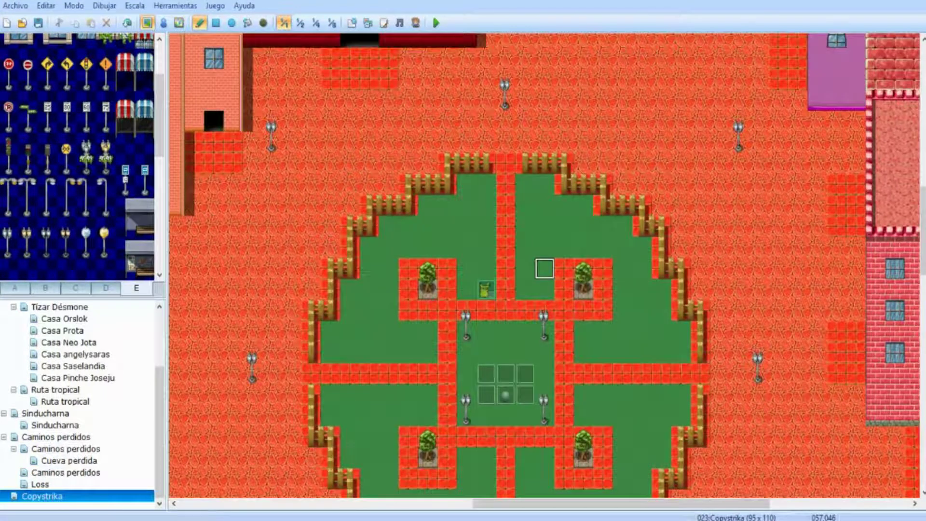
pyautogui.click(40, 485)
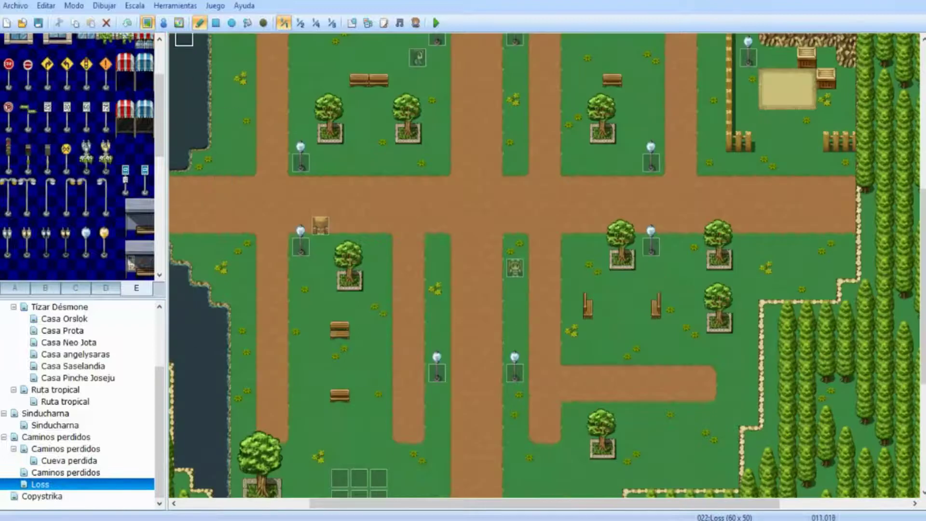
pyautogui.press('F7')
pyautogui.click(55, 425)
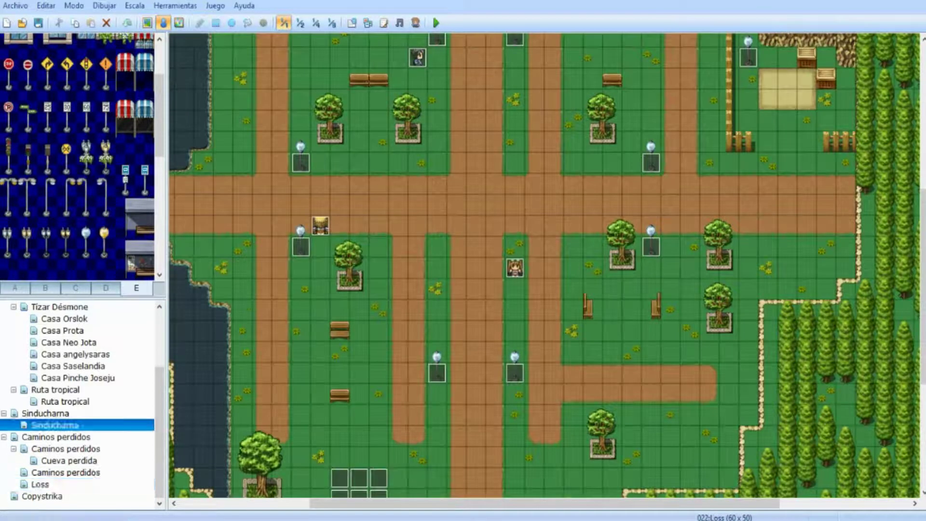
# - Inspect the light events of the upper-left garden lamp and the lamp beside the path, and copy the garden lamp's event
pyautogui.doubleClick(569, 342)
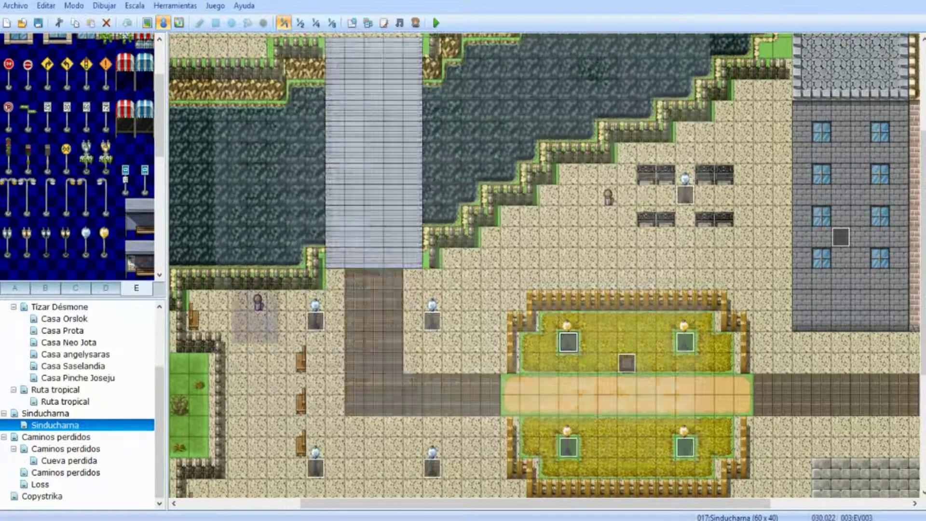
pyautogui.click(713, 33)
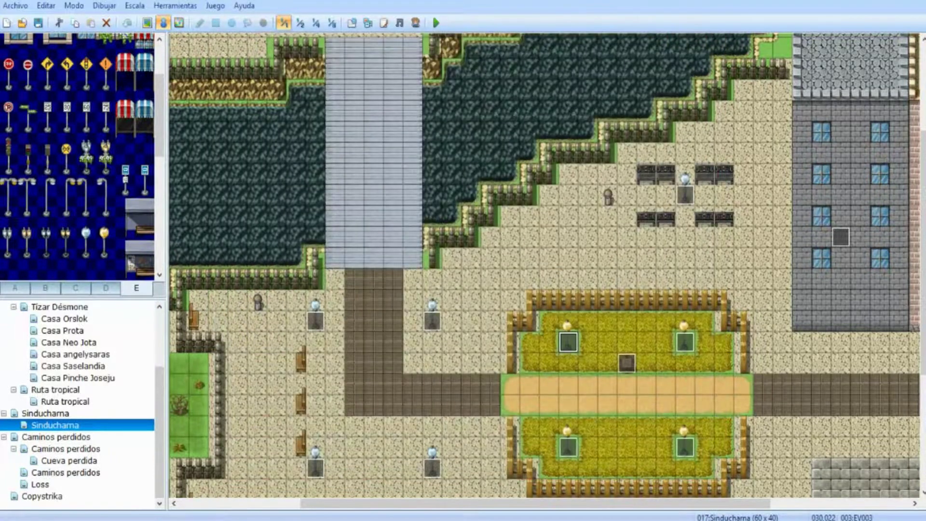
pyautogui.doubleClick(432, 321)
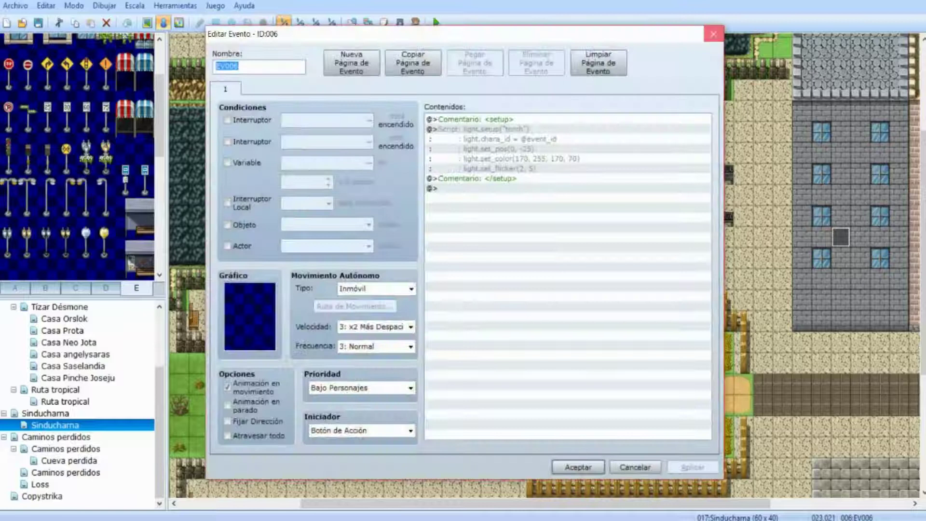
pyautogui.click(713, 33)
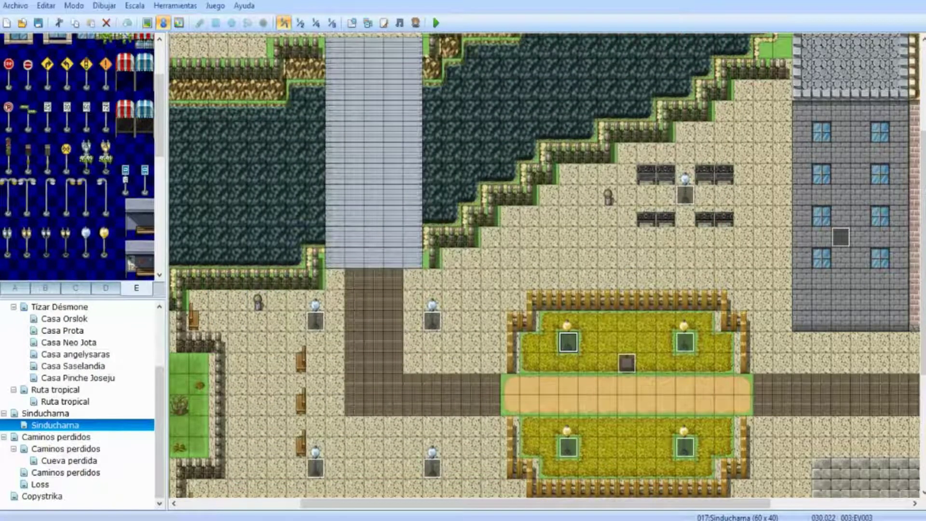
# - Paste the copied light event at the base of each of the four lamps around the fountain on the Copystrika map
pyautogui.click(42, 496)
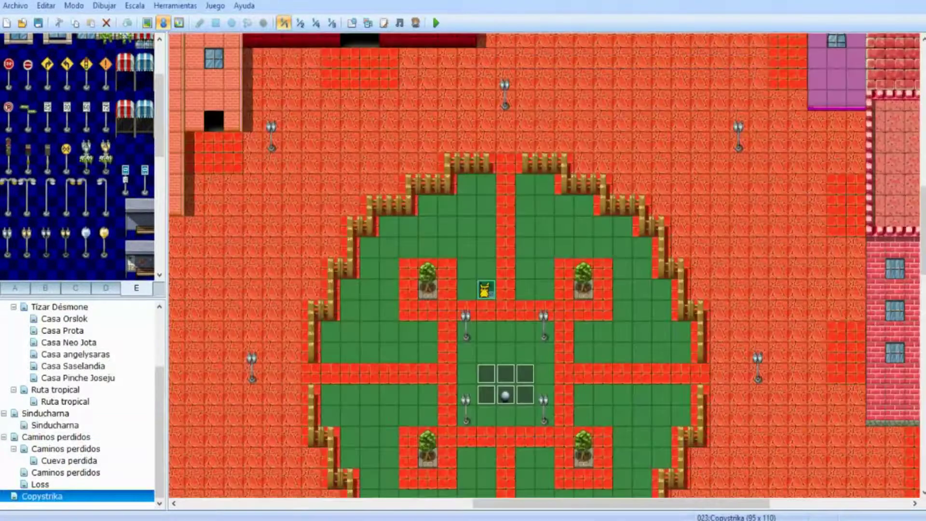
pyautogui.scroll(-3, 467, 332)
pyautogui.hotkey('ctrl', 'v')
pyautogui.click(545, 331)
pyautogui.hotkey('ctrl', 'v')
pyautogui.click(466, 330)
pyautogui.hotkey('ctrl', 'v')
pyautogui.click(466, 247)
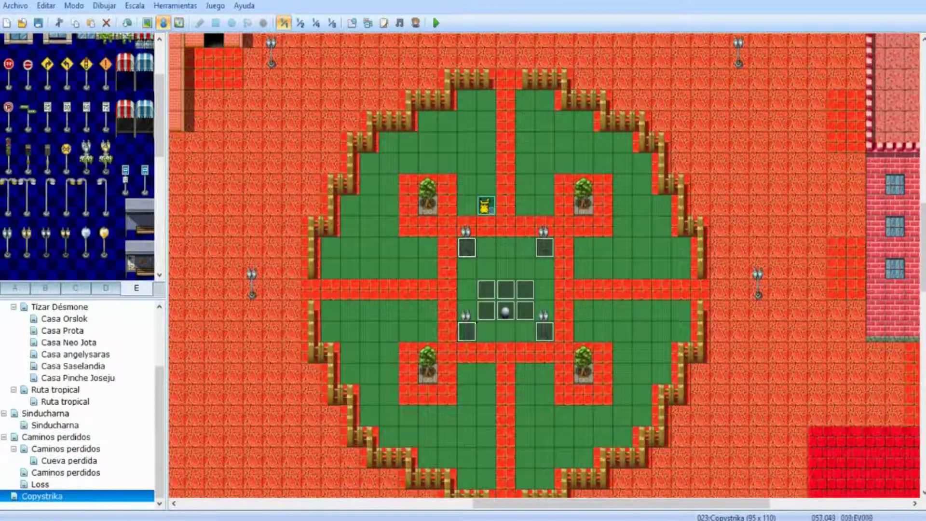
# - Change the flicker line in the upper-left fountain lamp's light script to light.set_flicker(5, 3)
pyautogui.doubleClick(466, 247)
pyautogui.rightClick(534, 128)
pyautogui.click(555, 148)
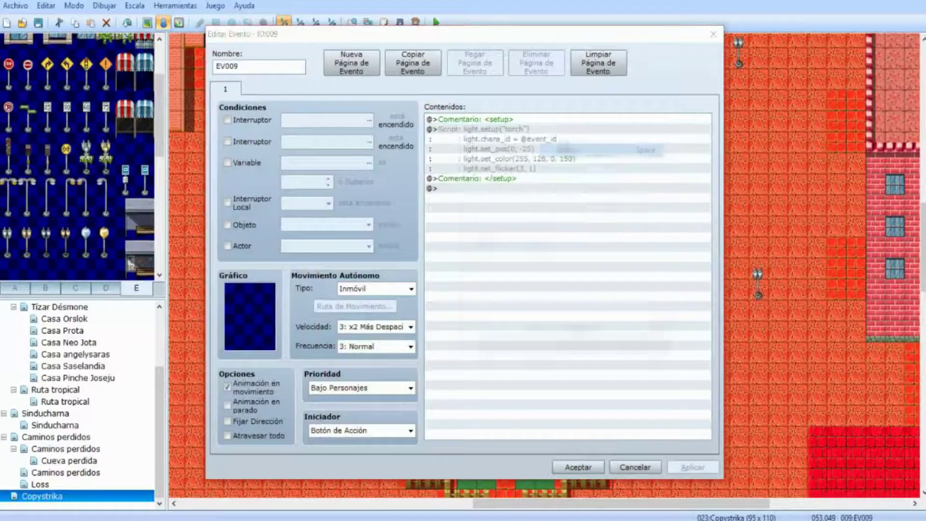
pyautogui.click(568, 262)
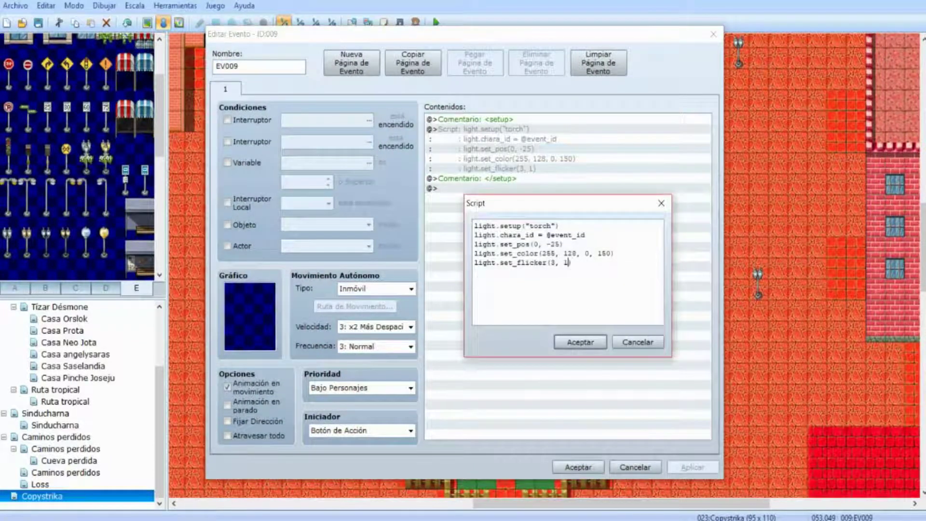
pyautogui.press('BackSpace')
pyautogui.write('3')
pyautogui.press('BackSpace')
pyautogui.write('6')
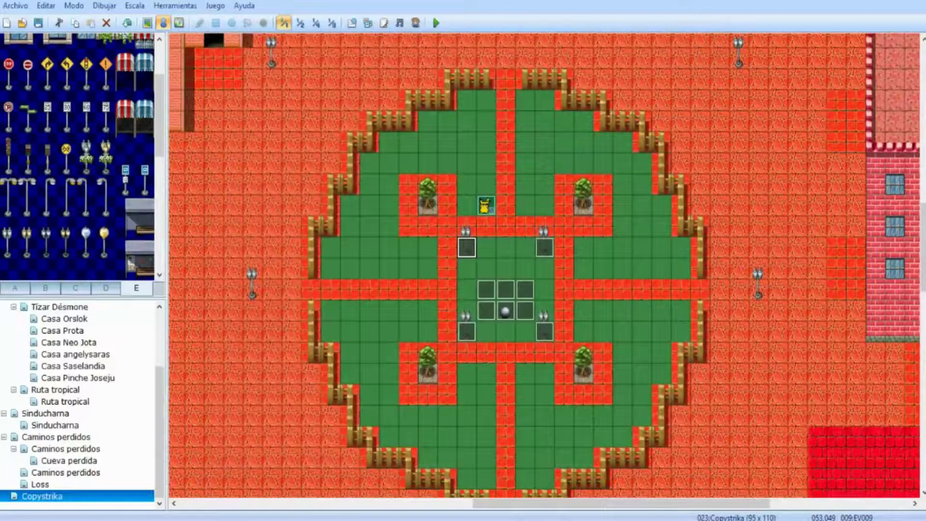
# - Check a lamp's light script on the Loss map and review the upper-left fountain lamp's script on Copystrika
pyautogui.click(40, 484)
pyautogui.doubleClick(437, 373)
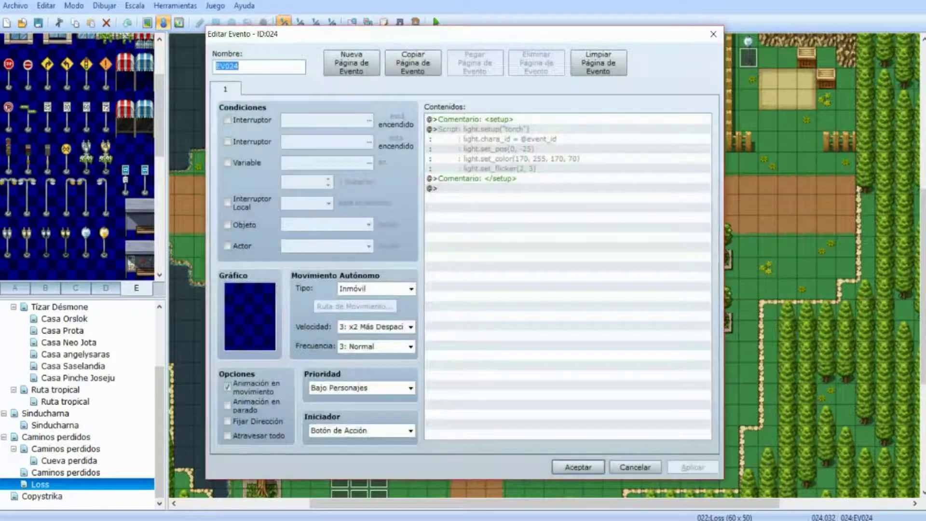
pyautogui.click(713, 34)
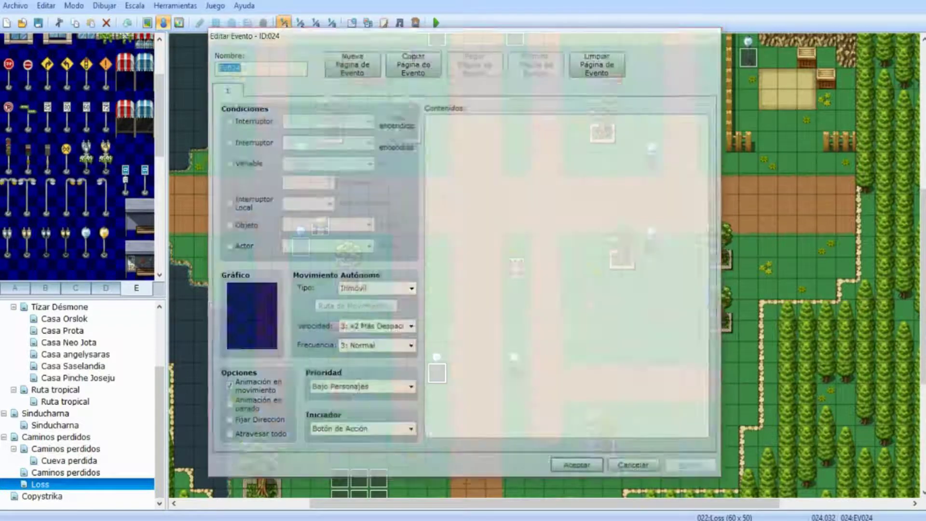
pyautogui.click(42, 496)
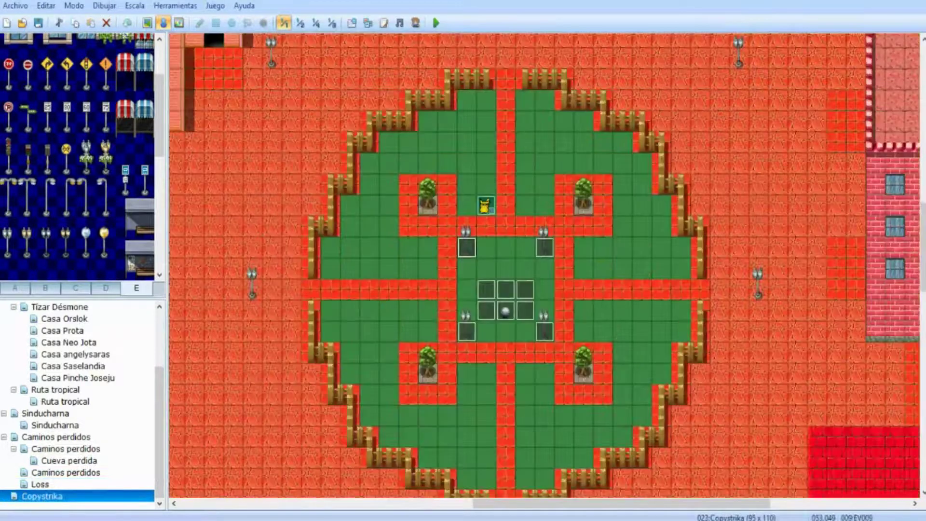
pyautogui.doubleClick(466, 247)
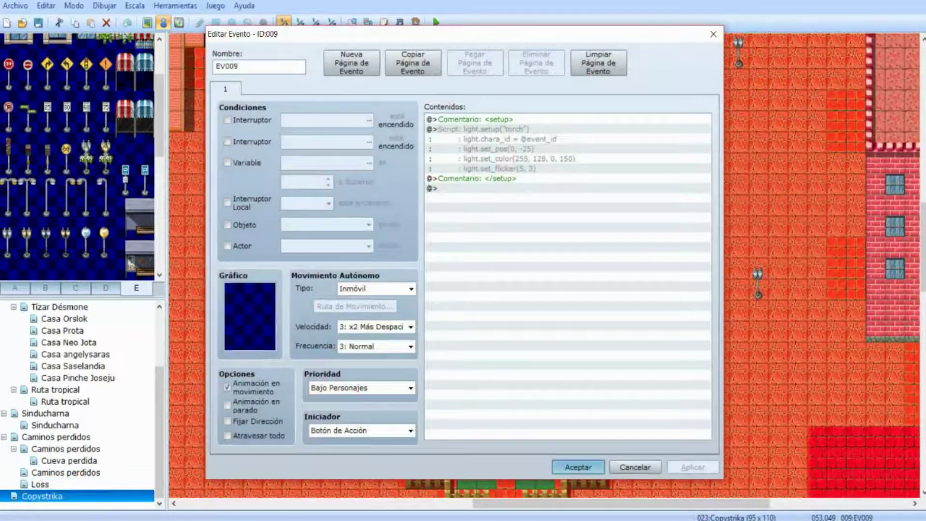
pyautogui.click(577, 467)
# - Edit the flicker line in the upper-right fountain lamp's light script
pyautogui.doubleClick(545, 247)
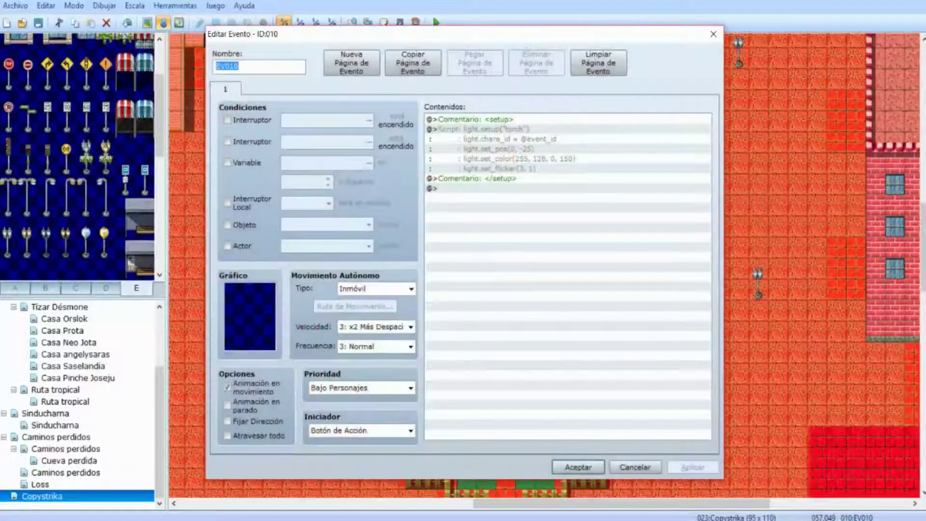
pyautogui.rightClick(548, 129)
pyautogui.click(574, 149)
pyautogui.click(569, 262)
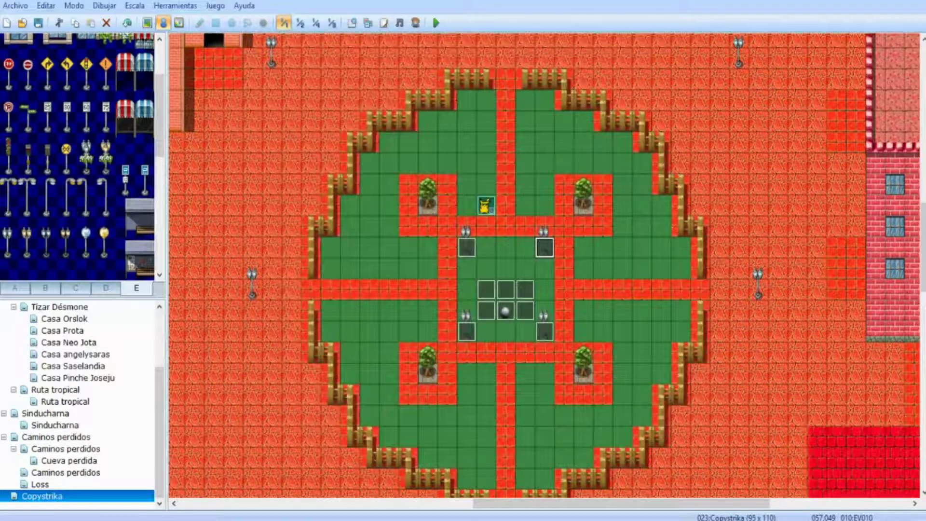
# - Change the flicker line in the lower-left fountain lamp's light script to light.set_flicker(4, 1)
pyautogui.doubleClick(466, 332)
pyautogui.rightClick(557, 130)
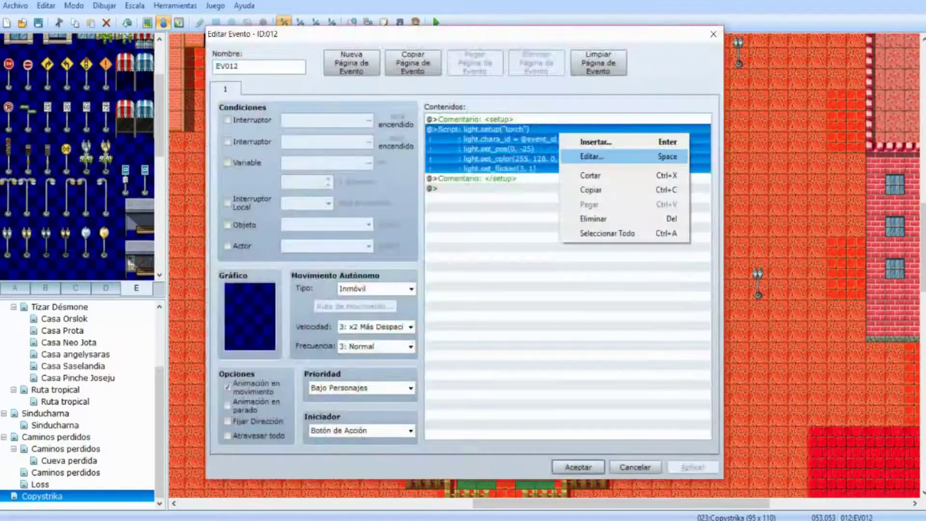
pyautogui.click(579, 157)
pyautogui.press('BackSpace')
pyautogui.write('4')
pyautogui.click(580, 342)
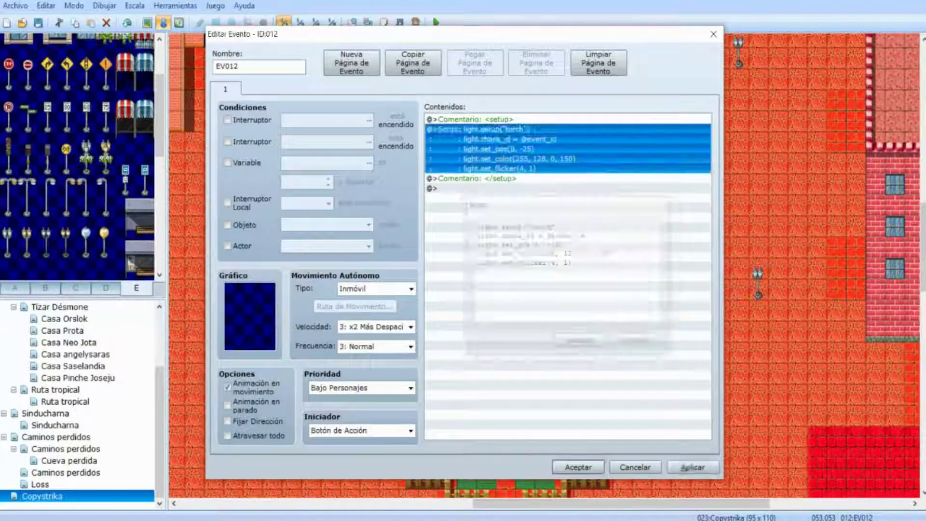
pyautogui.click(577, 467)
# - Change the flicker line in the lower-right fountain lamp's light script to light.set_flicker(4, 2)
pyautogui.doubleClick(544, 332)
pyautogui.rightClick(593, 123)
pyautogui.rightClick(585, 137)
pyautogui.click(609, 157)
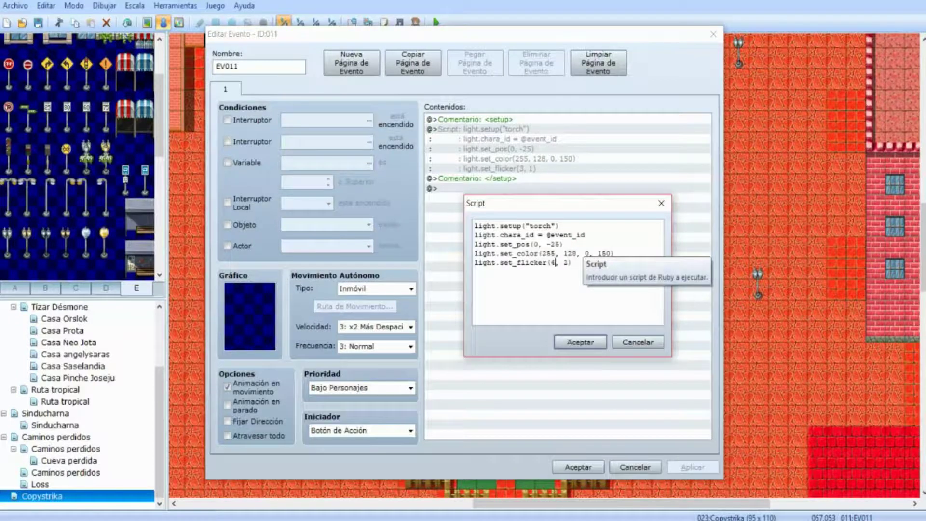
pyautogui.press('Escape')
pyautogui.press('Escape')
# - Playtest the game, walk the character down and right past the fountain to check the lamps' lighting, and close the test
pyautogui.press('F12')
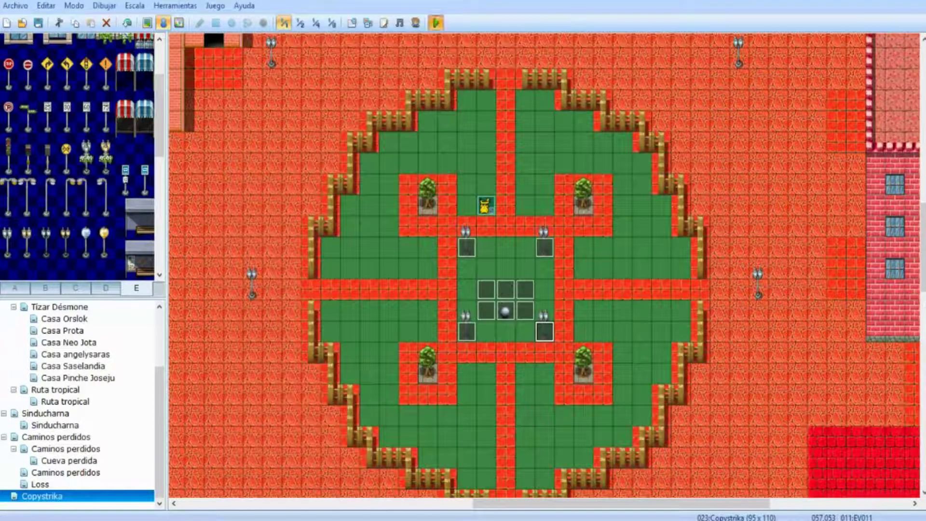
pyautogui.press('Return')
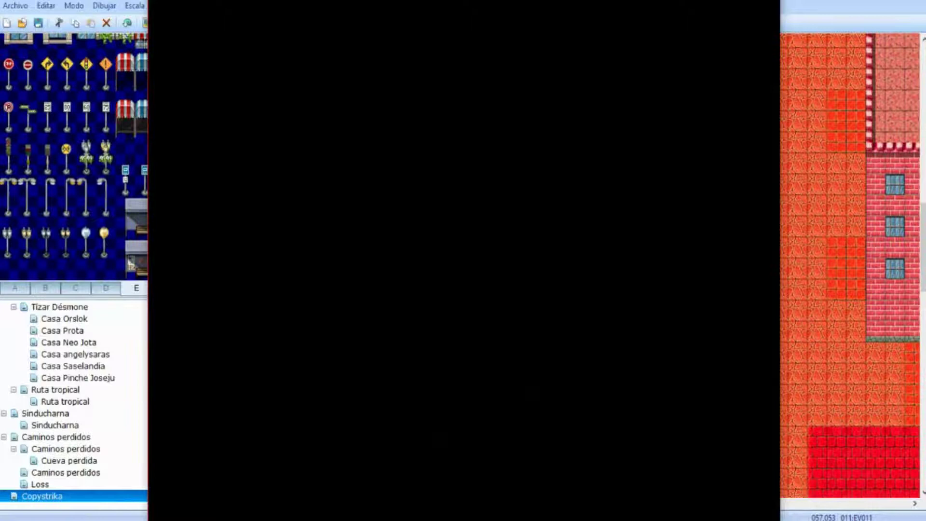
pyautogui.press('Down')
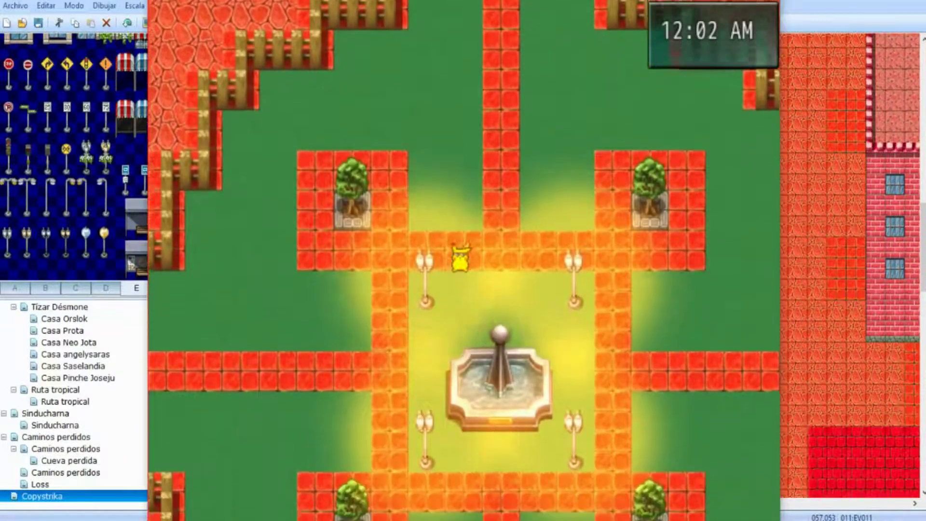
pyautogui.press('Down')
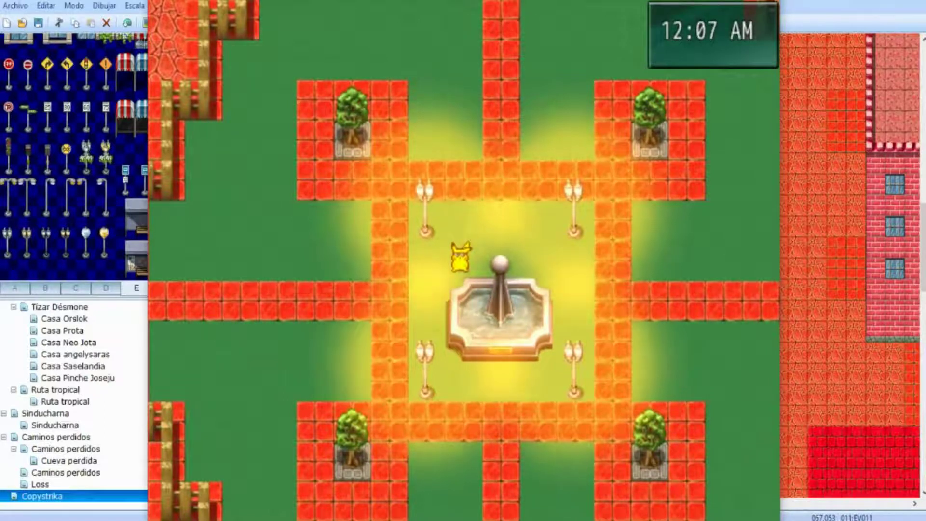
pyautogui.press('Right')
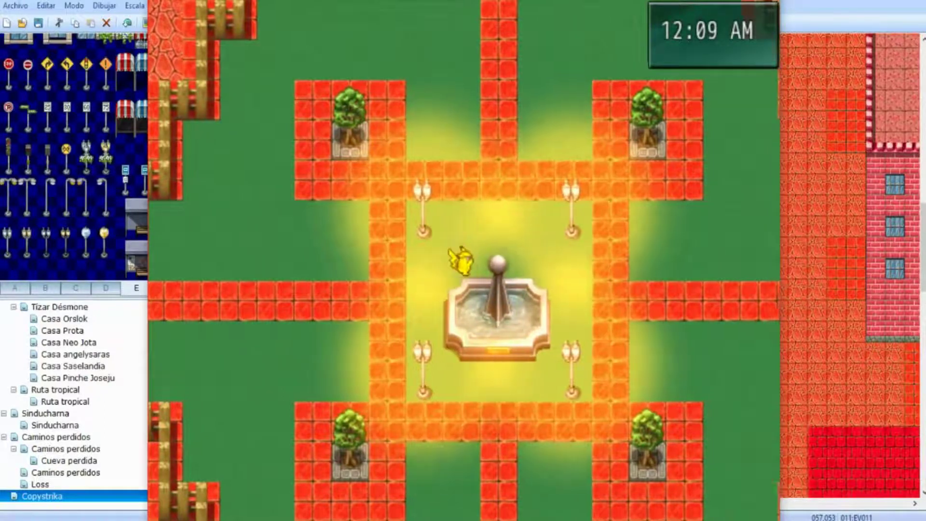
pyautogui.press('Right')
pyautogui.press('Right')
pyautogui.press('Right')
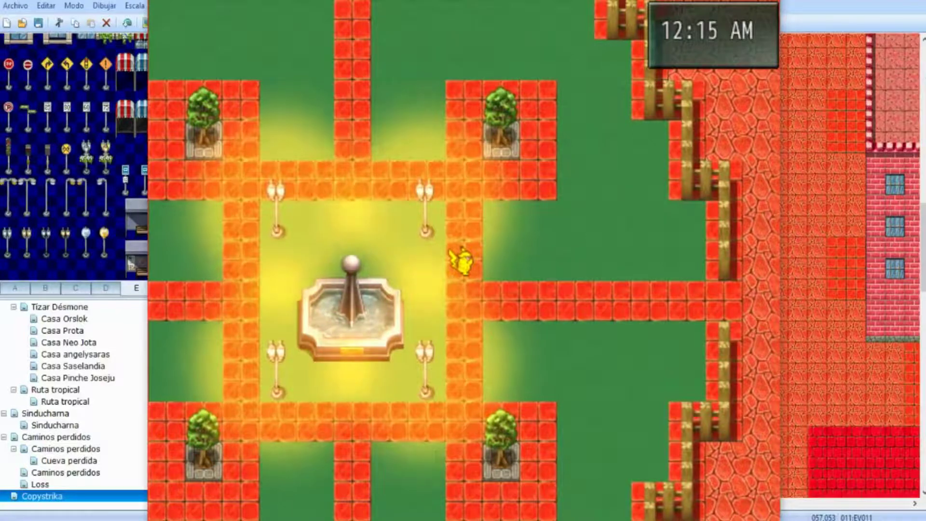
pyautogui.hotkey('alt', 'F4')
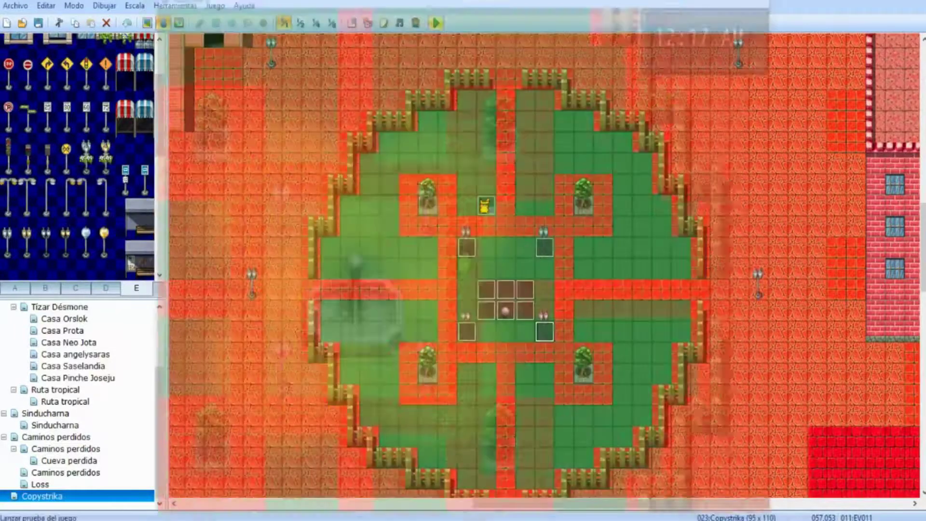
# - Review the light script of a street lamp event on the Sinducharna map for reference
pyautogui.click(45, 414)
pyautogui.doubleClick(446, 381)
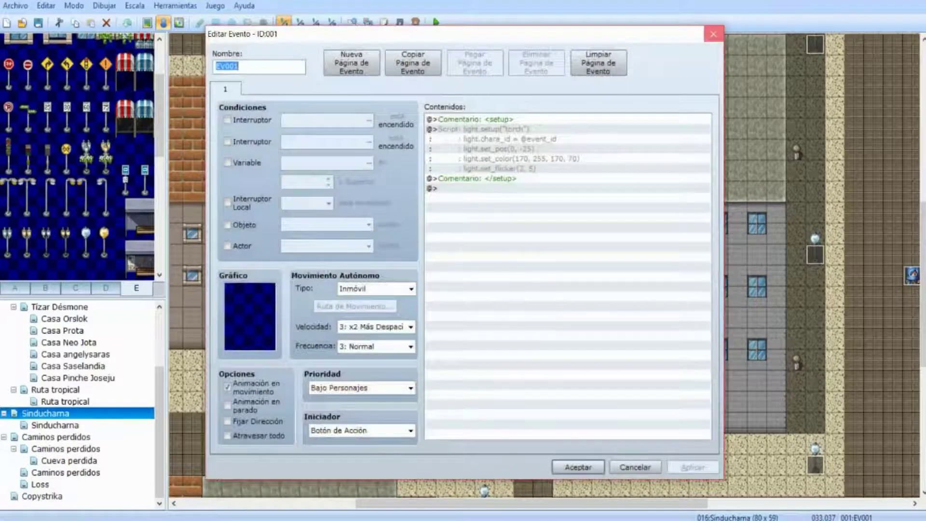
pyautogui.click(713, 34)
# - Change the flicker line in the upper-right fountain lamp's light script on the Copystrika map to light.set_flicker(2, 4)
pyautogui.click(42, 496)
pyautogui.doubleClick(544, 247)
pyautogui.rightClick(533, 129)
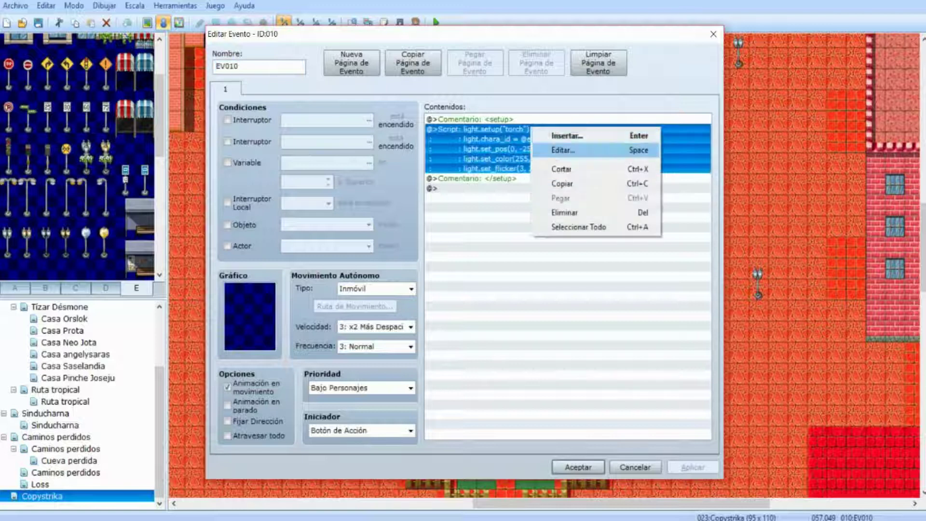
pyautogui.click(563, 150)
pyautogui.press('BackSpace')
pyautogui.press('BackSpace')
pyautogui.press('BackSpace')
pyautogui.press('BackSpace')
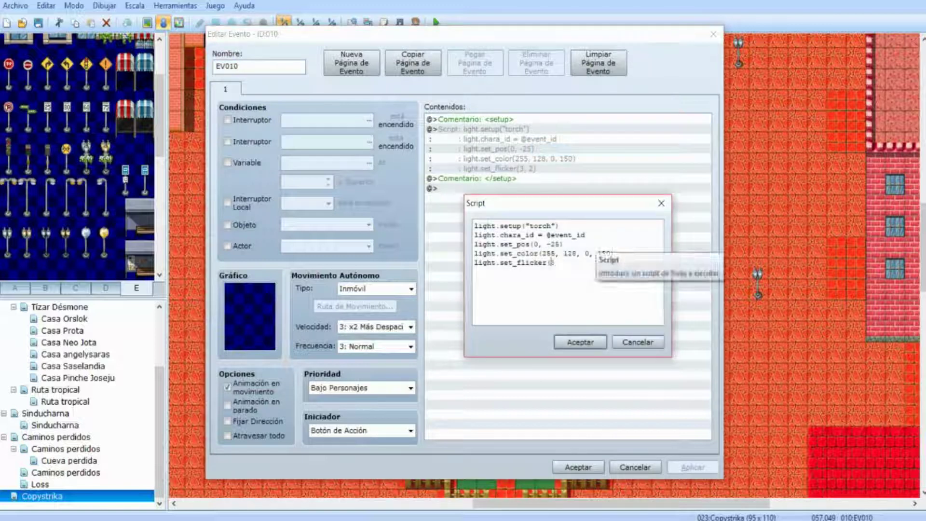
pyautogui.write('2, ')
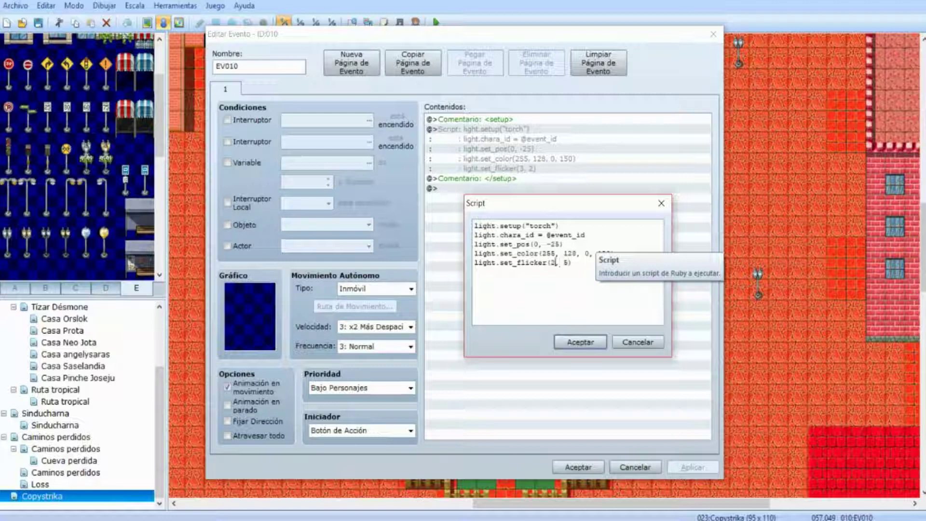
pyautogui.write('5')
pyautogui.press('BackSpace')
pyautogui.write('6')
pyautogui.press('Return')
pyautogui.press('Return')
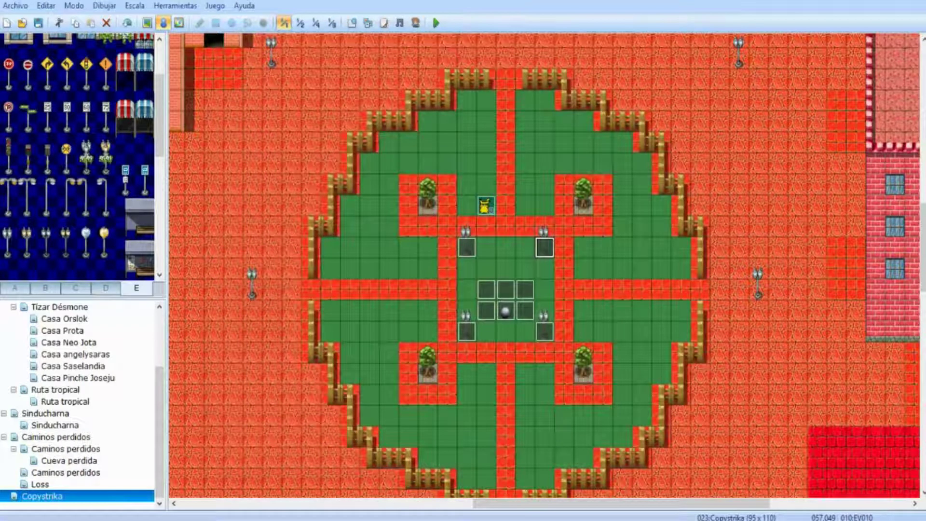
# - Delete the light events on the upper-left, lower-left and lower-right fountain lamps
pyautogui.click(467, 247)
pyautogui.press('Delete')
pyautogui.click(466, 331)
pyautogui.press('Delete')
pyautogui.click(545, 332)
pyautogui.press('Delete')
# - Playtest the game, walk the character right and down toward the upper-right fountain lamp to check its light, and close the test
pyautogui.click(436, 23)
pyautogui.press('Return')
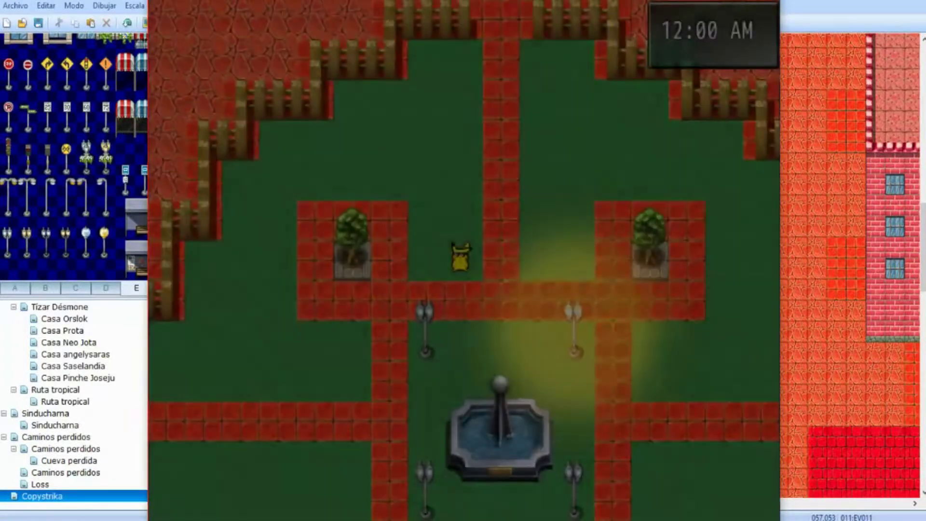
pyautogui.press('Right')
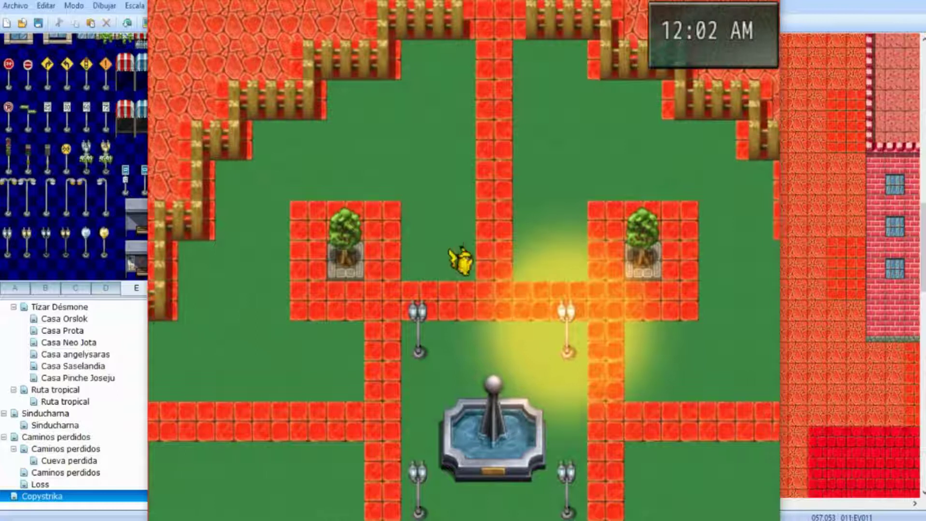
pyautogui.press('Right')
pyautogui.press('Down')
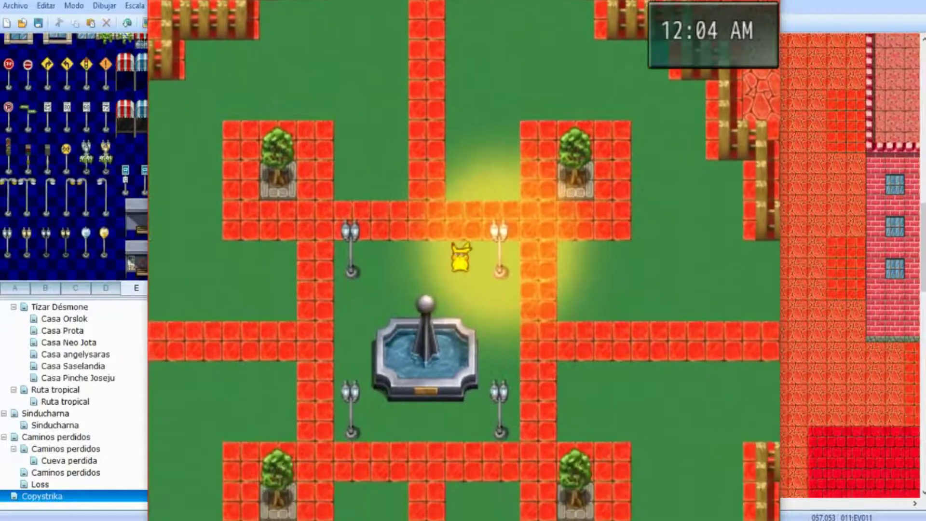
pyautogui.hotkey('alt', 'F4')
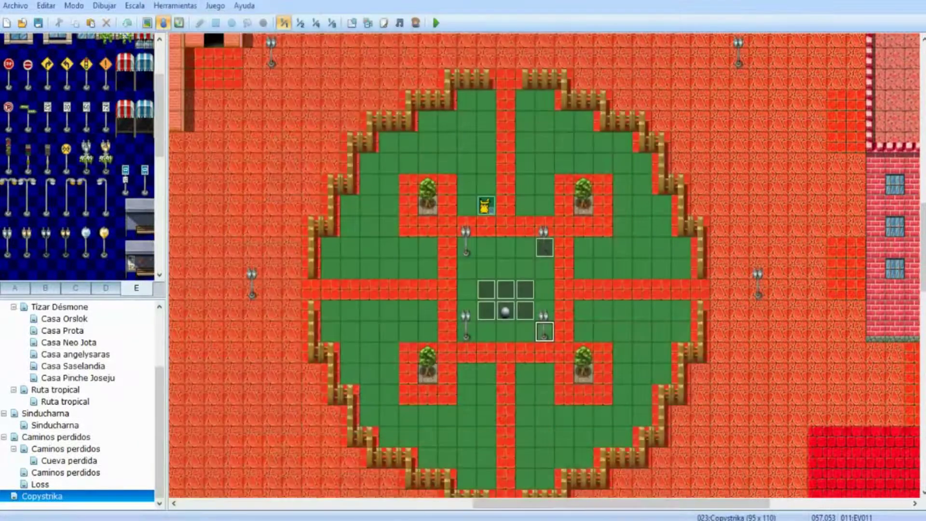
# - Review the upper-right fountain lamp's light script without changing it
pyautogui.doubleClick(545, 248)
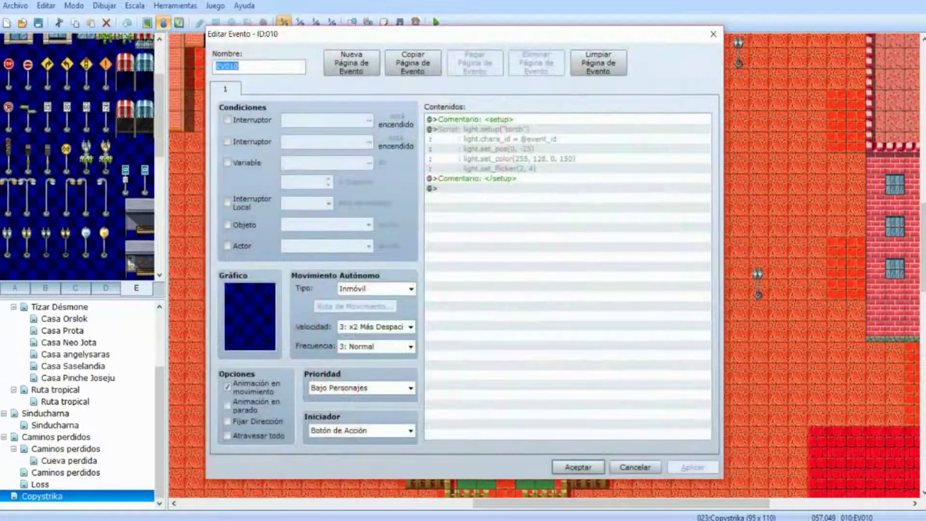
pyautogui.rightClick(540, 137)
pyautogui.click(560, 150)
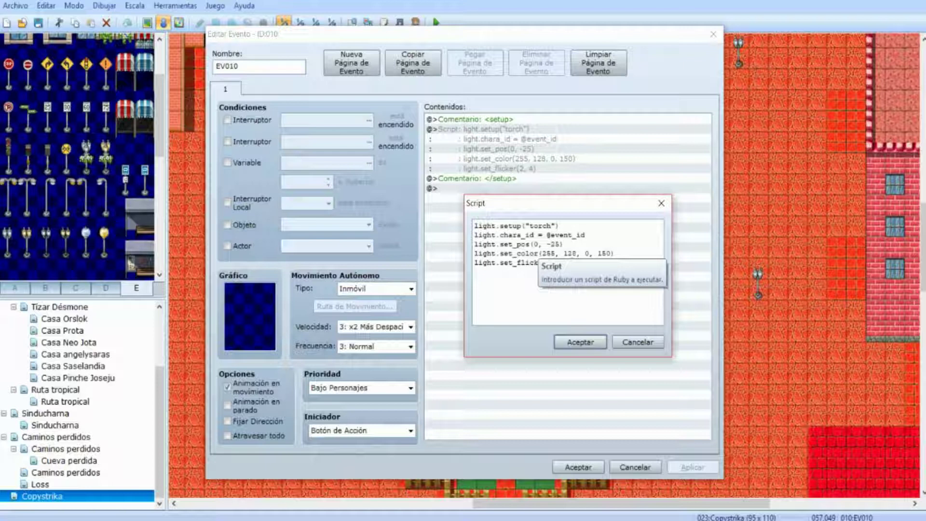
pyautogui.click(661, 203)
pyautogui.click(713, 34)
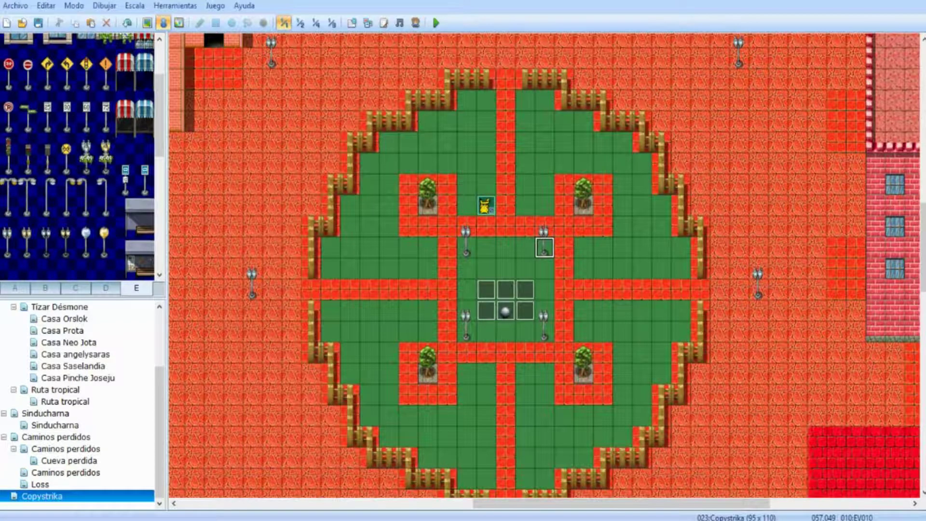
# - Check the light colour and flicker values in a street lamp event on the Loss map
pyautogui.click(40, 484)
pyautogui.doubleClick(437, 373)
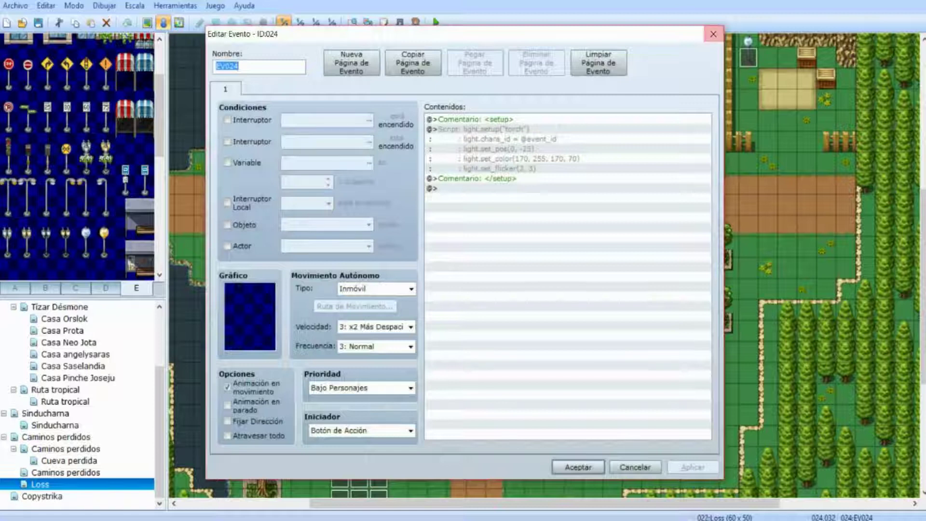
pyautogui.click(714, 34)
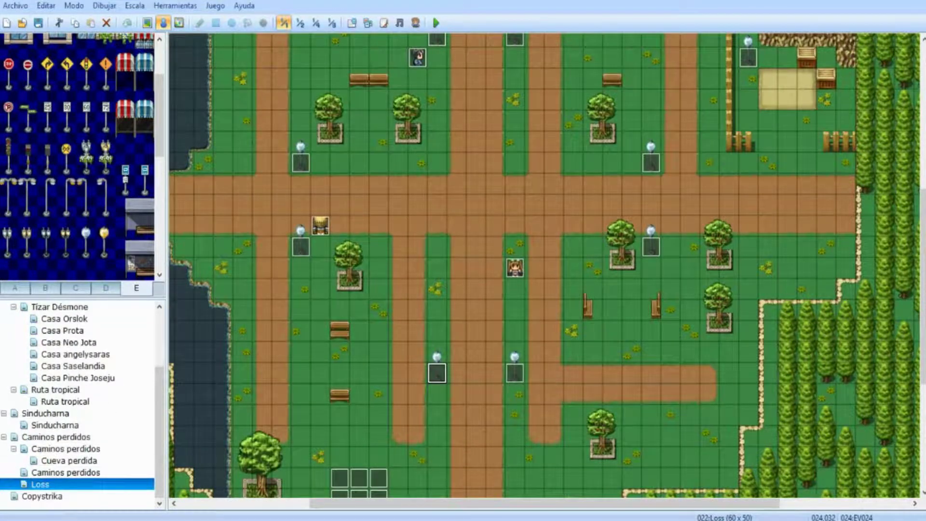
# - Replace the upper-right fountain lamp's event on the Copystrika map with a copy of a street lamp light event from the Sinducharna map
pyautogui.click(46, 413)
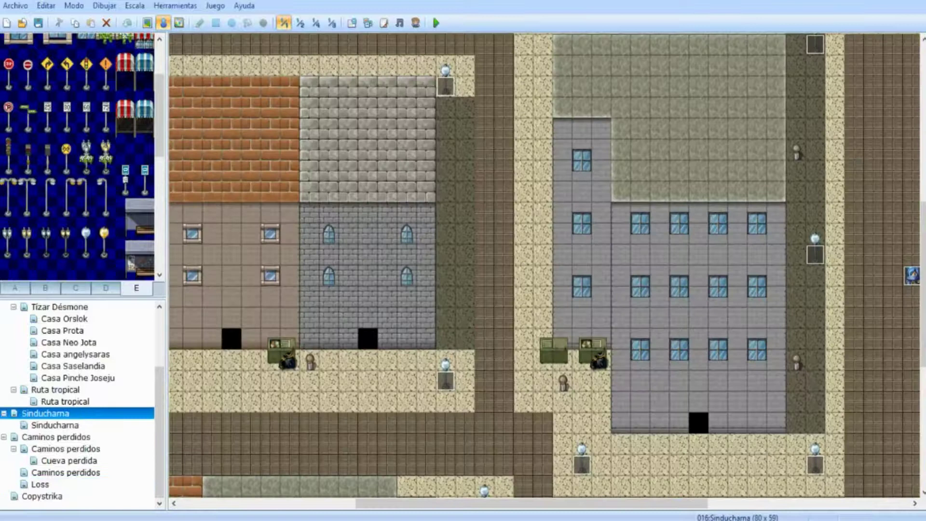
pyautogui.doubleClick(581, 461)
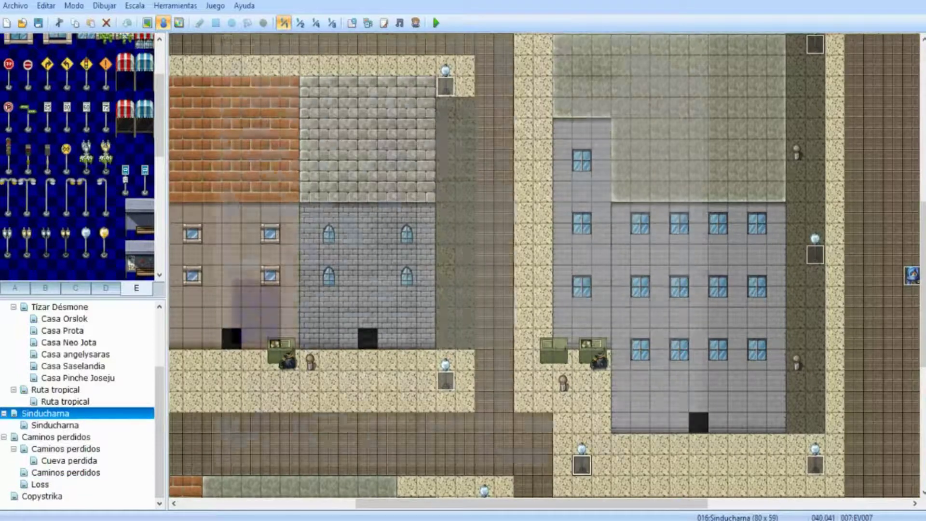
pyautogui.click(713, 34)
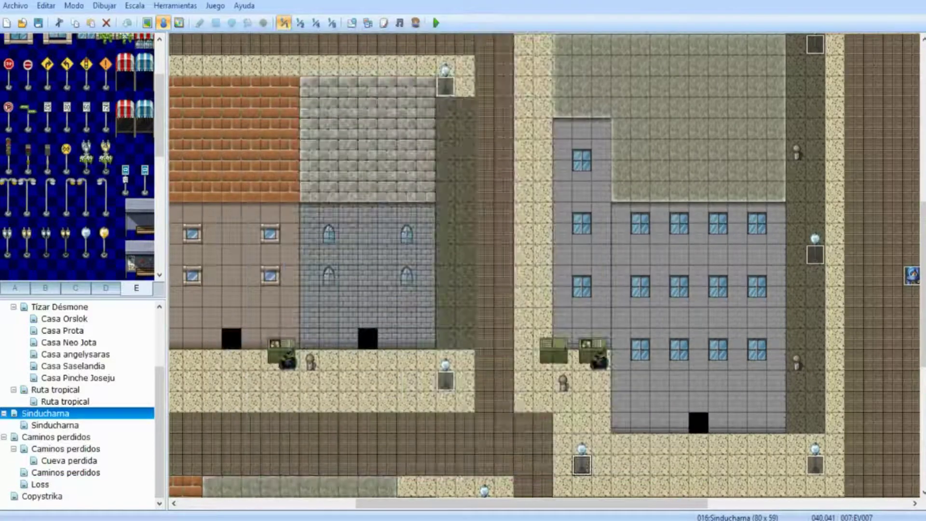
pyautogui.click(42, 496)
pyautogui.click(544, 247)
pyautogui.hotkey('ctrl', 'v')
# - Edit the pasted lamp event's script to light.set_color(110, 220, 255, 70) and light.set_flicker(2, 4)
pyautogui.doubleClick(544, 247)
pyautogui.rightClick(571, 127)
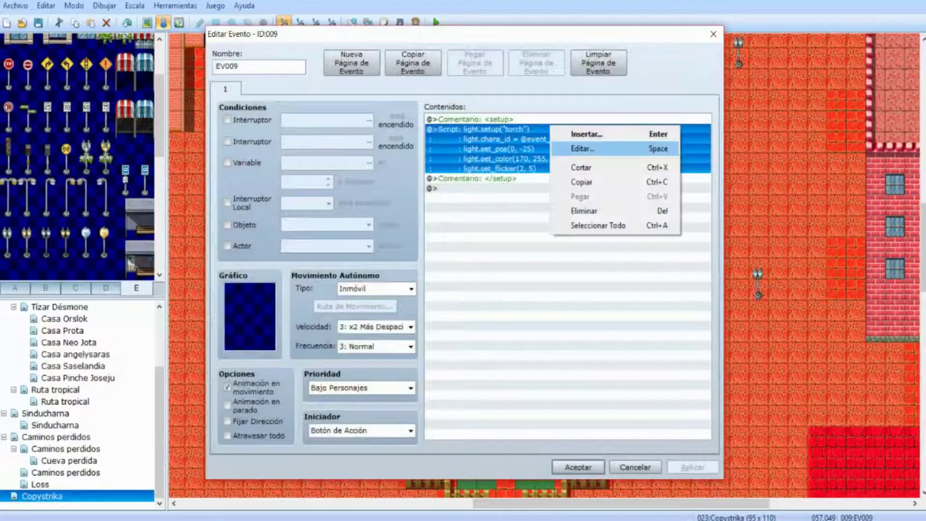
pyautogui.click(593, 145)
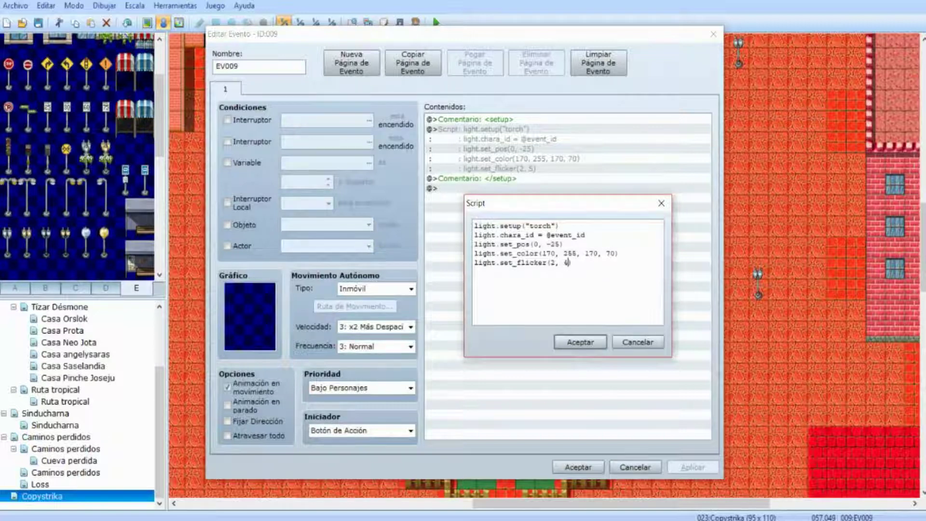
pyautogui.press('BackSpace')
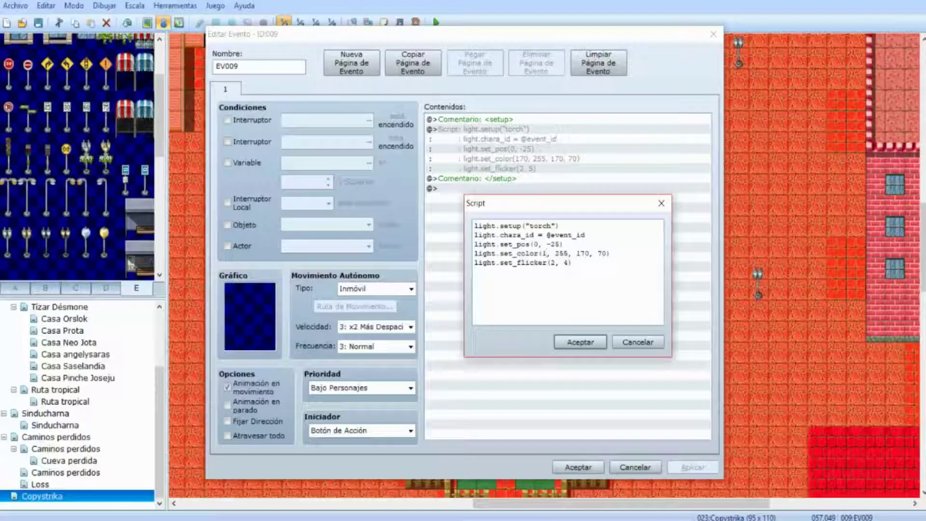
pyautogui.write('10')
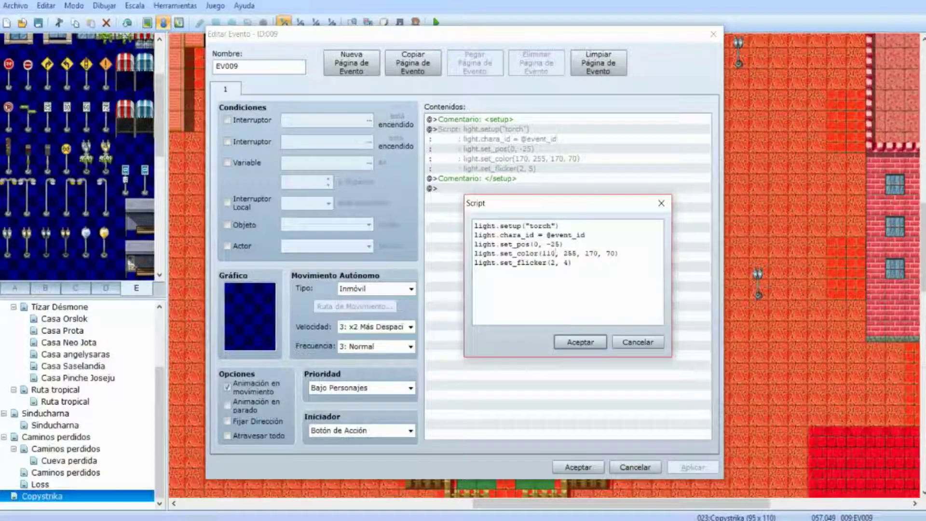
pyautogui.press('BackSpace')
pyautogui.press('BackSpace')
pyautogui.write('20')
pyautogui.click(581, 342)
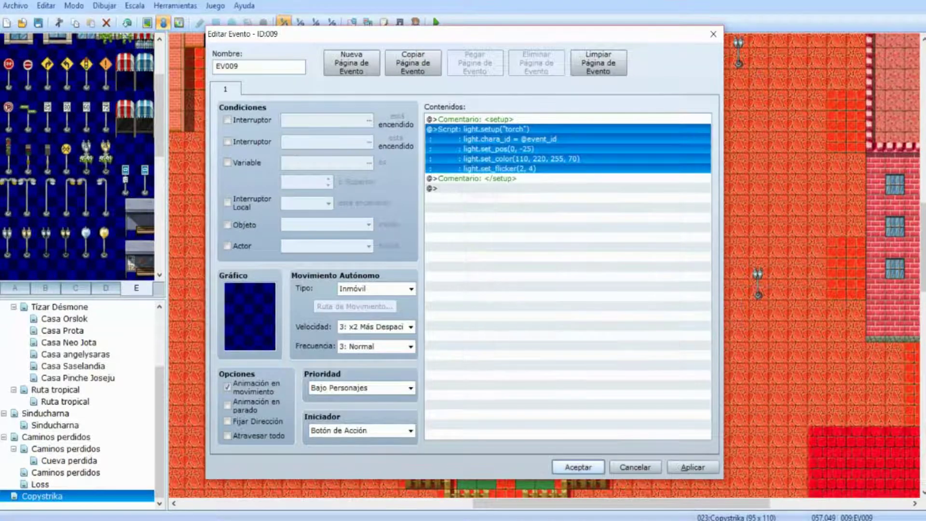
pyautogui.click(578, 467)
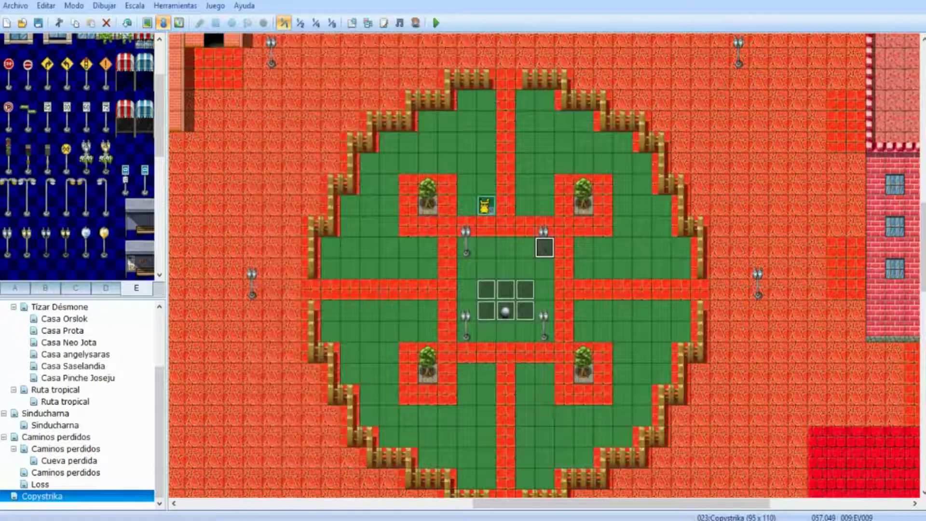
# - Examine the light colour and flicker values of two other street lamp events on the Sinducharna map
pyautogui.click(46, 413)
pyautogui.moveTo(543, 265); pyautogui.dragTo(465, 188, button='middle')
pyautogui.doubleClick(464, 188)
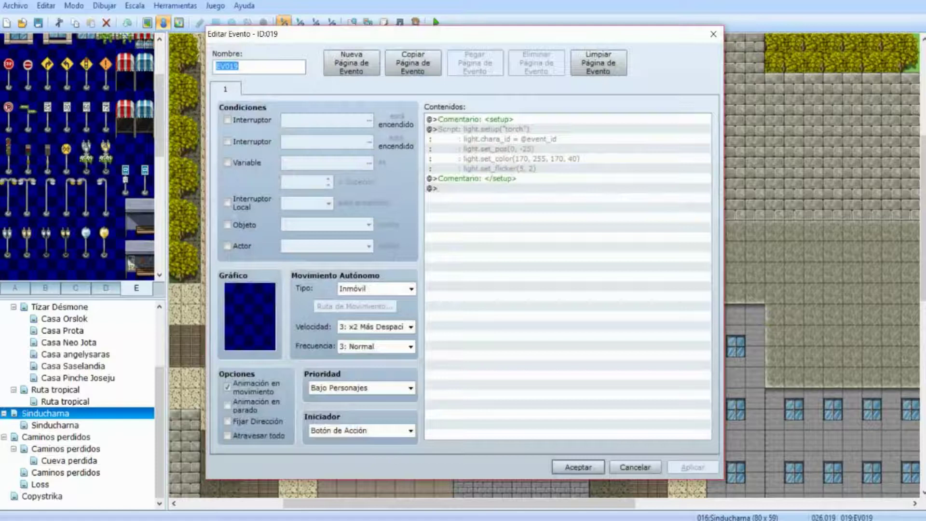
pyautogui.press('Escape')
pyautogui.moveTo(676, 250); pyautogui.dragTo(289, 207, button='middle')
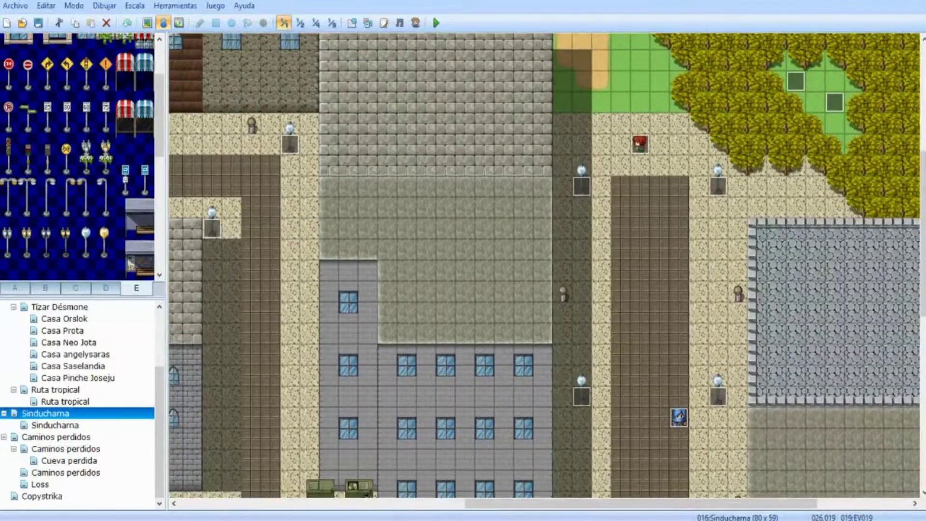
pyautogui.scroll(-1, 544, 265)
pyautogui.doubleClick(581, 366)
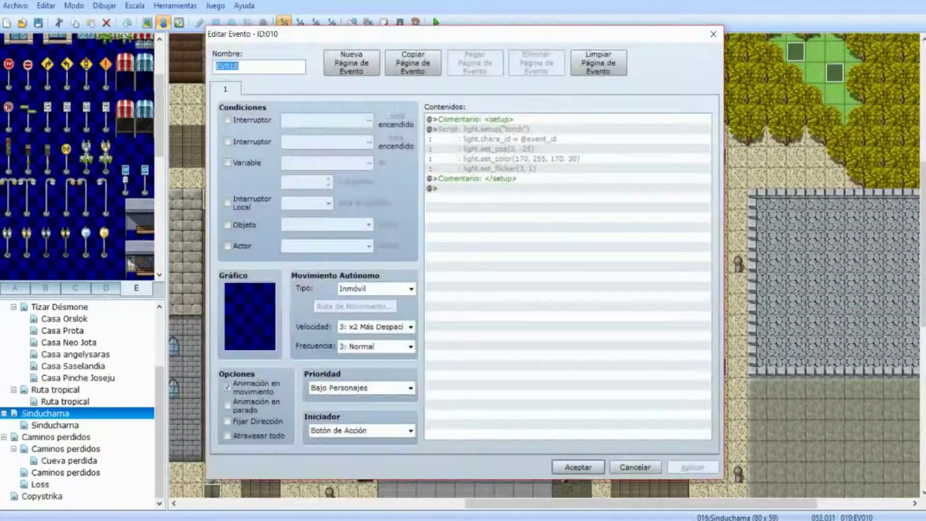
pyautogui.click(713, 34)
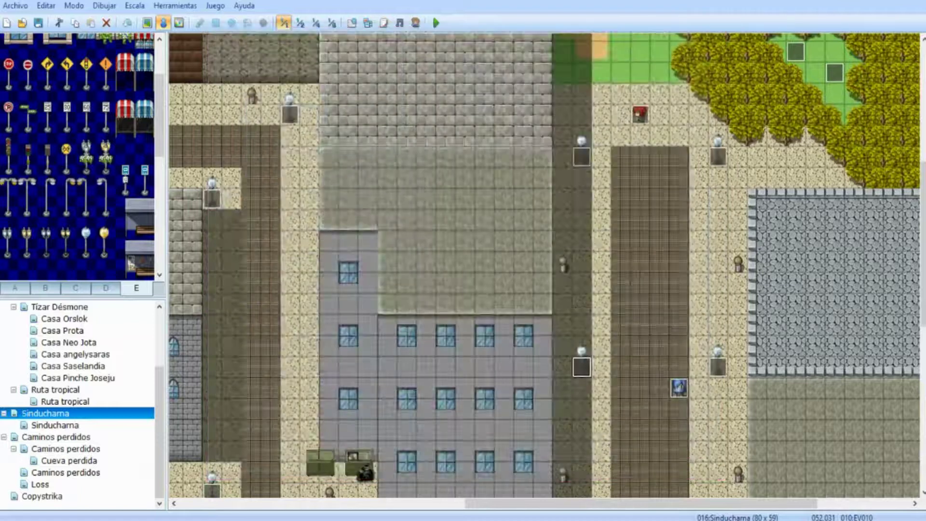
# - Copy the upper-right fountain lamp's light event to the upper-left lamp and change the last value of its light.set_color line
pyautogui.click(41, 496)
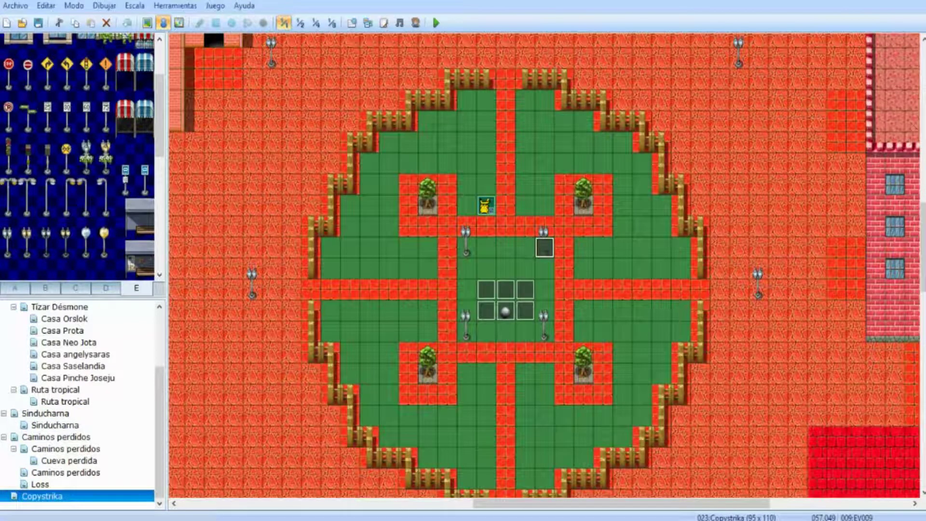
pyautogui.doubleClick(466, 248)
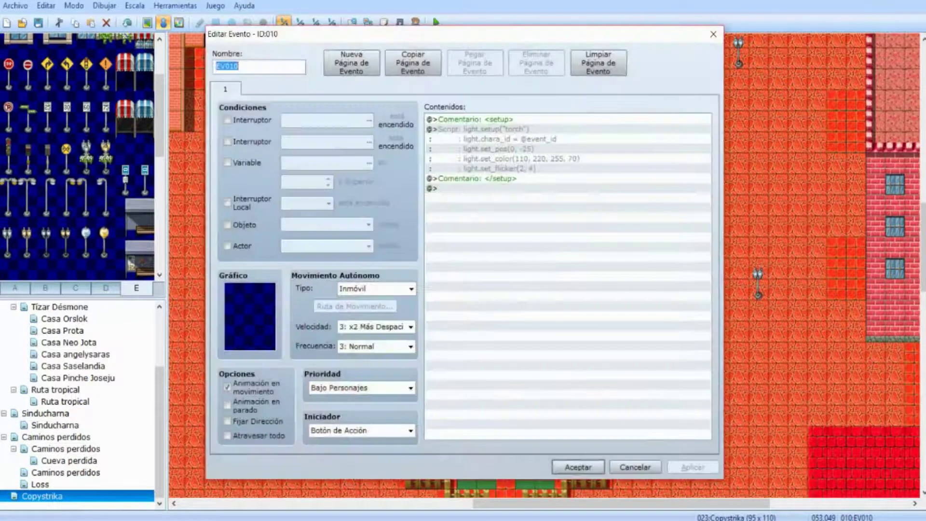
pyautogui.rightClick(548, 129)
pyautogui.click(564, 150)
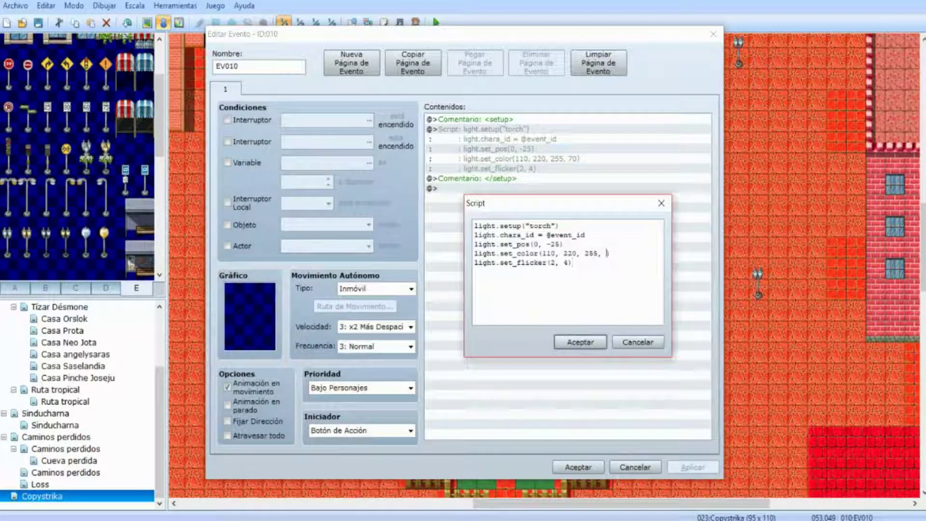
pyautogui.click(580, 342)
pyautogui.click(577, 467)
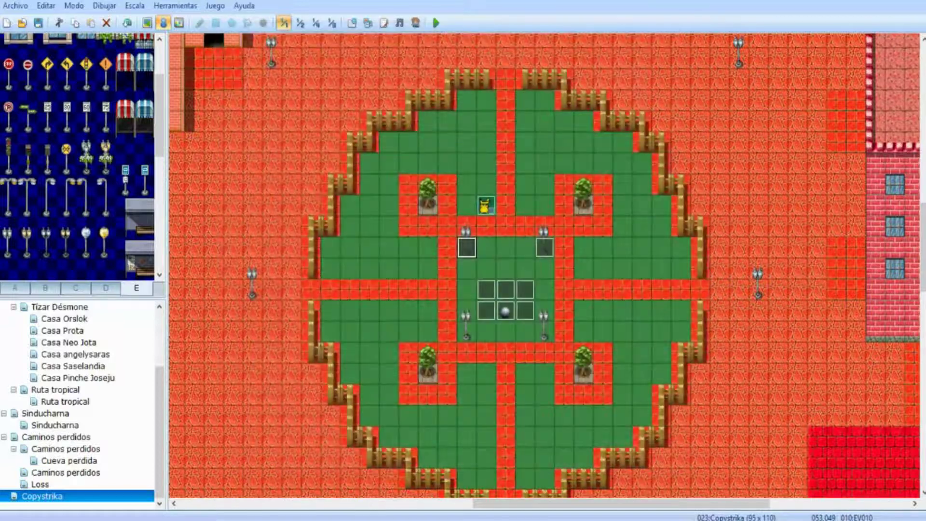
# - Playtest the game, walk the character down and right between the upper fountain lamps to compare their lights, and close the test
pyautogui.press('F12')
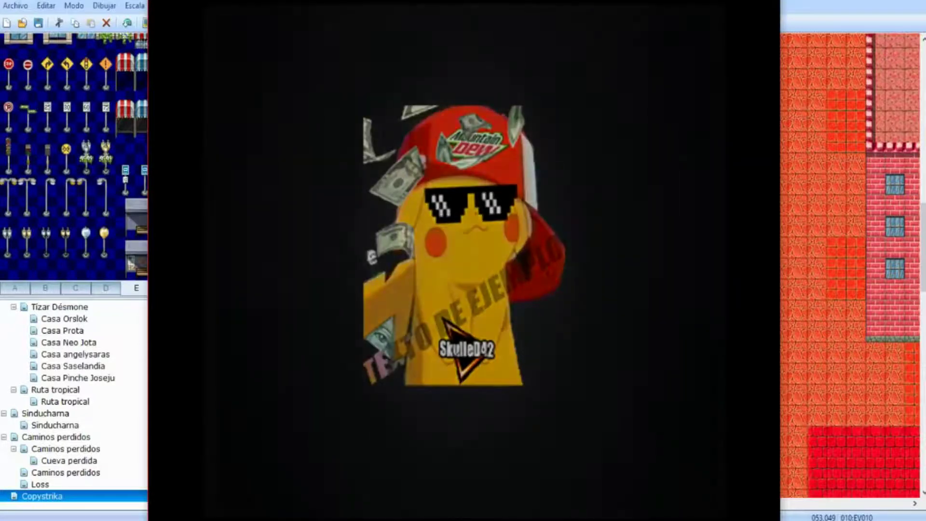
pyautogui.press('Return')
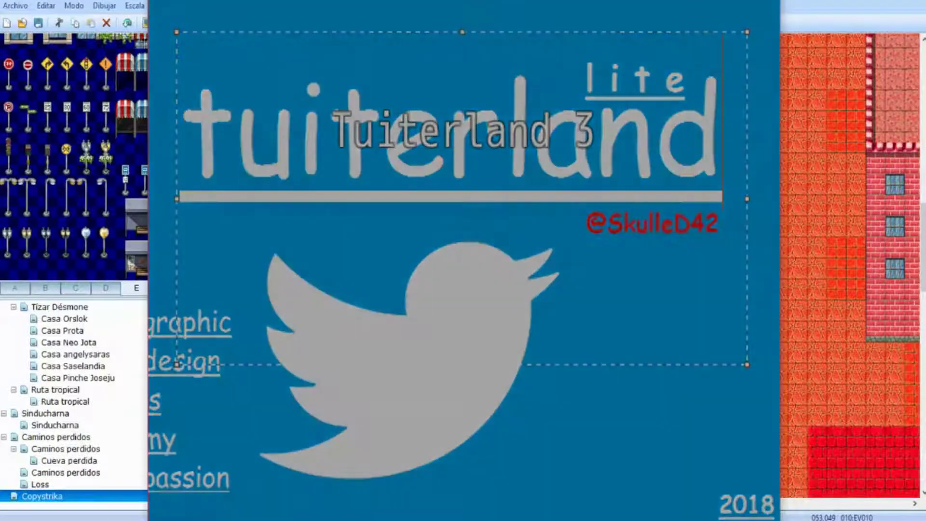
pyautogui.press('Down')
pyautogui.press('Down')
pyautogui.press('Right')
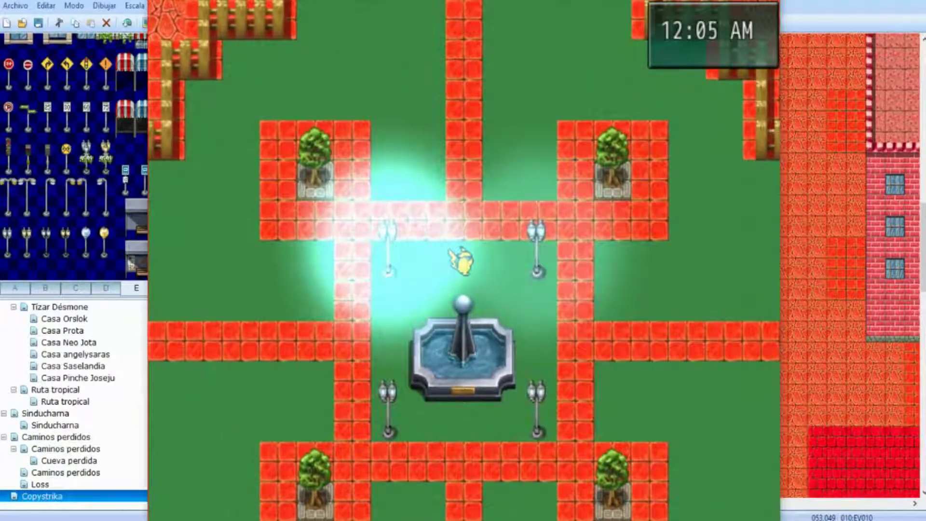
pyautogui.hotkey('alt', 'F4')
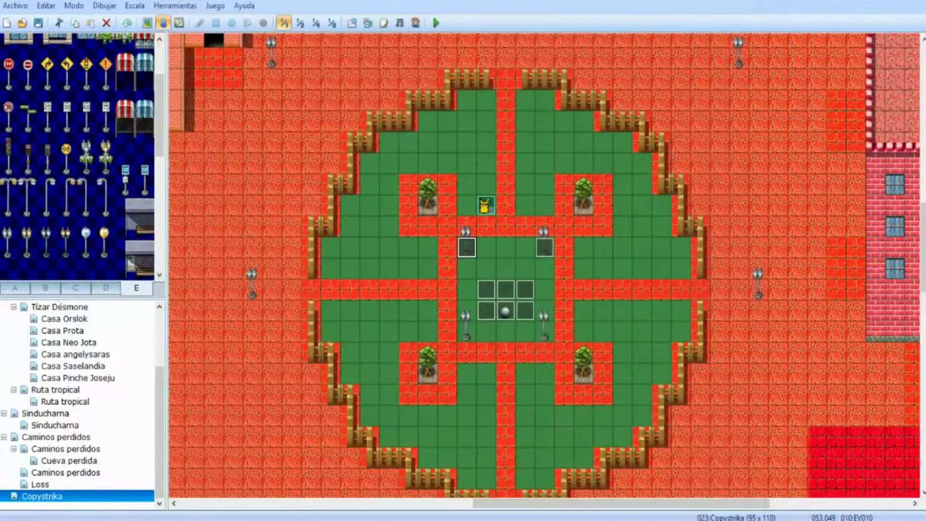
# - Remove the upper-left fountain lamp's light event and set the last light.set_color value in the upper-right lamp's script to 90
pyautogui.hotkey('ctrl', 'x')
pyautogui.doubleClick(545, 247)
pyautogui.rightClick(574, 128)
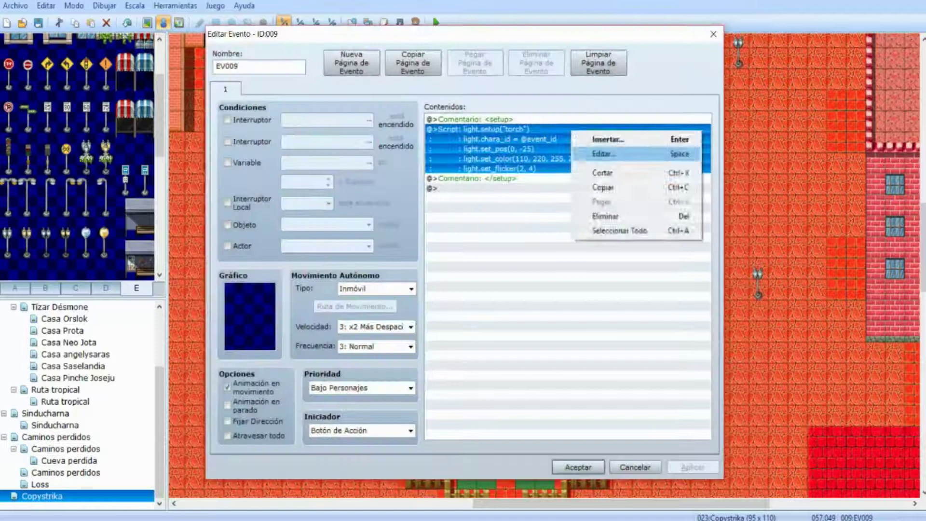
pyautogui.click(591, 151)
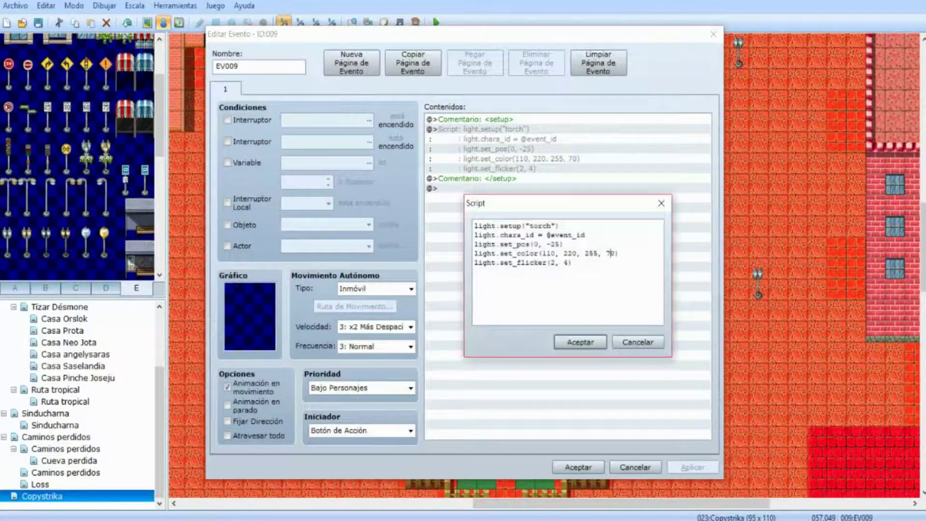
pyautogui.press('Escape')
pyautogui.press('Escape')
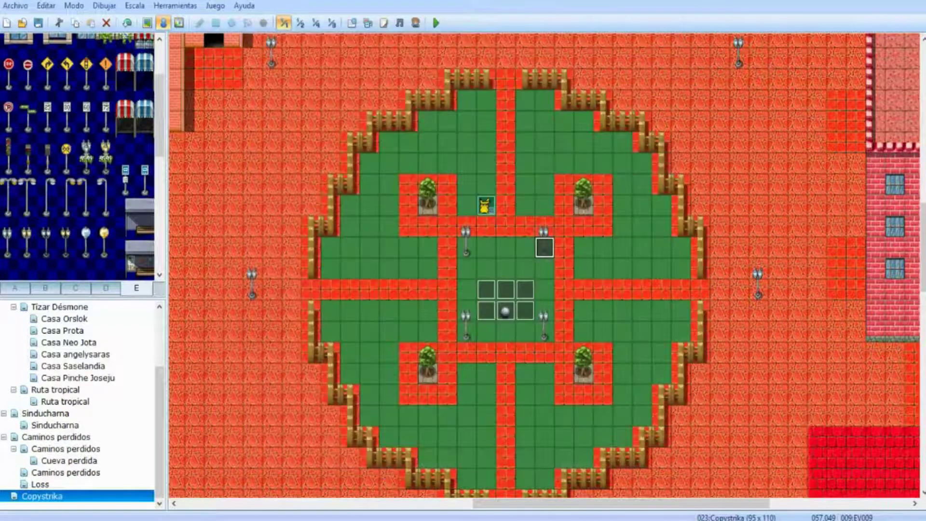
# - Copy the upper-right fountain lamp's light event onto the upper-left, lower-left and lower-right fountain lamps
pyautogui.hotkey('ctrl', 'c')
pyautogui.click(466, 226)
pyautogui.click(466, 247)
pyautogui.hotkey('ctrl', 'v')
pyautogui.click(467, 332)
pyautogui.hotkey('ctrl', 'v')
pyautogui.click(545, 331)
pyautogui.hotkey('ctrl', 'v')
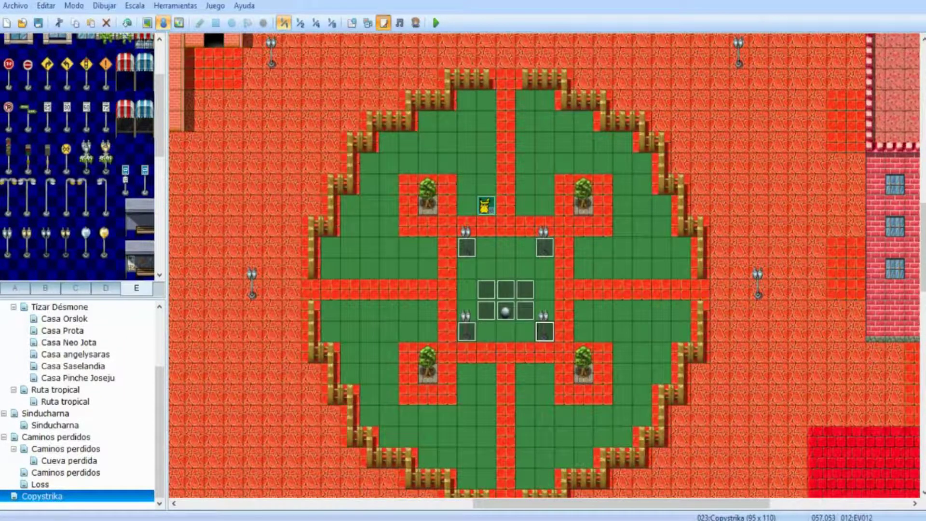
# - Enable the time-based screen tint (USE_TINT) in the Vlue Basic Time script and accept the script changes
pyautogui.click(384, 23)
pyautogui.moveTo(323, 376); pyautogui.dragTo(322, 383)
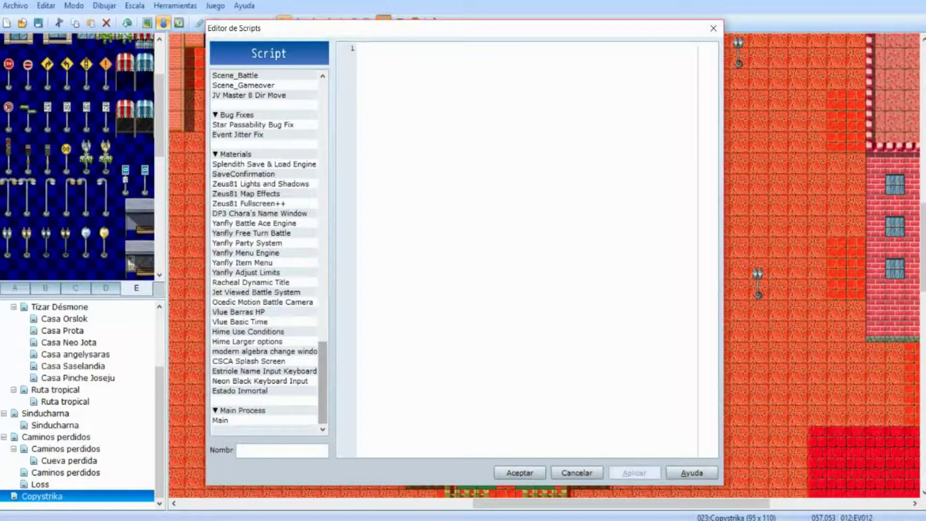
pyautogui.click(240, 311)
pyautogui.click(240, 322)
pyautogui.scroll(-6, 526, 246)
pyautogui.scroll(-6, 523, 243)
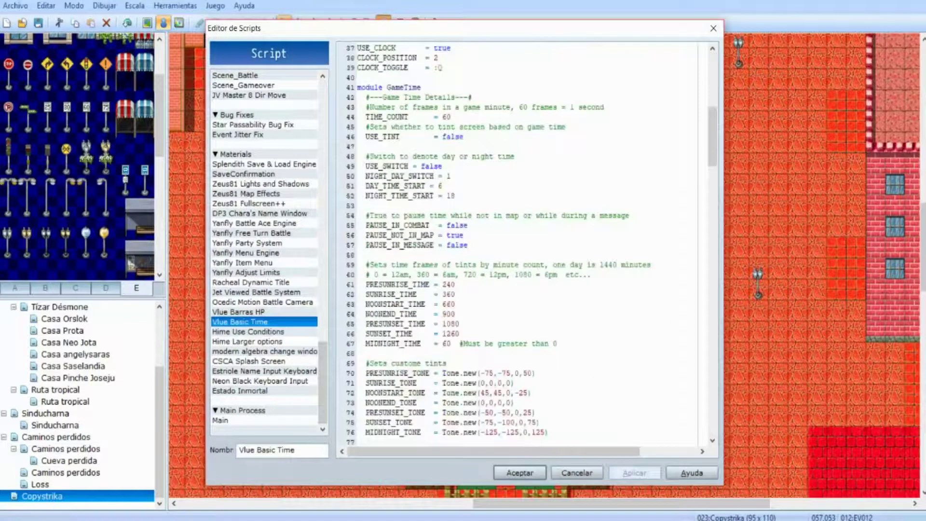
pyautogui.press('BackSpace')
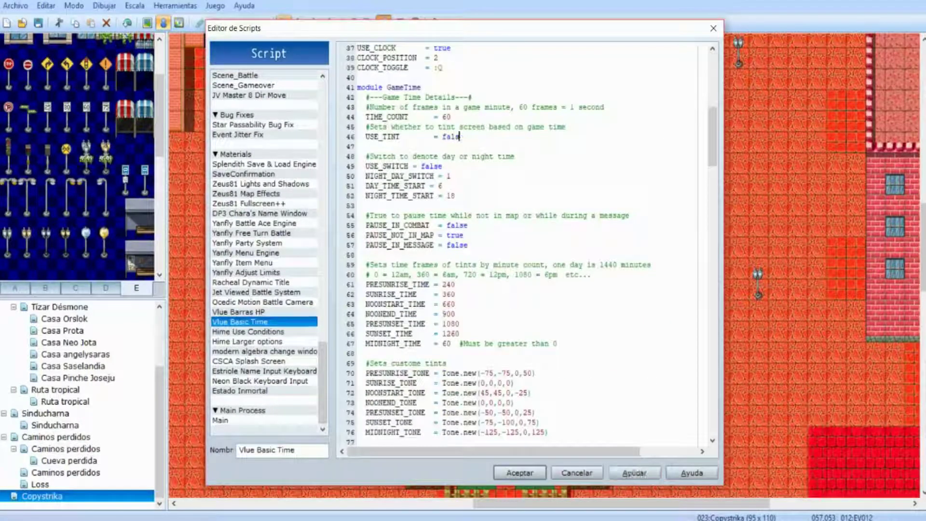
pyautogui.press('BackSpace')
pyautogui.press('BackSpace')
pyautogui.press('Return')
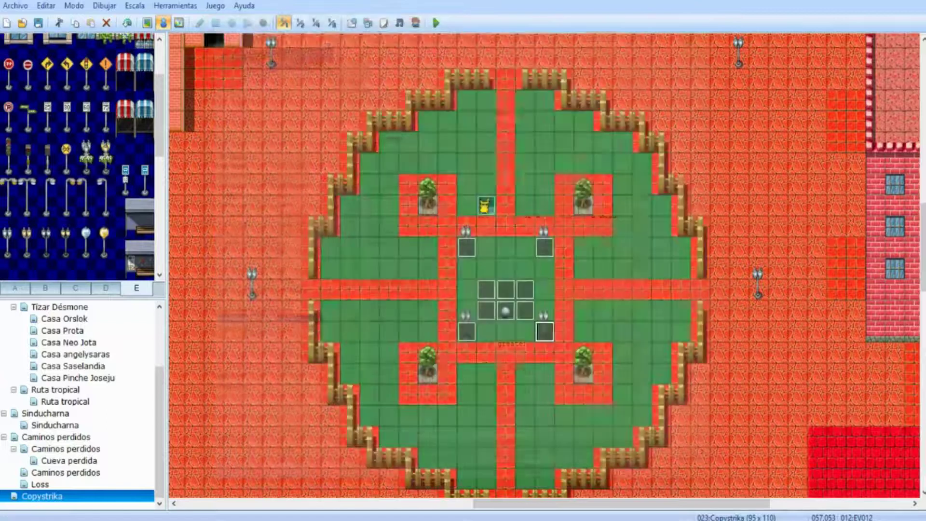
# - Playtest the game, walk the character around the upper side of the fountain to check the four lamp lights at night, and close the test
pyautogui.press('F12')
pyautogui.press('Return')
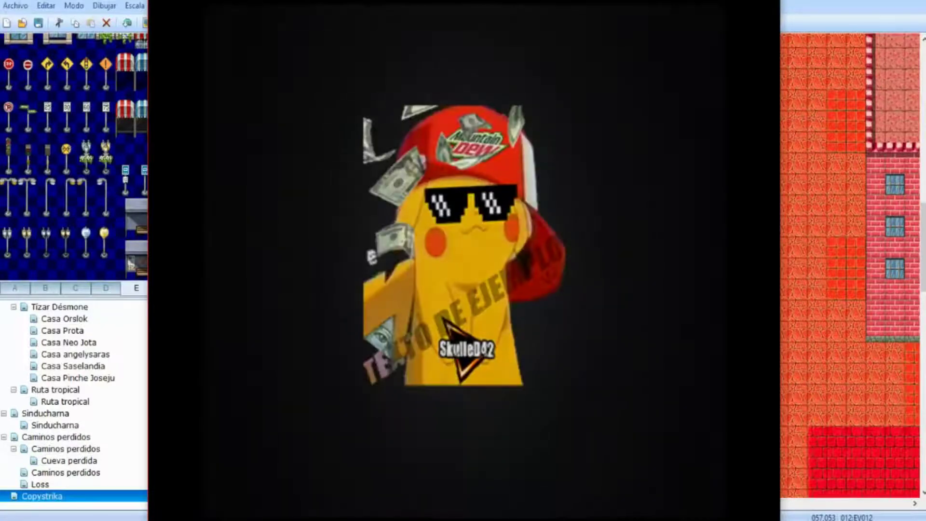
pyautogui.press('Return')
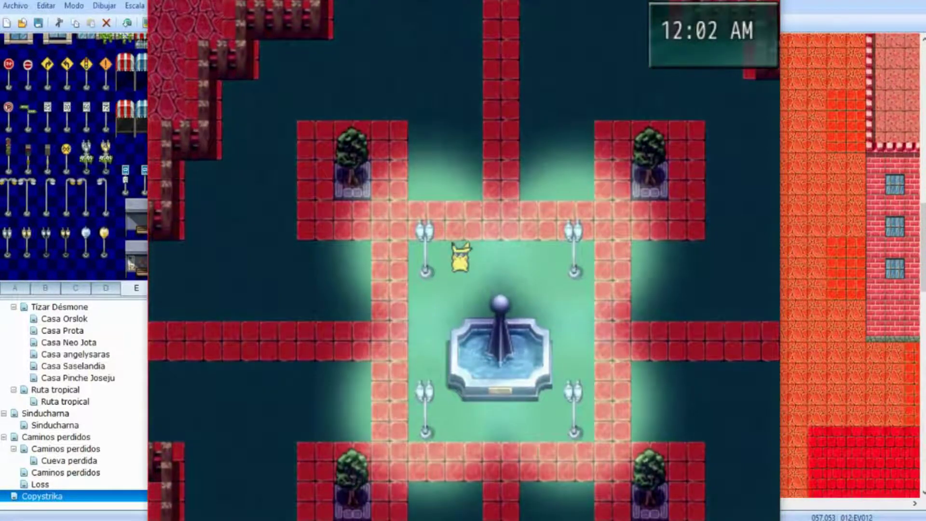
pyautogui.press('Down')
pyautogui.press('Down')
pyautogui.press('Right')
pyautogui.press('Right')
pyautogui.press('Right')
pyautogui.press('Right')
pyautogui.press('Right')
pyautogui.press('Right')
pyautogui.press('Left')
pyautogui.press('Left')
pyautogui.press('Down')
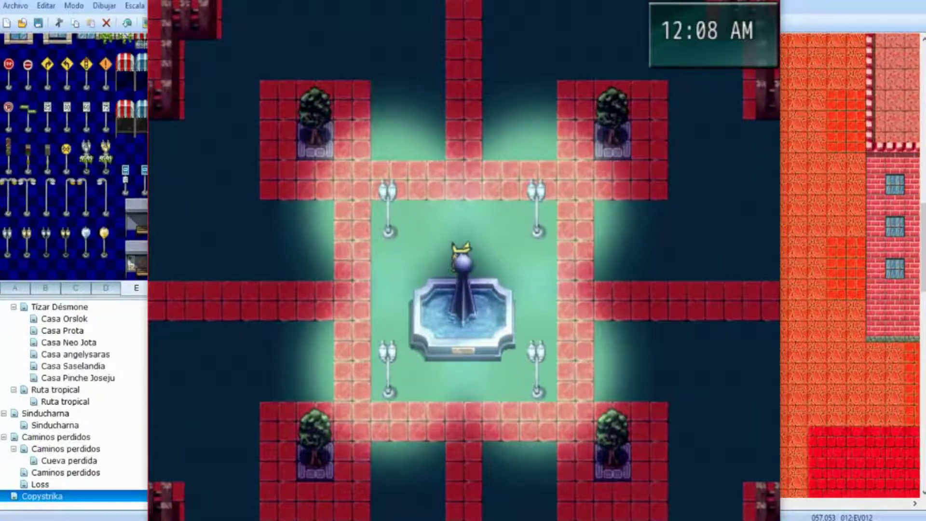
pyautogui.hotkey('alt', 'F4')
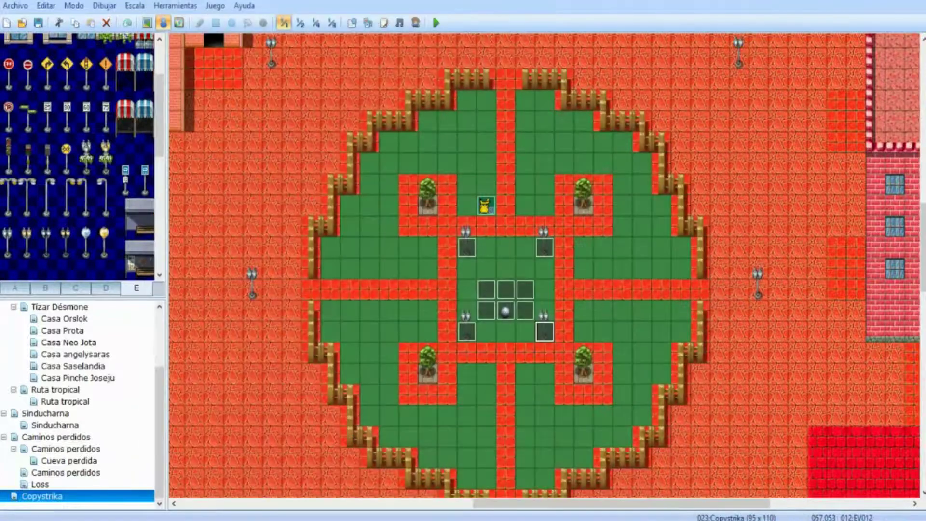
# - Edit the upper-left fountain lamp's script so that its flicker line reads light.set_flicker(2, 2)
pyautogui.doubleClick(466, 248)
pyautogui.click(497, 129)
pyautogui.rightClick(530, 144)
pyautogui.click(562, 152)
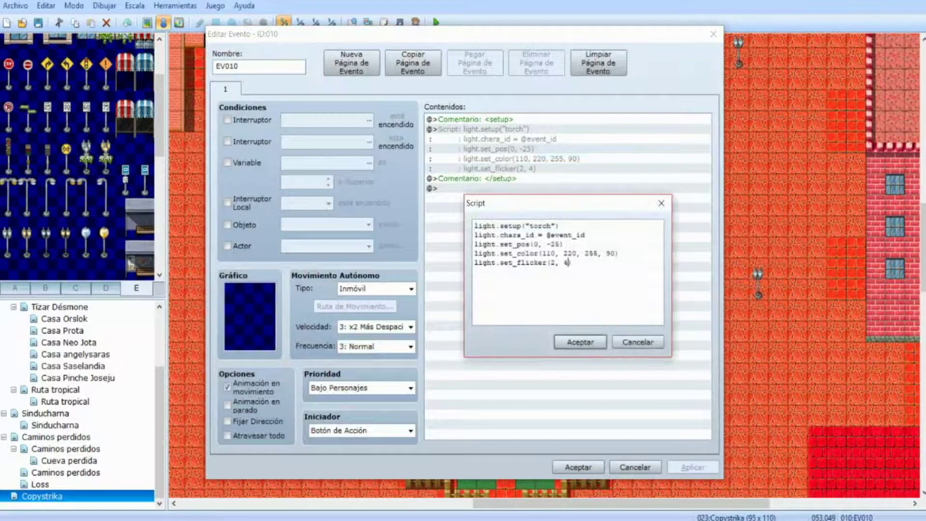
pyautogui.click(580, 342)
pyautogui.click(577, 467)
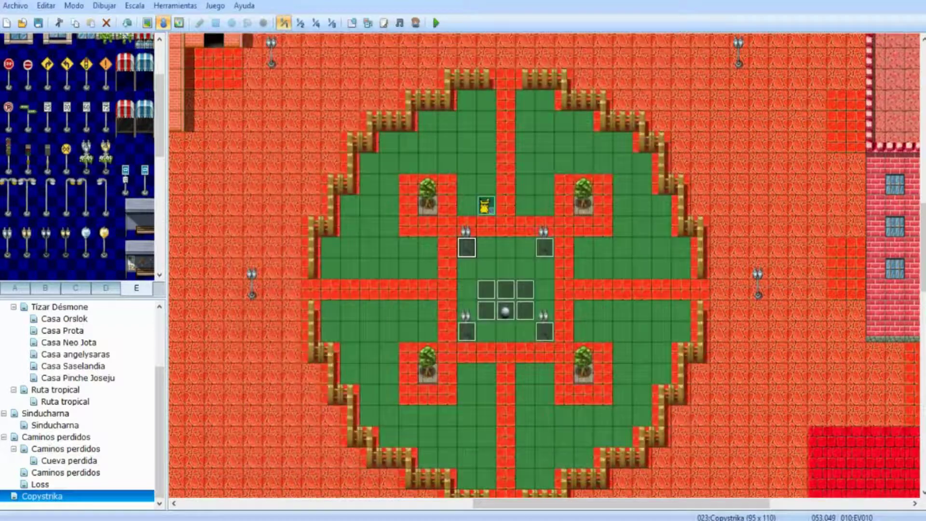
# - Playtest the game again, walk down behind the fountain to compare the upper-left lamp's flicker with the others, and close the test
pyautogui.press('F12')
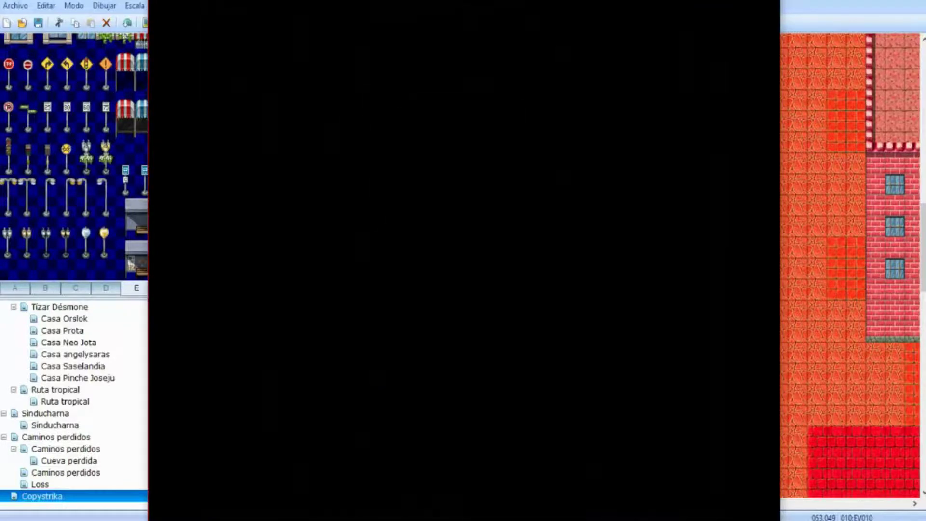
pyautogui.press('Return')
pyautogui.press('Down')
pyautogui.press('Down')
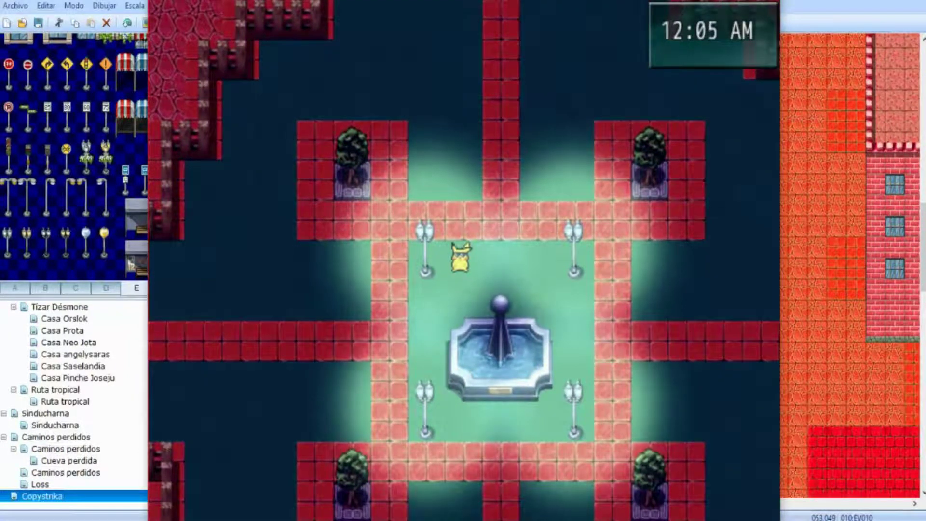
pyautogui.press('Down')
pyautogui.press('Right')
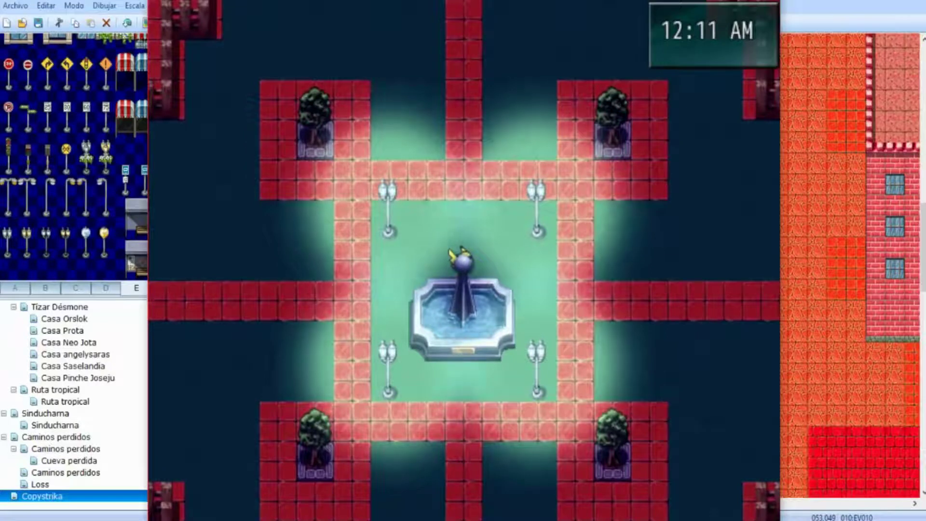
pyautogui.click(772, 4)
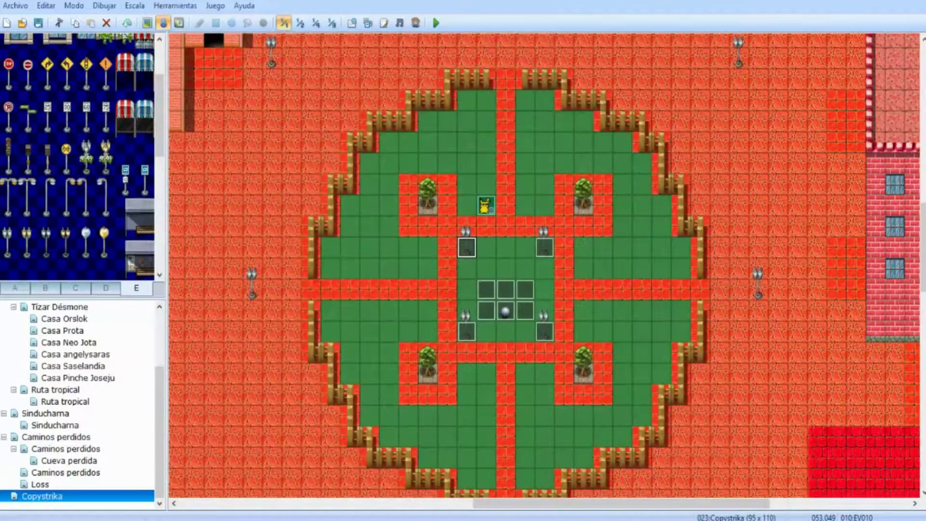
# - Delete the light events from the upper-right, lower-right and lower-left fountain lamps
pyautogui.click(545, 248)
pyautogui.press('Delete')
pyautogui.click(544, 332)
pyautogui.press('Delete')
pyautogui.click(467, 332)
pyautogui.press('Delete')
# - Copy the upper-left lamp's light event onto the other three fountain lamps and check the script of the lower-left copy
pyautogui.click(467, 247)
pyautogui.click(544, 247)
pyautogui.hotkey('ctrl', 'v')
pyautogui.click(545, 331)
pyautogui.hotkey('ctrl', 'v')
pyautogui.click(467, 331)
pyautogui.hotkey('ctrl', 'v')
pyautogui.doubleClick(467, 331)
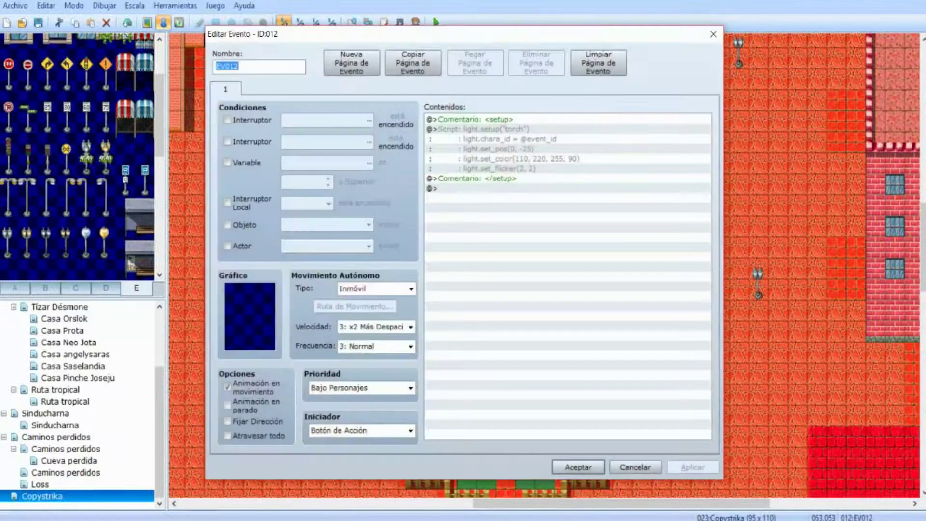
pyautogui.click(714, 34)
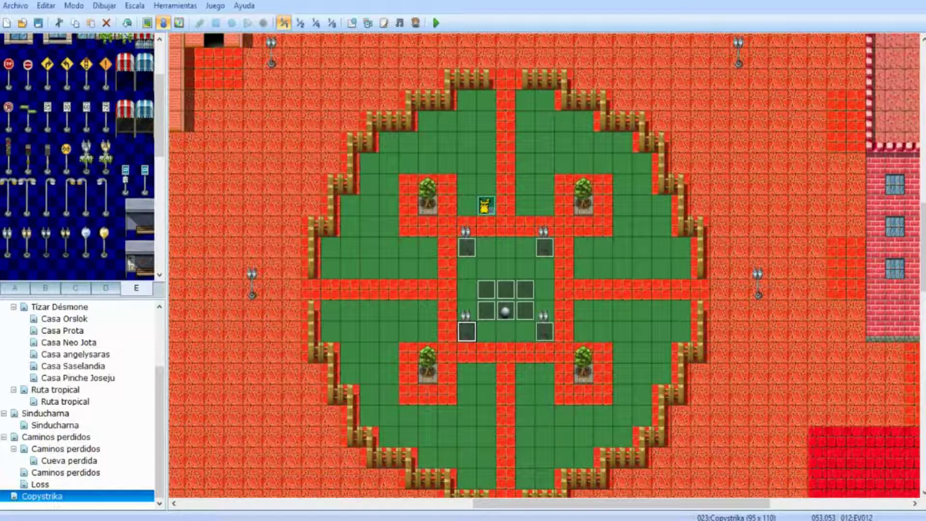
# - Paste the light event onto the street lamp just west of the fenced park and change the first value of its light.set_flicker line
pyautogui.moveTo(410, 224); pyautogui.dragTo(470, 256, button='middle')
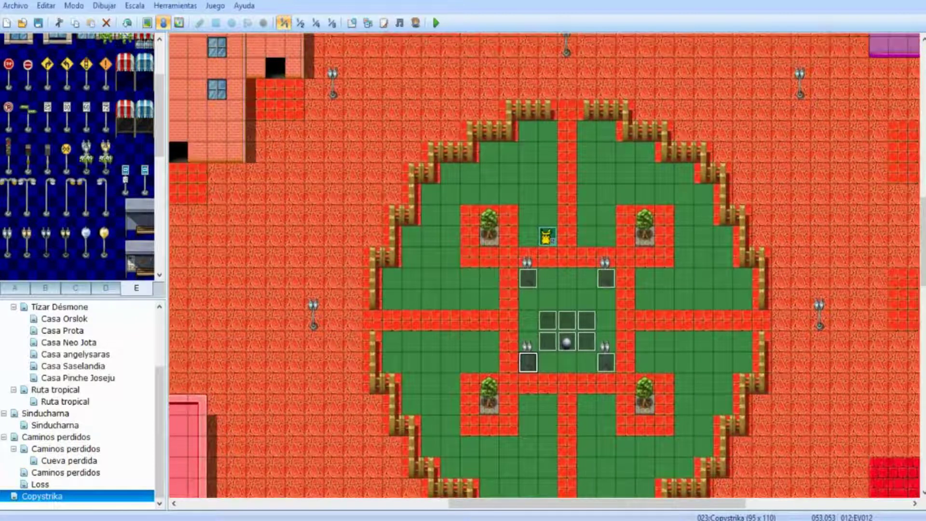
pyautogui.click(314, 320)
pyautogui.hotkey('ctrl', 'v')
pyautogui.doubleClick(314, 320)
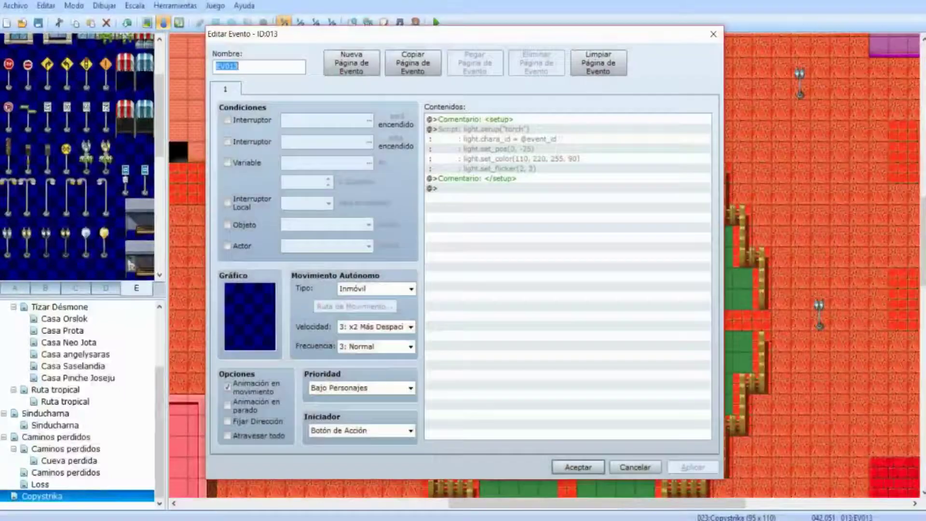
pyautogui.rightClick(544, 126)
pyautogui.click(576, 149)
pyautogui.click(556, 263)
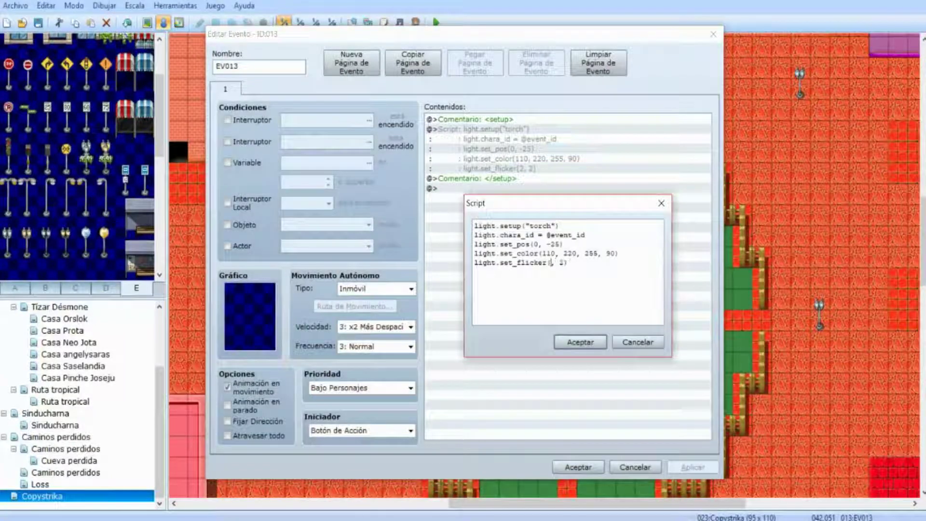
pyautogui.press('Return')
pyautogui.press('Return')
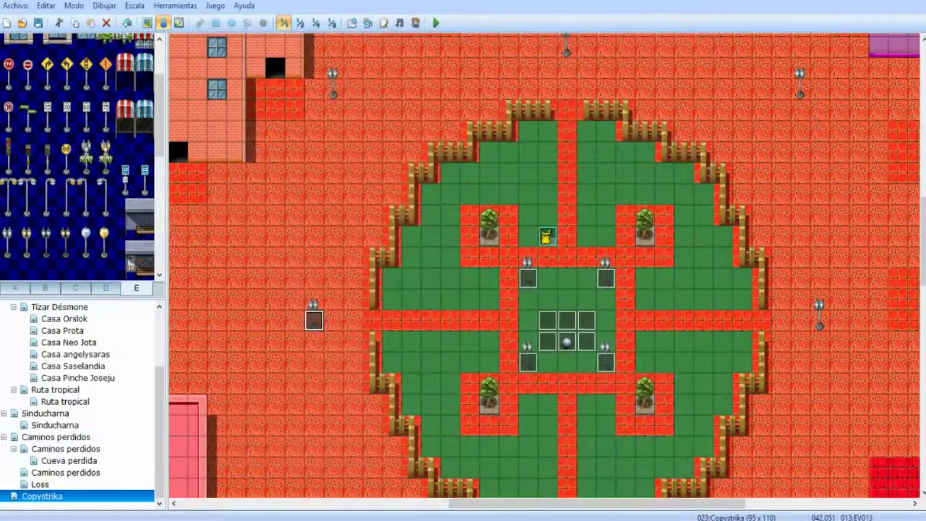
# - Playtest the game, walk west along the park path to compare the outer street lamp's light with the fountain lamps, and close the test
pyautogui.click(436, 23)
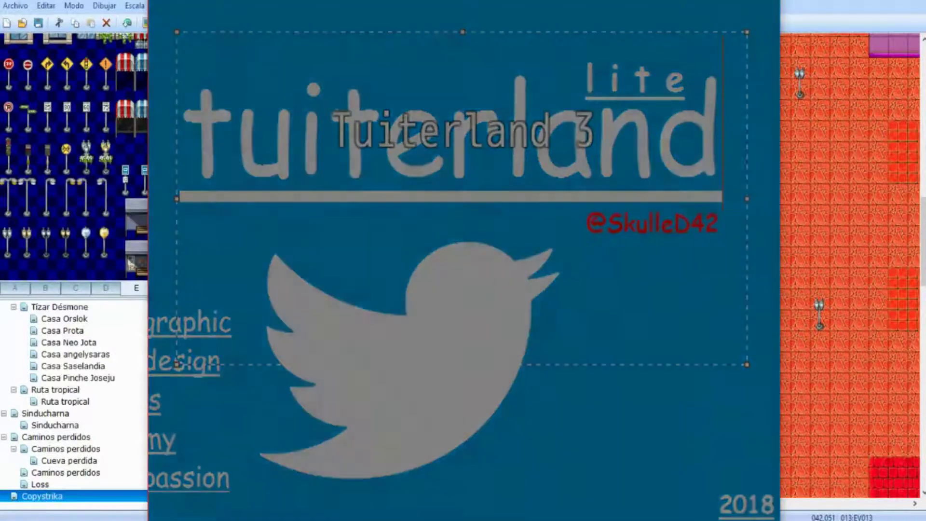
pyautogui.press('Down')
pyautogui.press('Left')
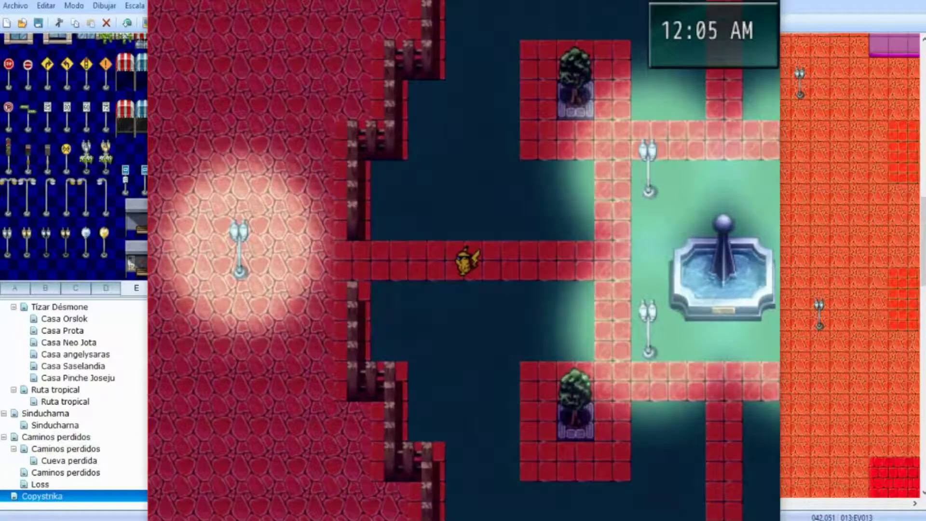
pyautogui.press('Right')
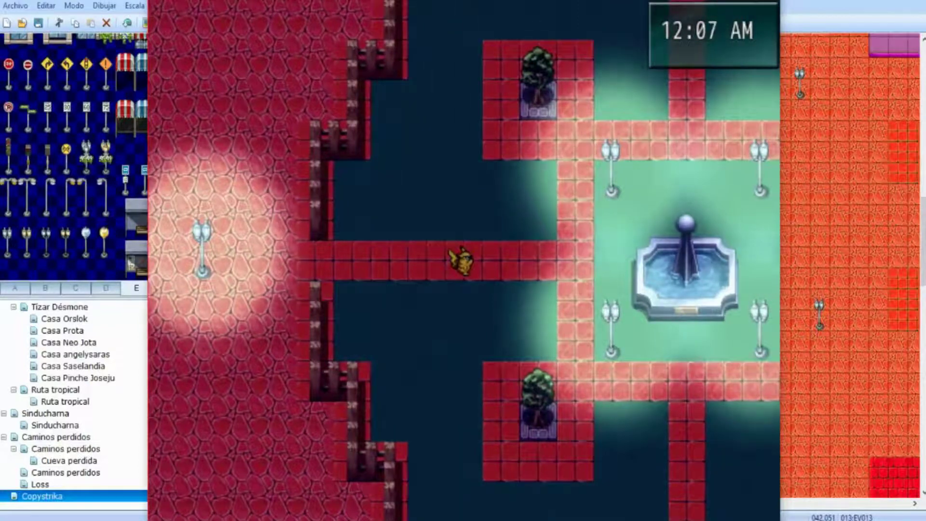
pyautogui.hotkey('alt', 'F4')
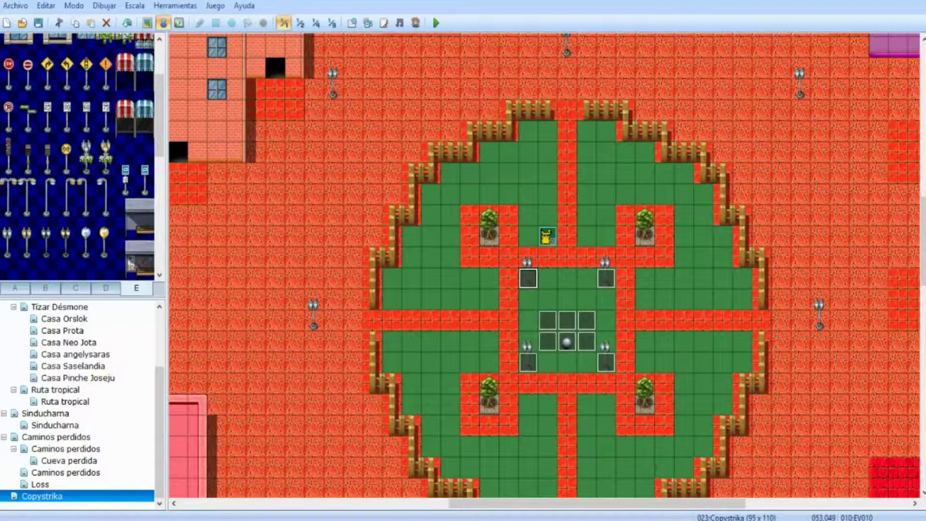
# - Paste the fountain lamp's light event onto the far-west lamp and the lamps northwest, north and northeast of the fenced park
pyautogui.middleClick(427, 286)
pyautogui.click(379, 316)
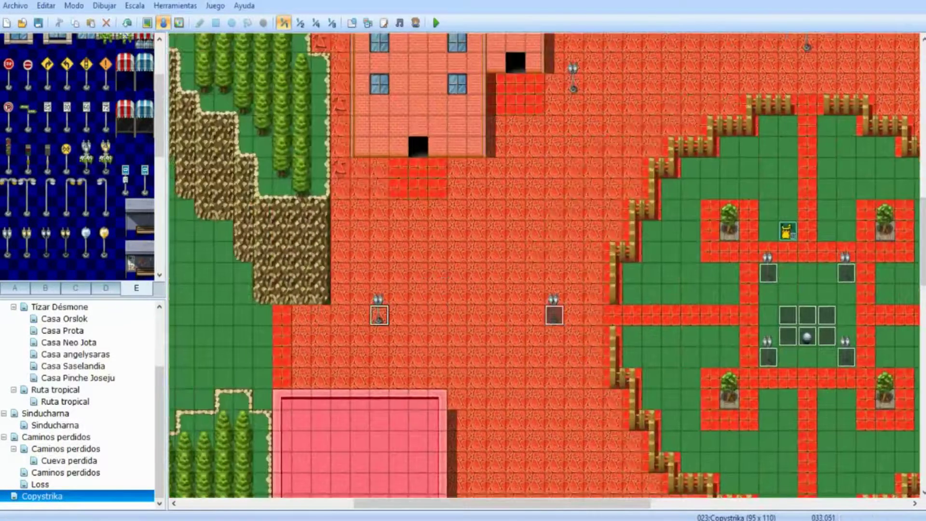
pyautogui.hotkey('ctrl', 'v')
pyautogui.middleClick(375, 360)
pyautogui.click(229, 294)
pyautogui.hotkey('ctrl', 'v')
pyautogui.click(463, 252)
pyautogui.hotkey('ctrl', 'v')
pyautogui.click(696, 295)
pyautogui.hotkey('ctrl', 'v')
# - Paste the light event onto the pair of street lamps farther north on the map
pyautogui.scroll(3, 544, 265)
pyautogui.click(521, 226)
pyautogui.hotkey('ctrl', 'v')
pyautogui.click(599, 226)
pyautogui.hotkey('ctrl', 'v')
# - Paste the light event onto the street lamps east, southeast and south of the fenced park
pyautogui.middleClick(558, 195)
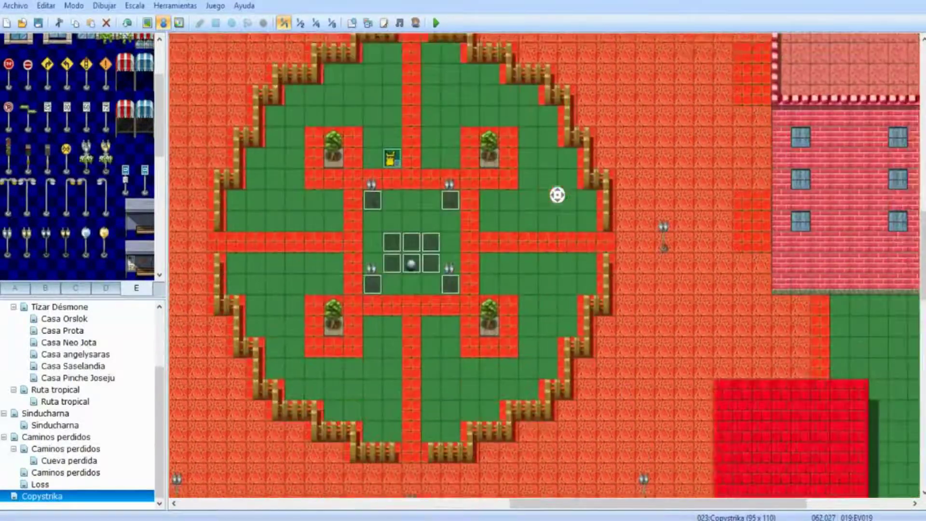
pyautogui.click(661, 210)
pyautogui.hotkey('ctrl', 'v')
pyautogui.middleClick(661, 210)
pyautogui.click(636, 281)
pyautogui.hotkey('ctrl', 'v')
pyautogui.click(403, 302)
pyautogui.hotkey('ctrl', 'v')
# - Paste the light event onto the two street lamps flanking the eastern of the two southern bridges
pyautogui.scroll(-5, 403, 302)
pyautogui.click(519, 309)
pyautogui.click(538, 308)
pyautogui.hotkey('ctrl', 'v')
pyautogui.click(461, 309)
pyautogui.hotkey('ctrl', 'v')
# - Paste the light event onto the two lamps flanking the western bridge and the lamp southwest of the fenced park
pyautogui.moveTo(492, 279); pyautogui.dragTo(377, 257, button='middle')
pyautogui.click(366, 313)
pyautogui.hotkey('ctrl', 'v')
pyautogui.click(405, 145)
pyautogui.click(444, 313)
pyautogui.hotkey('ctrl', 'v')
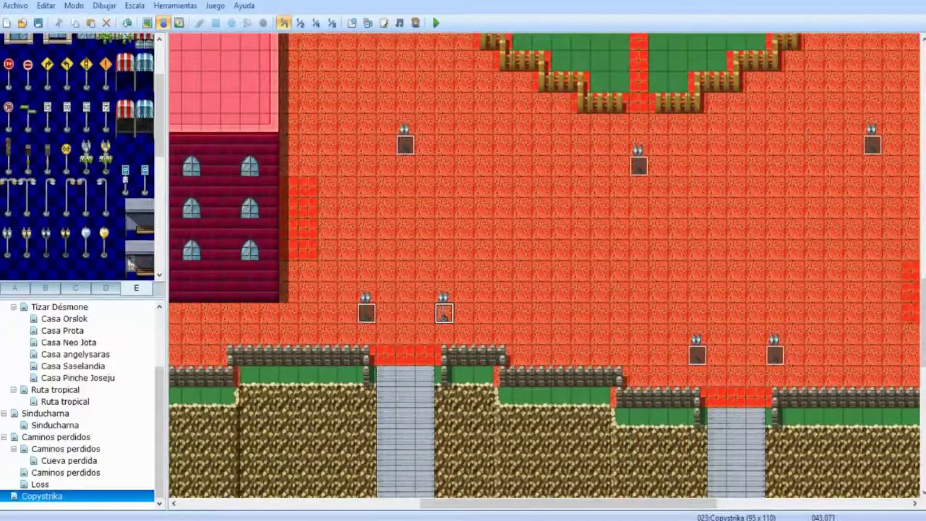
pyautogui.hscroll(-5, 540, 294)
pyautogui.hscroll(3, 419, 317)
pyautogui.scroll(4, 420, 317)
pyautogui.hscroll(3, 419, 317)
pyautogui.scroll(4, 420, 317)
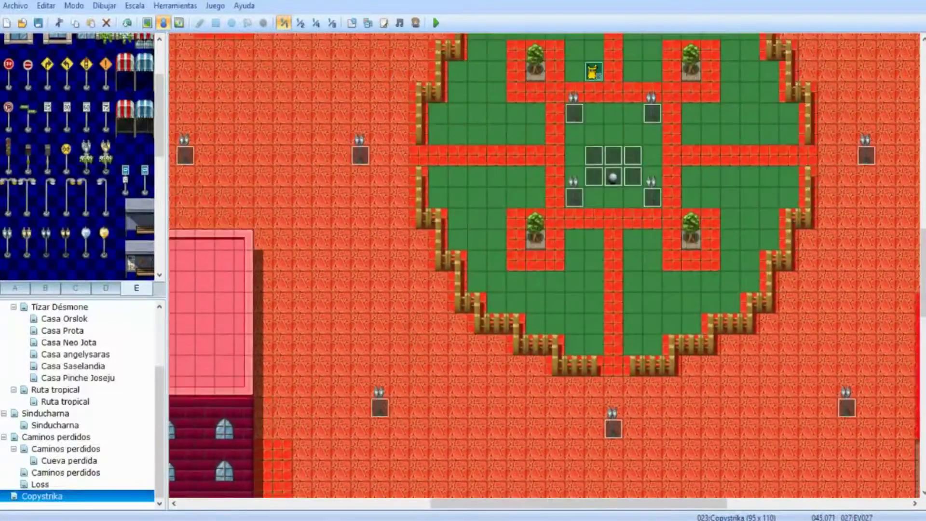
pyautogui.hotkey('alt', 'Tab')
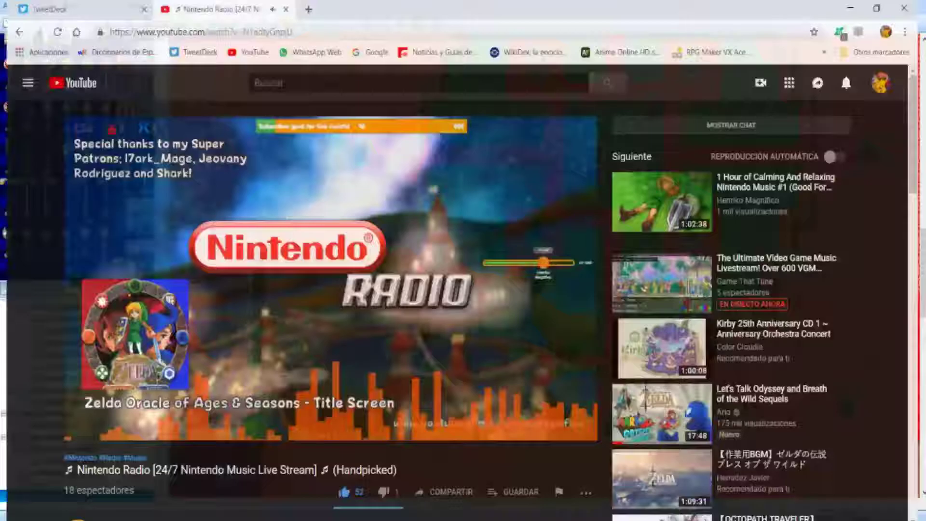
pyautogui.hotkey('alt', 'Tab')
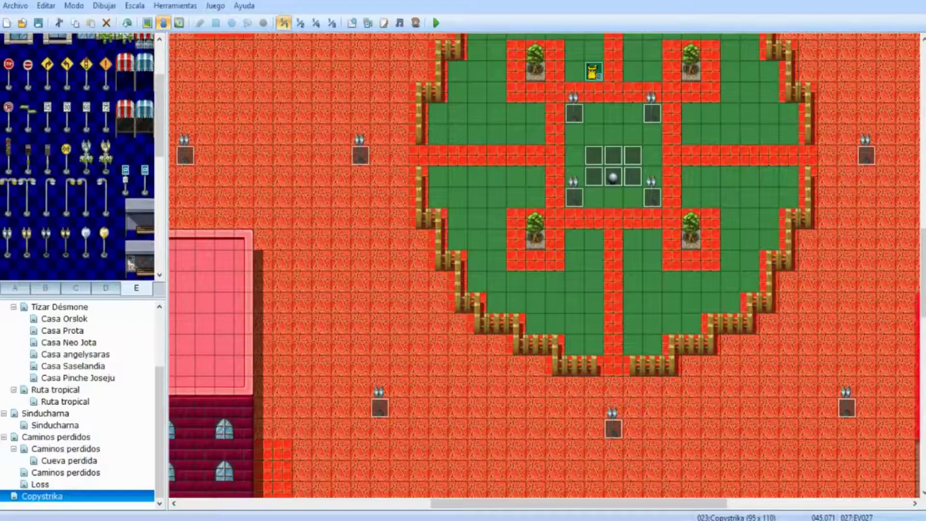
pyautogui.click(478, 366)
pyautogui.moveTo(399, 376); pyautogui.dragTo(434, 333, button='middle')
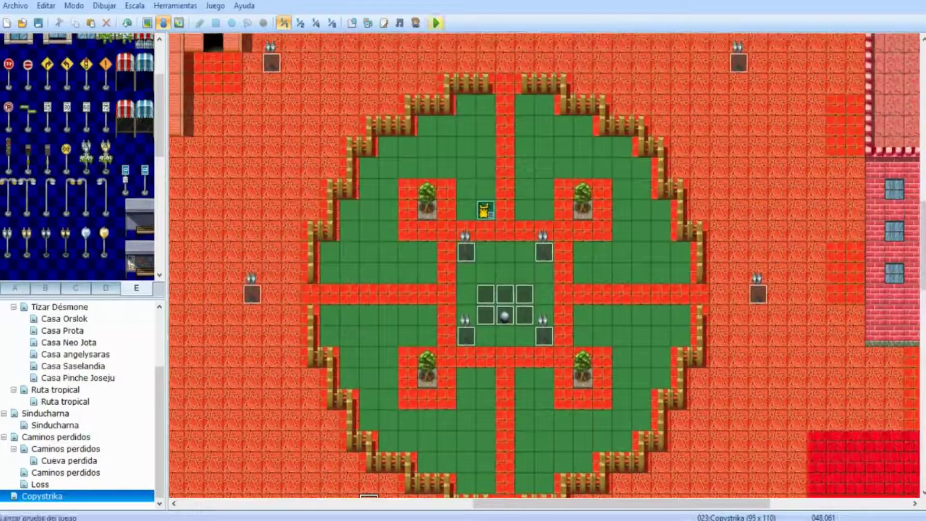
# - Move the player's start position between the two lamps at the city's northern entrance and launch a playtest
pyautogui.scroll(8, 547, 270)
pyautogui.keyDown('shift'); pyautogui.hscroll(6, 547, 271); pyautogui.keyUp('shift')
pyautogui.moveTo(329, 429); pyautogui.dragTo(446, 135)
pyautogui.moveTo(447, 241); pyautogui.dragTo(447, 203, button='middle')
pyautogui.moveTo(447, 320); pyautogui.dragTo(447, 174)
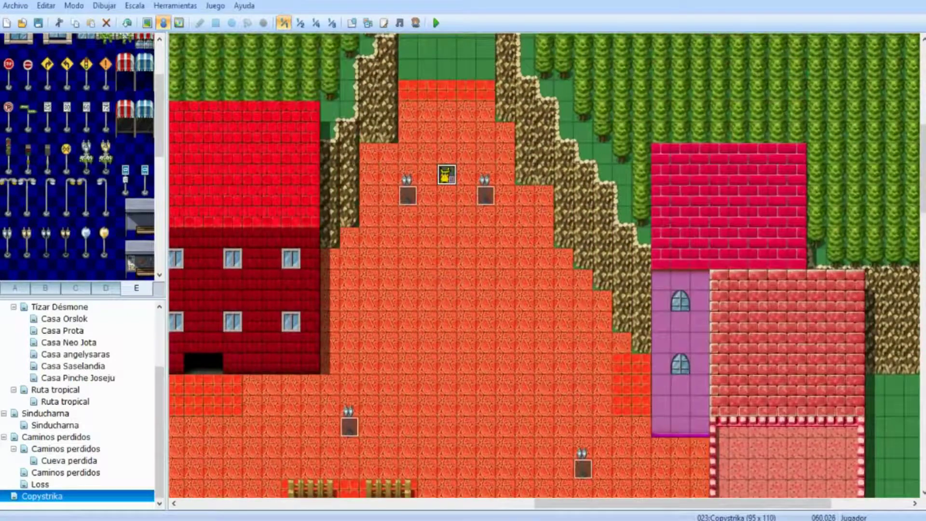
pyautogui.click(436, 23)
pyautogui.press('Return')
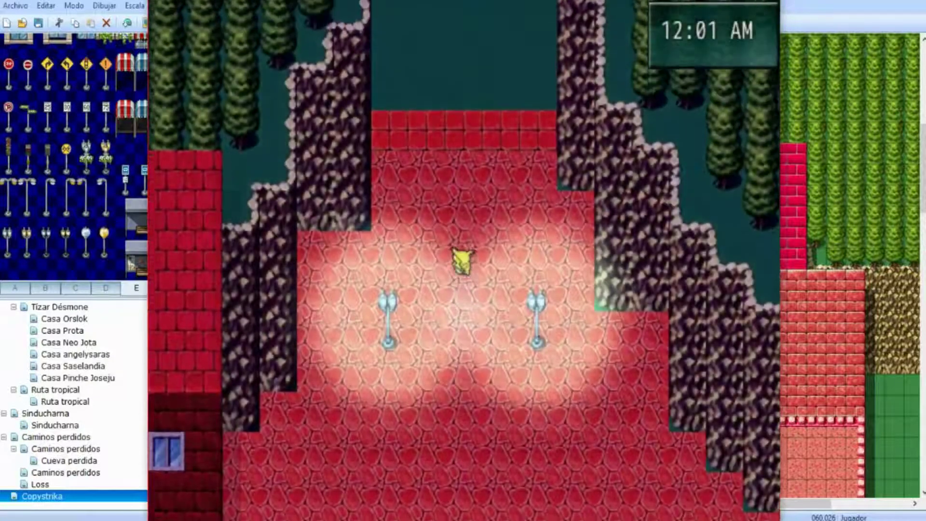
# - Walk from the northern entrance to the southern bridge to check the light around the street lamps
pyautogui.press('Down')
pyautogui.press('Down')
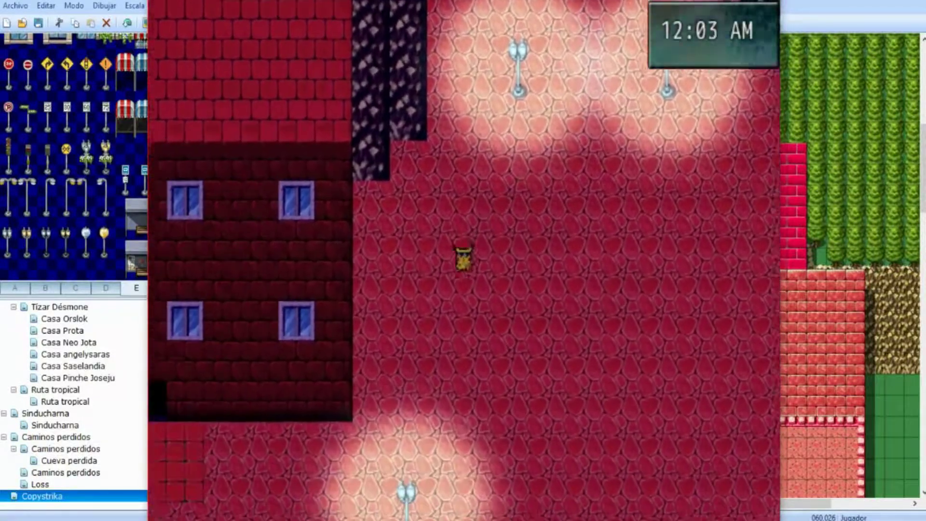
pyautogui.press('Left')
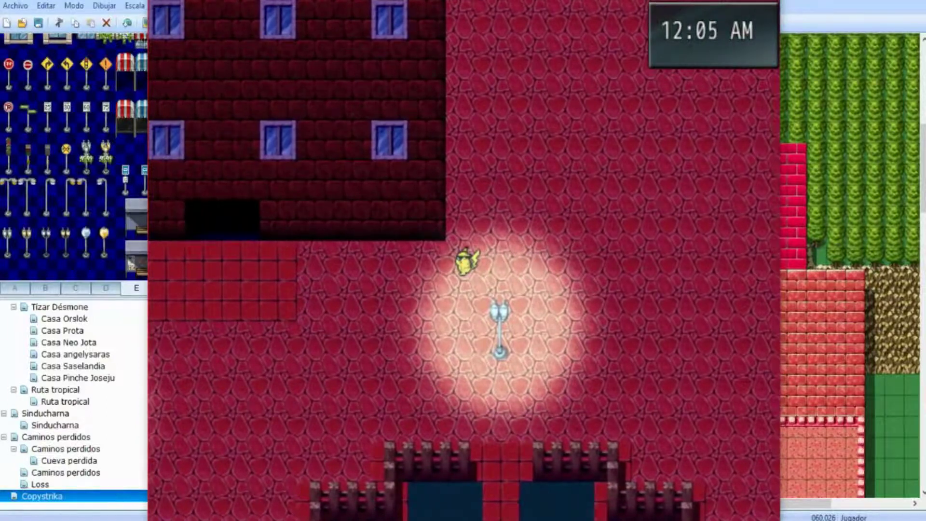
pyautogui.press('Right')
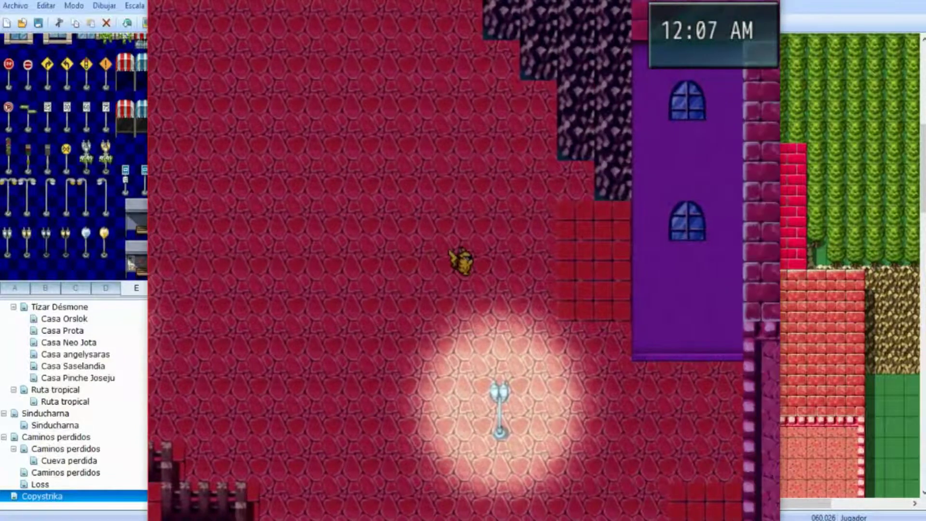
pyautogui.press('Right')
pyautogui.press('Up')
pyautogui.press('Down')
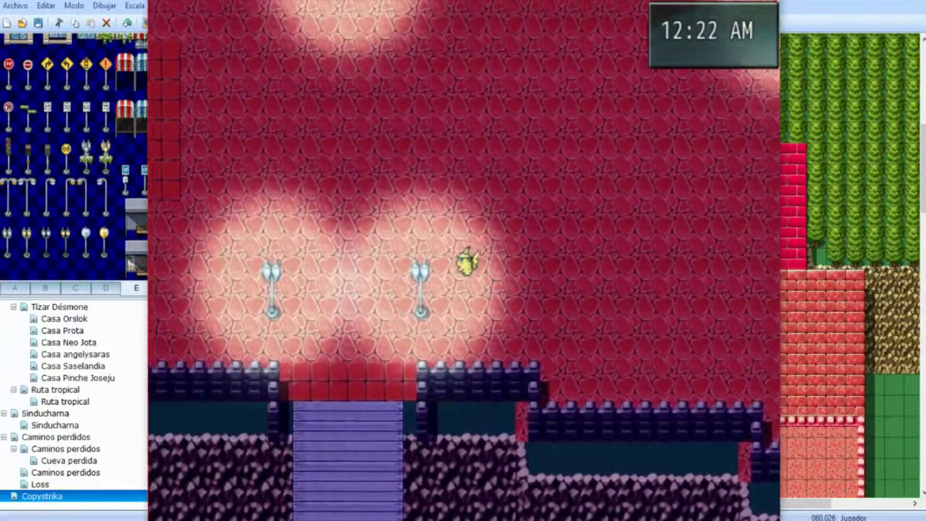
pyautogui.press('Left')
pyautogui.press('Up')
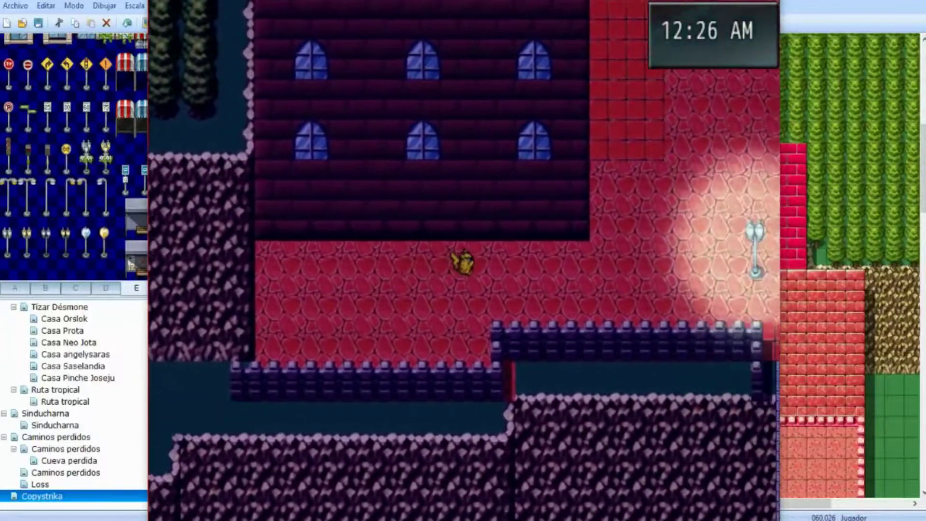
# - Walk north past the pink house and back south to check the lamps in the western part of the city
pyautogui.press('Right')
pyautogui.press('Up')
pyautogui.press('Up')
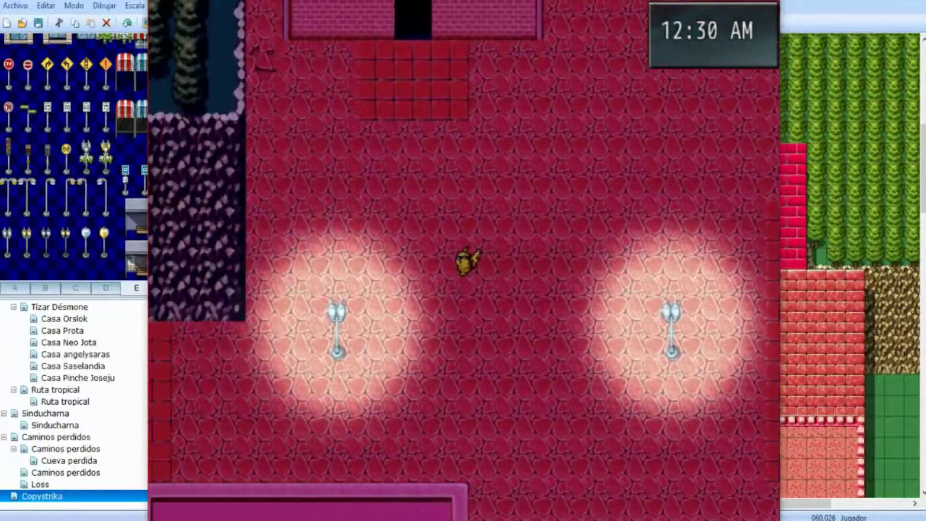
pyautogui.press('Up')
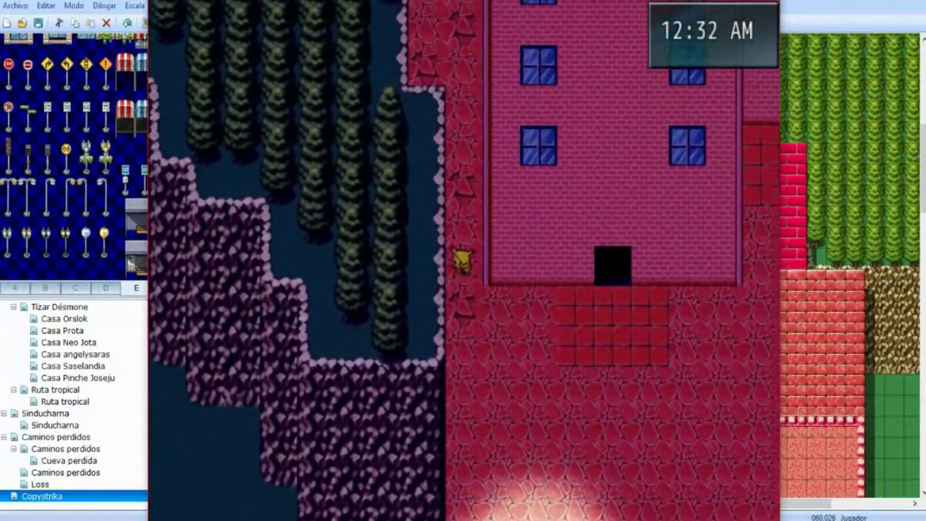
pyautogui.press('Up')
pyautogui.press('Right')
pyautogui.press('Down')
pyautogui.press('Down')
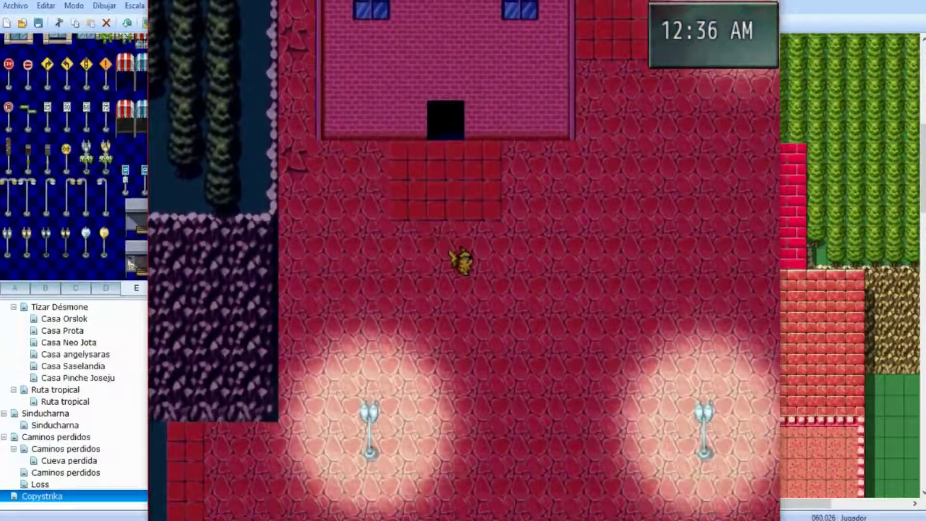
pyautogui.press('Down')
# - Walk through the fenced park to inspect the lamps around the fountain, and end the playtest
pyautogui.press('Right')
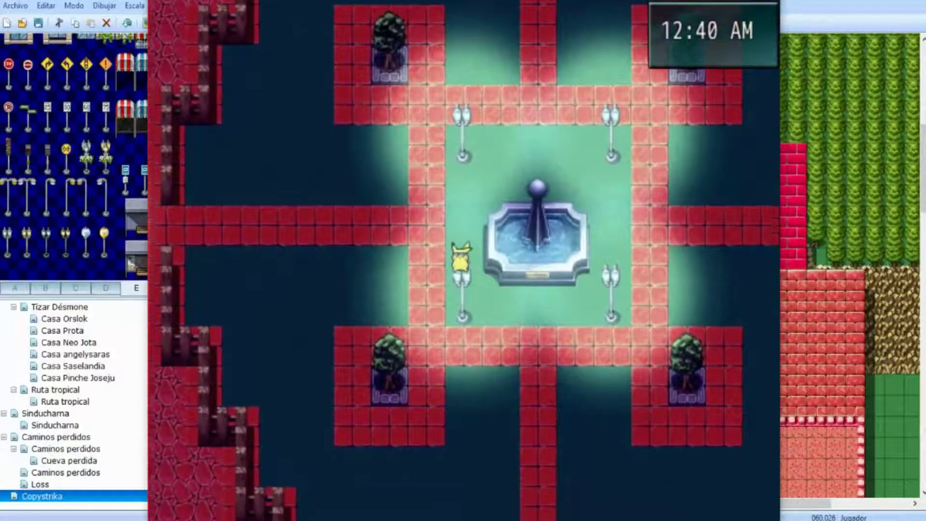
pyautogui.press('Down')
pyautogui.press('Right')
pyautogui.press('Up')
pyautogui.press('Right')
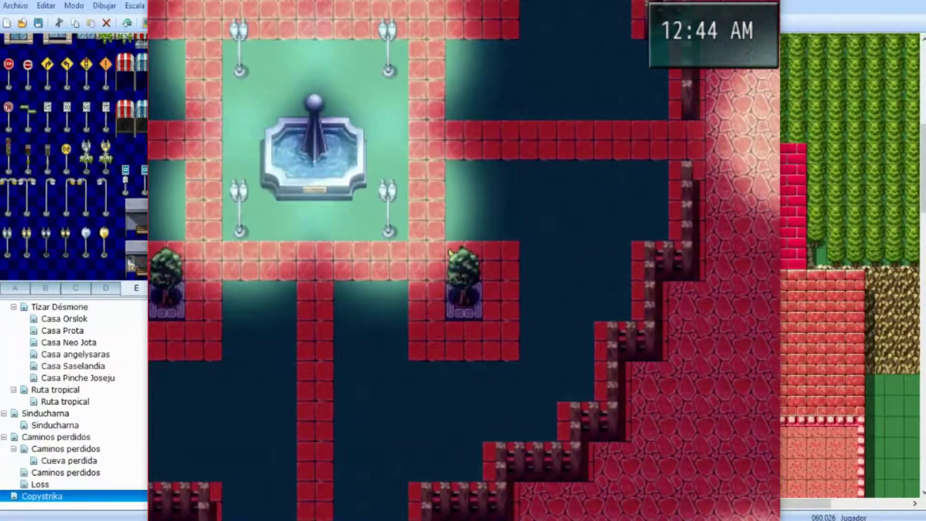
pyautogui.hotkey('alt', 'F4')
# - In the Copystrika tileset's passage settings, mark the first double-headed lamp's base as blocked (X) and its top with a star
pyautogui.click(175, 6)
pyautogui.click(192, 19)
pyautogui.click(580, 438)
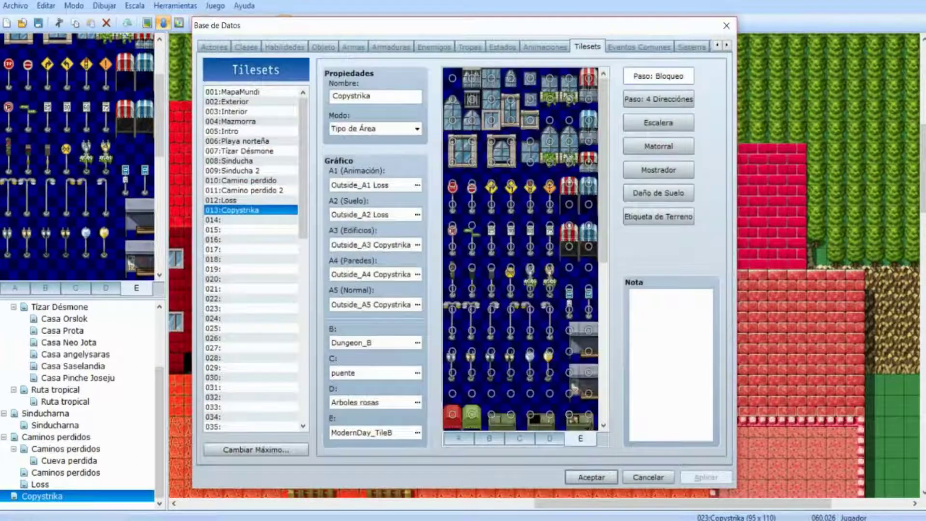
pyautogui.scroll(-1, 550, 330)
pyautogui.scroll(-1, 549, 330)
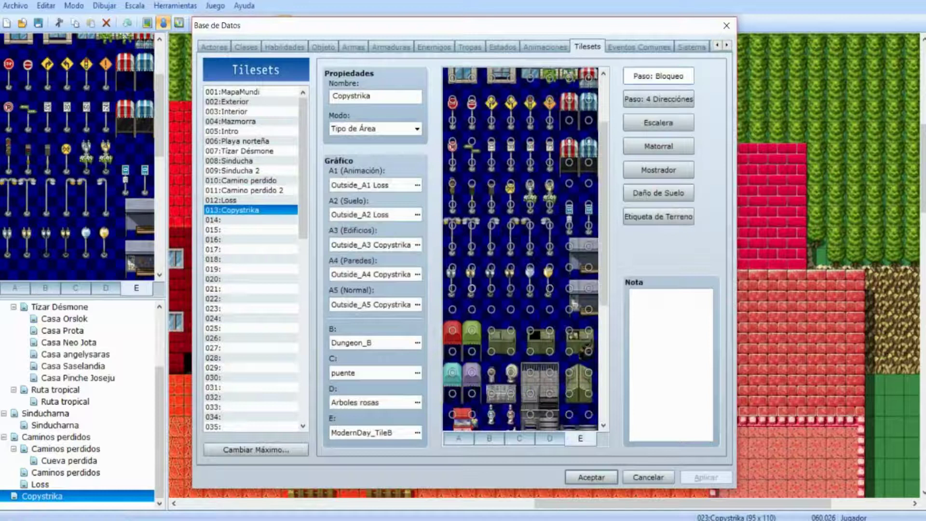
pyautogui.click(453, 288)
pyautogui.click(452, 267)
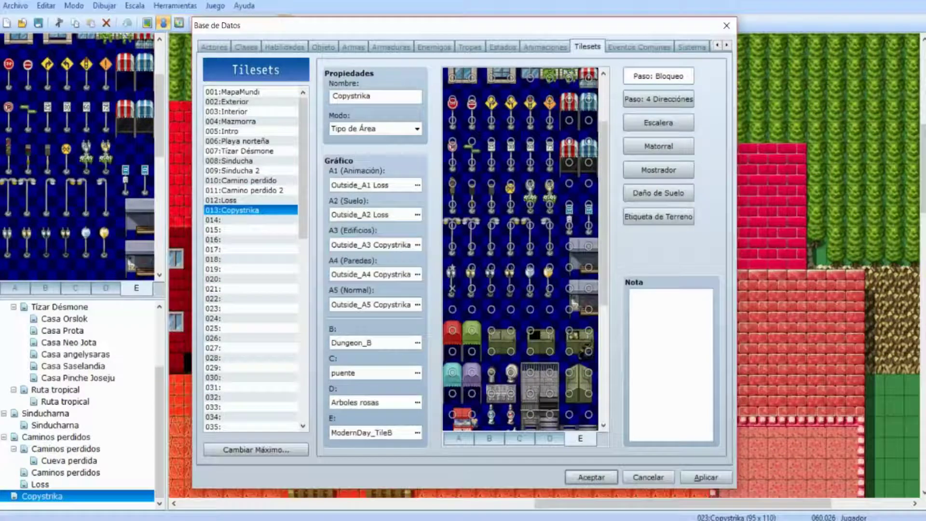
pyautogui.click(592, 477)
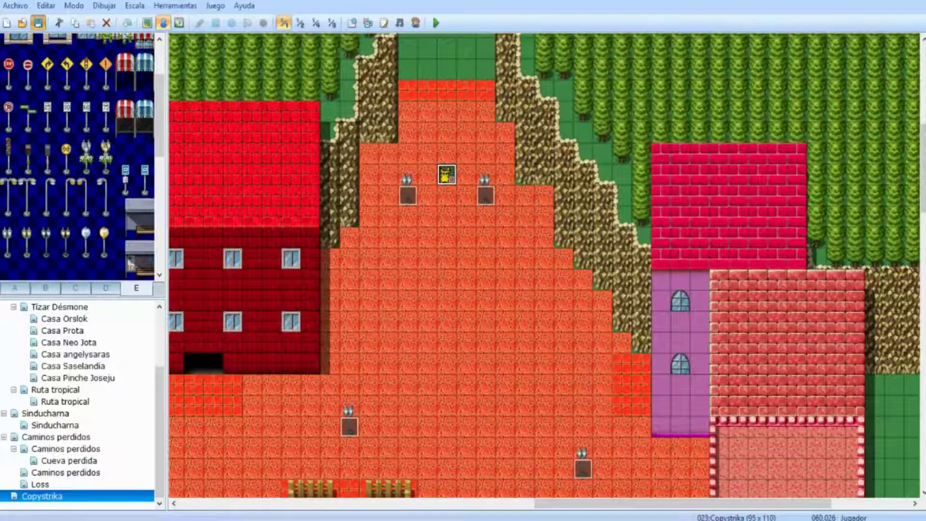
# - Examine the tree and flower tiles for decorating the green clearing in the west of the map
pyautogui.moveTo(531, 193); pyautogui.dragTo(320, 236, button='middle')
pyautogui.moveTo(331, 281)
pyautogui.mouseDown(button='middle')
pyautogui.moveTo(309, 328)
pyautogui.moveTo(308, 302)
pyautogui.mouseUp(button='middle')
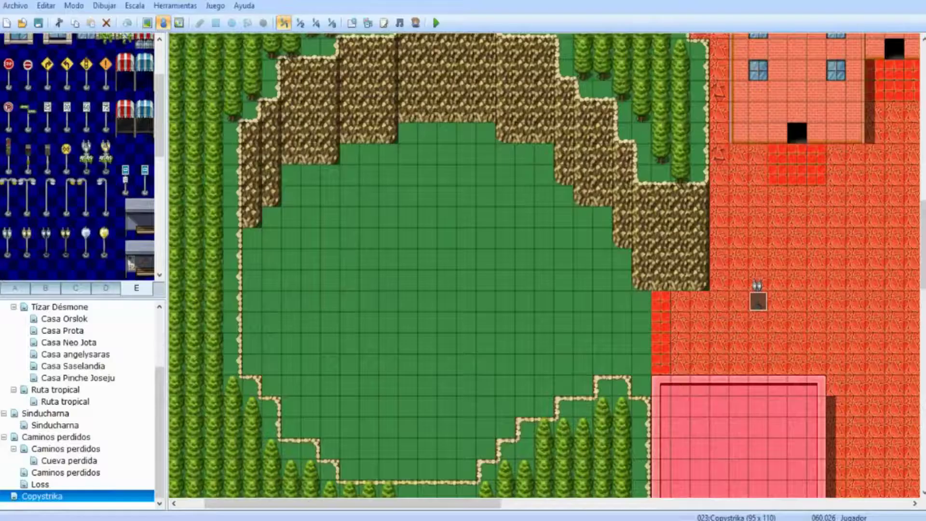
pyautogui.click(105, 288)
pyautogui.scroll(-3, 77, 156)
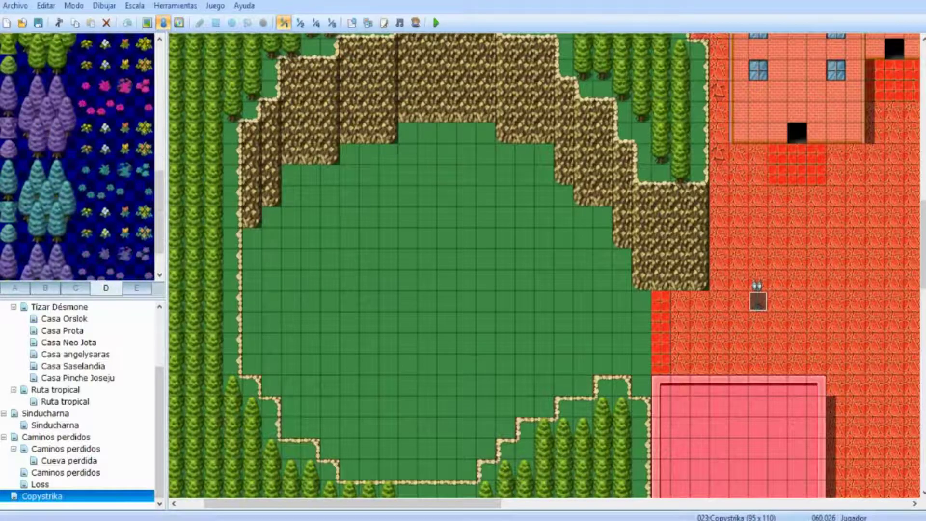
pyautogui.scroll(-1, 77, 157)
pyautogui.scroll(5, 77, 157)
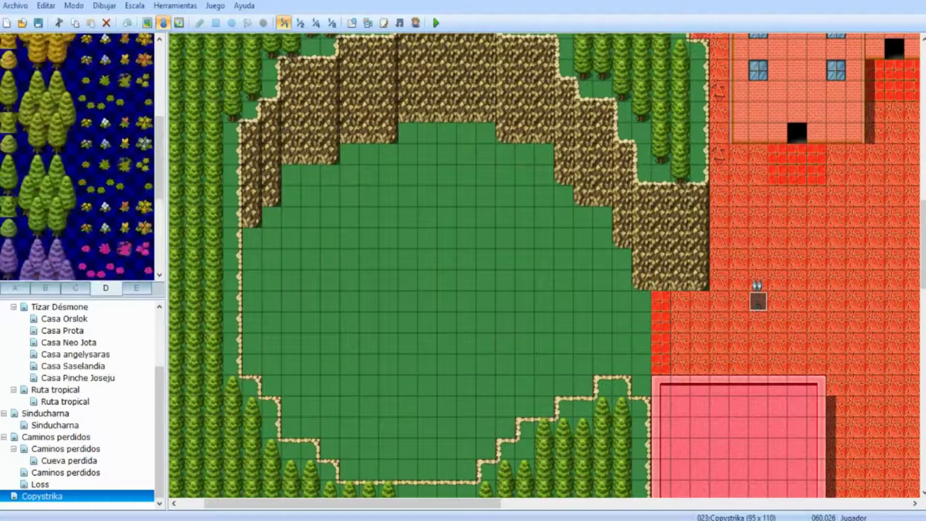
pyautogui.scroll(-5, 78, 157)
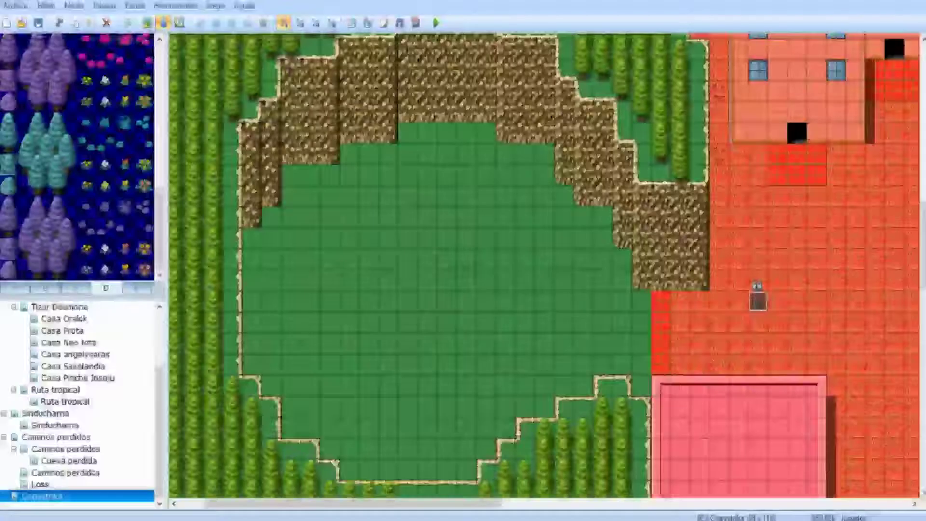
pyautogui.scroll(3, 77, 157)
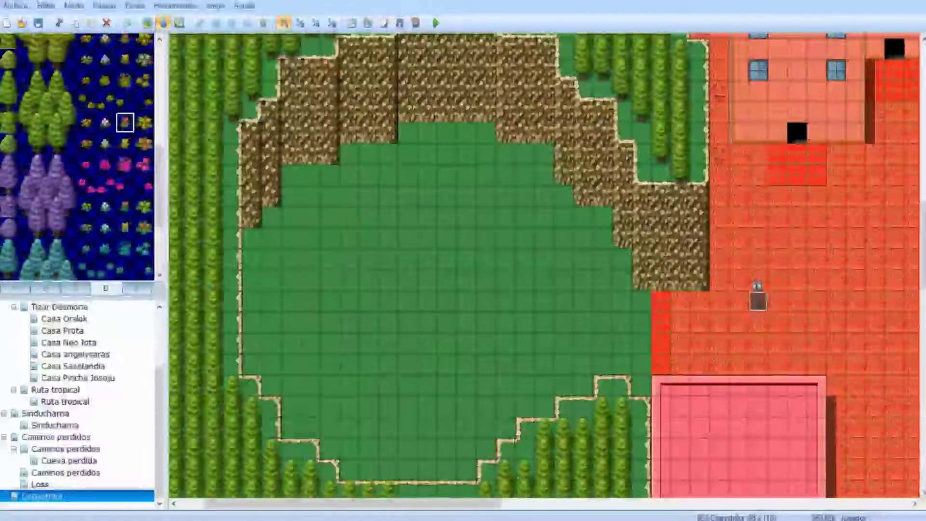
pyautogui.scroll(3, 123, 120)
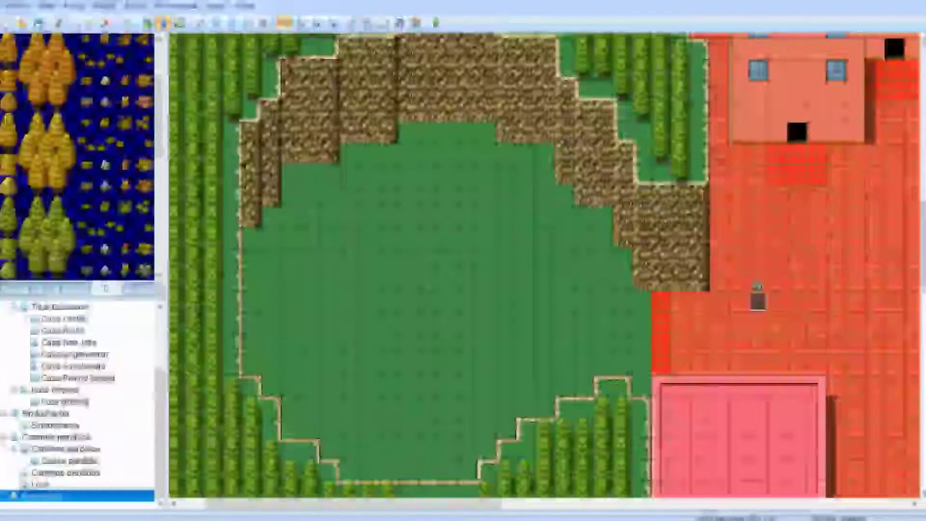
# - Place three red flowers along the western and northwestern part of the green clearing
pyautogui.click(125, 121)
pyautogui.scroll(-1, 125, 121)
pyautogui.click(125, 165)
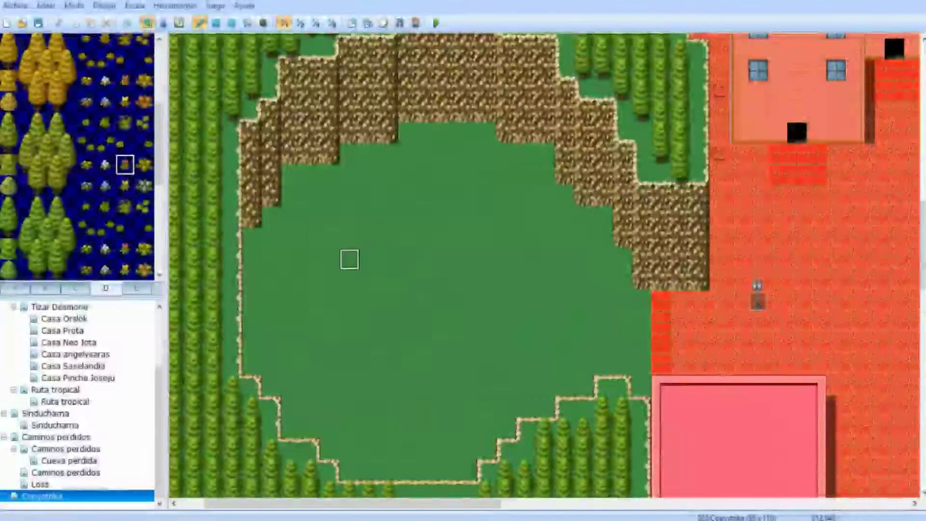
pyautogui.click(350, 259)
pyautogui.click(349, 301)
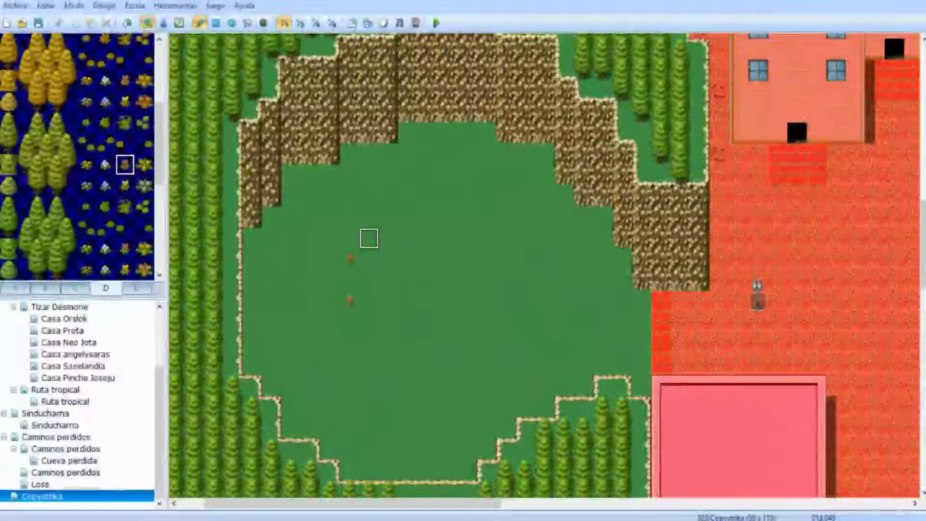
pyautogui.click(388, 218)
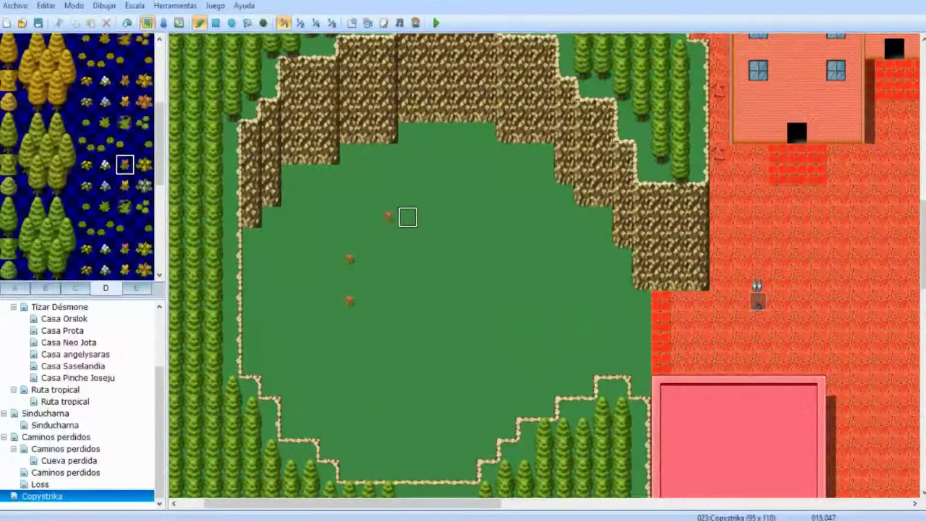
# - Move the westernmost red flower one tile farther west
pyautogui.click(350, 343)
pyautogui.hotkey('ctrl', 'z')
pyautogui.rightClick(329, 301)
pyautogui.click(350, 301)
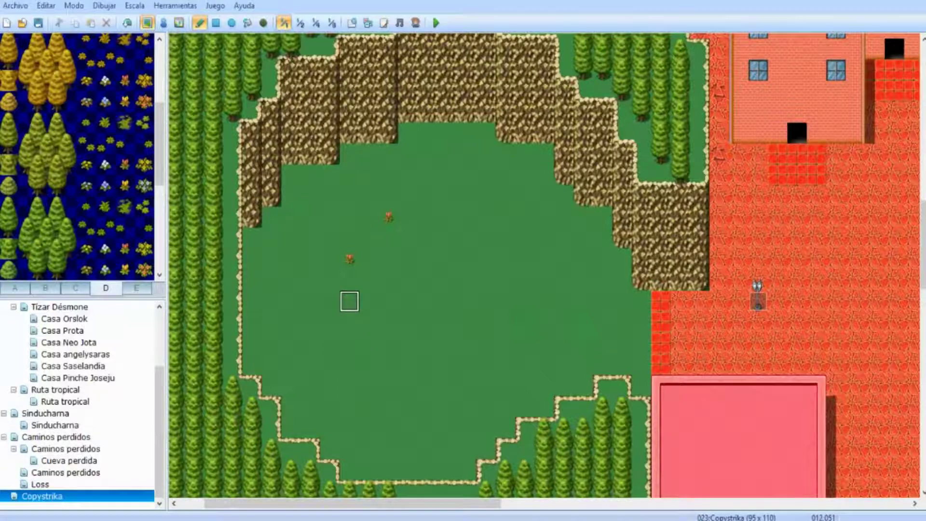
pyautogui.click(330, 301)
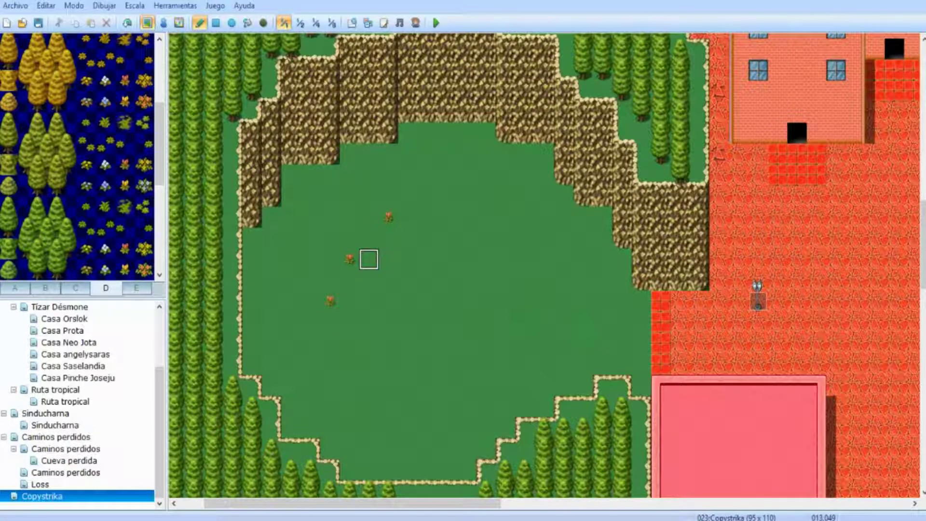
# - Continue the flower curve with one red flower to the southwest and a row of three along the south
pyautogui.click(350, 321)
pyautogui.hotkey('ctrl', 'z')
pyautogui.click(350, 343)
pyautogui.click(388, 364)
pyautogui.click(427, 364)
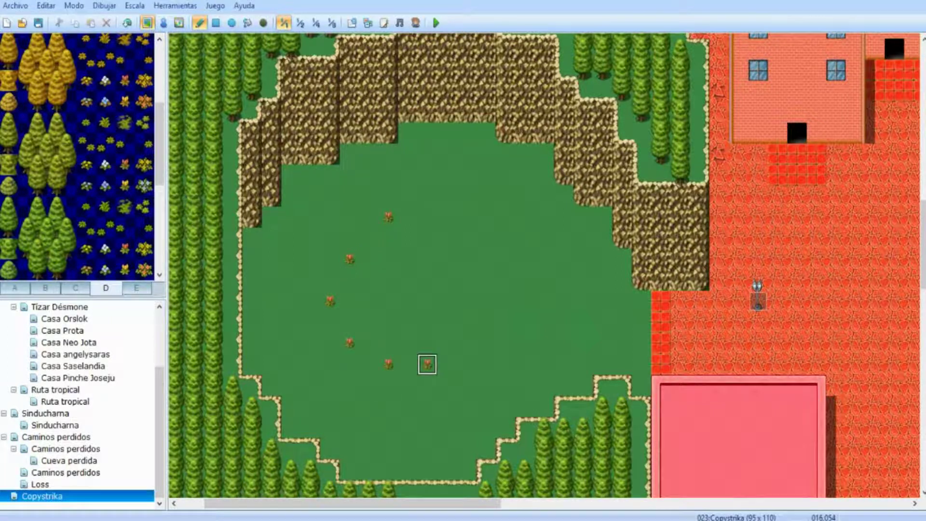
pyautogui.click(466, 364)
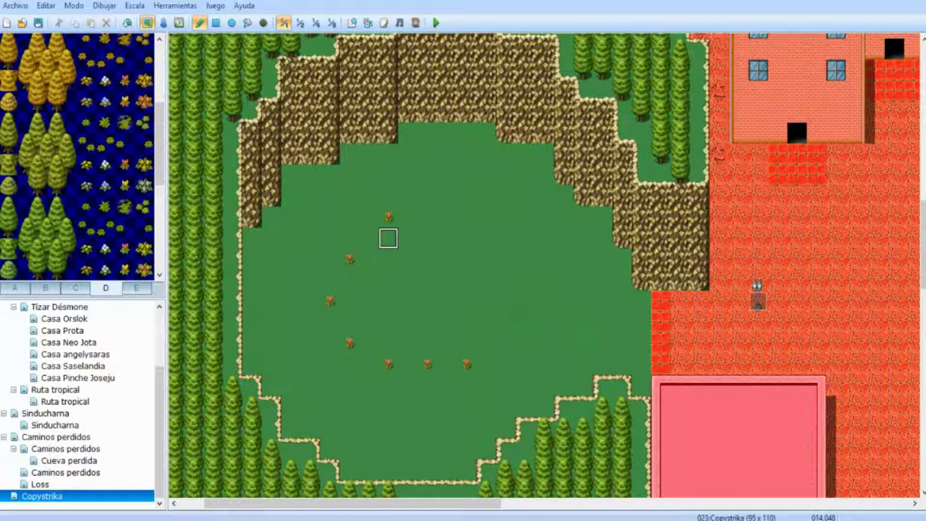
# - Move the row of three southern red flowers one tile farther south
pyautogui.click(388, 364)
pyautogui.click(466, 364)
pyautogui.click(427, 364)
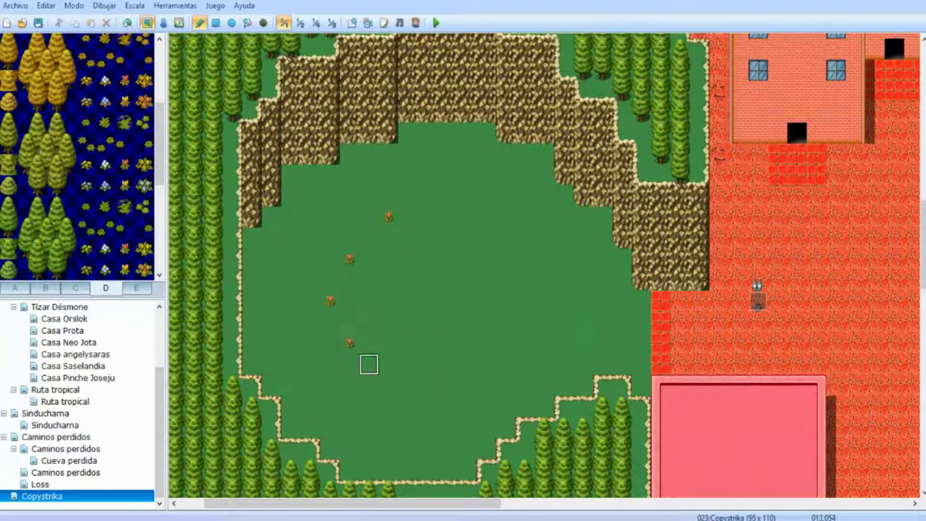
pyautogui.click(388, 385)
pyautogui.click(428, 385)
pyautogui.click(467, 385)
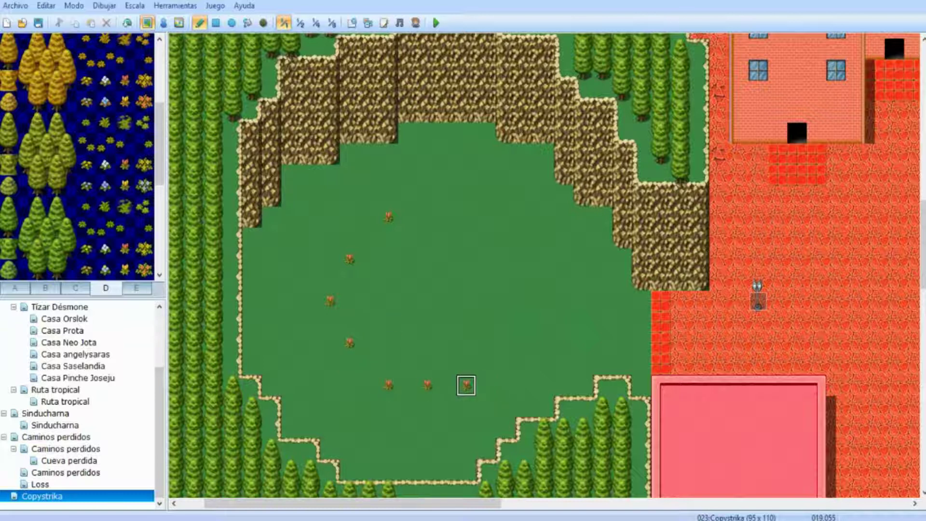
# - Place red flowers up the eastern side and along the north to close the flower ring
pyautogui.click(505, 343)
pyautogui.click(505, 301)
pyautogui.click(505, 259)
pyautogui.click(467, 217)
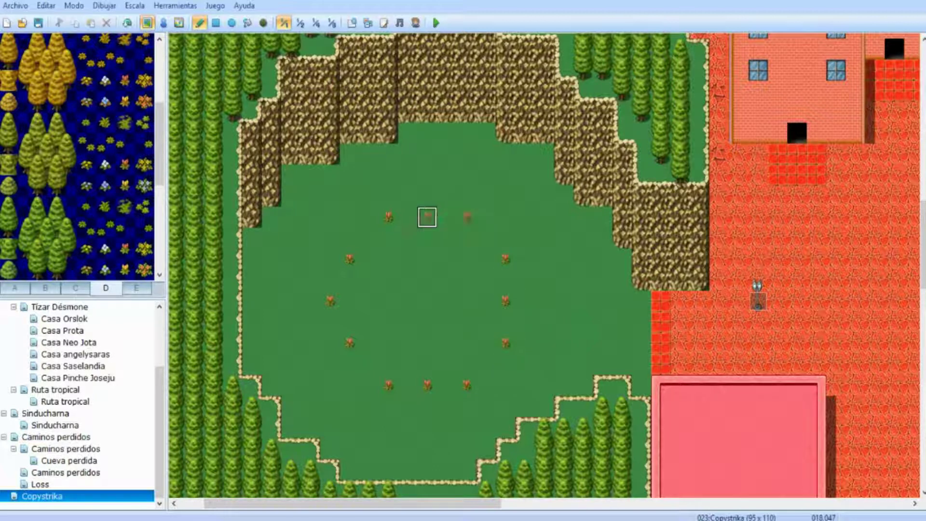
# - Round the ring by moving the middle flowers of its east, north and south sides one tile outward
pyautogui.rightClick(485, 301)
pyautogui.click(505, 301)
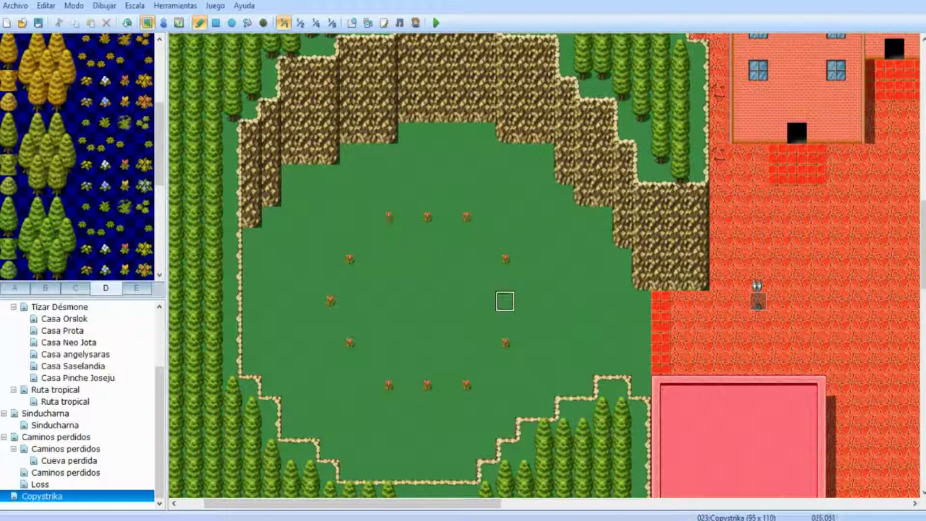
pyautogui.click(427, 217)
pyautogui.click(428, 385)
pyautogui.rightClick(388, 385)
pyautogui.click(428, 406)
pyautogui.click(427, 195)
pyautogui.click(525, 301)
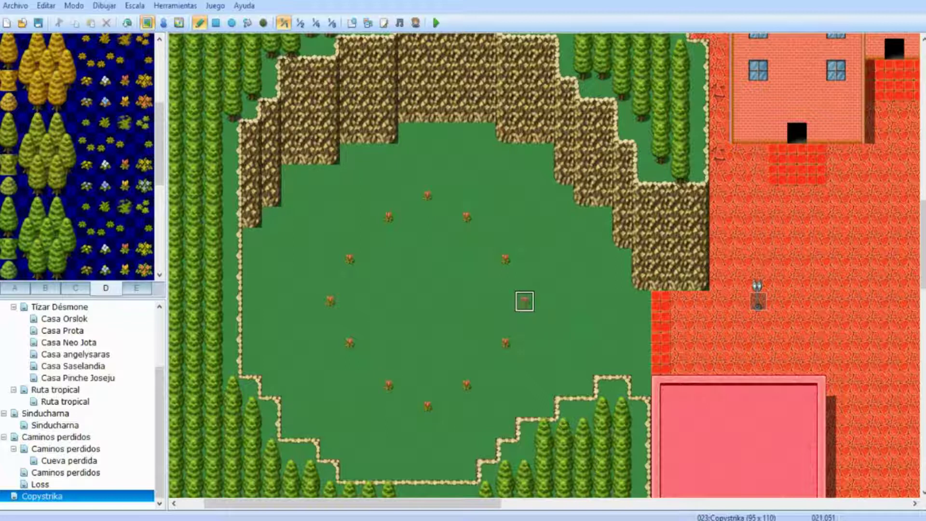
pyautogui.scroll(-3, 77, 154)
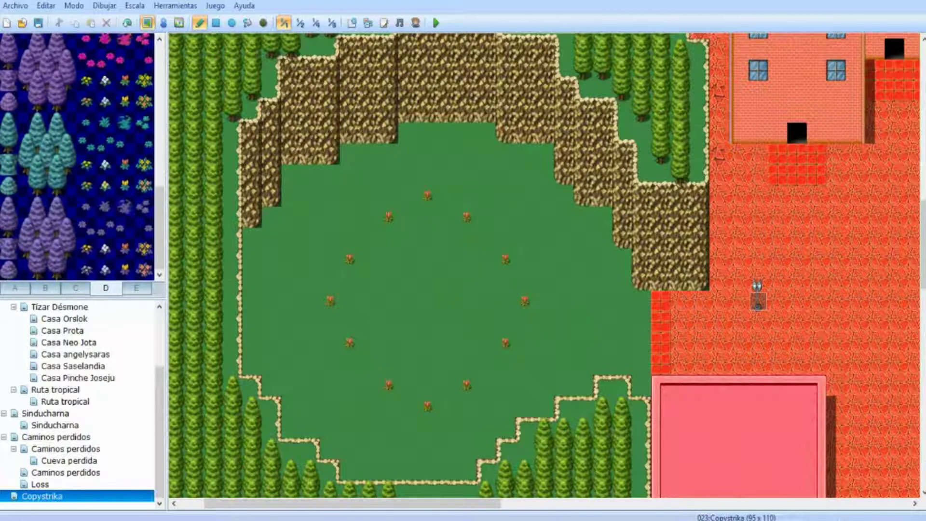
# - Add one purple-leaved red flower in each of the ring's northwest, southwest, southeast and northeast gaps
pyautogui.click(125, 249)
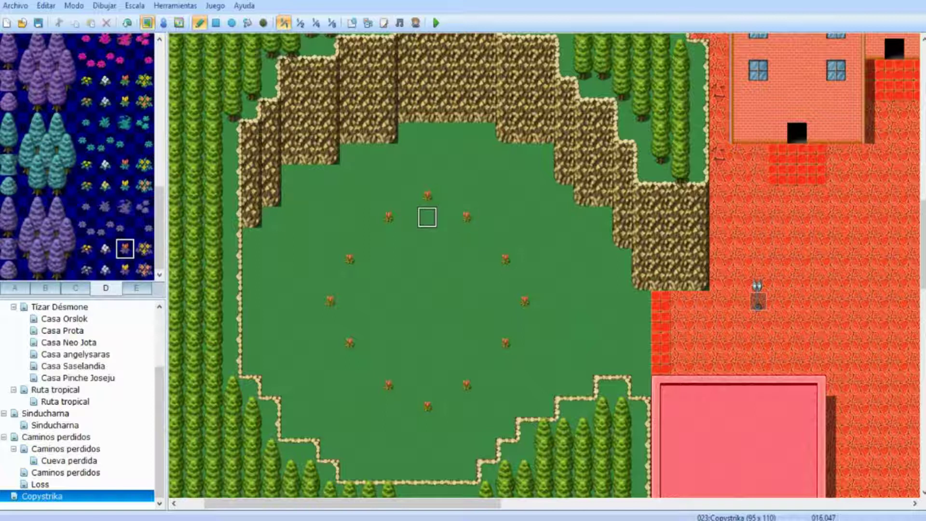
pyautogui.click(388, 217)
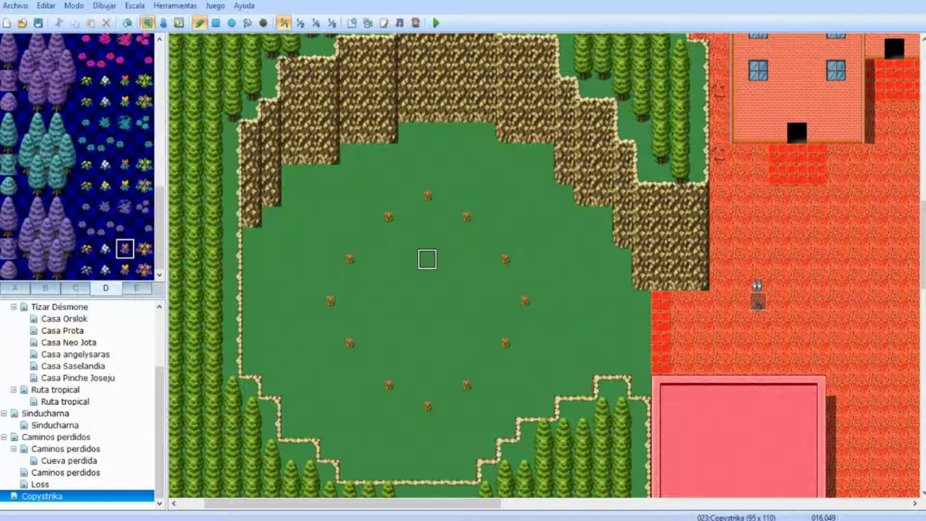
pyautogui.click(369, 238)
pyautogui.click(369, 365)
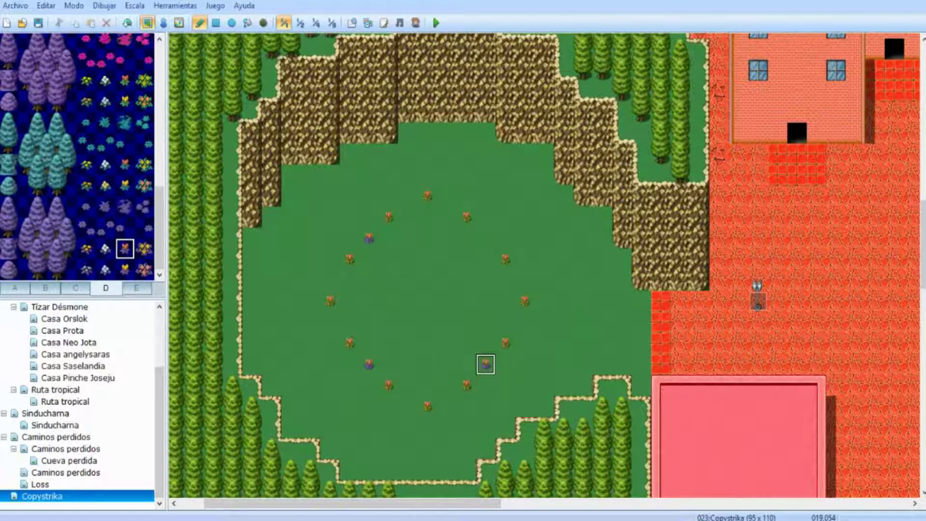
pyautogui.click(486, 237)
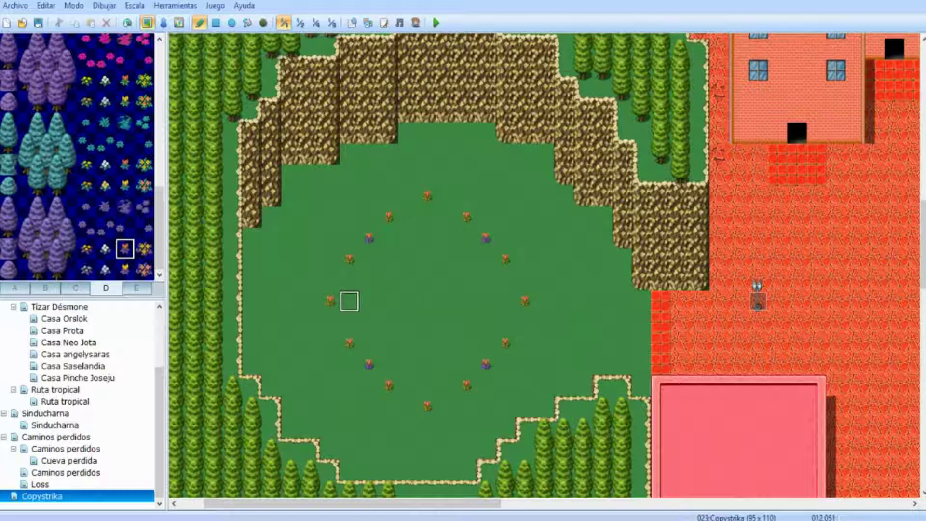
# - Flank the ring's outermost west, north, east and south flowers with a purple-leaved red flower on both sides
pyautogui.click(330, 322)
pyautogui.click(330, 280)
pyautogui.click(408, 195)
pyautogui.click(448, 195)
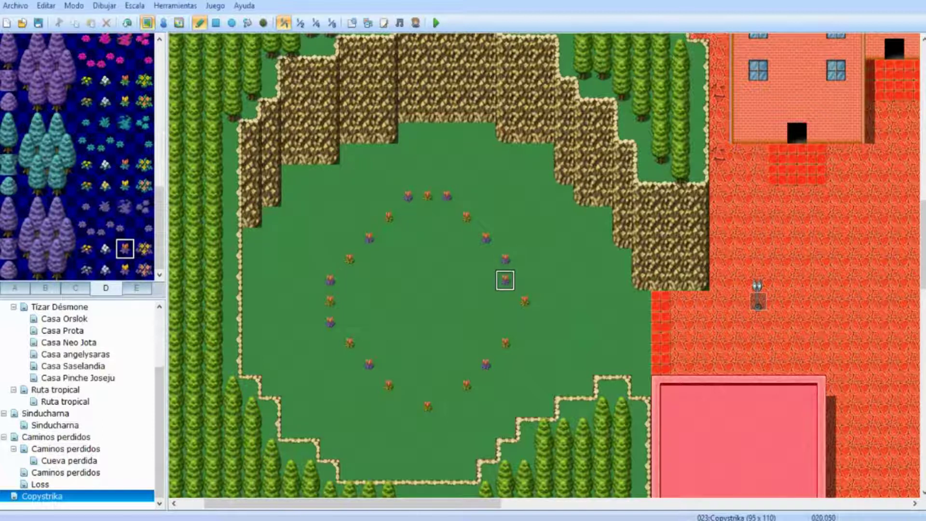
pyautogui.click(525, 280)
pyautogui.click(524, 322)
pyautogui.click(447, 406)
pyautogui.click(408, 406)
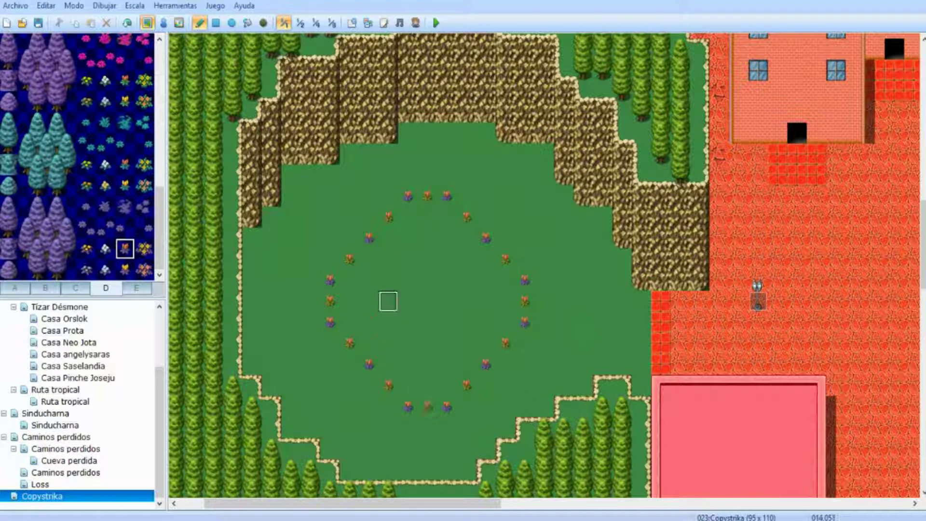
# - Erase the middle flower at the west, north, east and south ends of the ring
pyautogui.rightClick(349, 301)
pyautogui.click(330, 301)
pyautogui.click(427, 196)
pyautogui.click(525, 301)
pyautogui.click(427, 406)
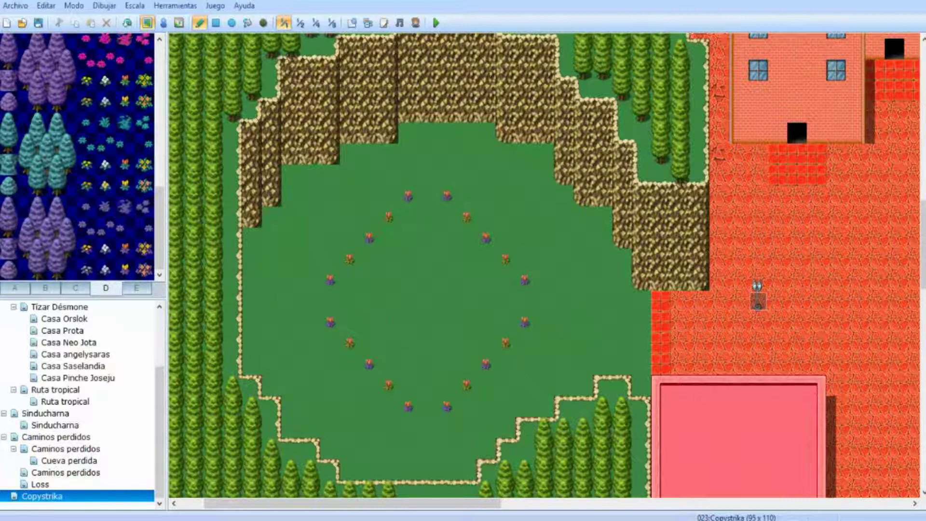
# - Place a teal-leaved red flower one tile outward at each of the ring's four ends to form a diamond
pyautogui.click(125, 164)
pyautogui.click(312, 301)
pyautogui.click(427, 196)
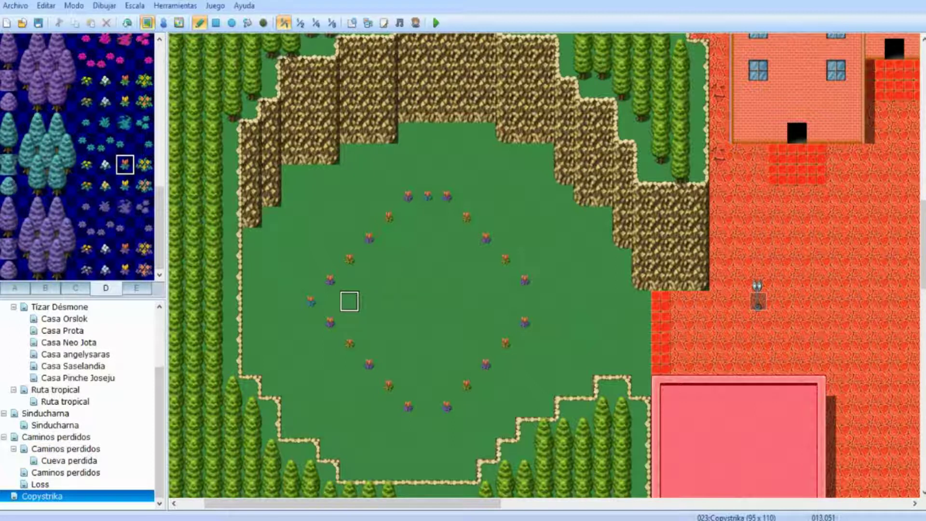
pyautogui.click(426, 175)
pyautogui.click(544, 301)
pyautogui.click(427, 427)
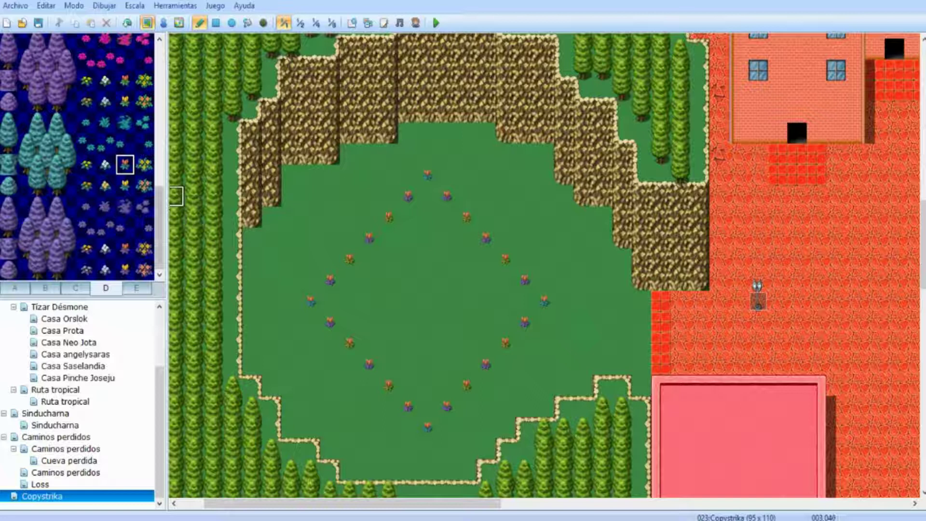
# - Build an inner diamond with teal-leaved red flowers at its four points and two purple-leaved red flowers along each side
pyautogui.click(427, 364)
pyautogui.click(486, 300)
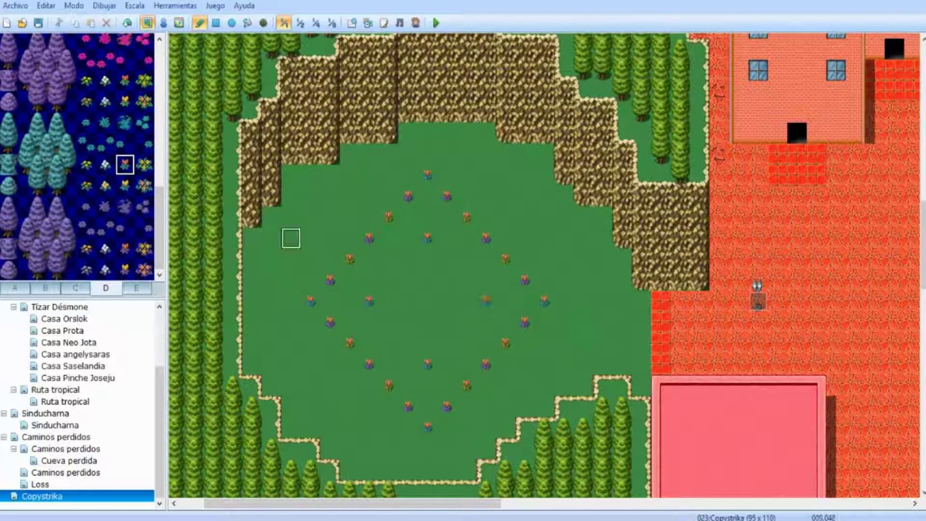
pyautogui.click(124, 248)
pyautogui.click(389, 280)
pyautogui.click(389, 322)
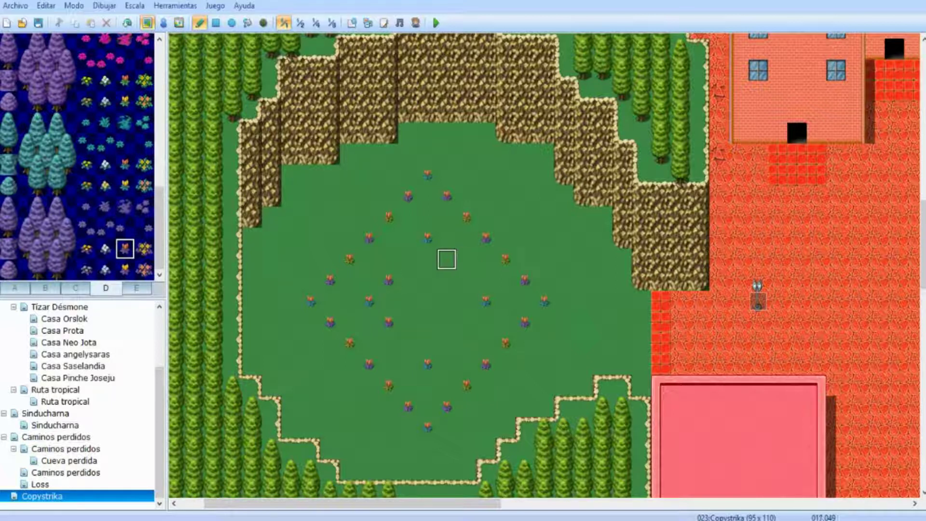
pyautogui.click(467, 322)
pyautogui.click(467, 280)
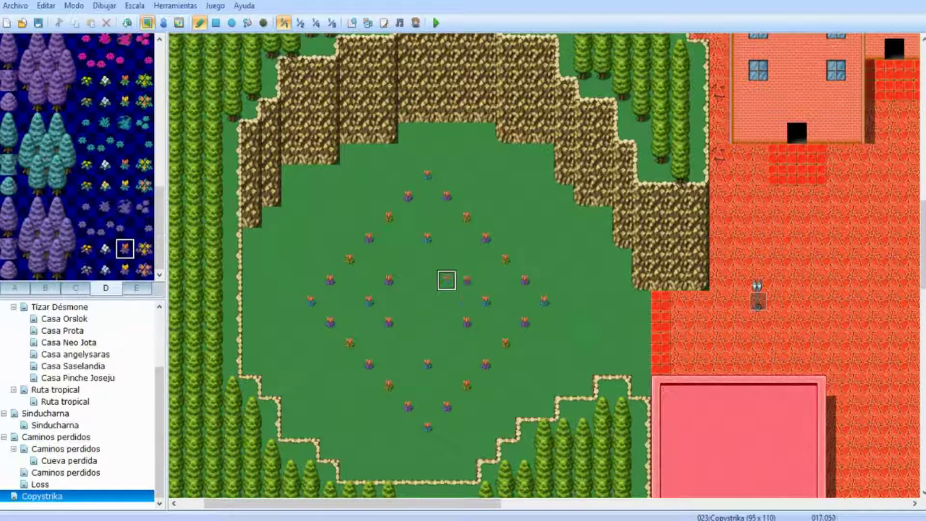
pyautogui.click(447, 343)
pyautogui.click(408, 259)
pyautogui.click(446, 259)
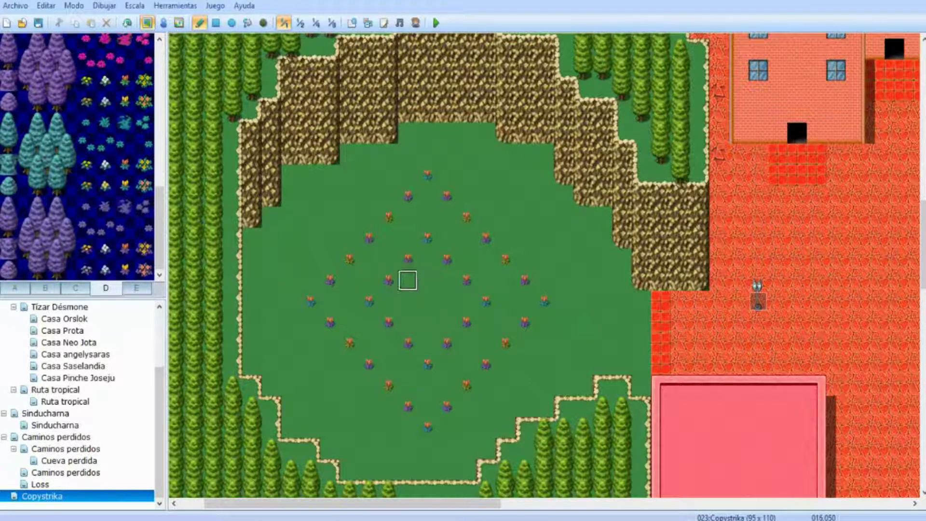
# - Place four green-leaved red flowers in a square around the centre of the inner diamond
pyautogui.click(409, 281)
pyautogui.click(408, 323)
pyautogui.click(447, 281)
pyautogui.click(447, 323)
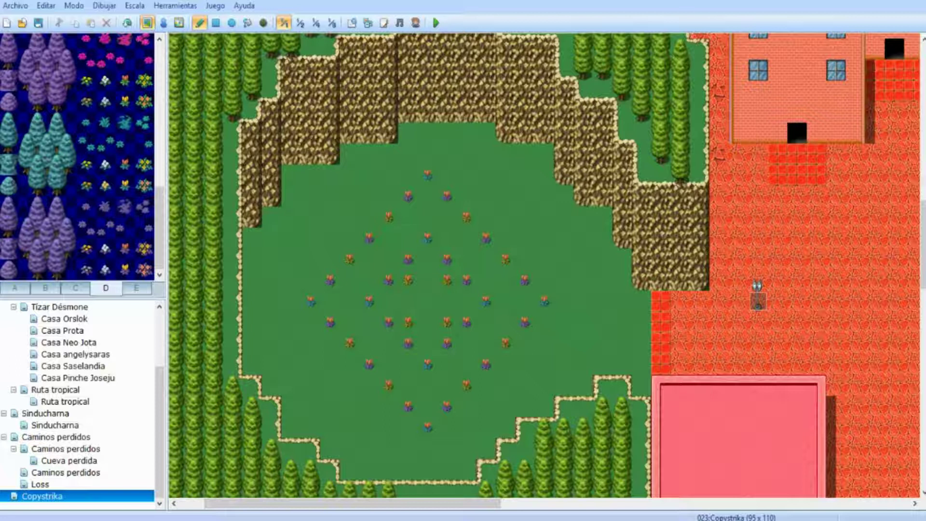
pyautogui.scroll(3, 77, 157)
pyautogui.scroll(-4, 77, 156)
pyautogui.click(145, 270)
pyautogui.click(428, 302)
pyautogui.hotkey('ctrl', 'z')
pyautogui.hotkey('ctrl', 'z')
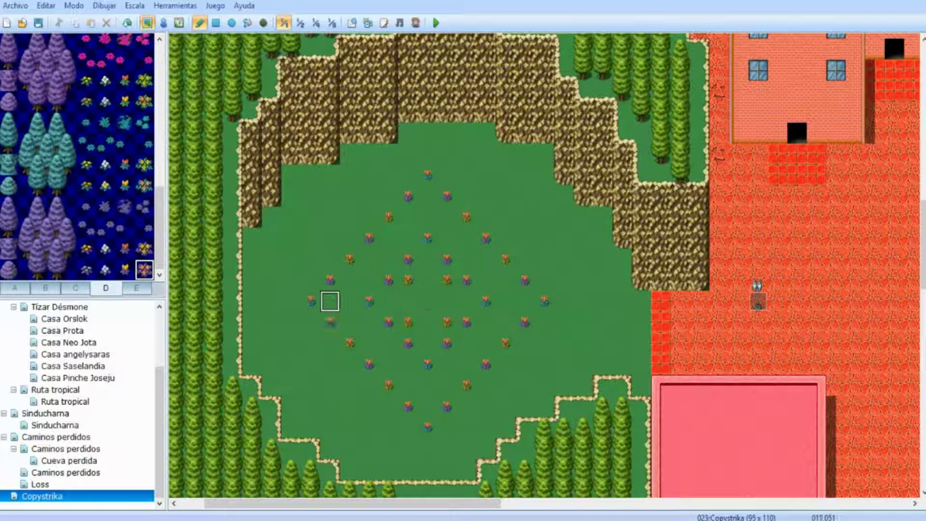
# - Look through the map's tile sets for further decorations for the flower clearing
pyautogui.scroll(10, 77, 157)
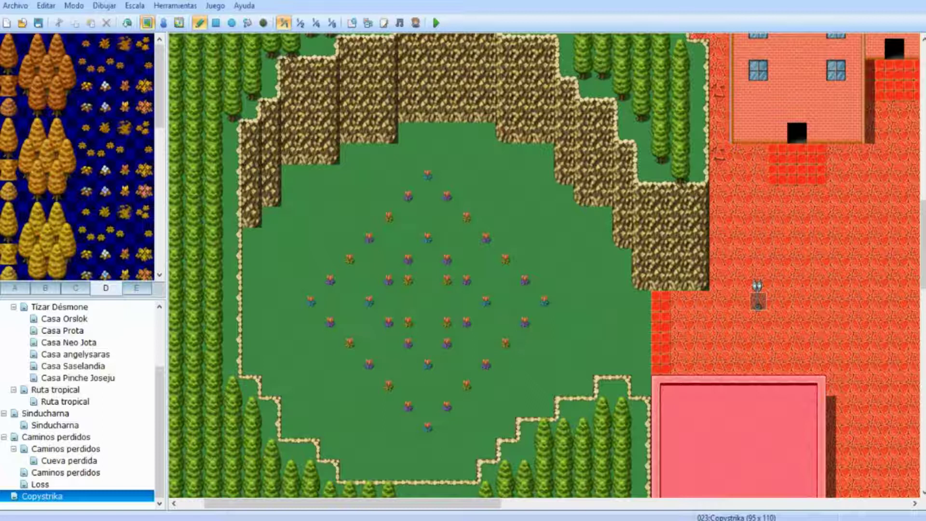
pyautogui.scroll(-4, 77, 157)
pyautogui.click(75, 288)
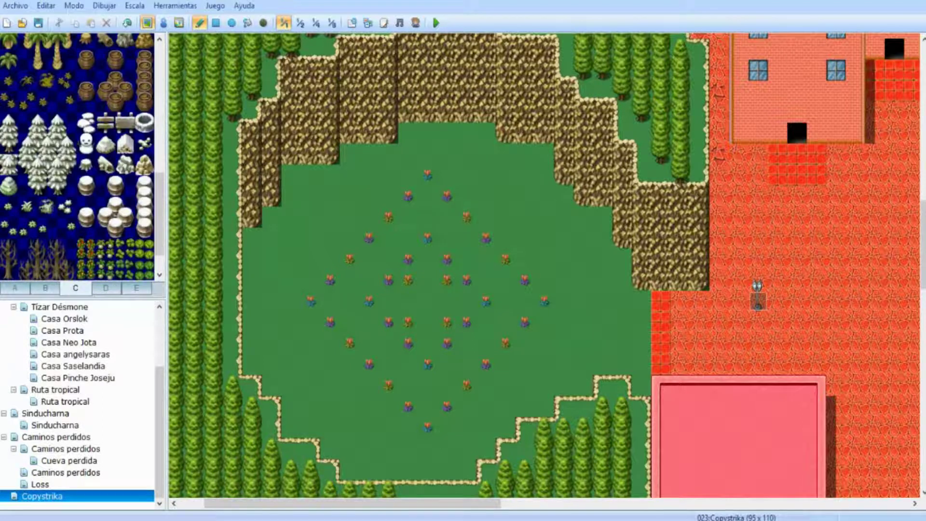
pyautogui.click(136, 288)
pyautogui.click(45, 288)
pyautogui.scroll(-5, 77, 156)
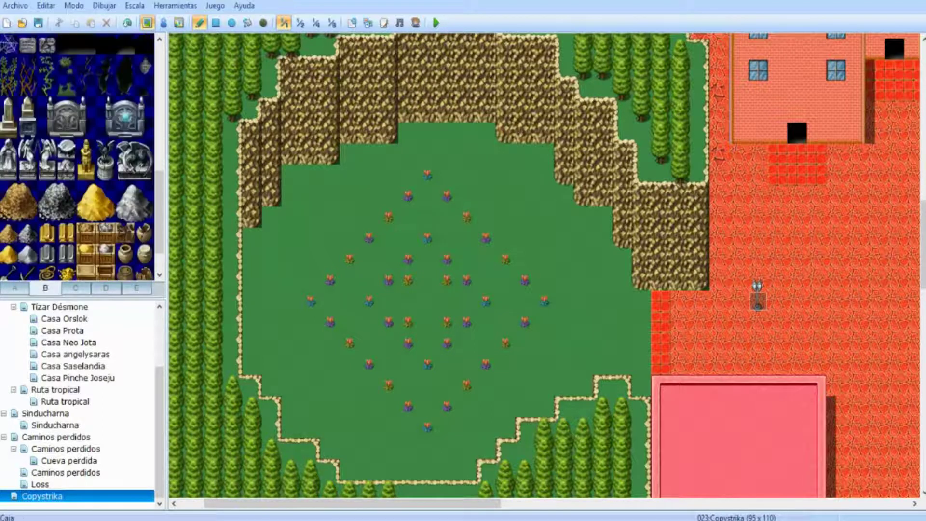
pyautogui.click(75, 288)
pyautogui.click(106, 288)
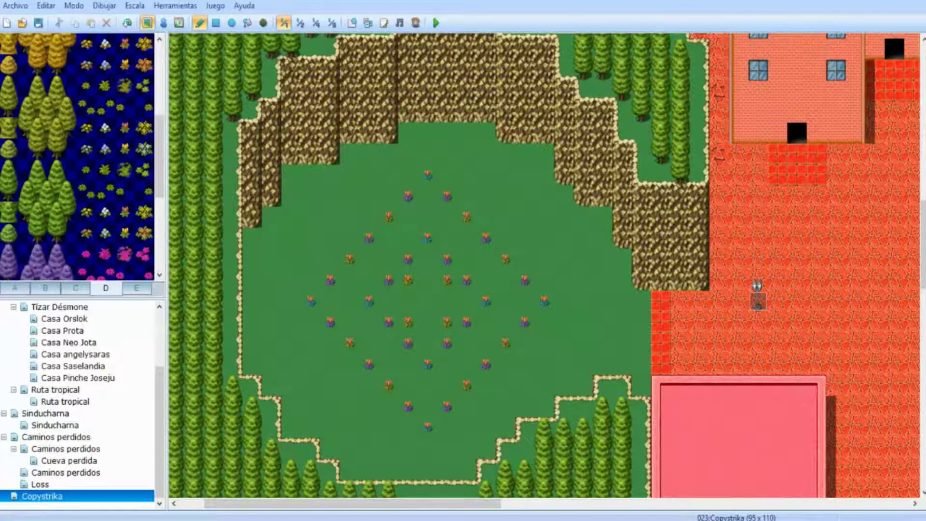
pyautogui.click(75, 288)
pyautogui.scroll(-1, 77, 156)
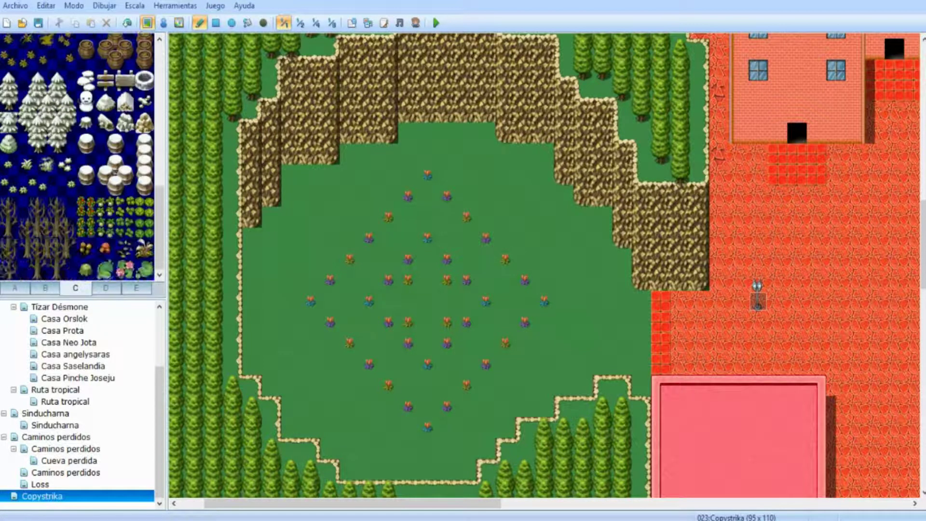
pyautogui.scroll(5, 78, 156)
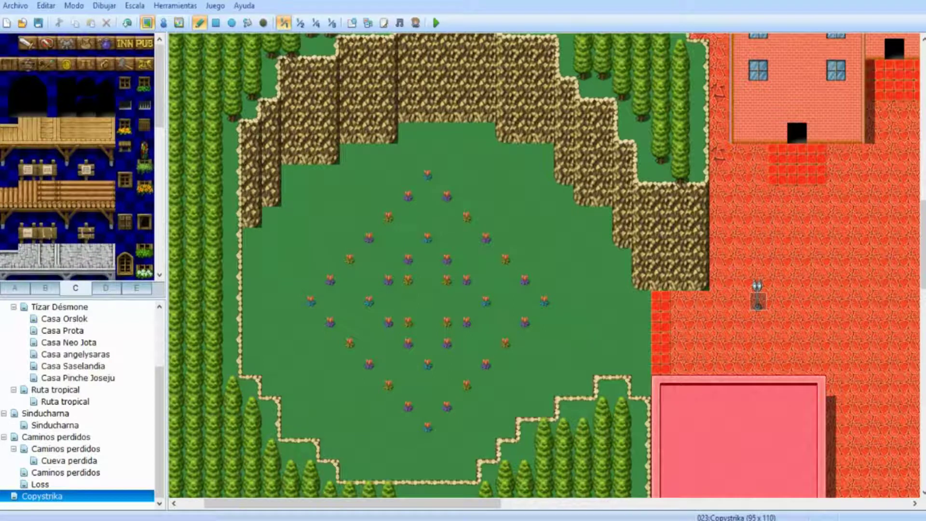
pyautogui.click(14, 288)
pyautogui.click(45, 288)
pyautogui.scroll(-1, 77, 157)
pyautogui.scroll(3, 77, 157)
pyautogui.scroll(4, 77, 157)
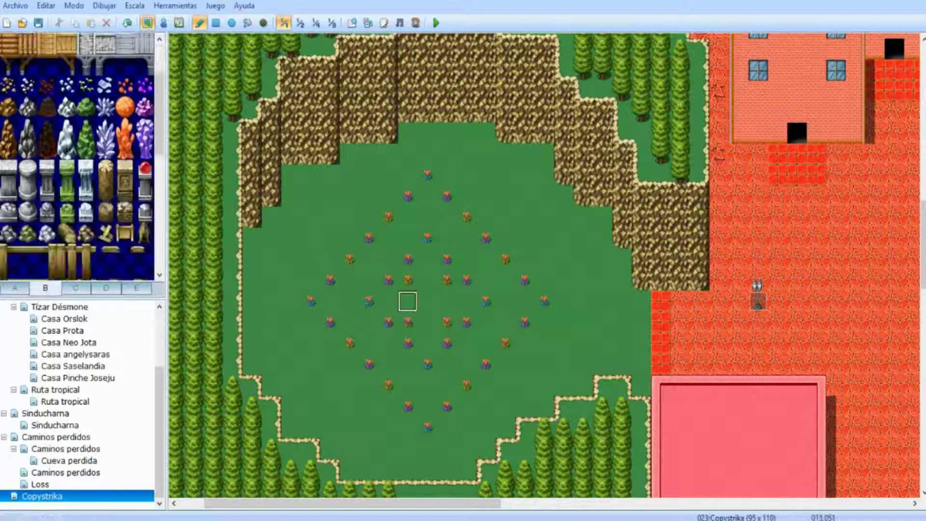
pyautogui.scroll(-5, 77, 156)
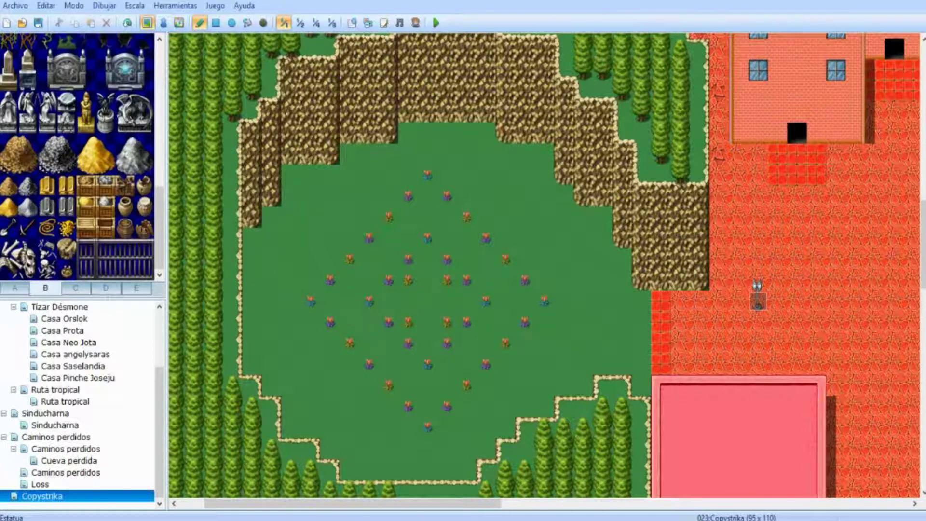
pyautogui.scroll(4, 77, 157)
pyautogui.click(76, 288)
pyautogui.scroll(-5, 78, 157)
pyautogui.scroll(3, 77, 157)
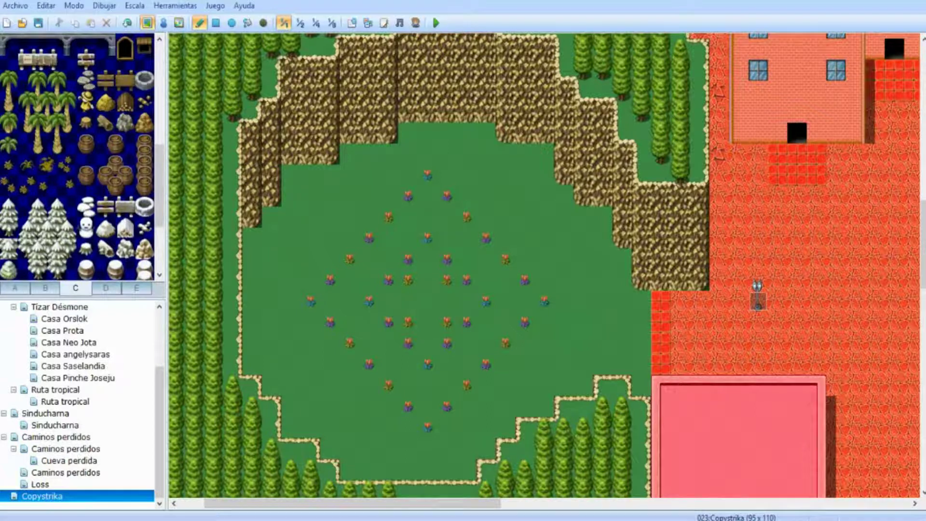
pyautogui.scroll(-5, 78, 157)
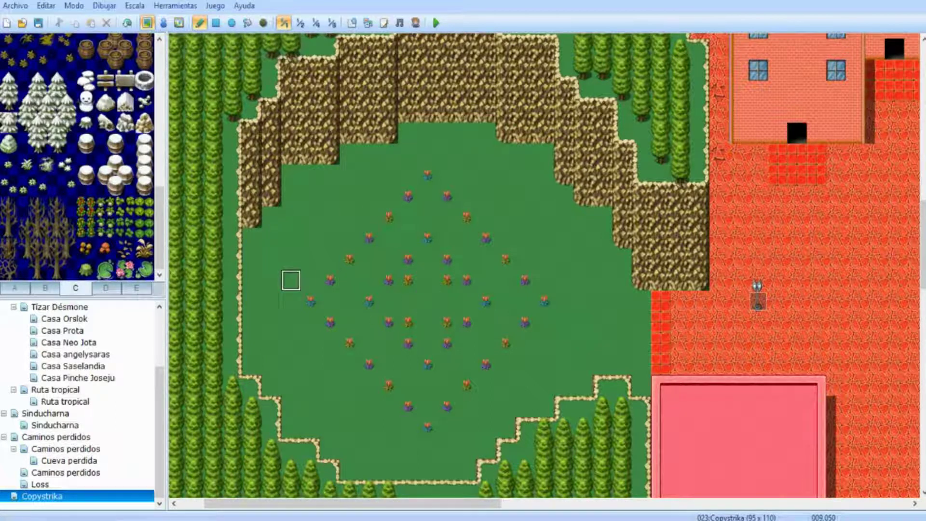
# - Place two side-view wooden benches, one above the other, along the western edge of the clearing
pyautogui.click(136, 288)
pyautogui.scroll(-3, 77, 157)
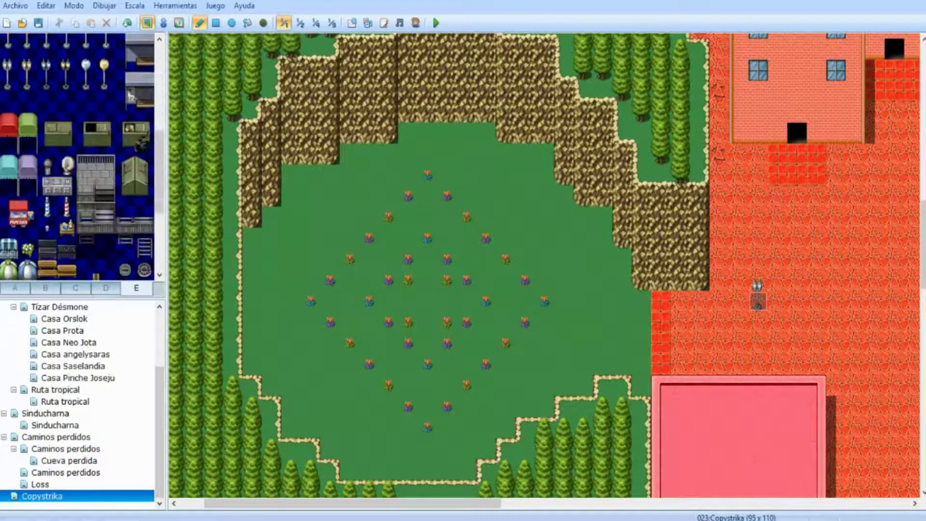
pyautogui.scroll(-3, 77, 157)
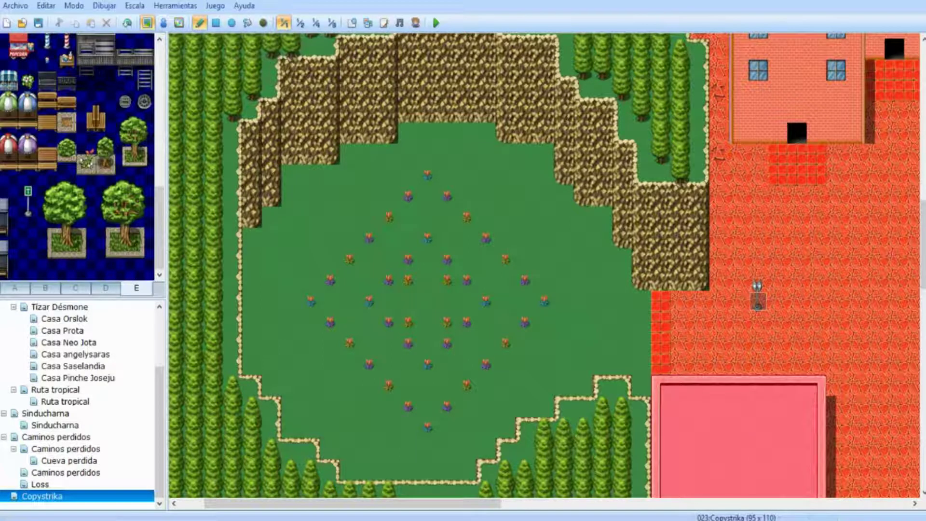
pyautogui.scroll(2, 77, 157)
pyautogui.moveTo(106, 164); pyautogui.dragTo(105, 144)
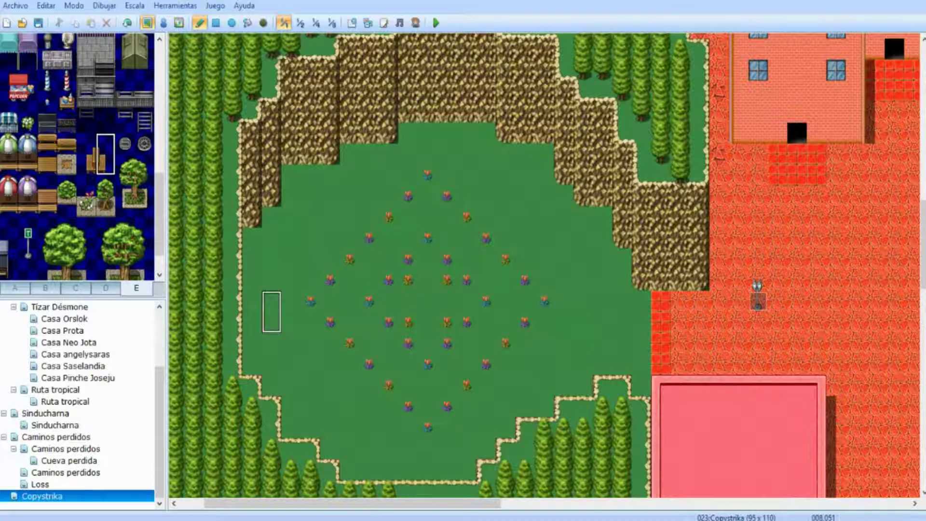
pyautogui.click(271, 260)
pyautogui.click(271, 303)
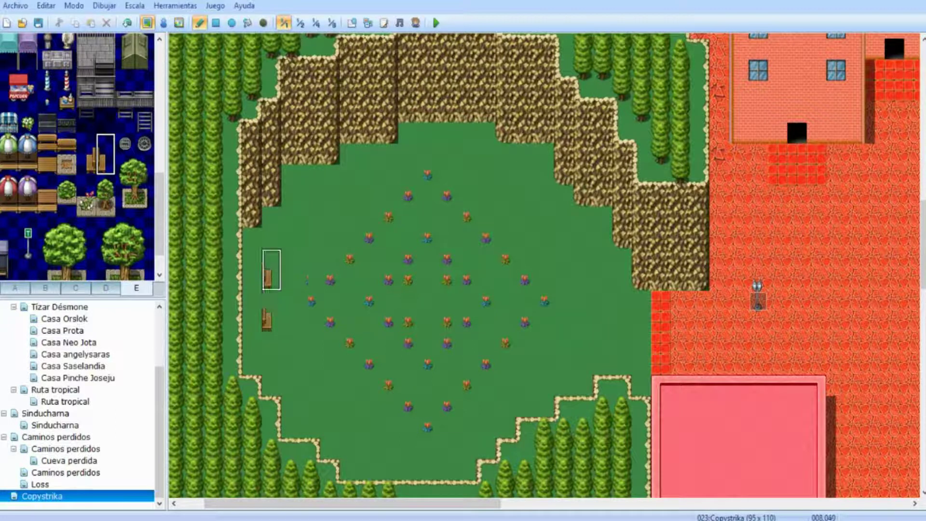
# - Place two horizontal wooden benches north of the flower diamond and two of the adjacent bench variant south of it
pyautogui.click(47, 143)
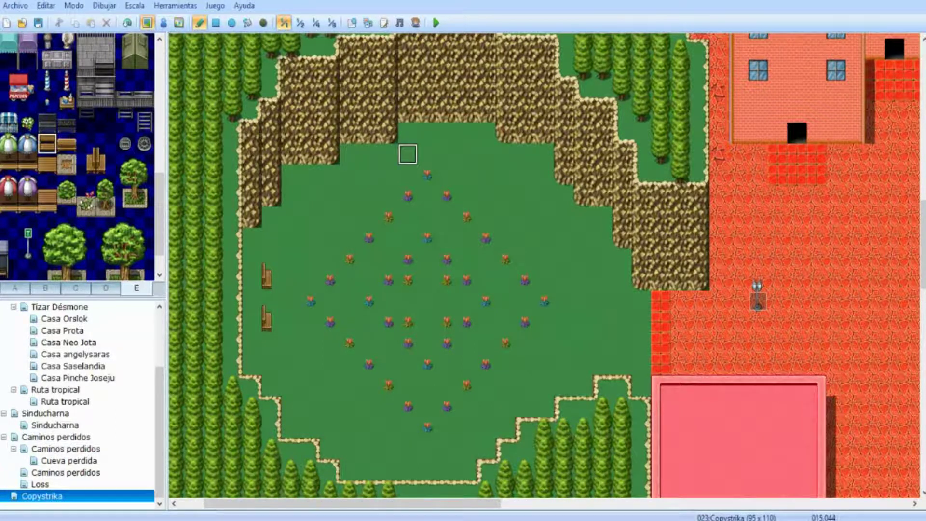
pyautogui.click(408, 155)
pyautogui.click(446, 154)
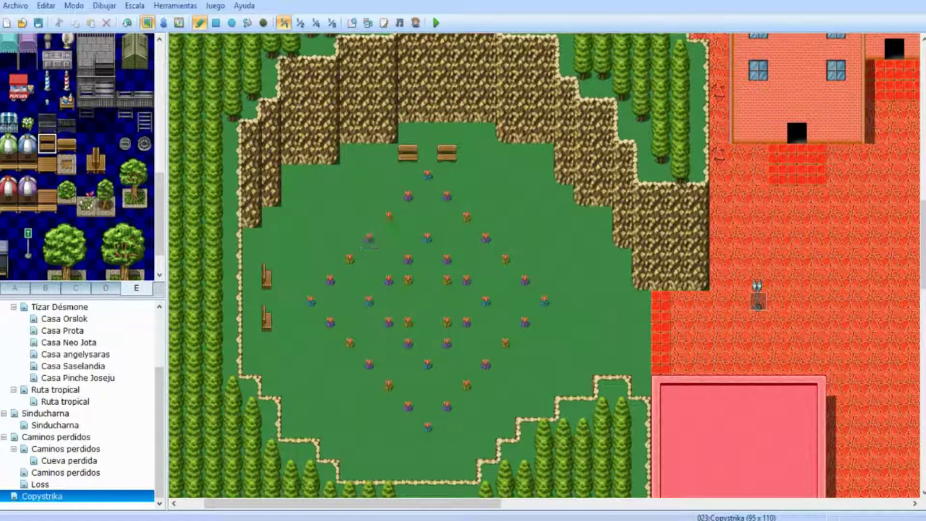
pyautogui.click(66, 143)
pyautogui.click(408, 449)
pyautogui.click(446, 449)
# - Place two side-view wooden benches facing the flowers, directly one above the other, on the east side of the diamond
pyautogui.moveTo(87, 144); pyautogui.dragTo(86, 163)
pyautogui.click(563, 271)
pyautogui.click(563, 332)
pyautogui.hotkey('ctrl', 'z')
pyautogui.click(563, 302)
pyautogui.rightClick(544, 238)
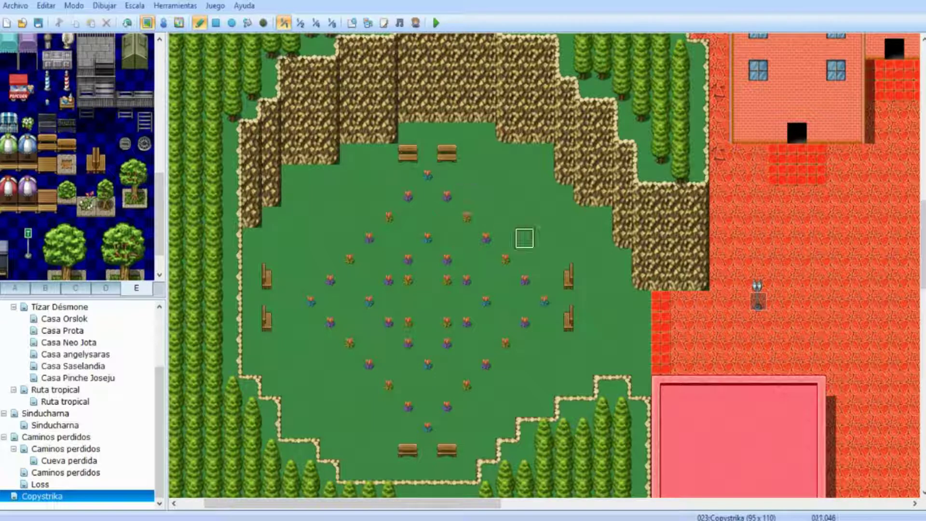
# - Move the two western benches one tile east and erase the originals
pyautogui.moveTo(271, 322); pyautogui.dragTo(272, 259, button='right')
pyautogui.click(291, 280)
pyautogui.hotkey('ctrl', 'z')
pyautogui.click(291, 260)
pyautogui.rightClick(272, 259)
pyautogui.moveTo(270, 238); pyautogui.dragTo(271, 342)
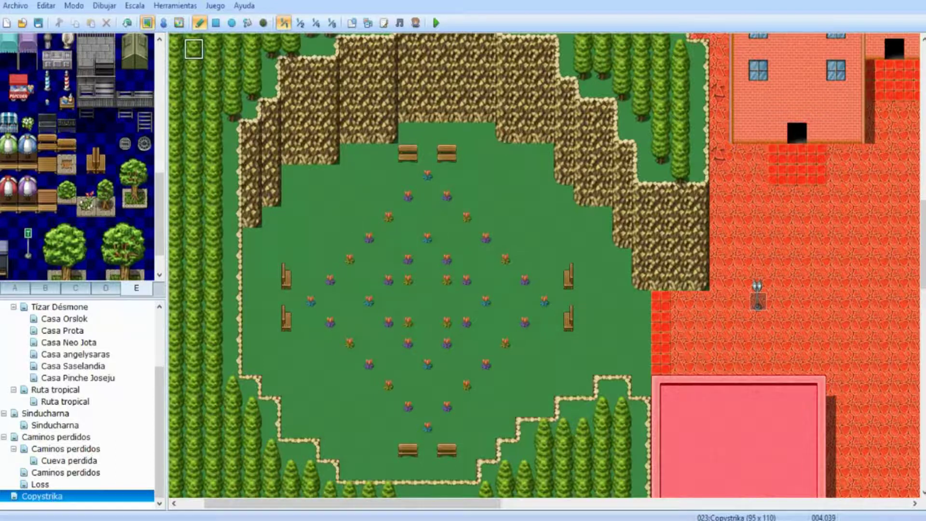
# - Check the block and four-direction passage settings of the bench and street-furniture tiles on page E of the Copystrika tileset
pyautogui.click(175, 5)
pyautogui.click(193, 22)
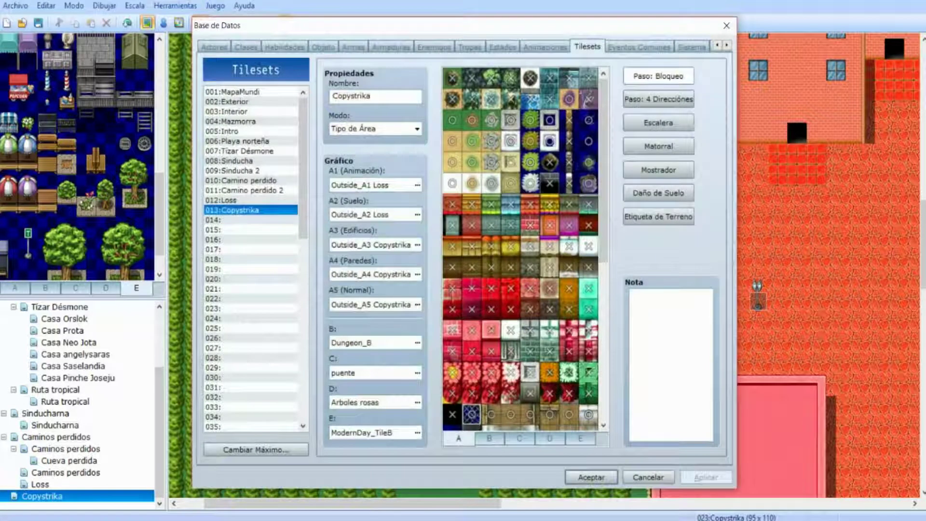
pyautogui.click(581, 438)
pyautogui.scroll(-4, 520, 248)
pyautogui.scroll(-3, 520, 248)
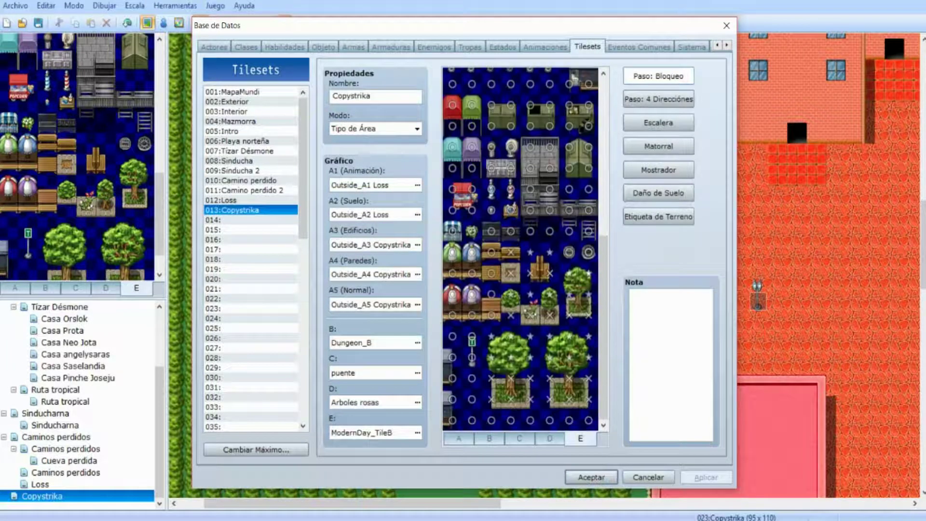
pyautogui.click(659, 99)
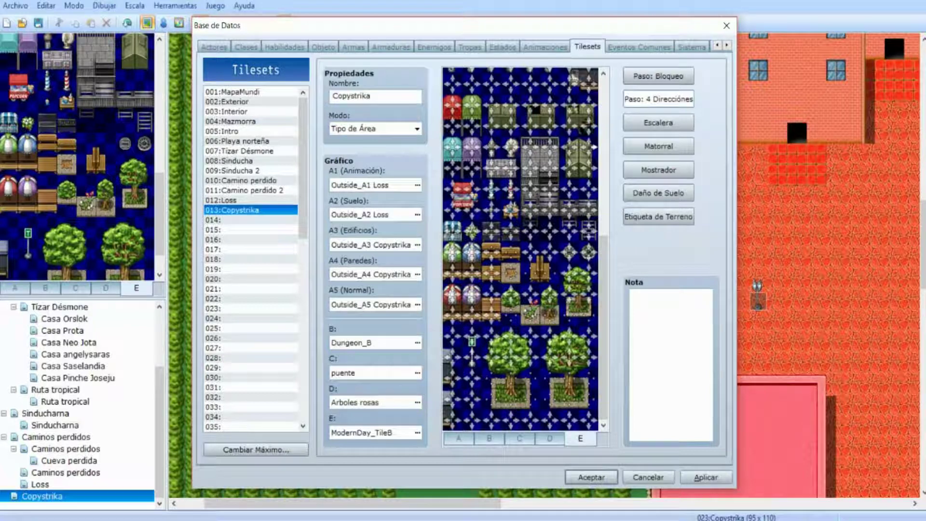
pyautogui.click(658, 76)
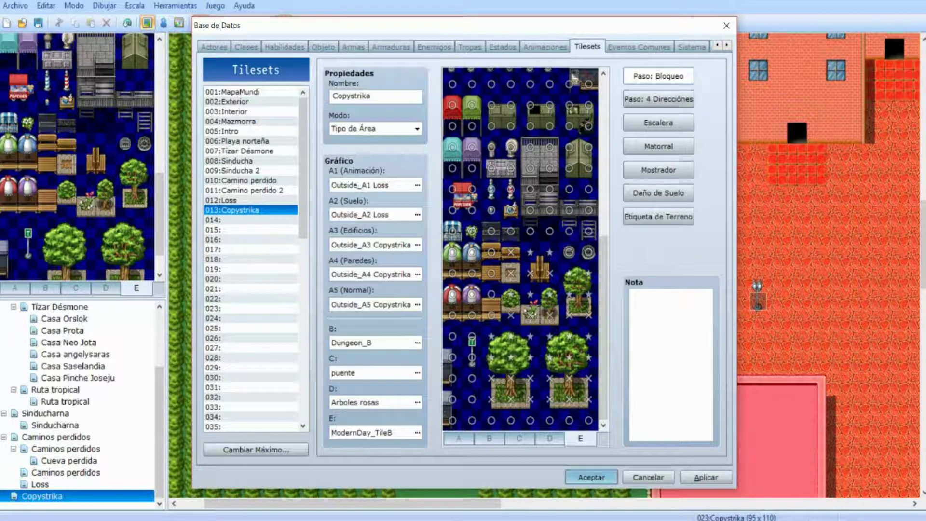
pyautogui.click(591, 477)
# - Place a dark bench against the front wall of the salmon brick building, just east of its paved entrance
pyautogui.hscroll(6, 356, 323)
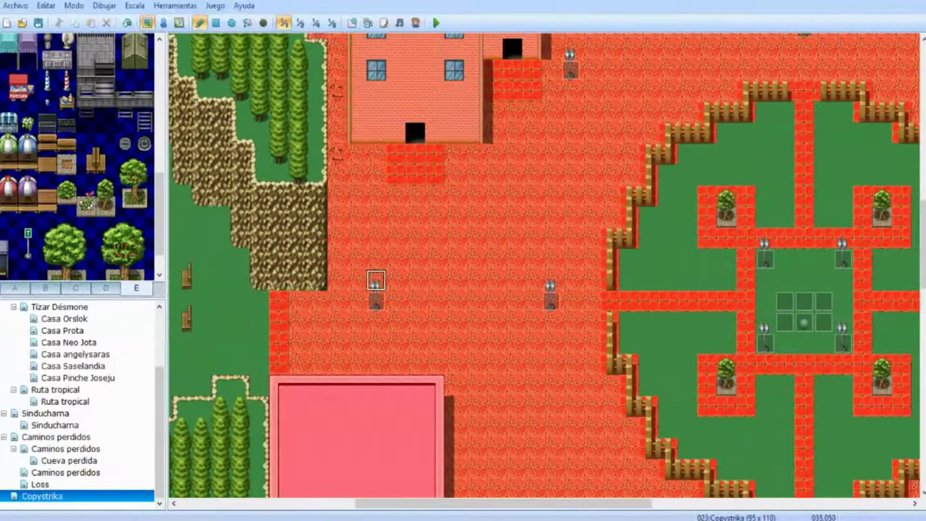
pyautogui.moveTo(455, 262)
pyautogui.mouseDown(button='middle')
pyautogui.moveTo(475, 224)
pyautogui.moveTo(470, 234)
pyautogui.mouseUp(button='middle')
pyautogui.click(47, 123)
pyautogui.click(406, 245)
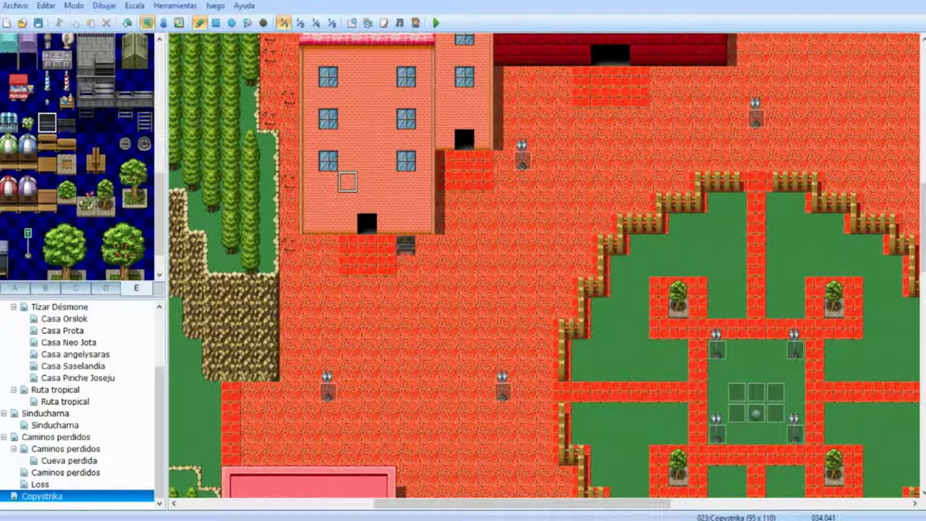
pyautogui.moveTo(406, 245); pyautogui.dragTo(426, 245)
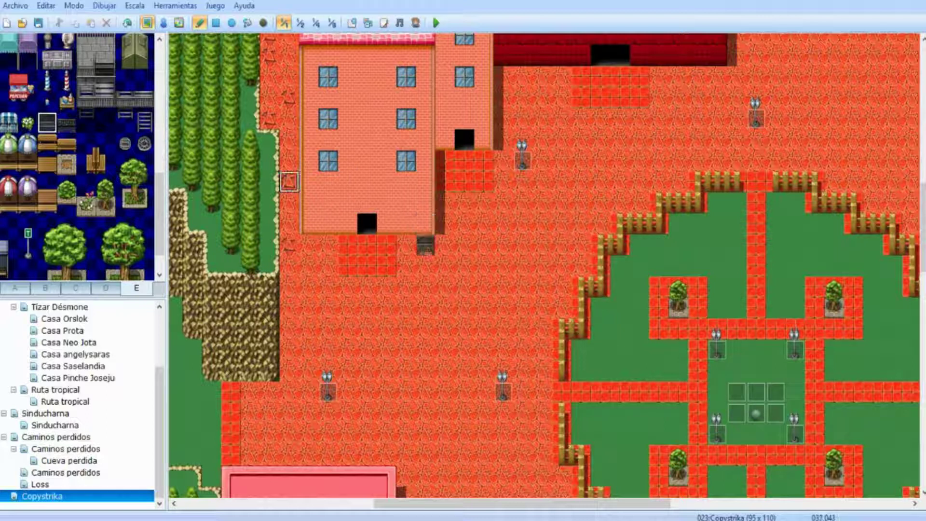
pyautogui.hotkey('ctrl', 'z')
pyautogui.click(406, 245)
# - Place two dark benches along the front of the dark red building, one on each side of its paved entrance
pyautogui.moveTo(392, 357); pyautogui.dragTo(520, 253, button='middle')
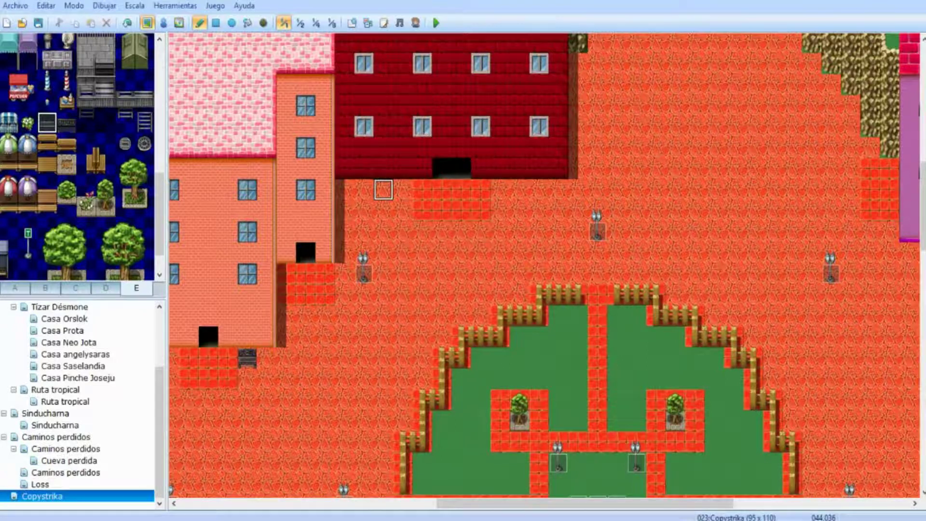
pyautogui.middleClick(434, 245)
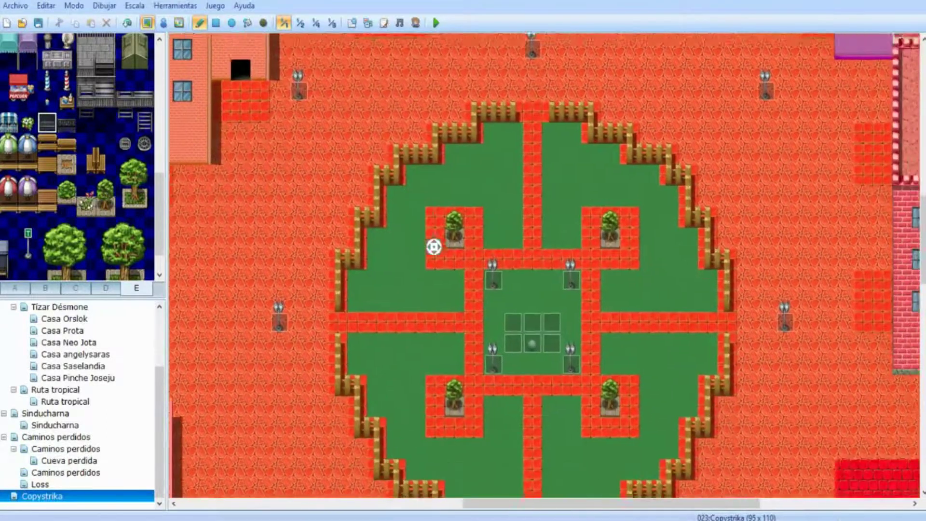
pyautogui.middleClick(465, 319)
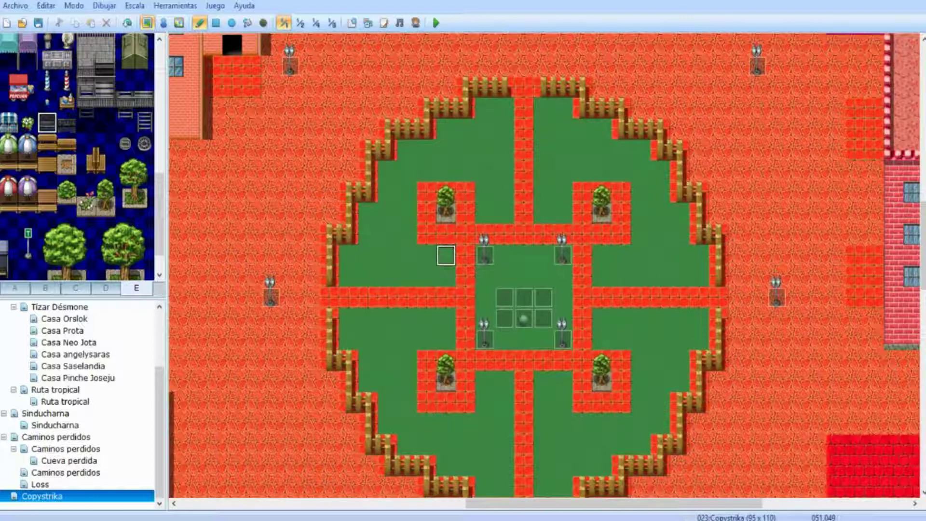
pyautogui.middleClick(473, 224)
pyautogui.middleClick(479, 199)
pyautogui.click(478, 220)
pyautogui.click(342, 220)
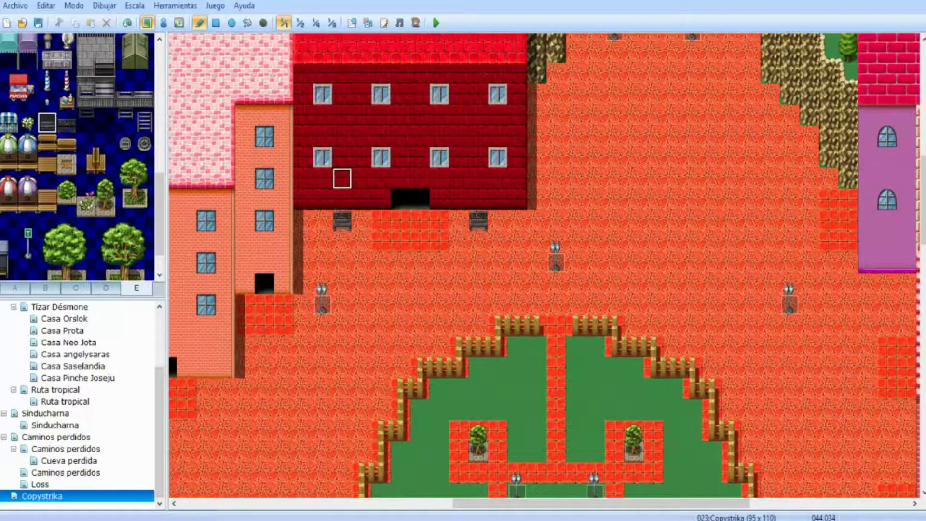
# - Try a dark bench below the purple building and beside the street lamp northeast of the fenced park
pyautogui.middleClick(342, 178)
pyautogui.middleClick(267, 274)
pyautogui.click(248, 317)
pyautogui.middleClick(451, 197)
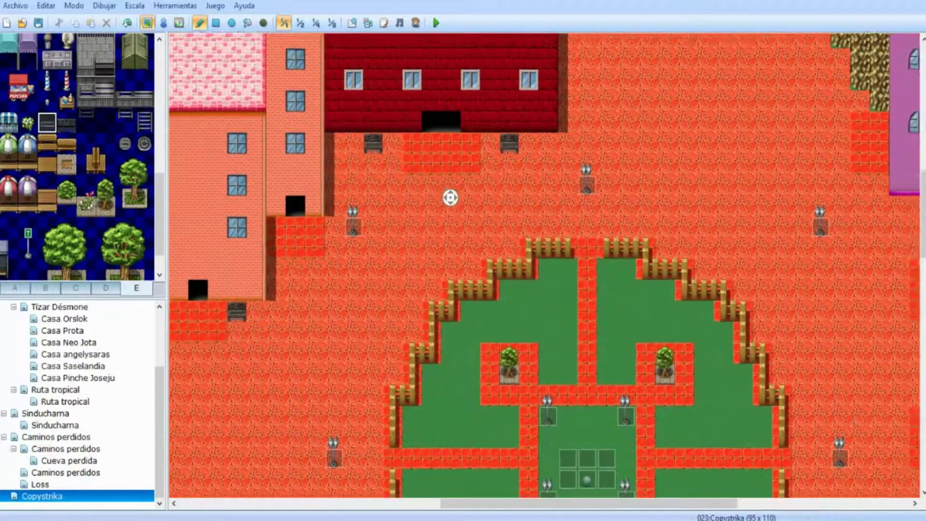
pyautogui.middleClick(523, 205)
pyautogui.click(639, 185)
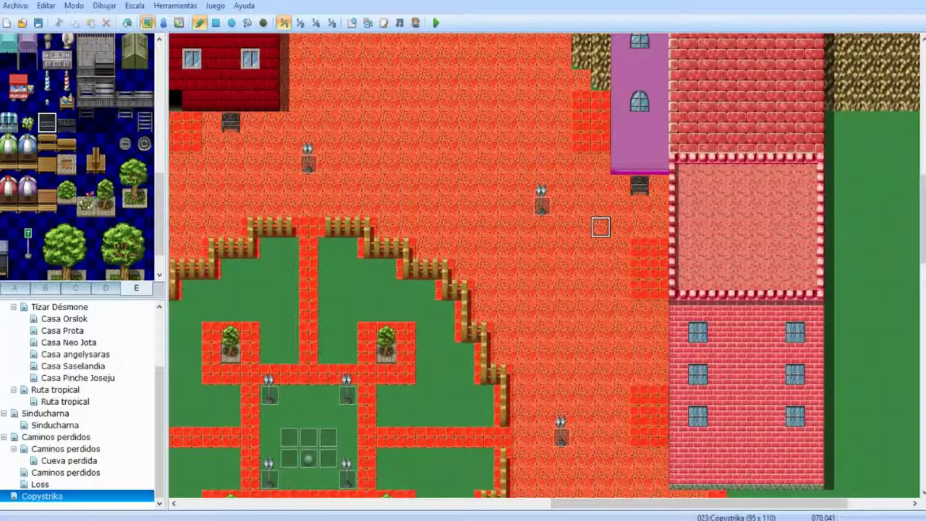
pyautogui.hotkey('ctrl', 'z')
pyautogui.click(562, 206)
pyautogui.hotkey('ctrl', 'z')
pyautogui.click(561, 228)
pyautogui.middleClick(523, 240)
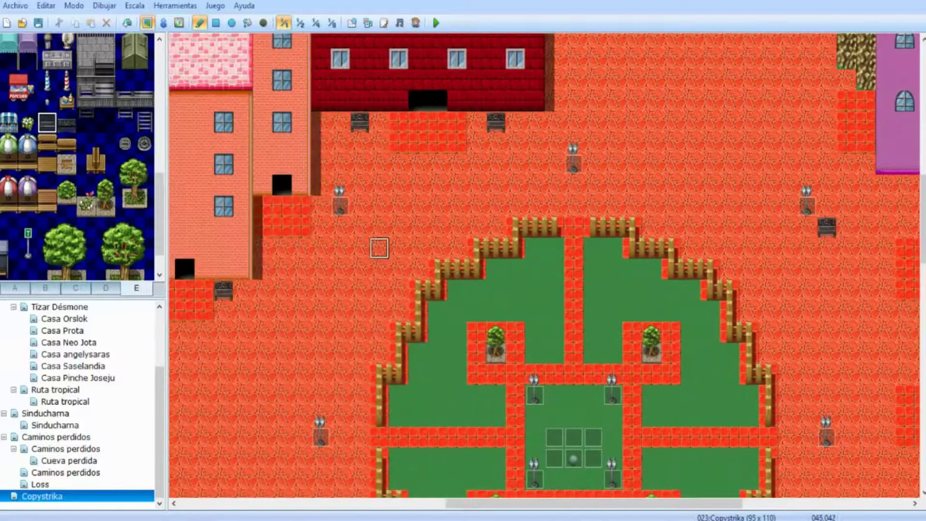
# - Try a dark bench below the street lamp east of the park and another inside the park's central square
pyautogui.middleClick(409, 229)
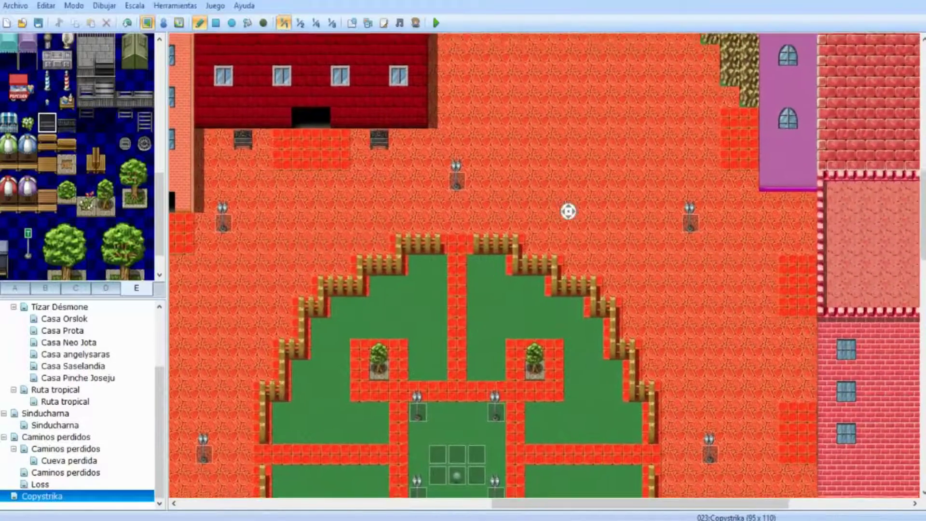
pyautogui.middleClick(573, 318)
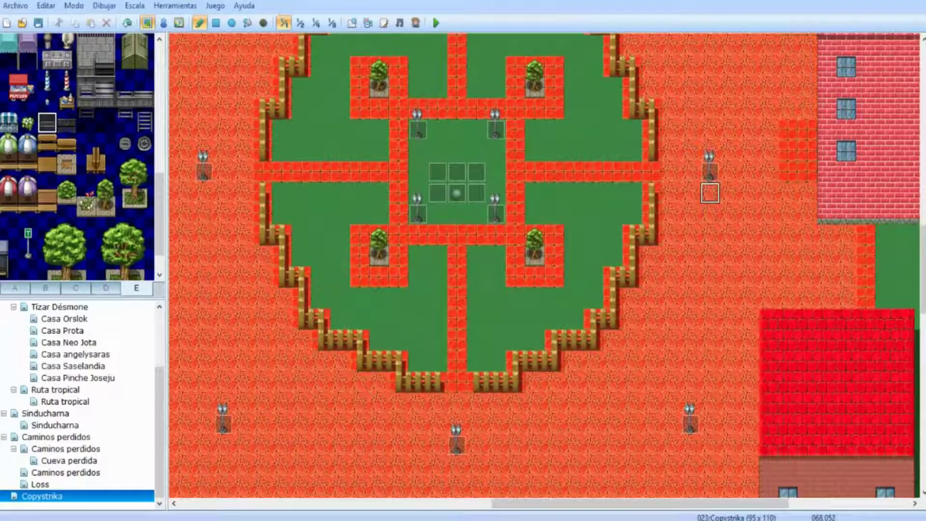
pyautogui.click(710, 194)
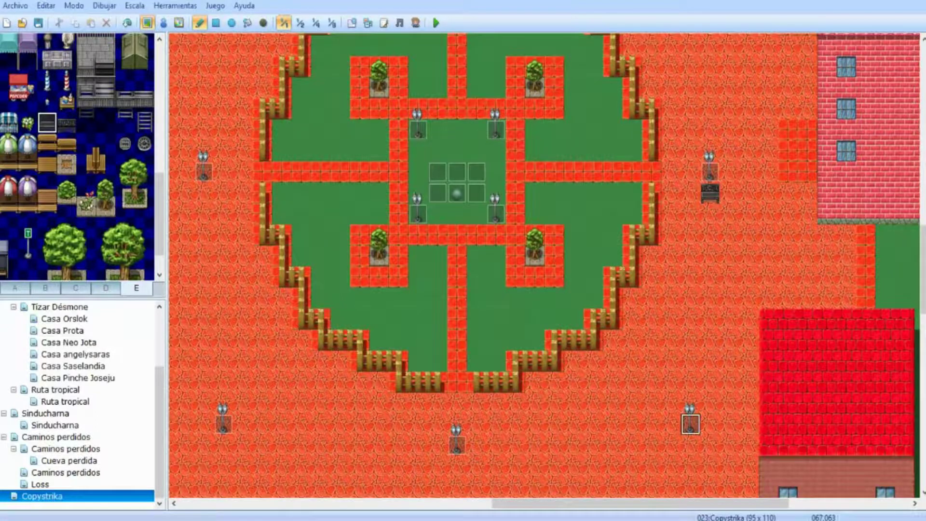
pyautogui.scroll(3, 710, 297)
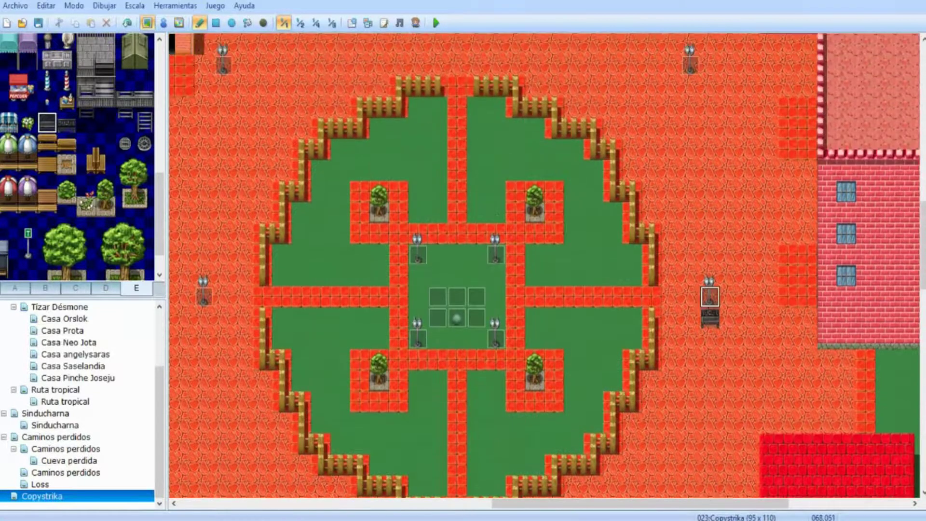
pyautogui.middleClick(625, 287)
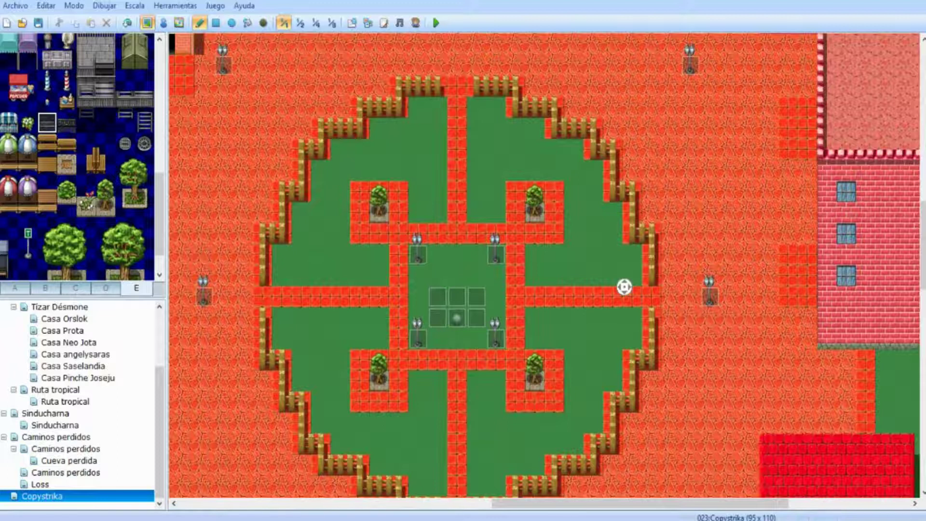
pyautogui.click(433, 276)
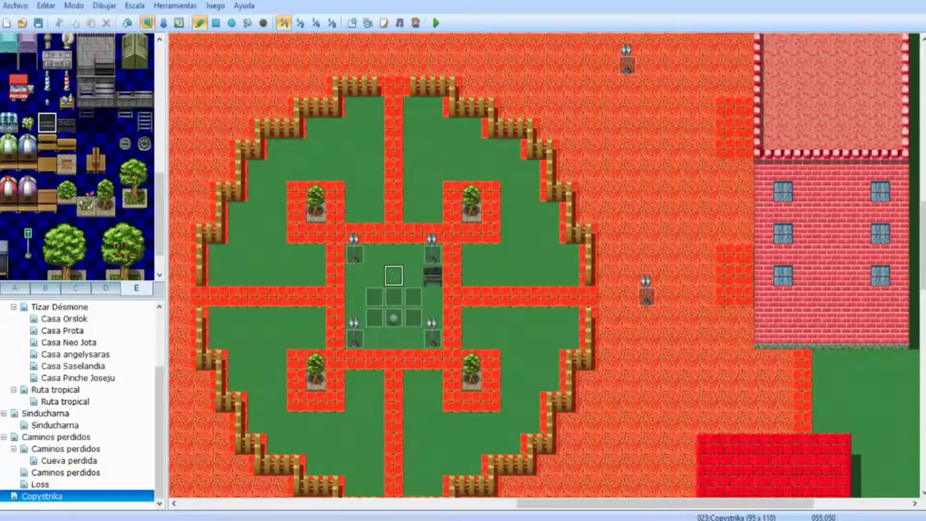
pyautogui.hotkey('ctrl', 'z')
pyautogui.hotkey('ctrl', 'z')
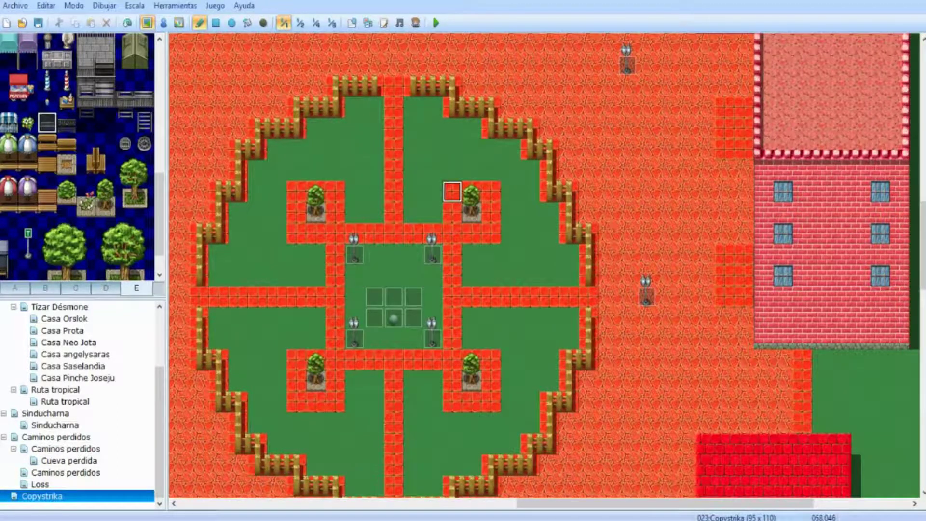
# - Look over the streets and lamps around the fenced park for suitable bench locations
pyautogui.middleClick(516, 300)
pyautogui.moveTo(516, 300); pyautogui.dragTo(602, 324, button='middle')
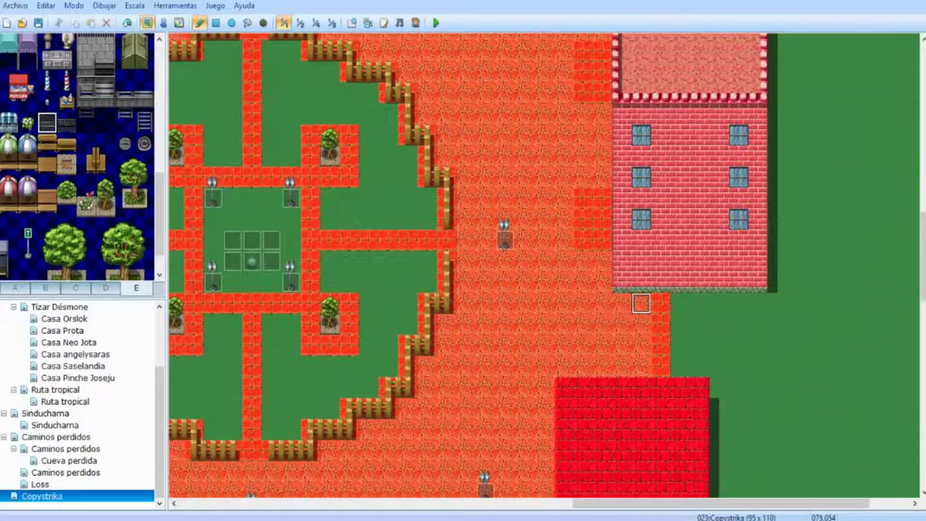
pyautogui.moveTo(544, 287); pyautogui.dragTo(482, 193, button='middle')
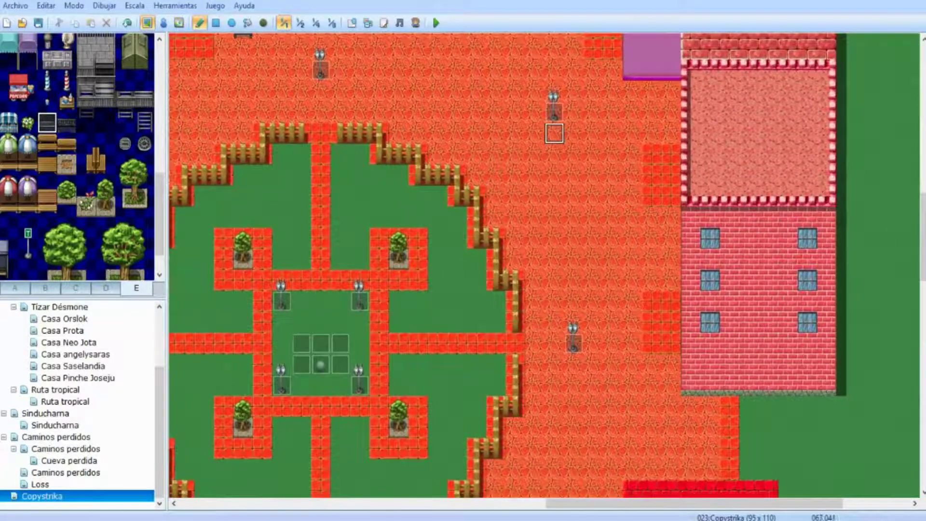
pyautogui.moveTo(555, 133); pyautogui.dragTo(358, 155, button='middle')
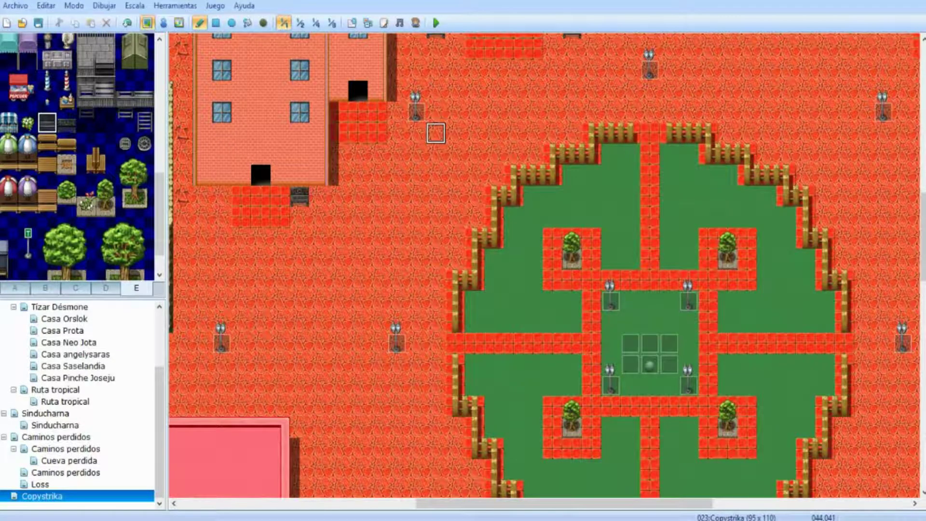
pyautogui.moveTo(416, 217); pyautogui.dragTo(424, 213, button='middle')
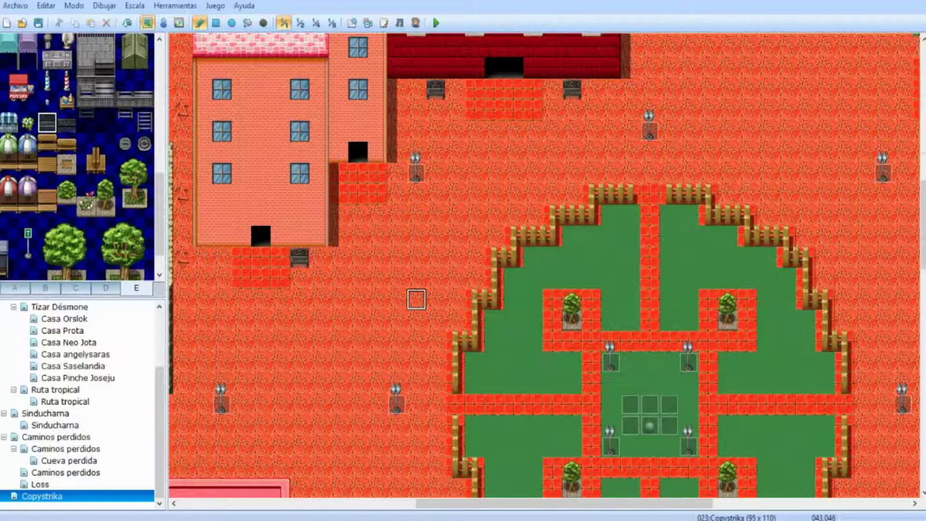
pyautogui.moveTo(405, 275); pyautogui.dragTo(358, 380, button='middle')
pyautogui.moveTo(455, 285); pyautogui.dragTo(442, 305, button='middle')
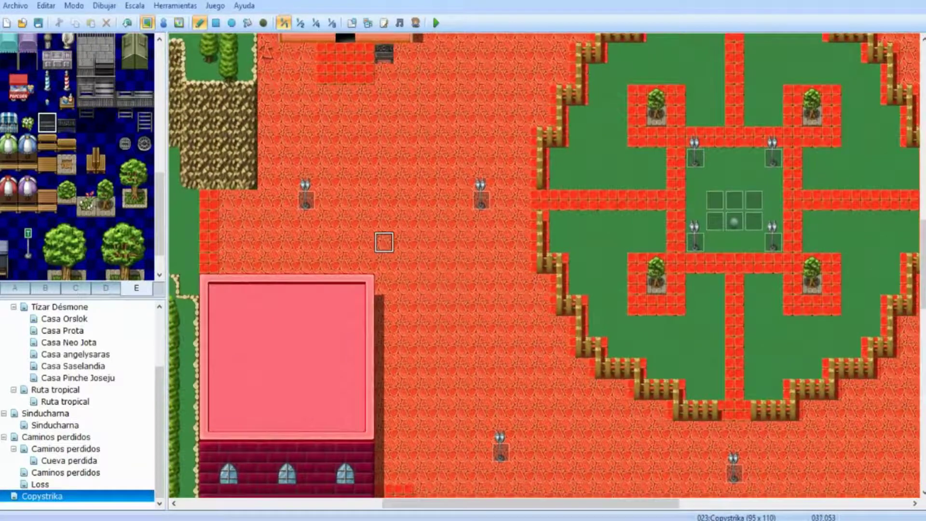
pyautogui.moveTo(331, 224); pyautogui.dragTo(529, 221, button='middle')
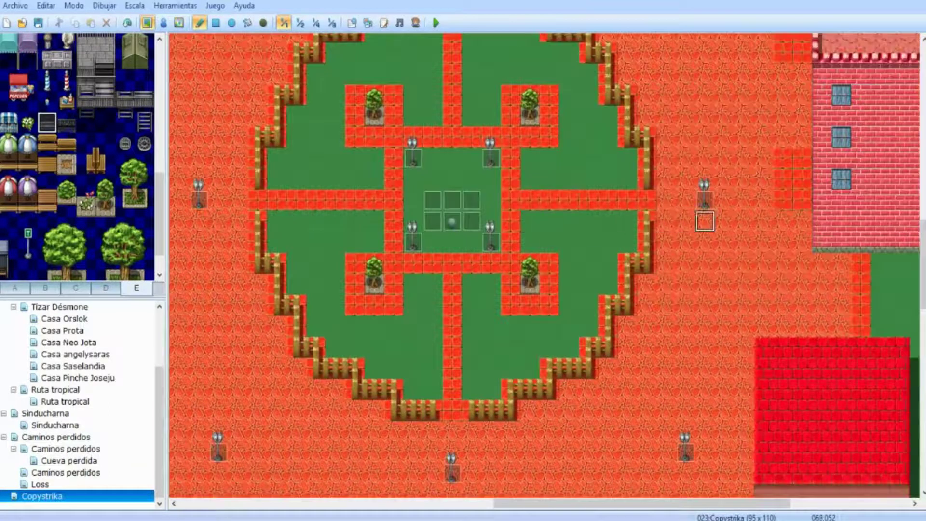
# - Place a pair of dark benches below each outer street lamp south of the park and one bench below the magenta building
pyautogui.scroll(-3, 724, 251)
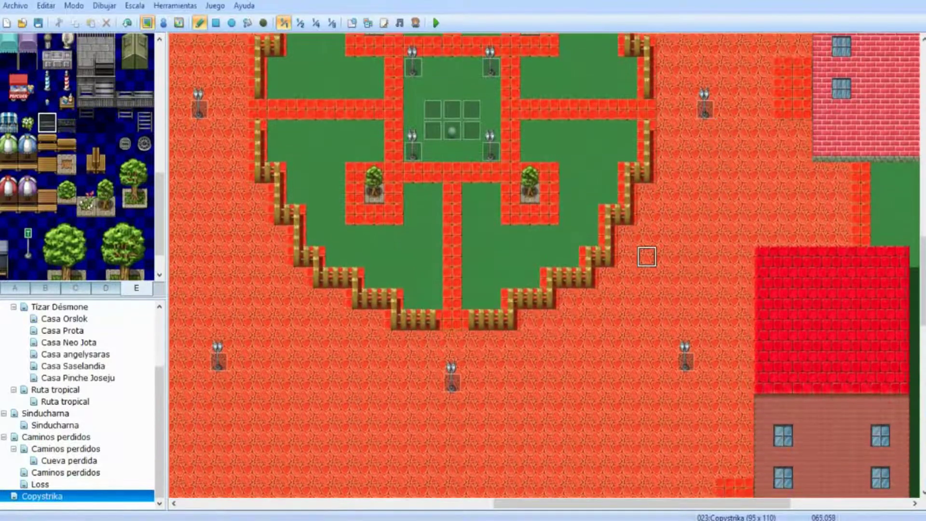
pyautogui.scroll(-4, 668, 357)
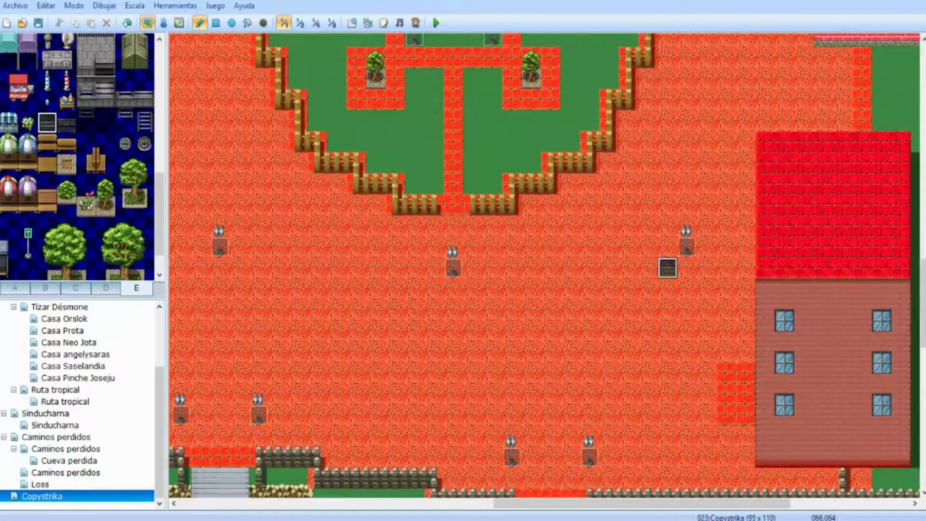
pyautogui.click(201, 268)
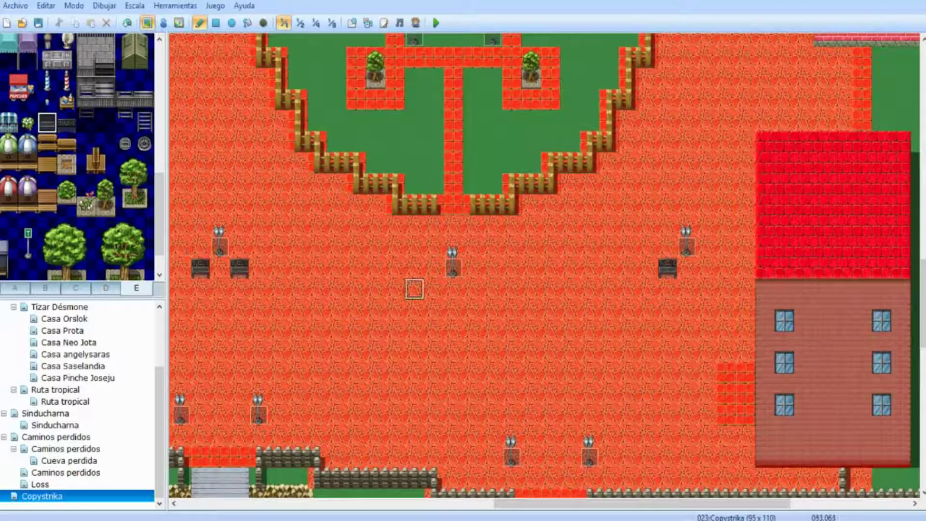
pyautogui.click(707, 268)
pyautogui.moveTo(570, 331); pyautogui.dragTo(370, 331, button='middle')
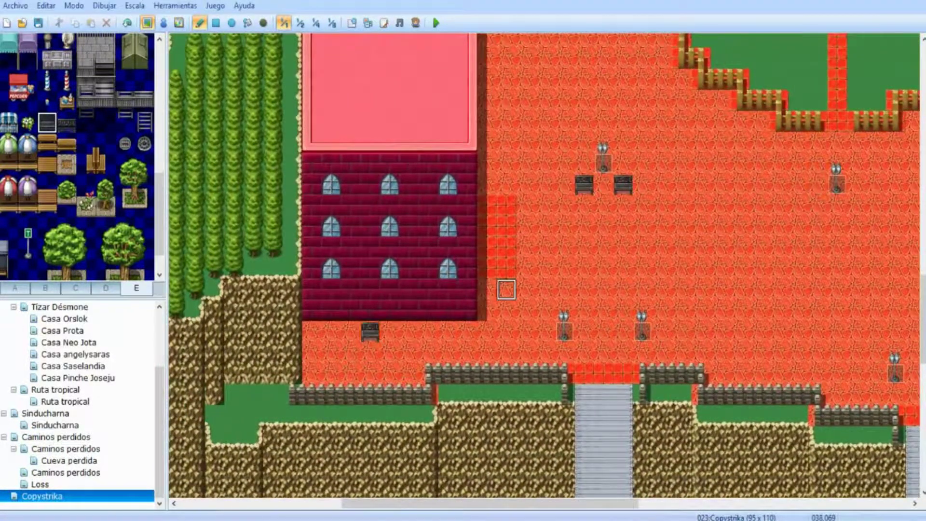
pyautogui.moveTo(506, 290); pyautogui.dragTo(533, 179, button='middle')
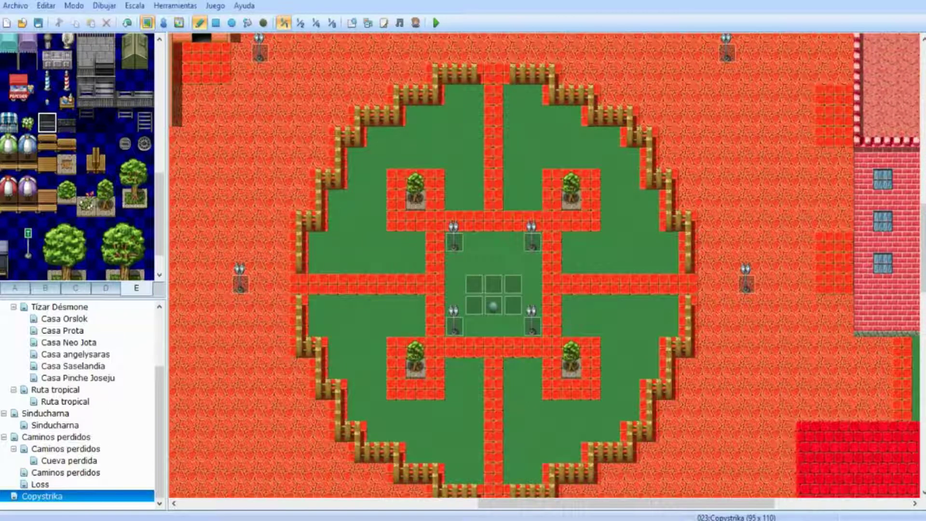
# - Check the four-direction passability of the Copystrika tileset's E tiles in the database and return to the block passage mode
pyautogui.click(175, 5)
pyautogui.click(194, 21)
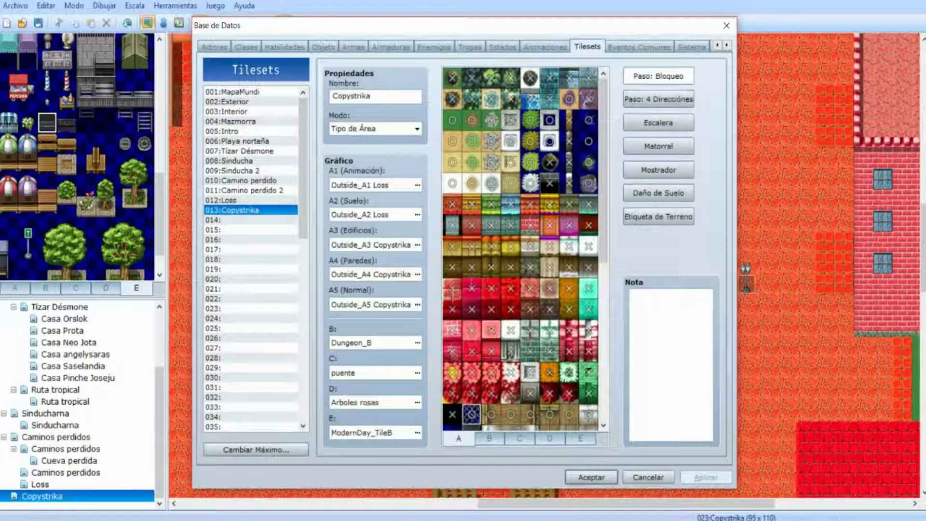
pyautogui.click(659, 99)
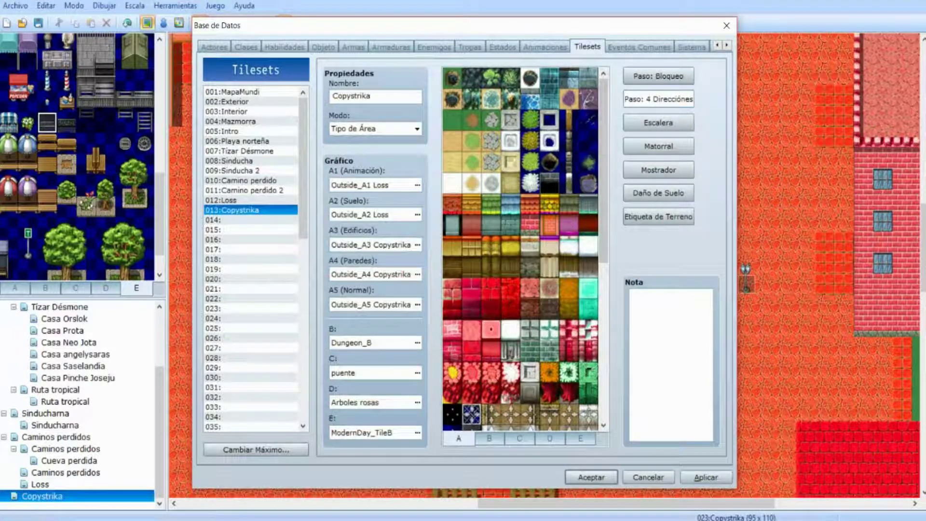
pyautogui.click(581, 438)
pyautogui.scroll(-2, 570, 389)
pyautogui.click(489, 438)
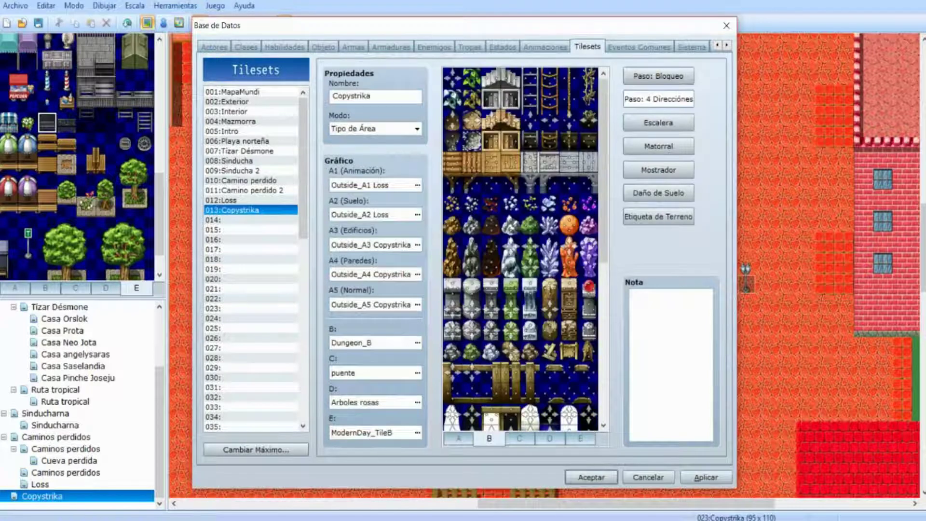
pyautogui.click(580, 439)
pyautogui.scroll(-3, 521, 248)
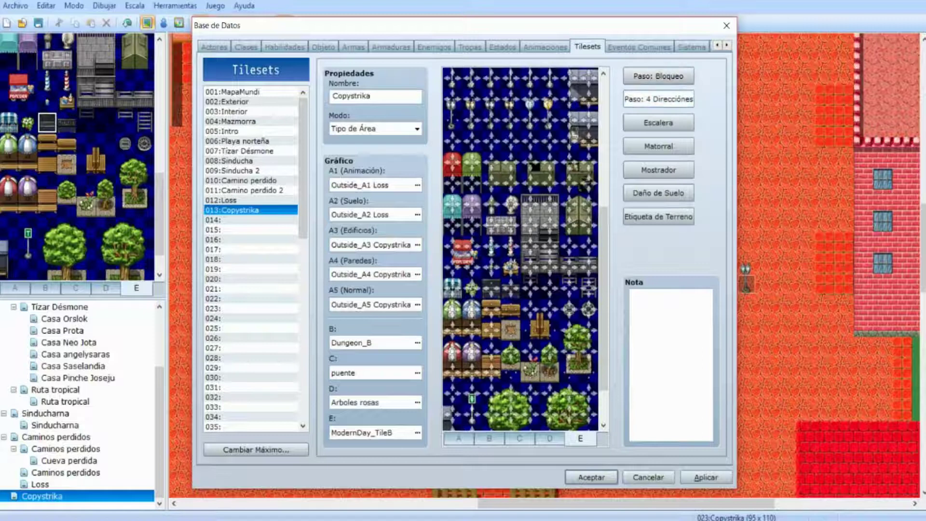
pyautogui.click(658, 76)
pyautogui.click(591, 477)
# - Replace the bench pairs below both outer street lamps south of the park with the second dark bench tile
pyautogui.moveTo(478, 313); pyautogui.dragTo(389, 409, button='middle')
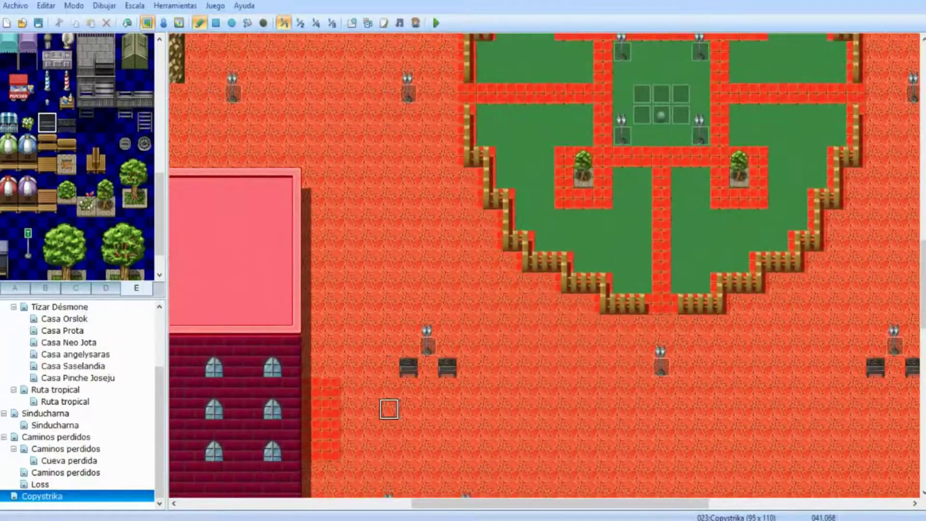
pyautogui.moveTo(391, 377); pyautogui.dragTo(390, 393, button='middle')
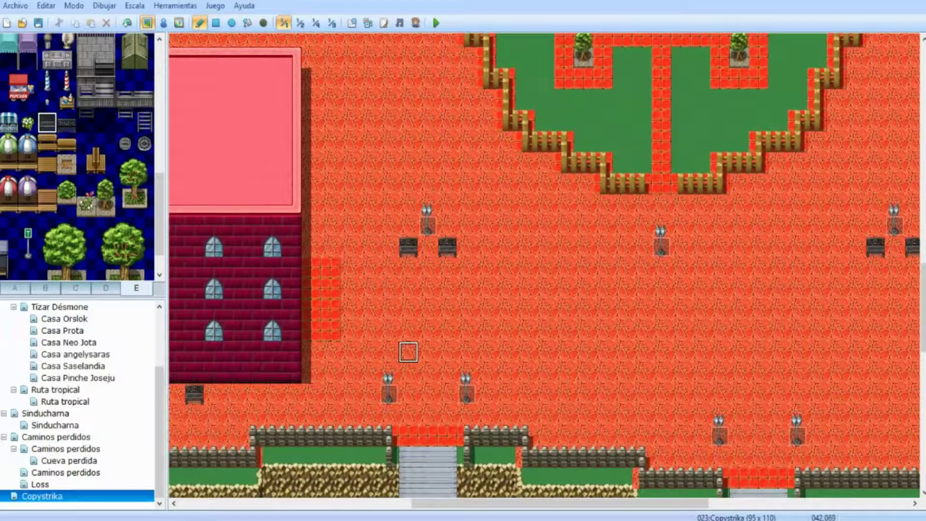
pyautogui.middleClick(421, 343)
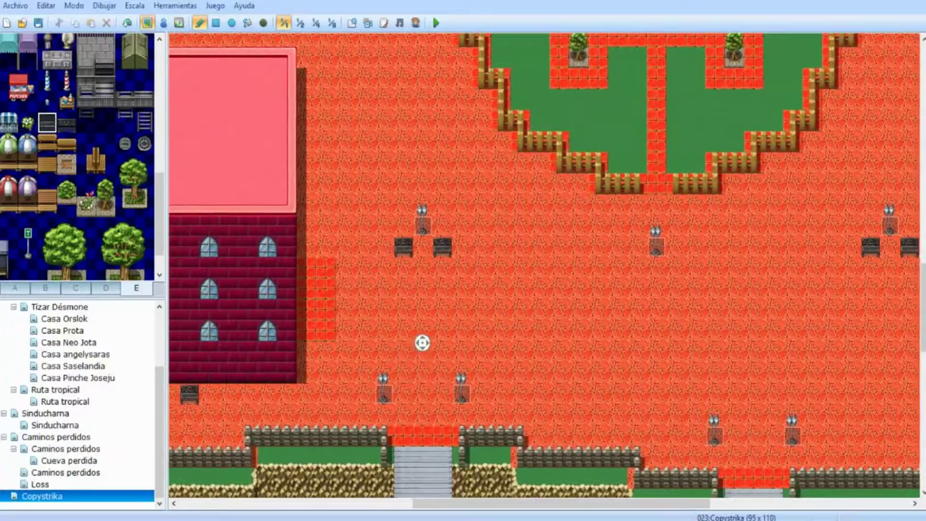
pyautogui.middleClick(428, 331)
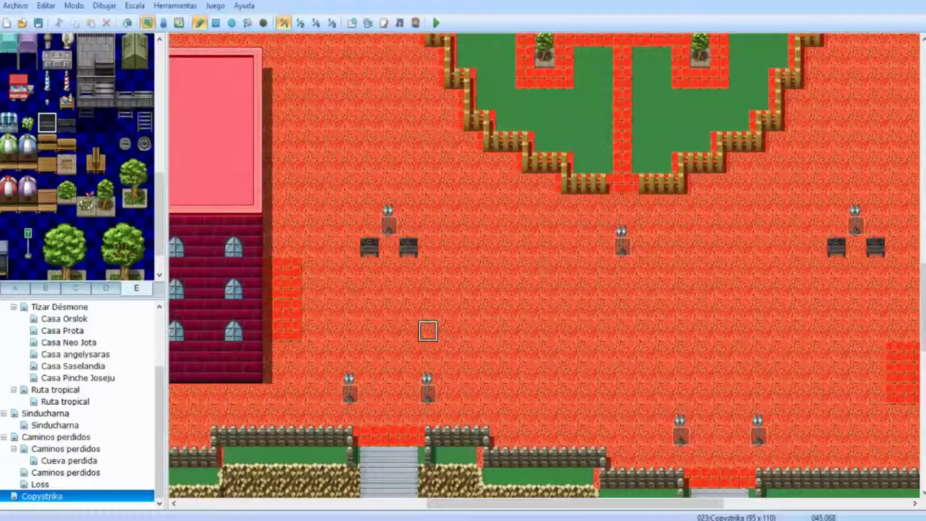
pyautogui.click(66, 123)
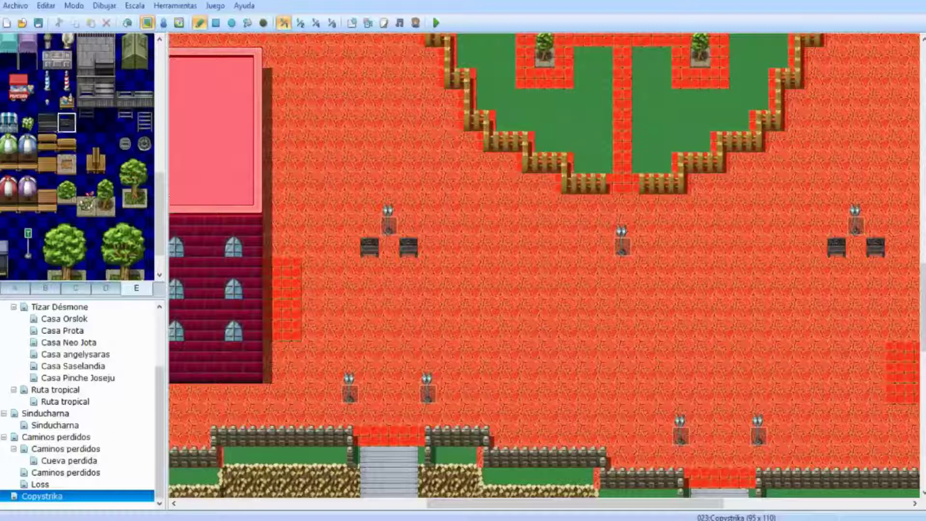
pyautogui.click(369, 247)
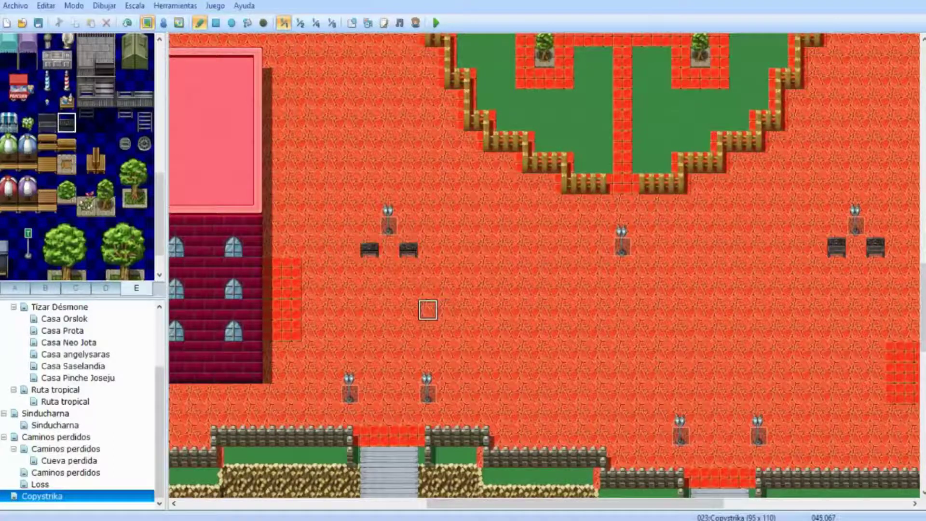
pyautogui.hscroll(5, 317, 326)
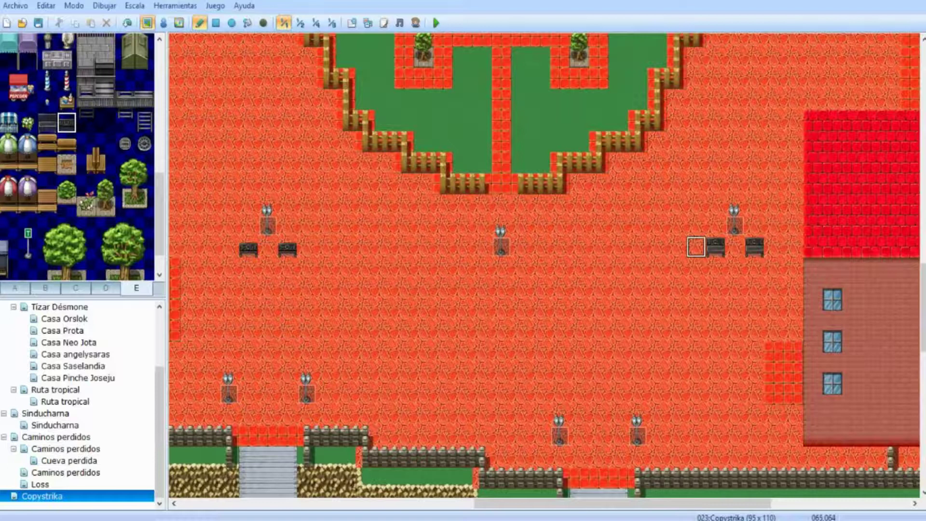
# - Place a pair of the first dark bench tile above each outer street lamp south of the park
pyautogui.click(46, 123)
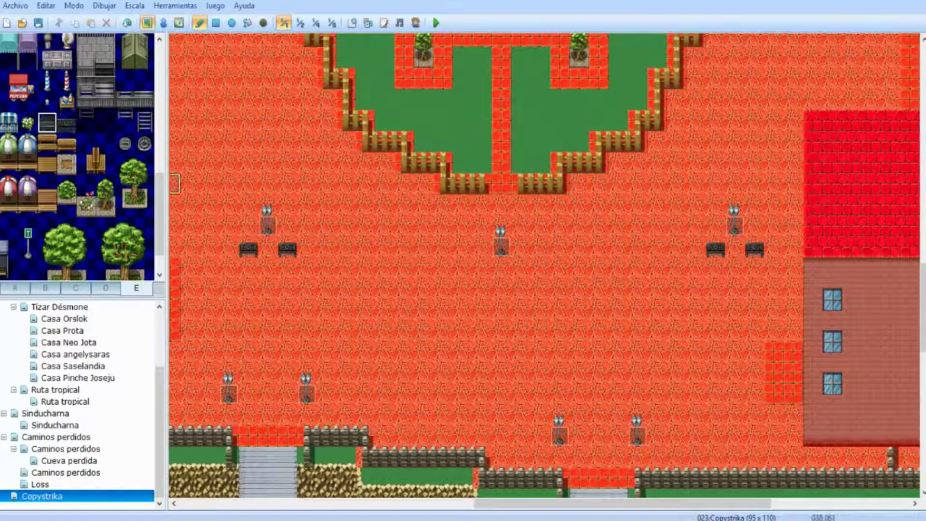
pyautogui.click(249, 205)
pyautogui.click(287, 205)
pyautogui.click(716, 205)
pyautogui.click(755, 205)
# - Look over the whole city at half scale, from the western clearing to the fenced park and southern stairs
pyautogui.moveTo(502, 332); pyautogui.dragTo(452, 232, button='middle')
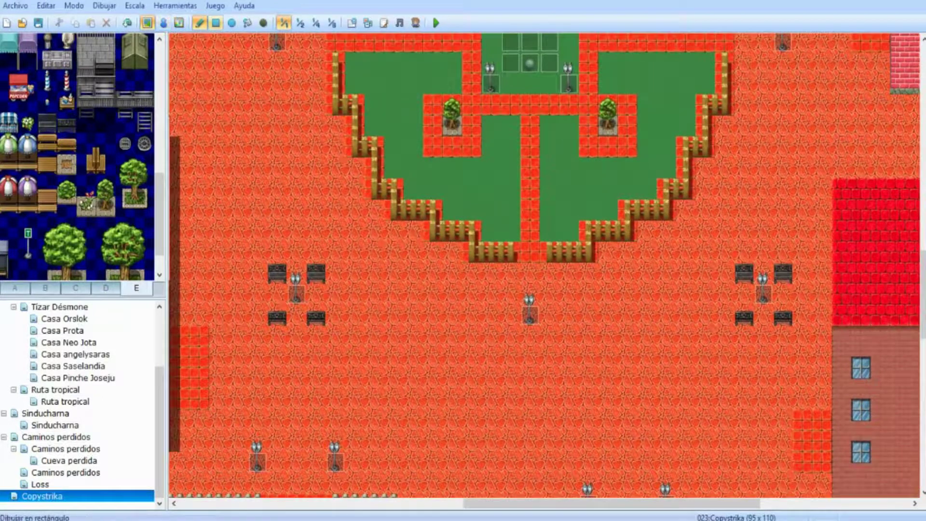
pyautogui.click(300, 23)
pyautogui.middleClick(391, 197)
pyautogui.moveTo(390, 198)
pyautogui.mouseDown(button='middle')
pyautogui.moveTo(367, 138)
pyautogui.moveTo(305, 156)
pyautogui.moveTo(325, 145)
pyautogui.mouseUp(button='middle')
pyautogui.middleClick(326, 219)
pyautogui.middleClick(346, 204)
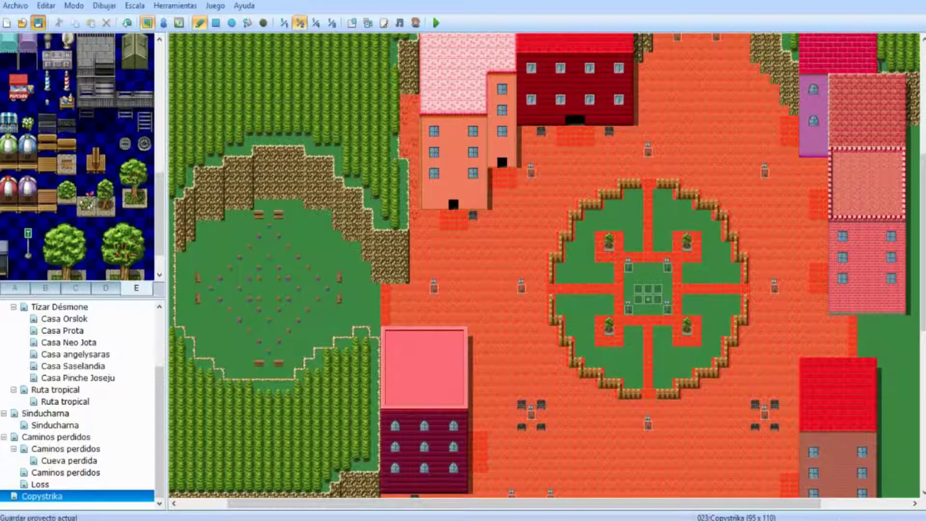
pyautogui.middleClick(481, 284)
pyautogui.middleClick(492, 218)
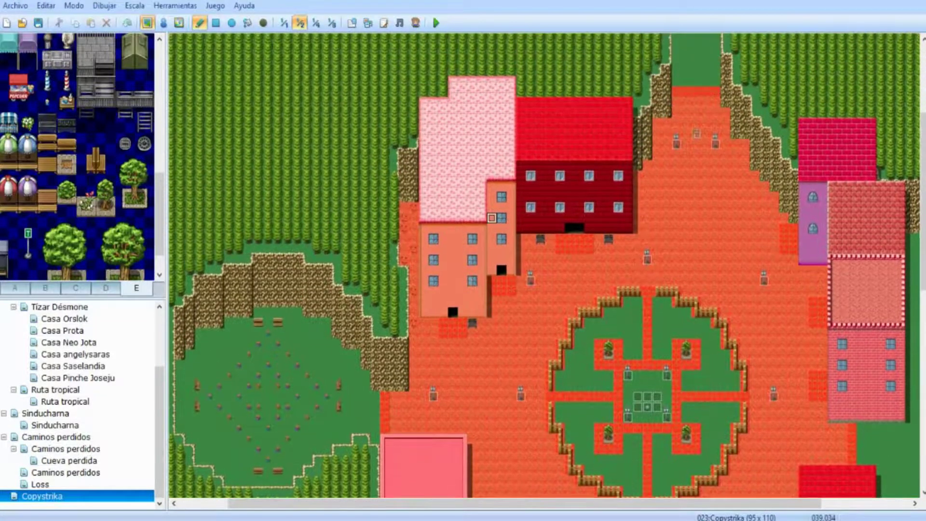
pyautogui.scroll(-5, 491, 217)
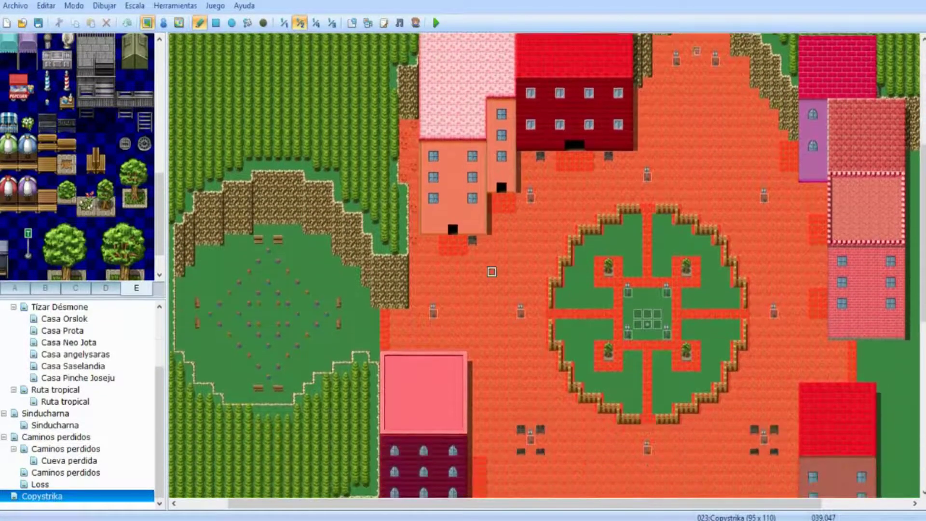
pyautogui.scroll(-5, 491, 271)
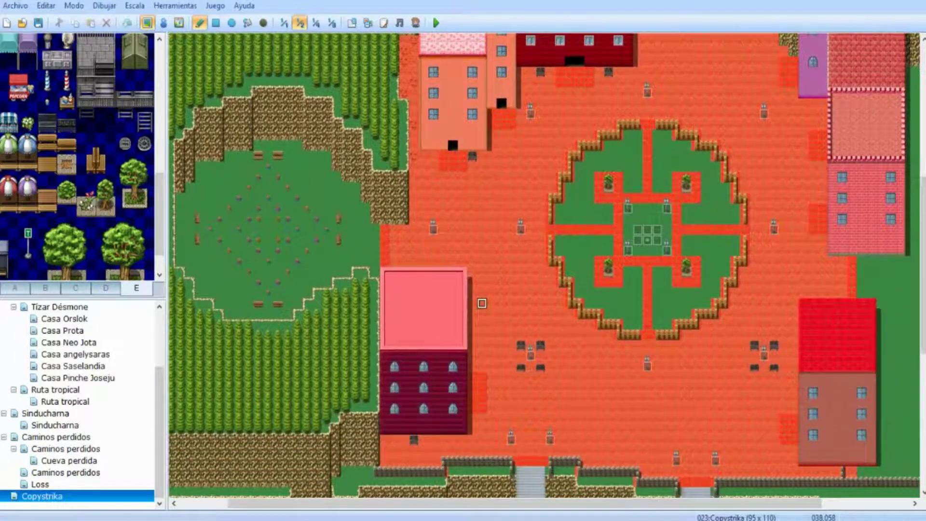
pyautogui.middleClick(482, 303)
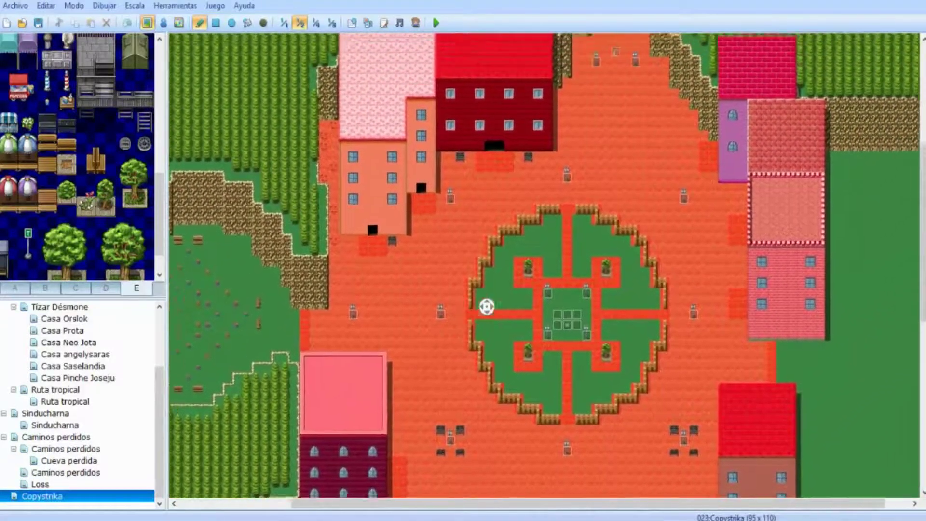
pyautogui.middleClick(529, 270)
# - Place a dark bench directly below the street lamp northeast of the park, undoing the one set diagonally beside it
pyautogui.click(285, 22)
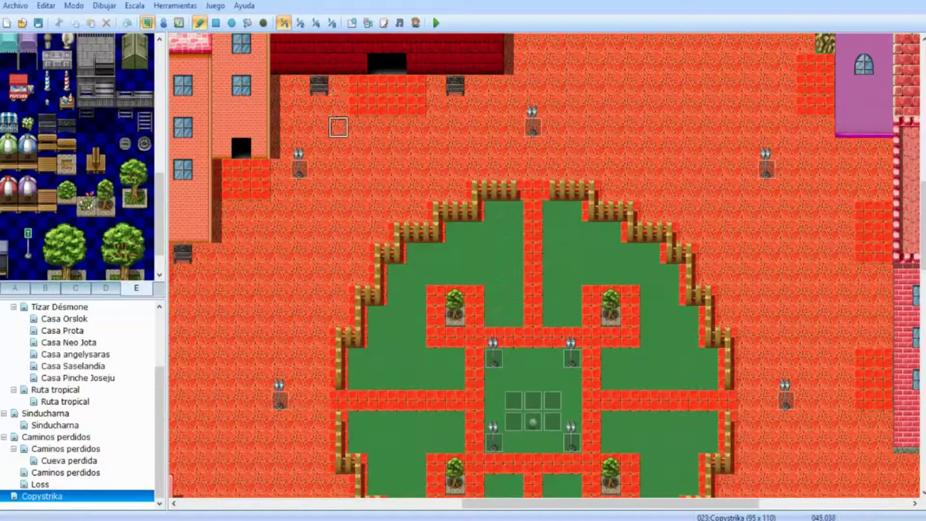
pyautogui.middleClick(320, 175)
pyautogui.middleClick(543, 154)
pyautogui.click(601, 196)
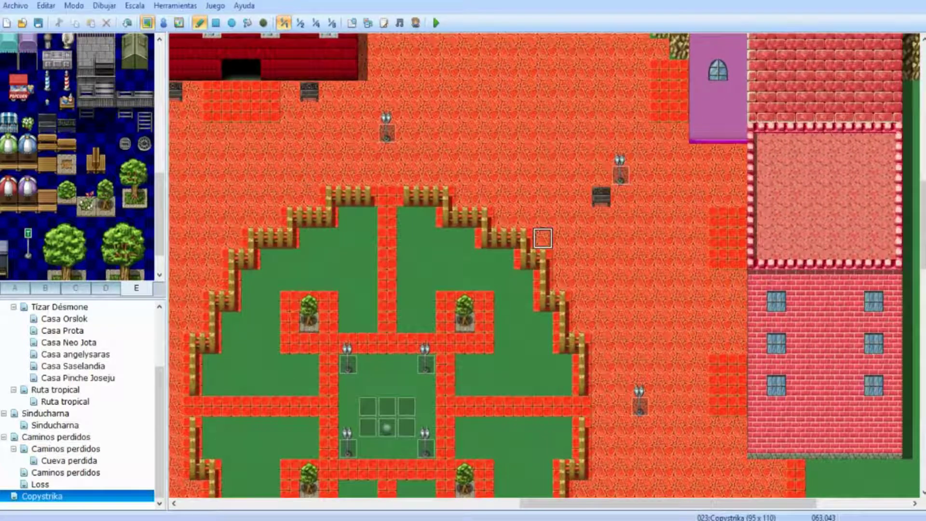
pyautogui.hotkey('ctrl', 'z')
pyautogui.click(621, 196)
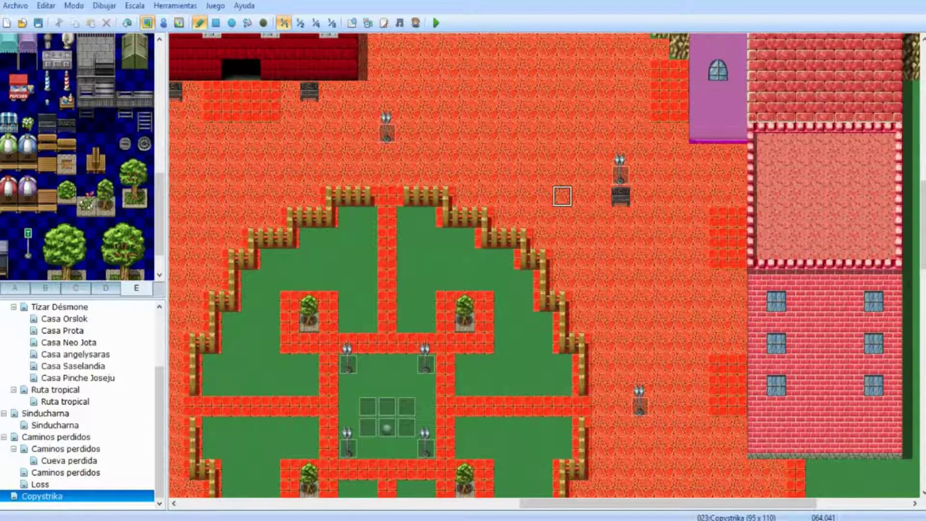
# - Make the dark bench tiles on sheet E of the Copystrika tileset impassable and accept the database changes
pyautogui.middleClick(558, 163)
pyautogui.middleClick(467, 175)
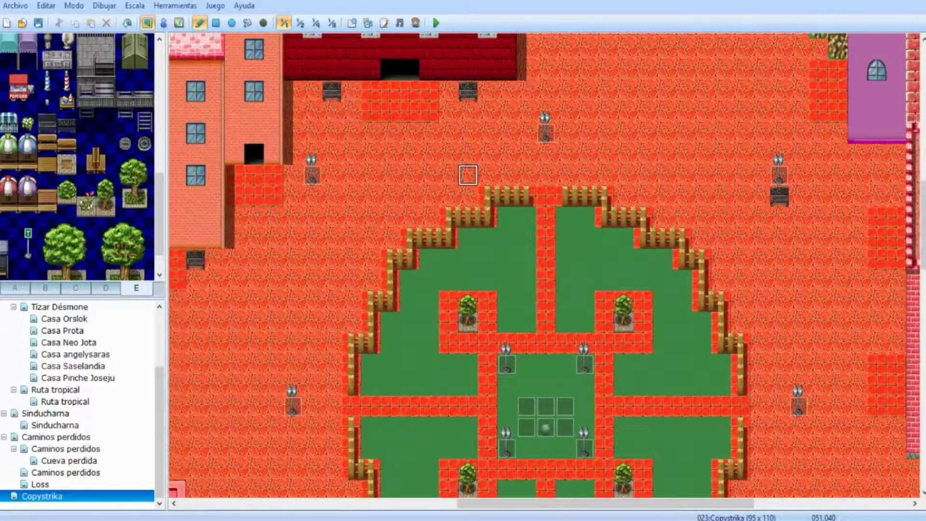
pyautogui.scroll(-5, 468, 175)
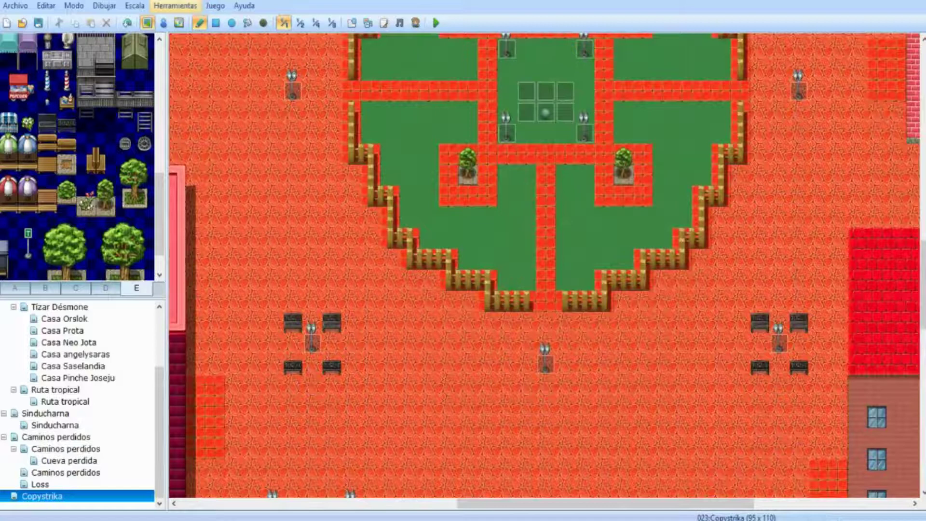
pyautogui.click(175, 6)
pyautogui.click(178, 20)
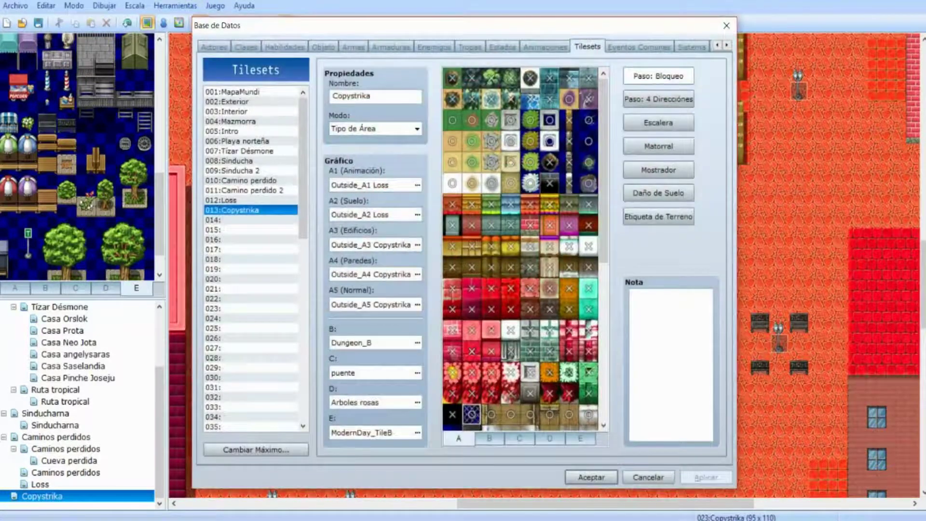
pyautogui.click(489, 438)
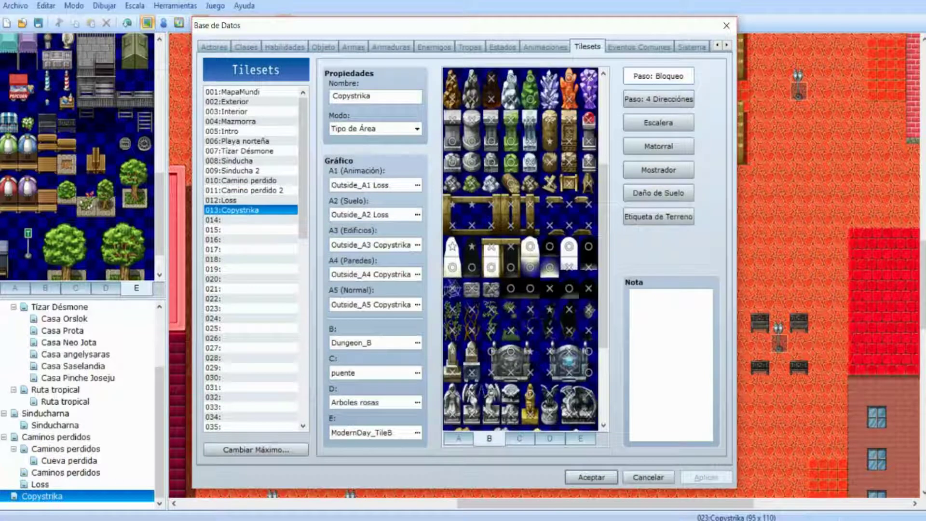
pyautogui.click(581, 438)
pyautogui.scroll(-3, 549, 351)
pyautogui.click(491, 331)
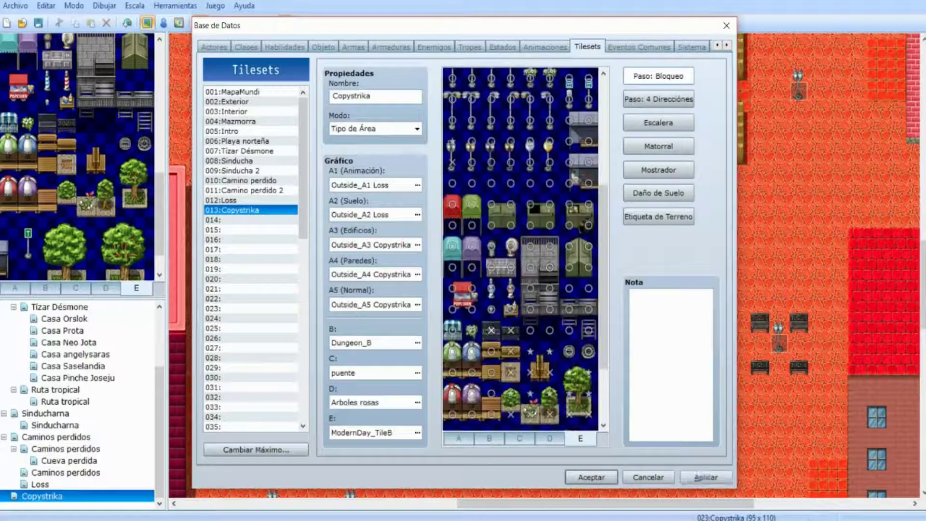
pyautogui.scroll(-2, 521, 249)
pyautogui.click(592, 477)
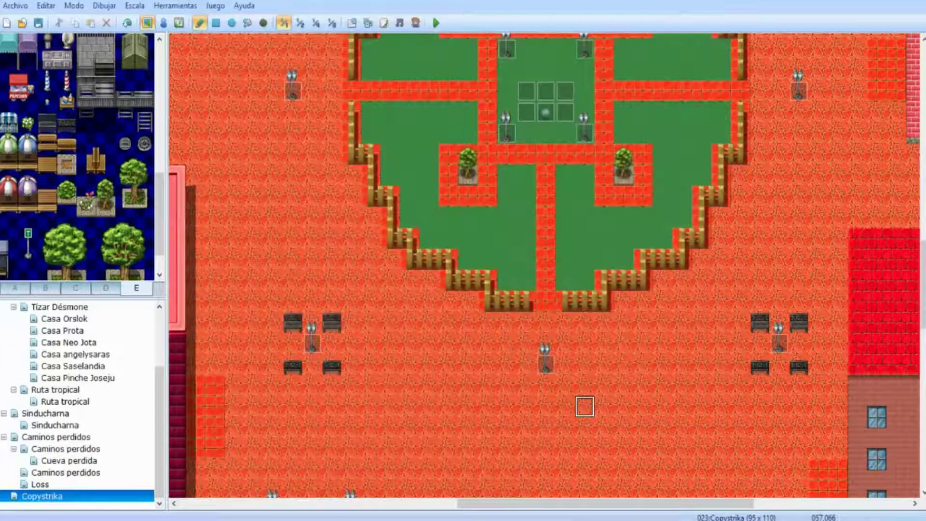
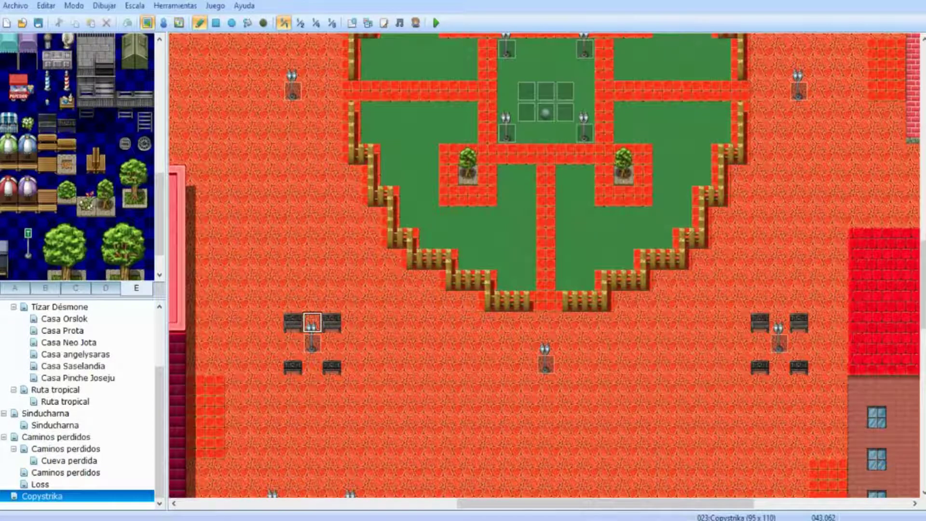
# - Reopen the Copystrika tileset and review the dark bench tiles' four-direction passability on sheet E
pyautogui.click(175, 5)
pyautogui.click(167, 20)
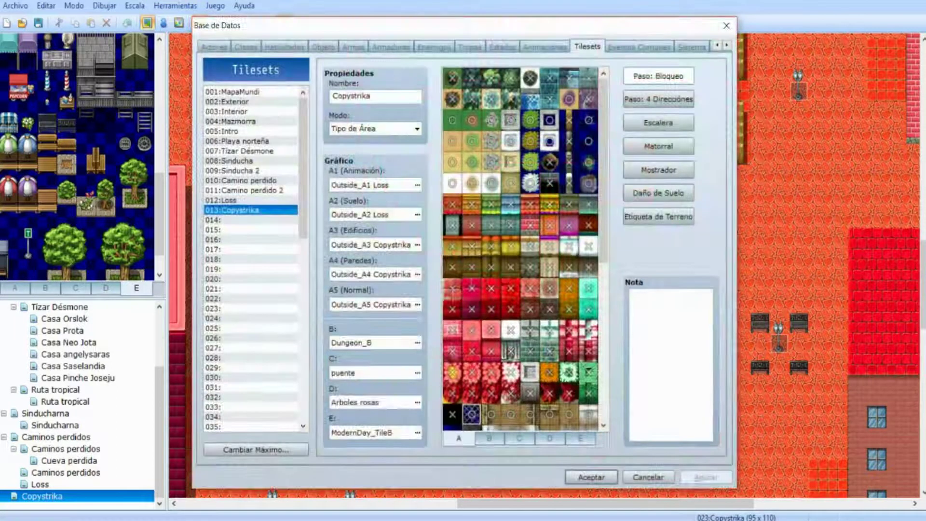
pyautogui.click(580, 438)
pyautogui.scroll(-5, 520, 248)
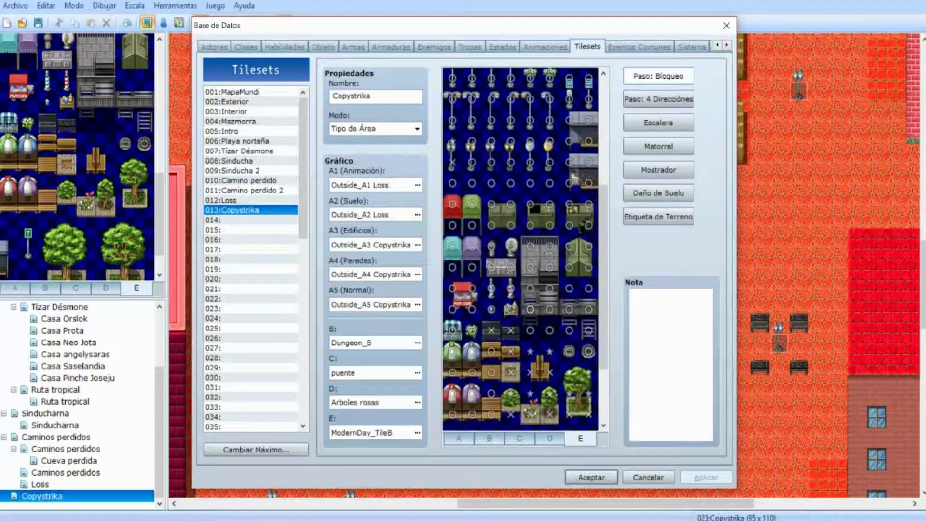
pyautogui.click(491, 330)
pyautogui.click(658, 98)
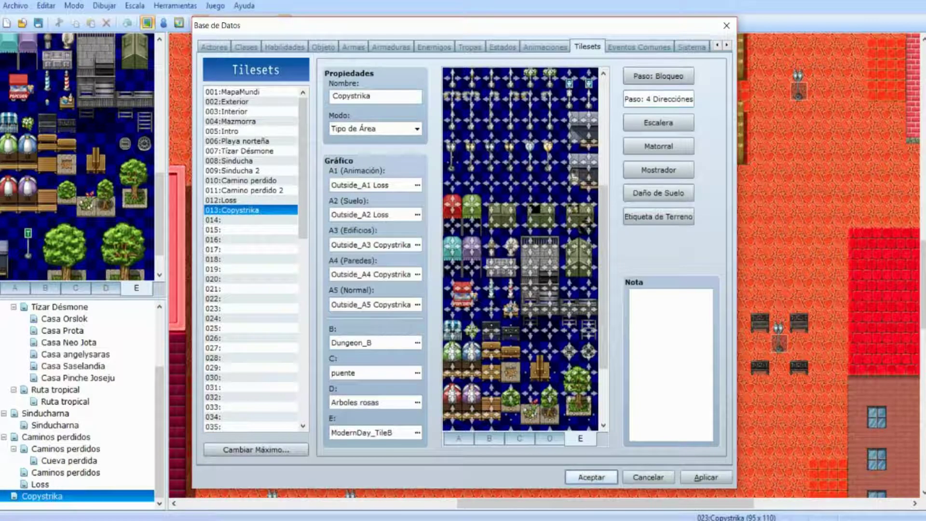
pyautogui.click(591, 477)
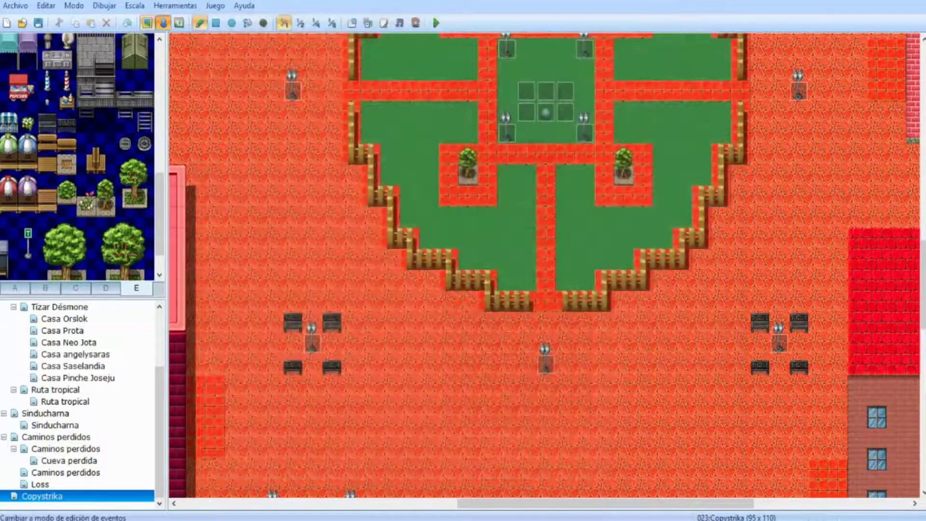
# - Set the player's starting position on the street northeast of the benches around the park's southwest lamp
pyautogui.click(163, 22)
pyautogui.rightClick(351, 280)
pyautogui.moveTo(424, 404)
pyautogui.click(511, 405)
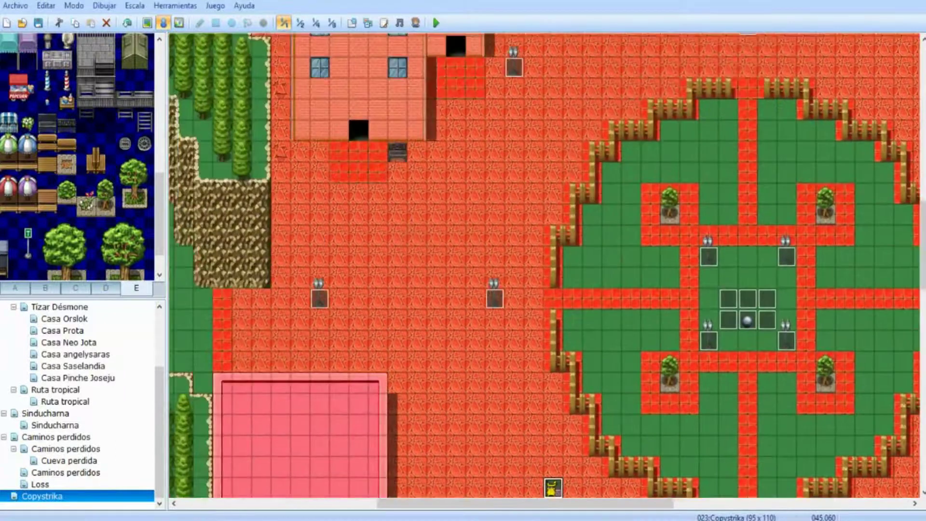
# - Return to map editing mode and launch a playtest of the game
pyautogui.scroll(-4, 377, 196)
pyautogui.keyDown('shift'); pyautogui.hscroll(1, 376, 196); pyautogui.keyUp('shift')
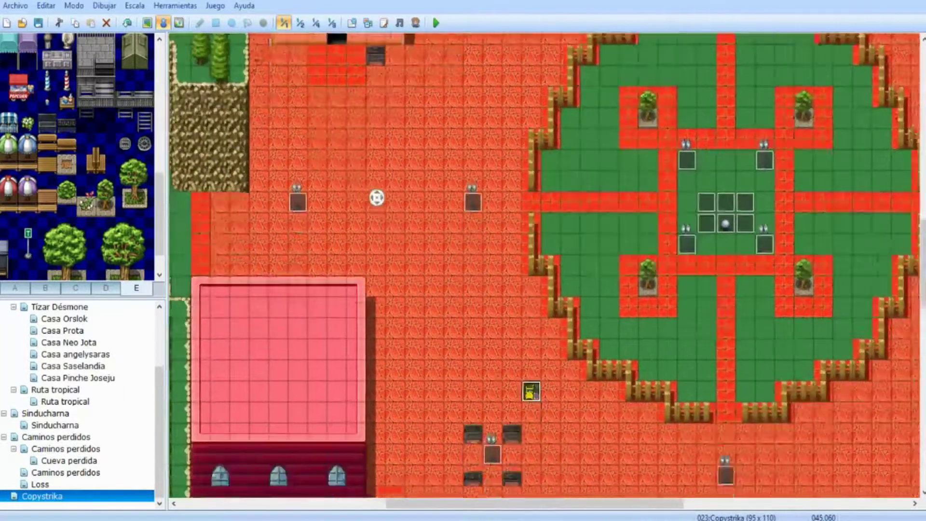
pyautogui.press('F5')
pyautogui.click(524, 327)
pyautogui.click(436, 23)
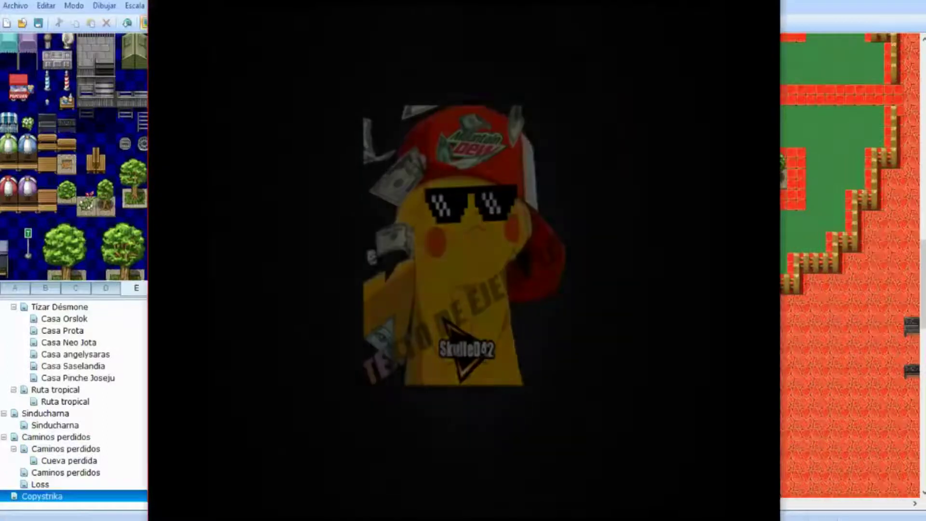
# - Start a new game in the playtest and walk around the extra bench east of the lamp to test its passability
pyautogui.press('Return')
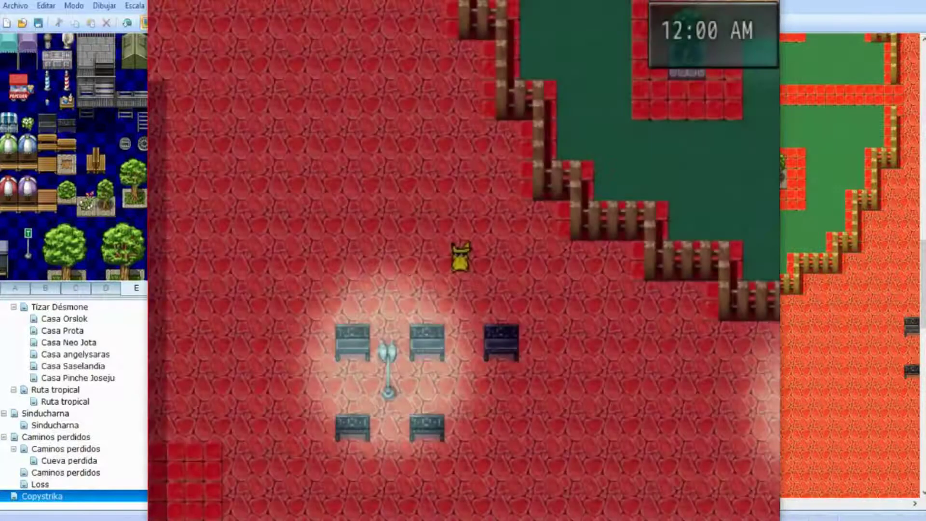
pyautogui.press('Down')
pyautogui.press('Down')
pyautogui.press('Down')
pyautogui.press('Right')
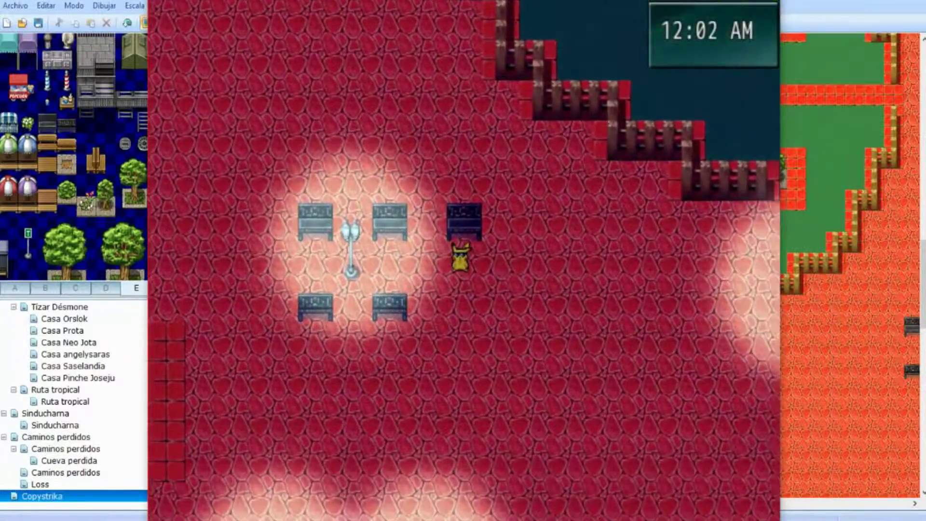
pyautogui.press('Up')
pyautogui.press('Right')
pyautogui.press('Down')
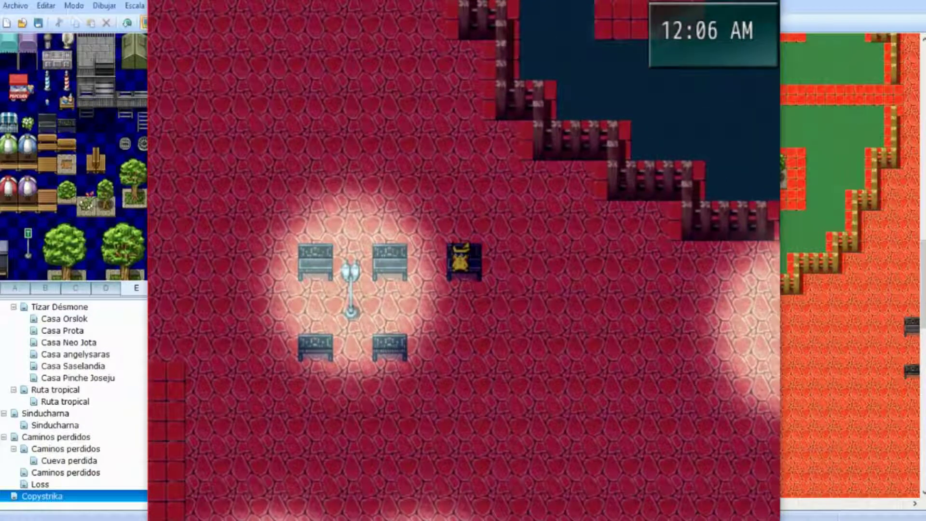
# - Walk the player around and onto the bench northeast of the lamp to test its passability
pyautogui.press('Left')
pyautogui.press('Up')
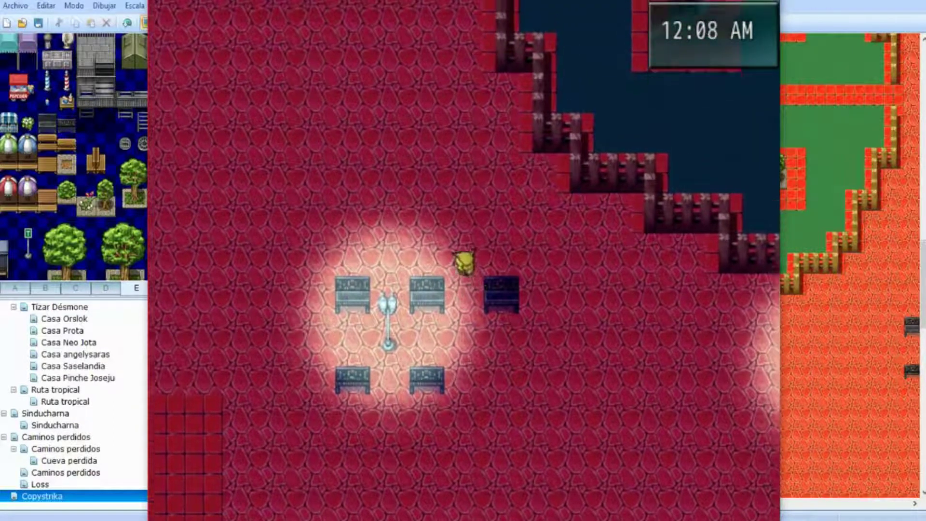
pyautogui.press('Left')
pyautogui.press('Down')
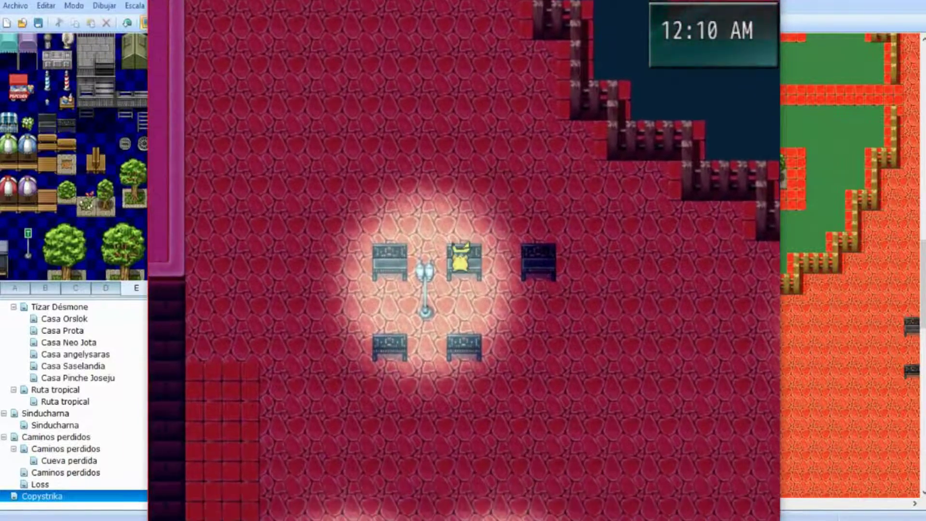
pyautogui.press('Up')
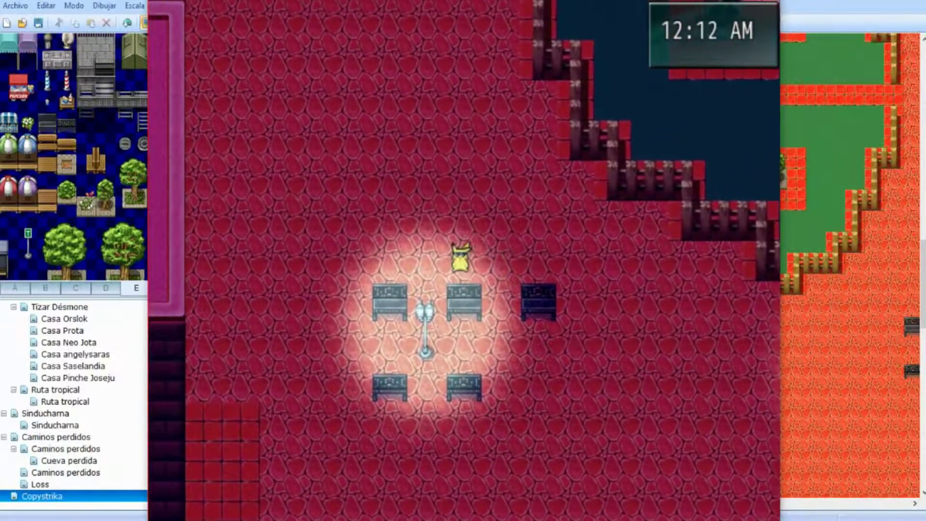
pyautogui.press('Right')
pyautogui.press('Up')
pyautogui.press('Left')
pyautogui.press('Down')
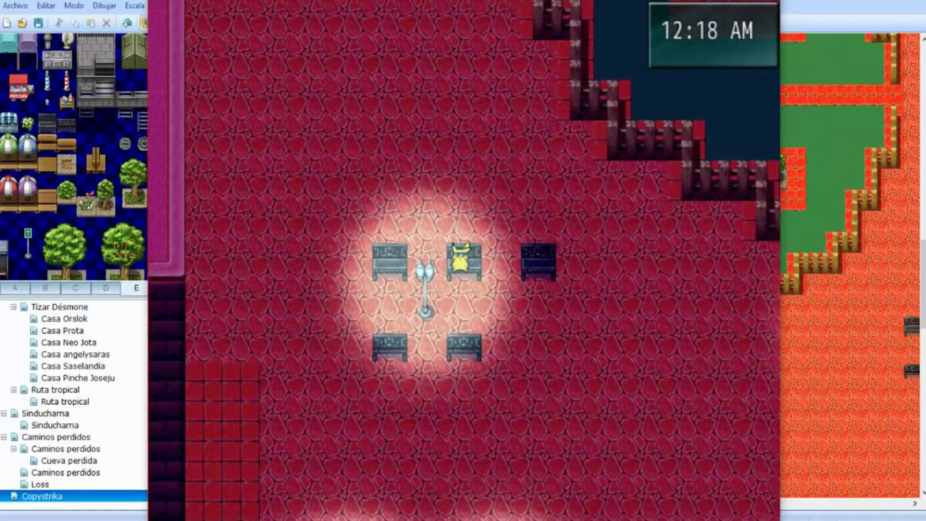
# - Close the playtest and remove the extra dark bench east of the four benches around the park's southwest lamp
pyautogui.hotkey('alt', 'F4')
pyautogui.click(524, 326)
pyautogui.moveTo(455, 287); pyautogui.dragTo(722, 213, button='middle')
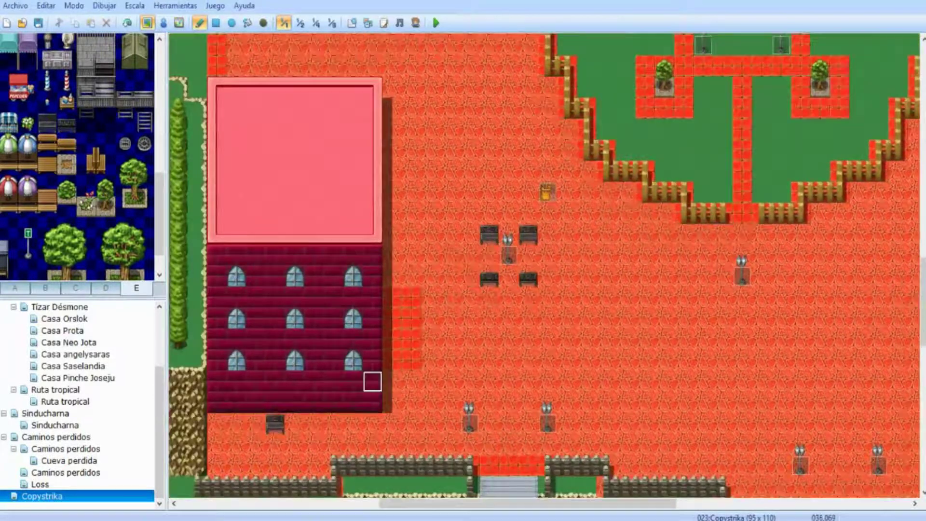
pyautogui.hscroll(6, 372, 360)
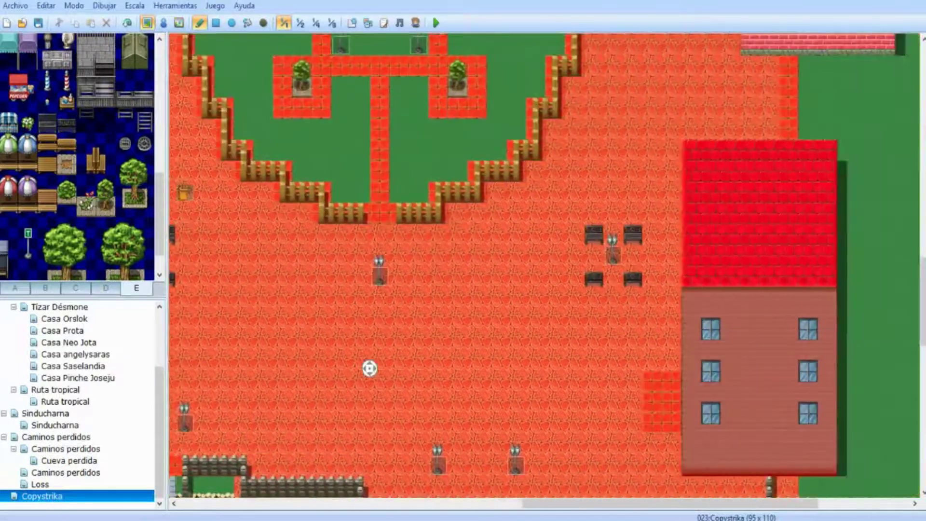
pyautogui.hscroll(-4, 354, 333)
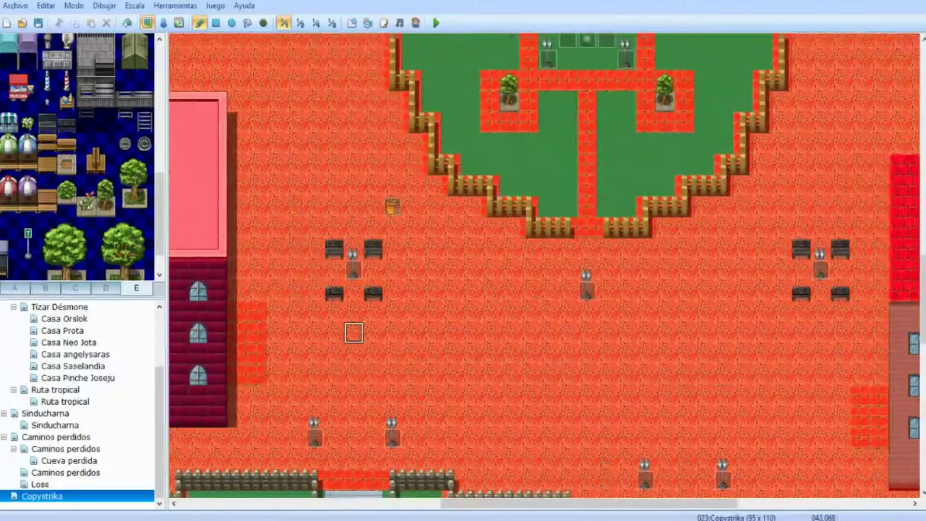
# - Place two brown benches one tile apart along the north fence of the grass landing south of the city
pyautogui.scroll(-8, 391, 285)
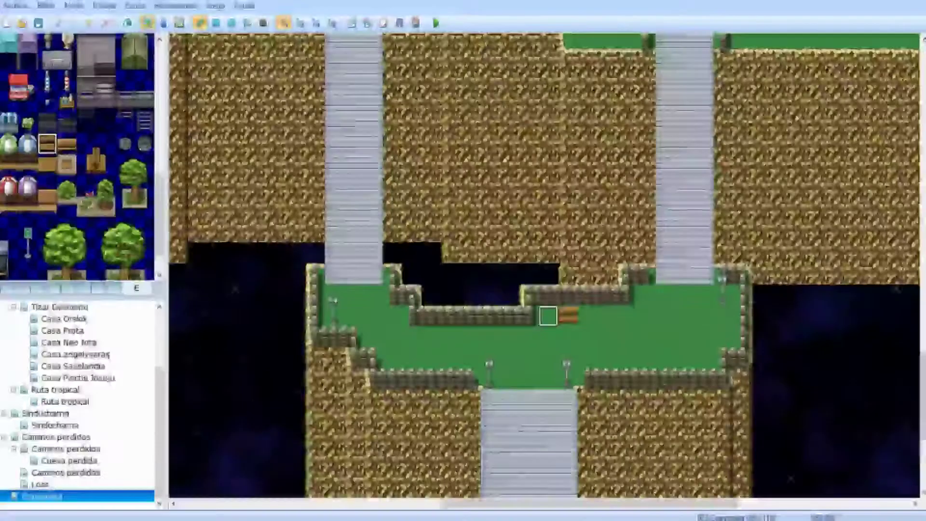
pyautogui.hotkey('ctrl', 'z')
pyautogui.click(549, 316)
pyautogui.click(568, 316)
pyautogui.hotkey('ctrl', 'z')
pyautogui.click(588, 316)
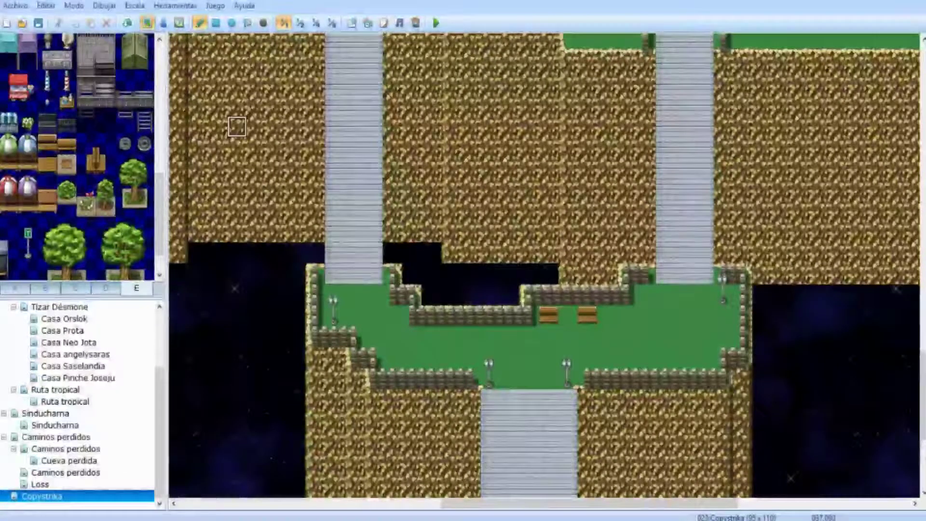
# - Try drawing a fence autotile down the western stairway and along the cliff beside it
pyautogui.scroll(-5, 545, 337)
pyautogui.scroll(1, 540, 388)
pyautogui.scroll(3, 529, 302)
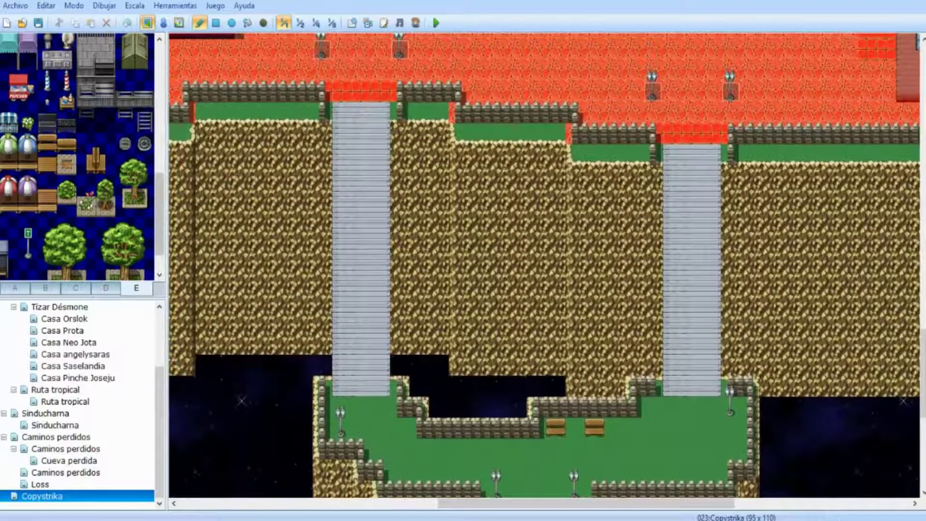
pyautogui.click(15, 288)
pyautogui.scroll(6, 77, 157)
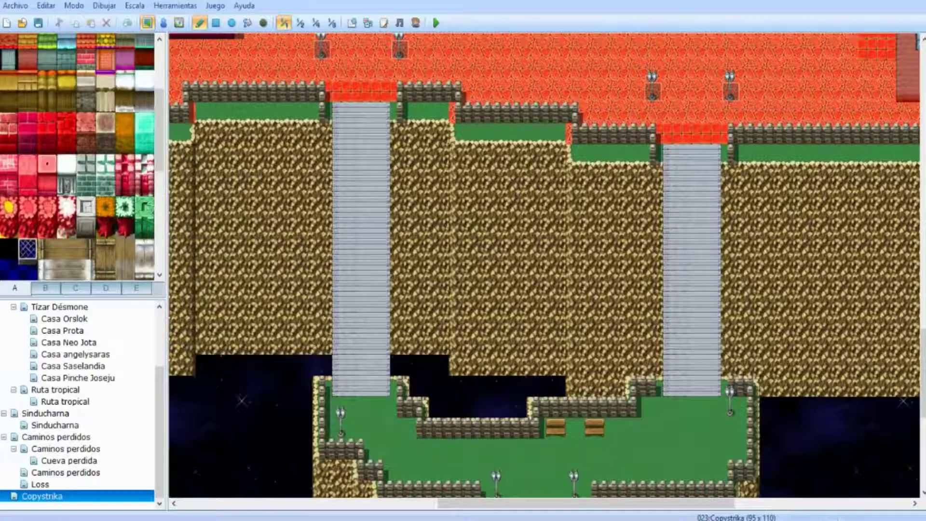
pyautogui.click(125, 128)
pyautogui.moveTo(341, 154); pyautogui.dragTo(341, 260)
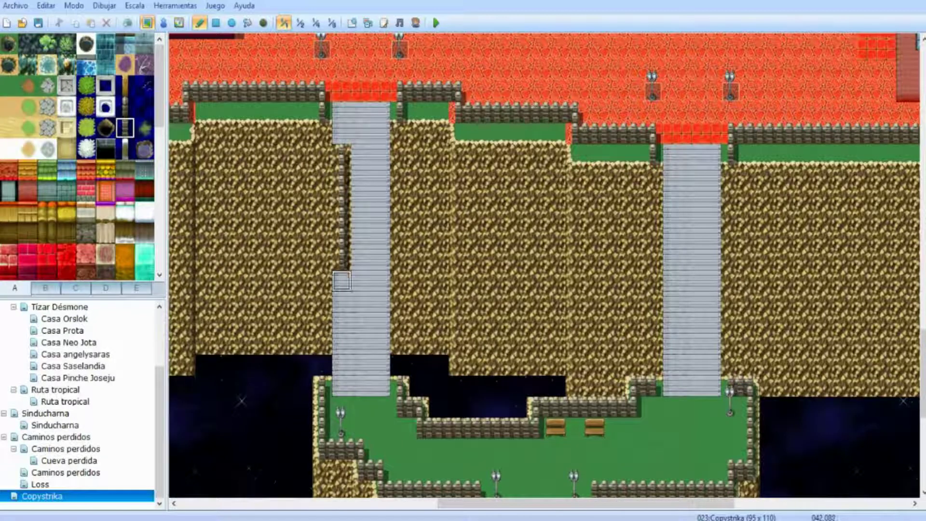
pyautogui.hotkey('ctrl', 'z')
pyautogui.moveTo(322, 134)
pyautogui.mouseDown()
pyautogui.moveTo(322, 302)
pyautogui.moveTo(302, 386)
pyautogui.mouseUp()
pyautogui.hotkey('ctrl', 'z')
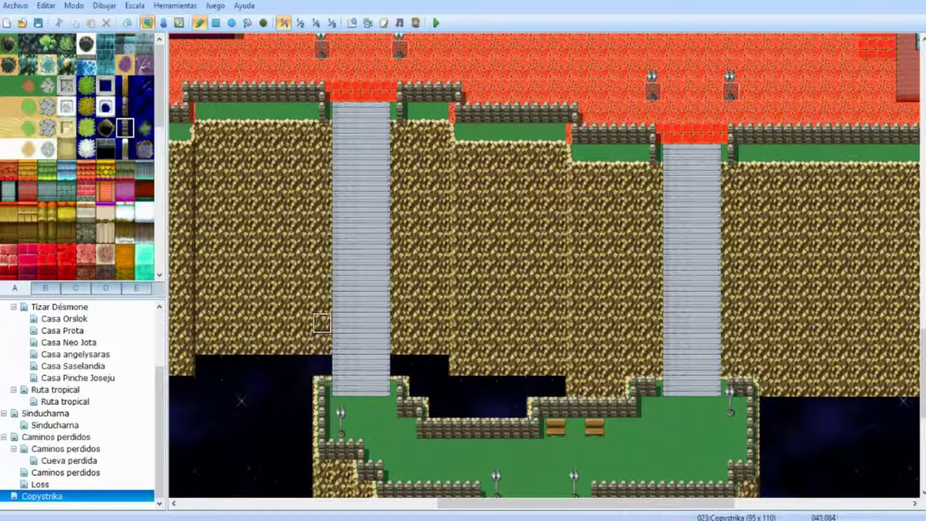
# - Review the whole Copystrika map at 1:4 scale and return to full scale
pyautogui.moveTo(306, 320); pyautogui.dragTo(361, 156, button='middle')
pyautogui.scroll(5, 410, 308)
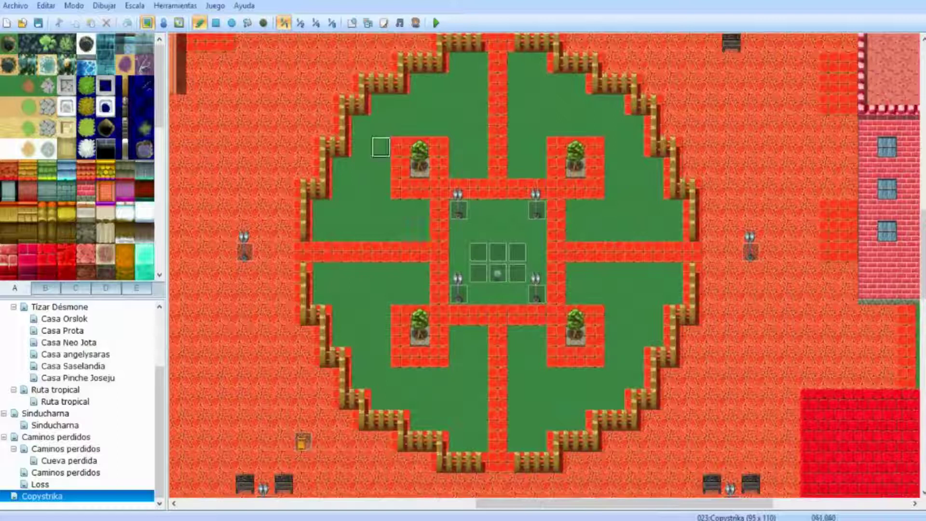
pyautogui.click(316, 22)
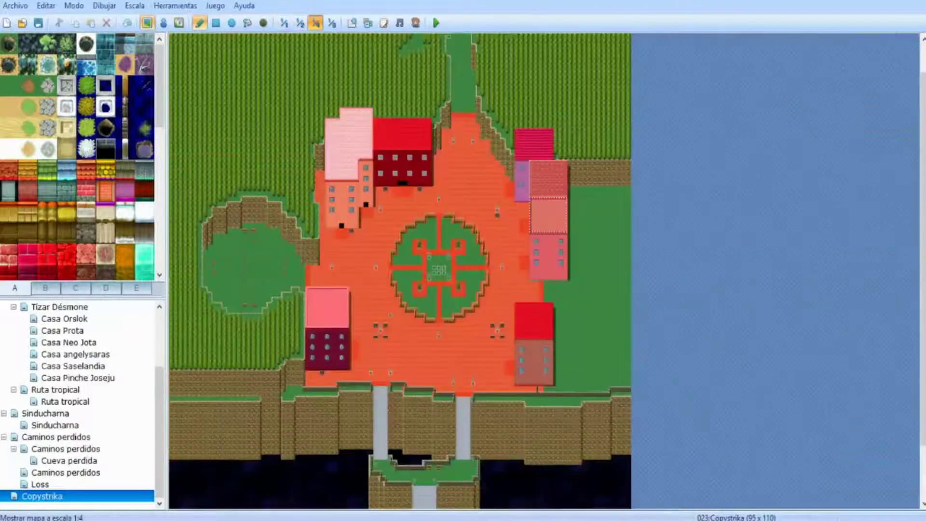
pyautogui.moveTo(494, 232)
pyautogui.mouseDown(button='middle')
pyautogui.moveTo(479, 168)
pyautogui.moveTo(479, 202)
pyautogui.mouseUp(button='middle')
pyautogui.scroll(-2, 479, 169)
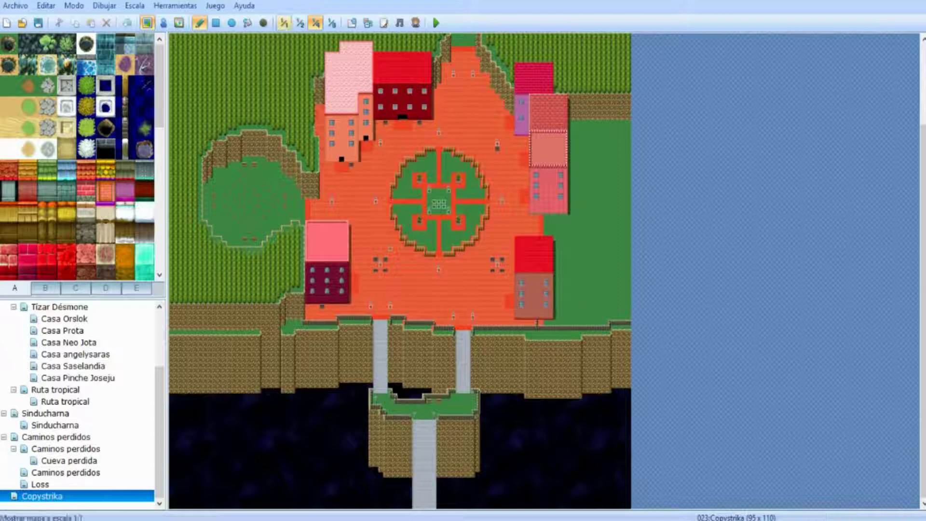
pyautogui.click(284, 23)
# - Place a double-headed street lamp from tile sheet E behind the north pair of benches in the western flower meadow
pyautogui.moveTo(498, 192); pyautogui.dragTo(346, 112, button='middle')
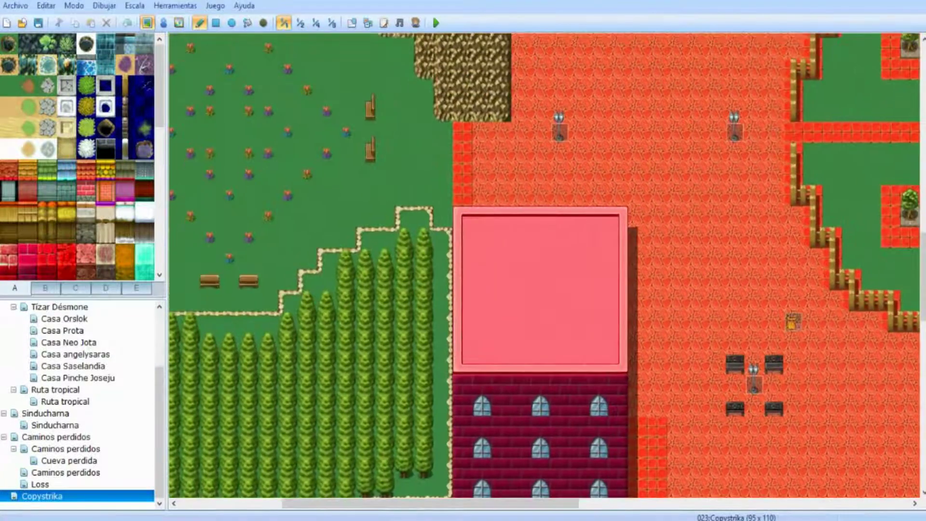
pyautogui.click(136, 288)
pyautogui.scroll(-2, 77, 156)
pyautogui.scroll(5, 77, 157)
pyautogui.moveTo(8, 122); pyautogui.dragTo(8, 102)
pyautogui.moveTo(532, 236); pyautogui.dragTo(473, 157, button='middle')
pyautogui.click(336, 126)
pyautogui.hscroll(-2, 419, 236)
pyautogui.click(266, 273)
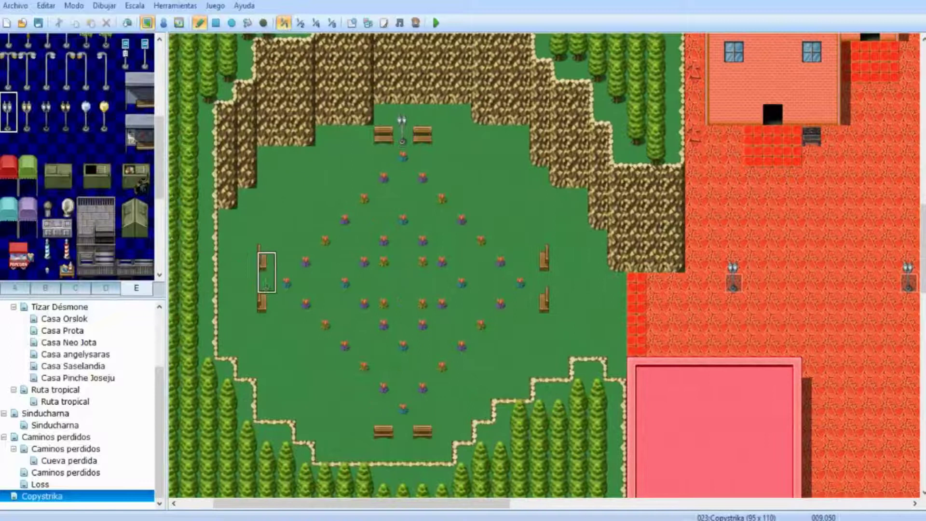
pyautogui.click(404, 104)
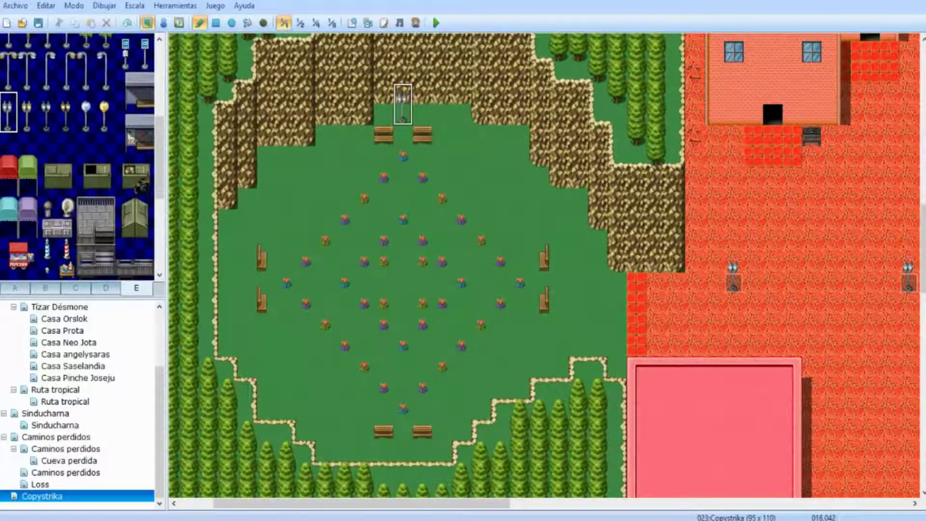
# - Place matching street lamps beside the west, south and east bench pairs of the flower meadow
pyautogui.click(247, 273)
pyautogui.click(402, 439)
pyautogui.click(558, 273)
# - Try a street lamp at the centre of the flower pattern and four more around it
pyautogui.click(384, 272)
pyautogui.hotkey('ctrl', 'z')
pyautogui.click(403, 273)
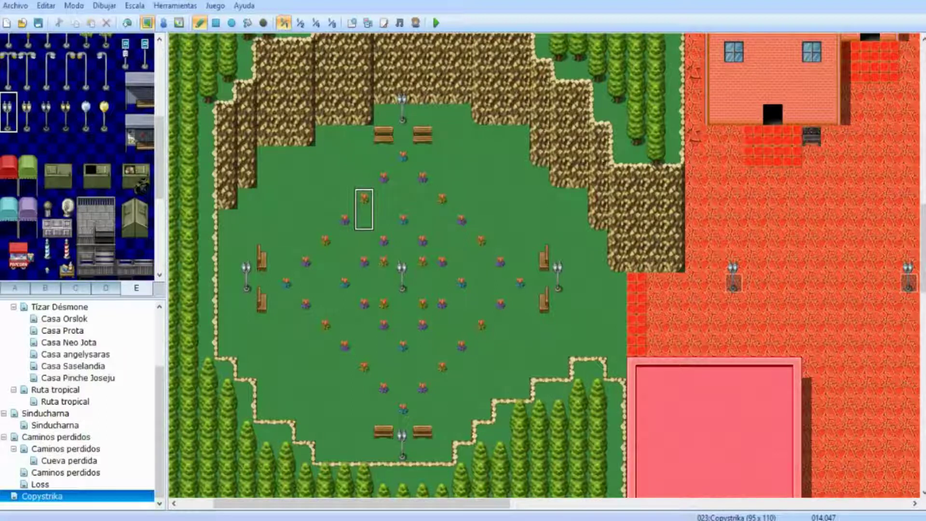
pyautogui.click(365, 229)
pyautogui.click(441, 230)
pyautogui.click(365, 335)
pyautogui.click(441, 335)
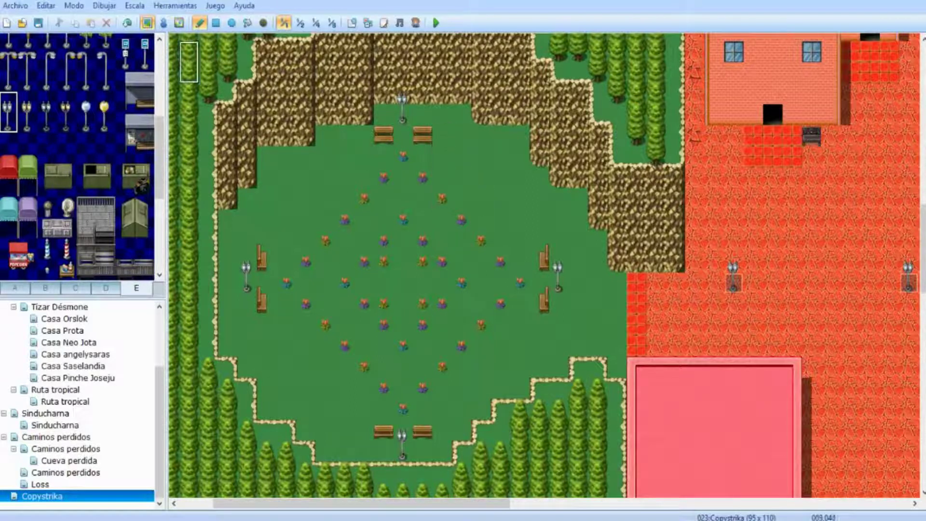
# - Paste the copied lamp event onto the bases of the meadow's north, south, east and west street lamps
pyautogui.click(163, 23)
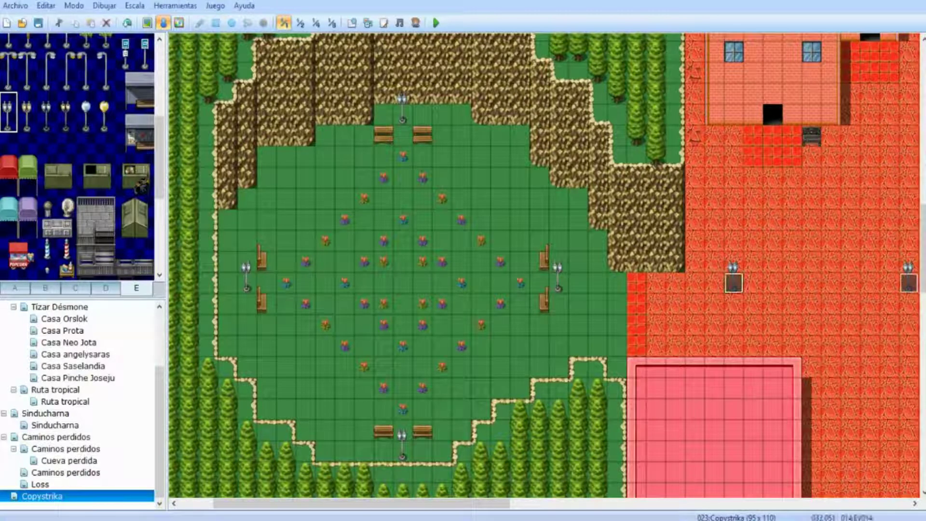
pyautogui.click(403, 114)
pyautogui.hotkey('ctrl', 'v')
pyautogui.click(403, 451)
pyautogui.hotkey('ctrl', 'v')
pyautogui.click(559, 283)
pyautogui.hotkey('ctrl', 'v')
pyautogui.click(247, 283)
pyautogui.hotkey('ctrl', 'v')
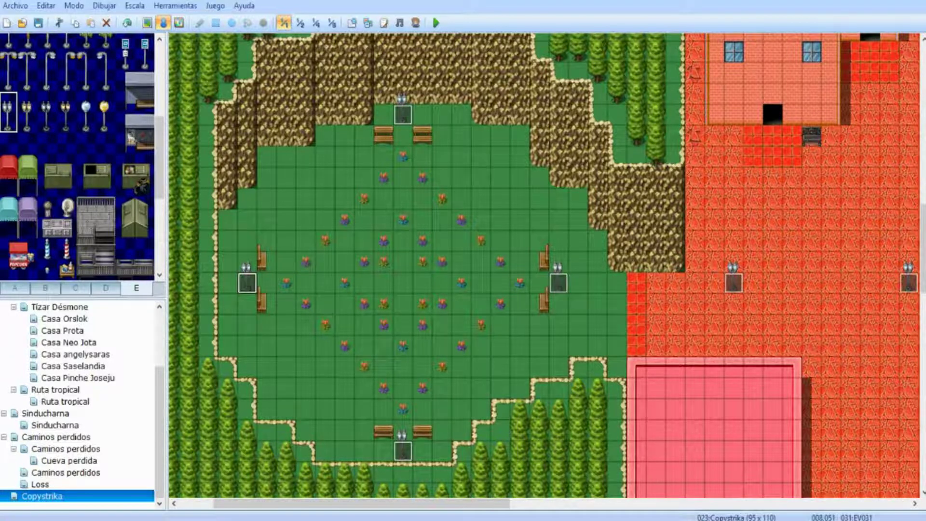
# - Set the player's starting position at the centre of the flower meadow and start a new game in a playtest
pyautogui.rightClick(408, 284)
pyautogui.moveTo(447, 405)
pyautogui.click(565, 407)
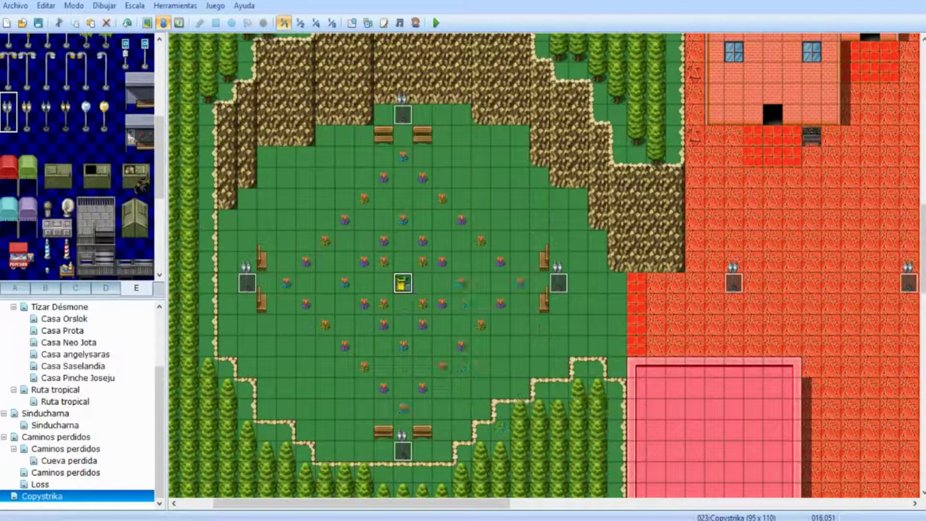
pyautogui.click(436, 23)
pyautogui.press('Return')
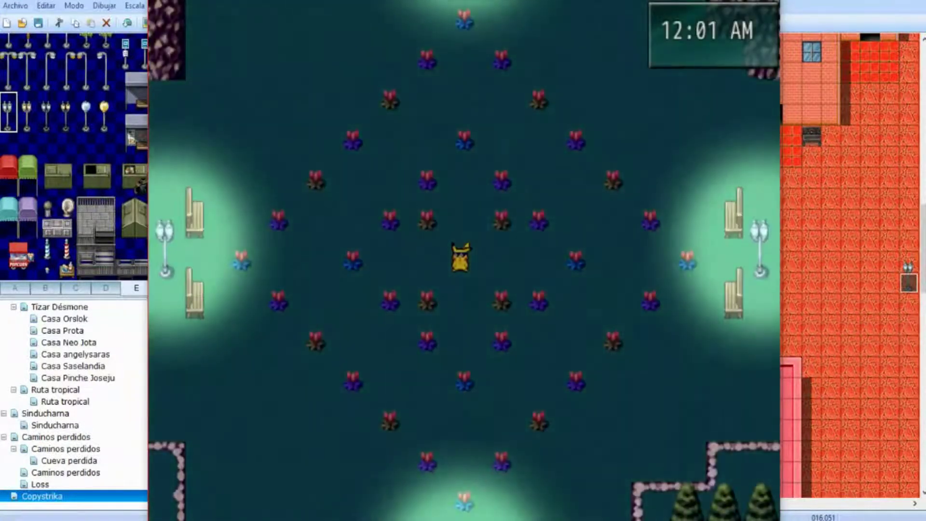
# - Walk the player through the west and south parts of the flower meadow to check the lamps' lighting
pyautogui.press('Left')
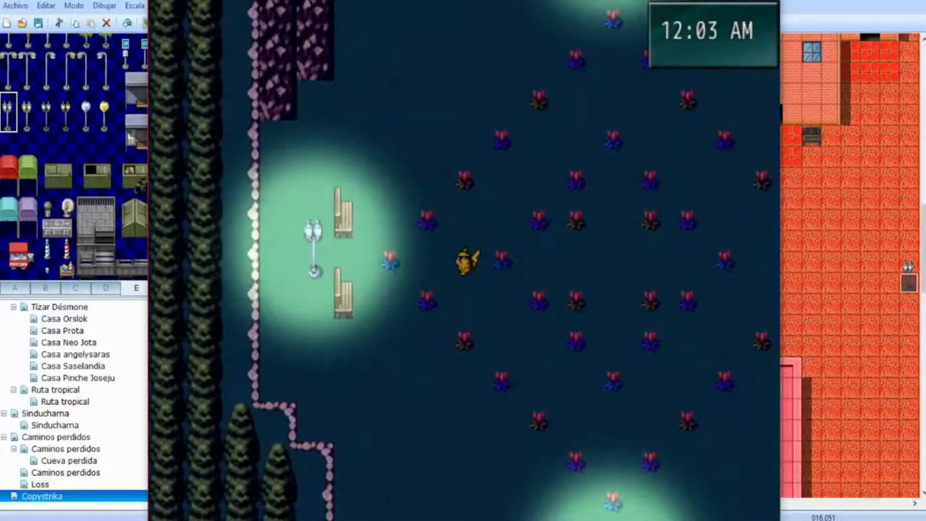
pyautogui.press('Left')
pyautogui.press('Right')
pyautogui.press('Up')
pyautogui.press('Right')
pyautogui.press('Up')
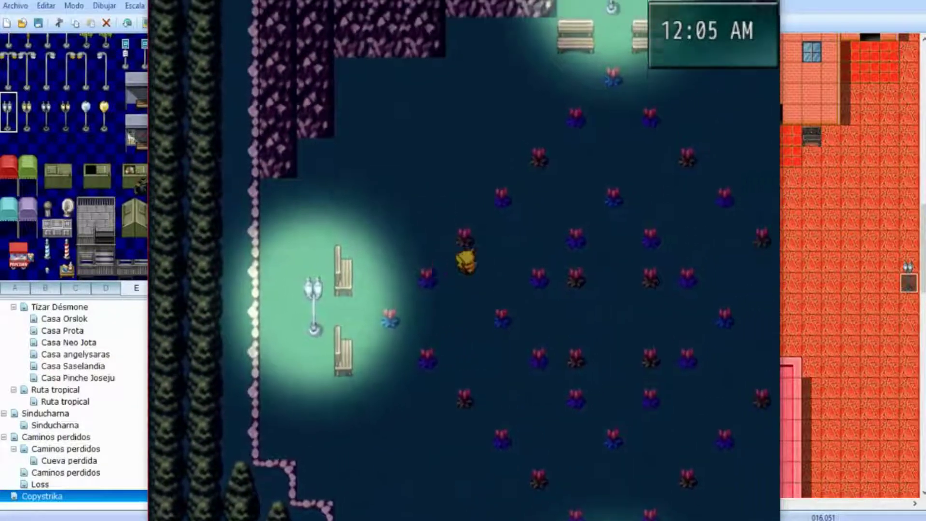
pyautogui.press('Right')
pyautogui.press('Down')
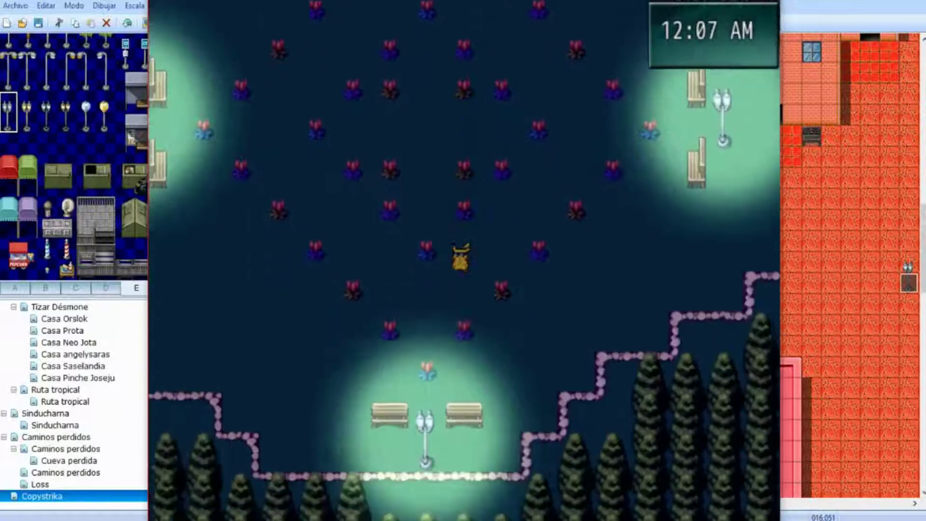
# - Walk up to the meadow's north lamp, test its eastern bench from behind, and return among the flowers
pyautogui.press('Right')
pyautogui.press('Up')
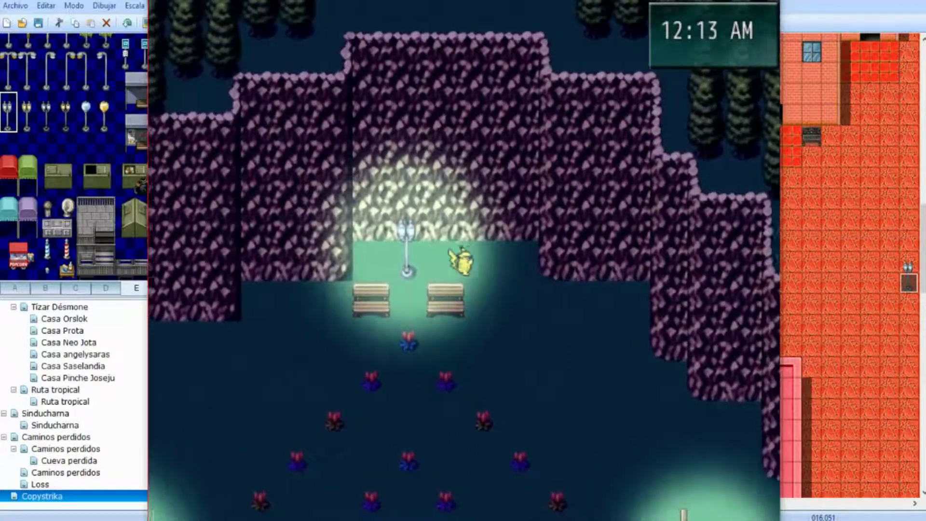
pyautogui.press('Down')
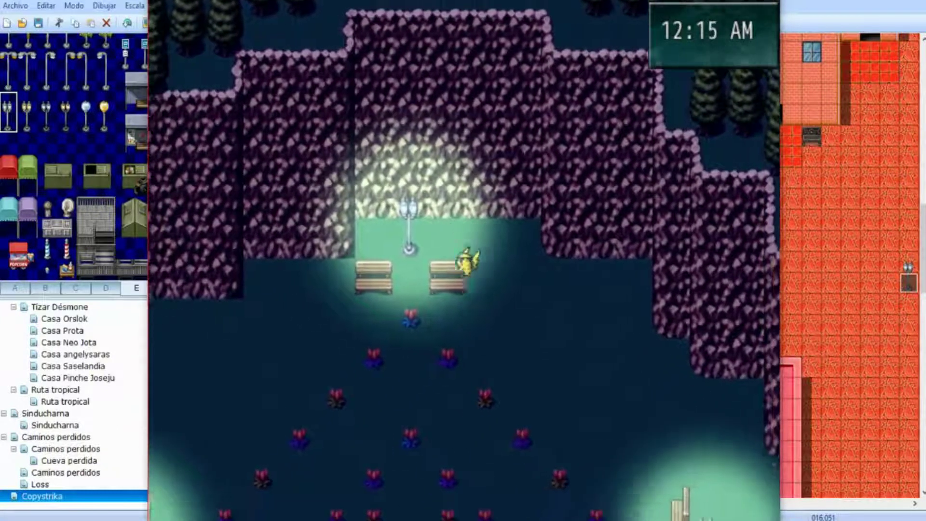
pyautogui.press('Down')
pyautogui.press('Down')
pyautogui.press('Down')
pyautogui.press('Down')
pyautogui.press('Left')
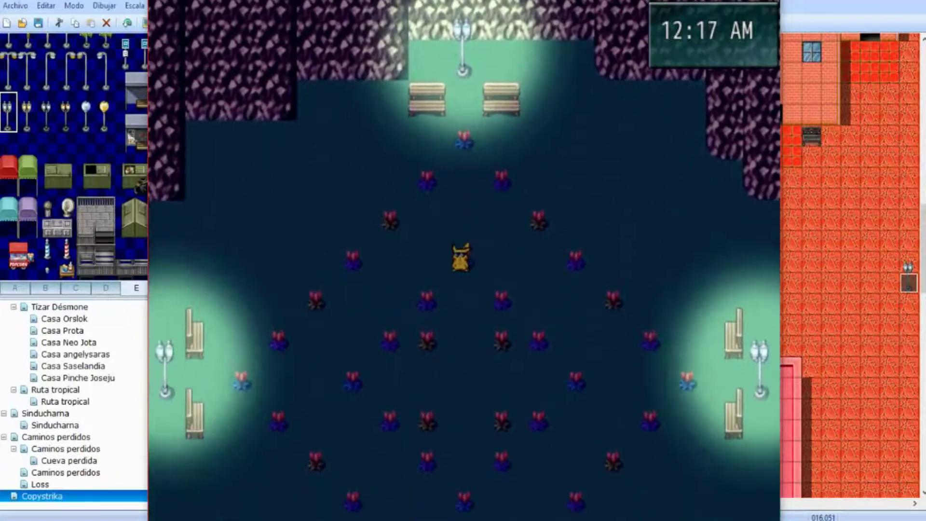
pyautogui.press('Down')
pyautogui.press('Right')
pyautogui.press('Down')
pyautogui.press('Down')
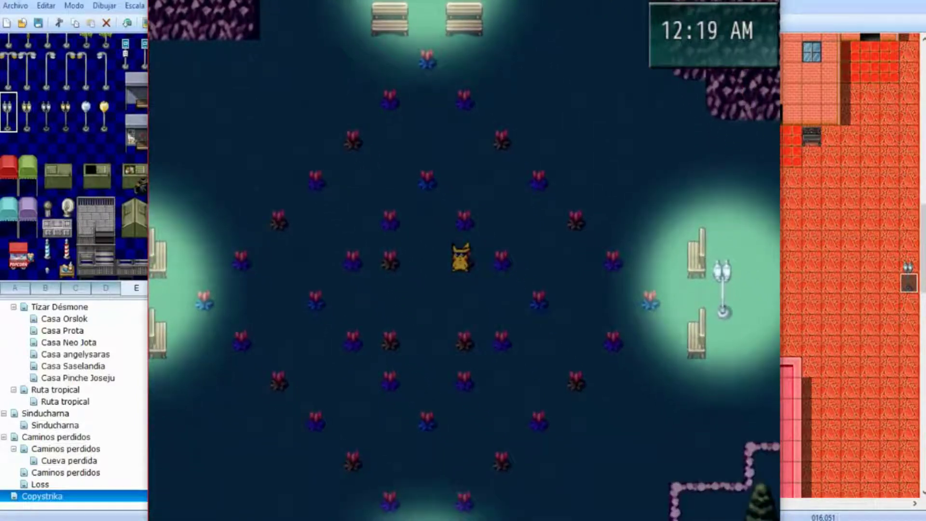
# - Walk the player east across the flower meadow, past its east lamp and onto the paved city street
pyautogui.press('Left')
pyautogui.press('Left')
pyautogui.press('Right')
pyautogui.press('Right')
pyautogui.press('Right')
pyautogui.press('Right')
pyautogui.press('Right')
pyautogui.press('Right')
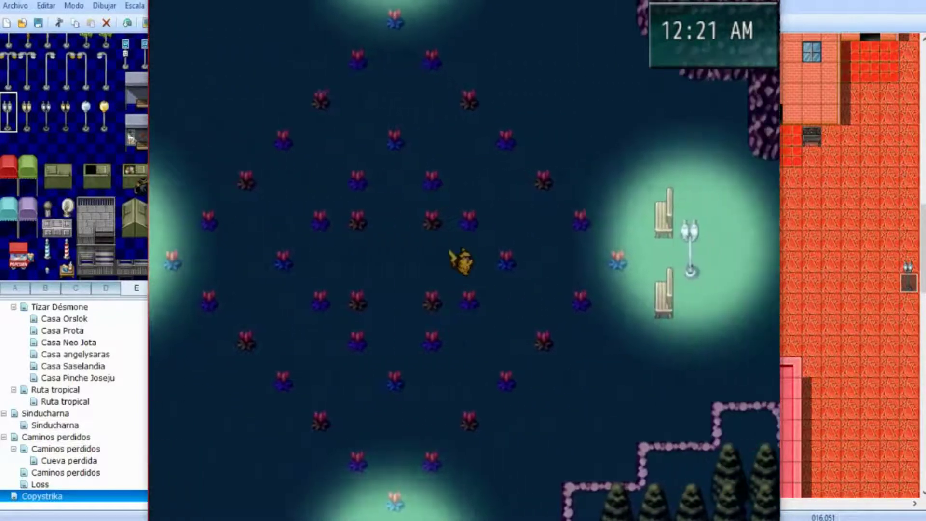
pyautogui.press('Down')
pyautogui.press('Down')
pyautogui.press('Right')
pyautogui.press('Right')
pyautogui.press('Right')
pyautogui.press('Right')
pyautogui.press('Down')
pyautogui.press('Right')
pyautogui.press('Right')
pyautogui.press('Right')
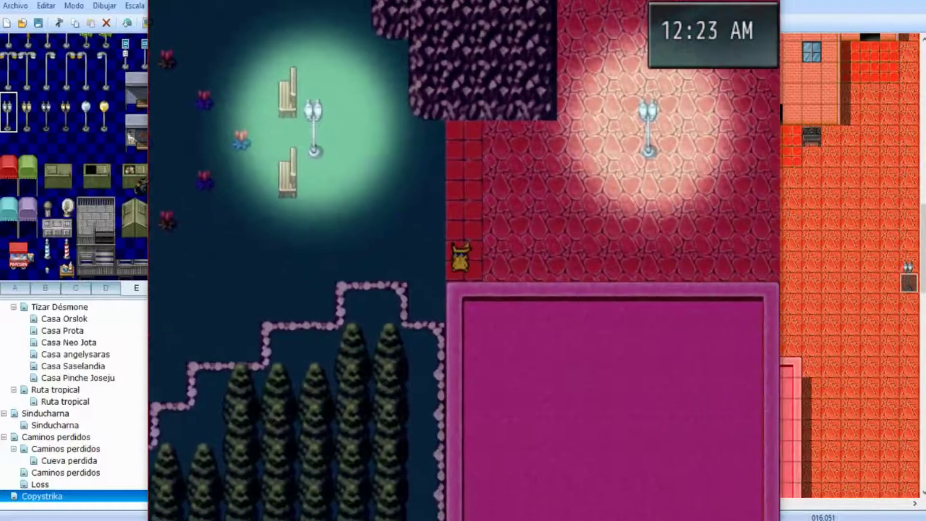
# - Walk up to the street lamp just east of the meadow and pass behind it to check its lighting and passability
pyautogui.press('Right')
pyautogui.press('Right')
pyautogui.press('Up')
pyautogui.press('Up')
pyautogui.press('Up')
pyautogui.press('Up')
pyautogui.press('Up')
pyautogui.press('Up')
pyautogui.press('Right')
pyautogui.press('Right')
pyautogui.press('Right')
pyautogui.press('Right')
pyautogui.press('Right')
pyautogui.press('Right')
pyautogui.press('Left')
pyautogui.press('Left')
pyautogui.press('Left')
pyautogui.press('Down')
pyautogui.press('Down')
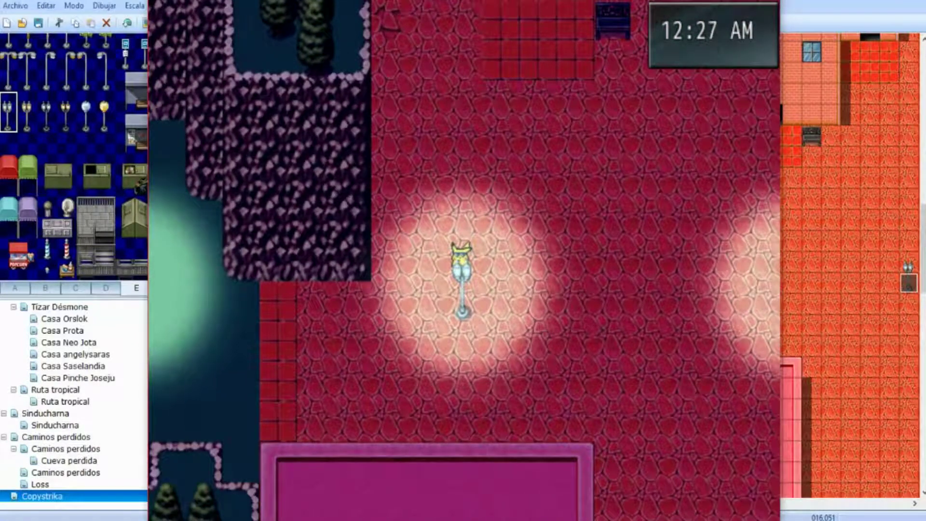
# - Walk north from the street lamp to the brick house entrance and end the playtest
pyautogui.press('Up')
pyautogui.press('Up')
pyautogui.press('Up')
pyautogui.press('Up')
pyautogui.press('Up')
pyautogui.press('Up')
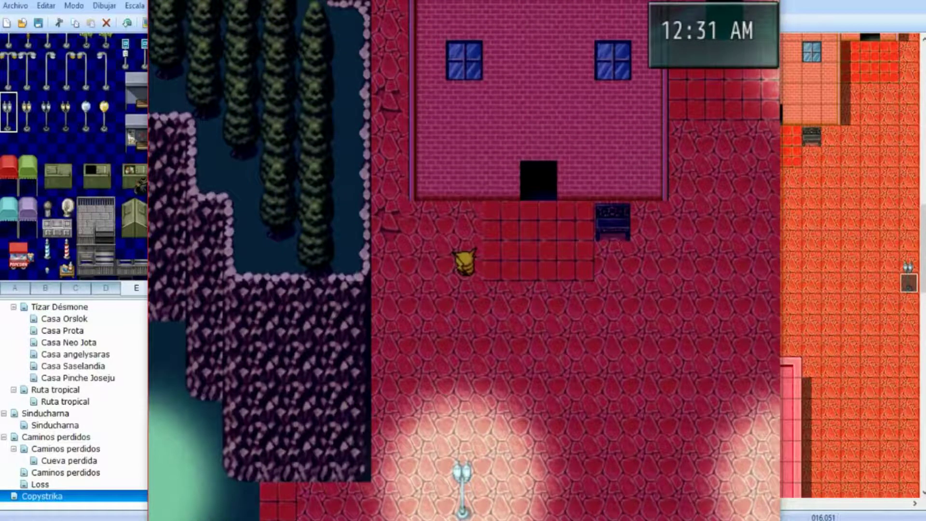
pyautogui.hotkey('alt', 'F4')
# - Set the player transfer in Copystrika's northern path event to map 022:Loss at position (029,042)
pyautogui.middleClick(262, 374)
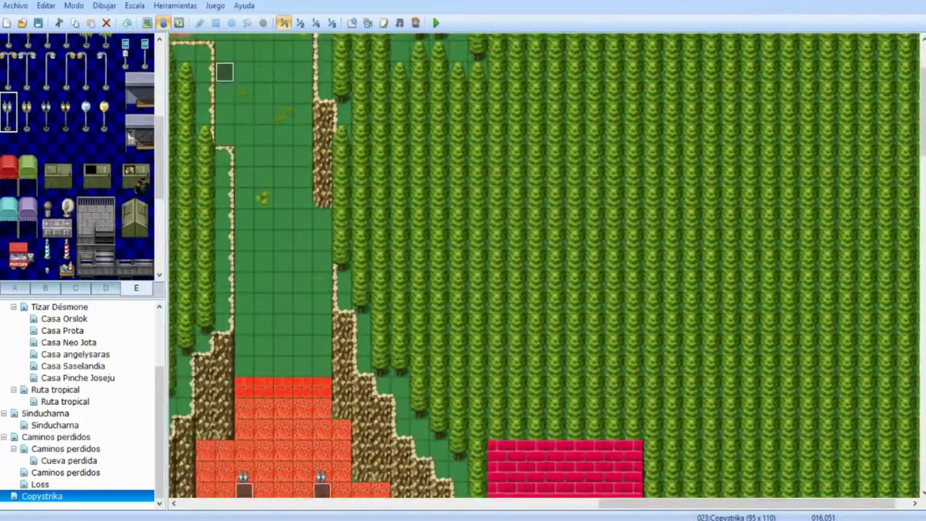
pyautogui.middleClick(495, 188)
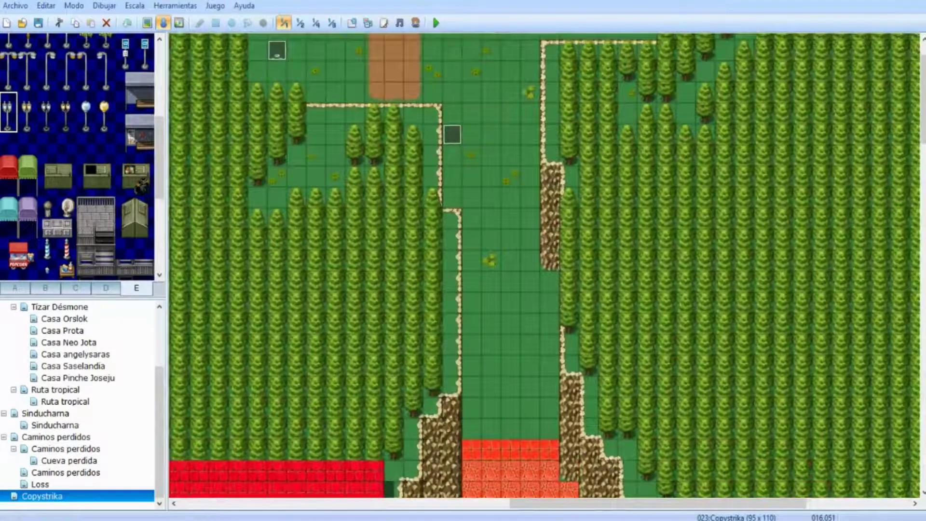
pyautogui.scroll(3, 453, 286)
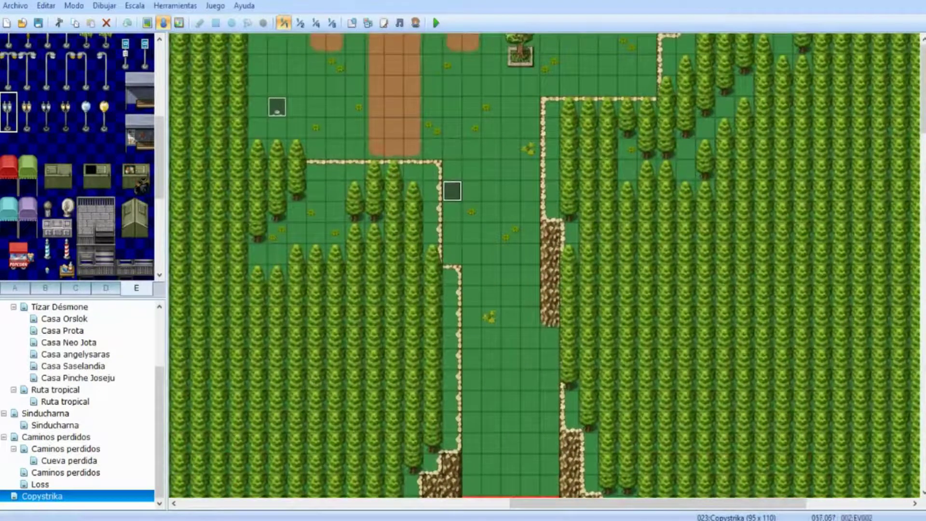
pyautogui.doubleClick(452, 191)
pyautogui.rightClick(561, 118)
pyautogui.click(586, 139)
pyautogui.click(636, 230)
pyautogui.click(324, 362)
pyautogui.click(338, 350)
pyautogui.moveTo(706, 300); pyautogui.dragTo(724, 332, button='middle')
pyautogui.click(772, 479)
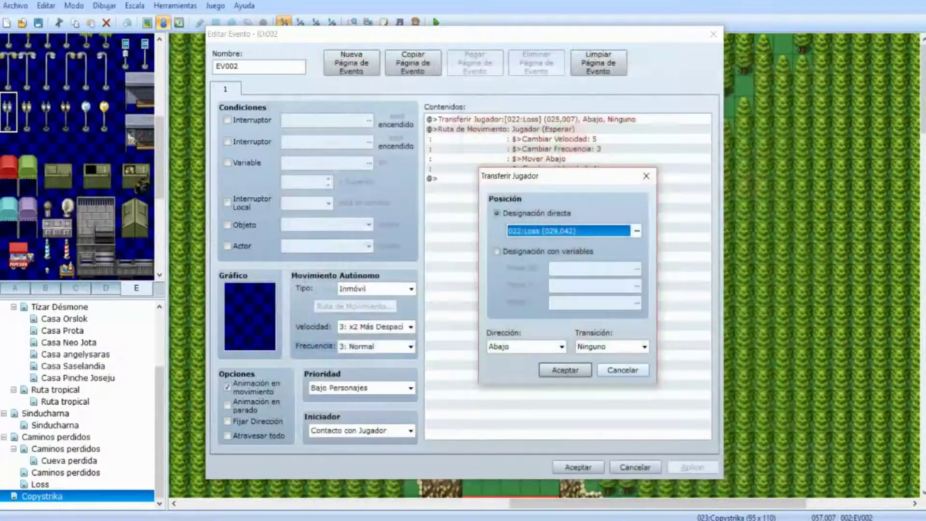
pyautogui.click(567, 370)
pyautogui.click(578, 467)
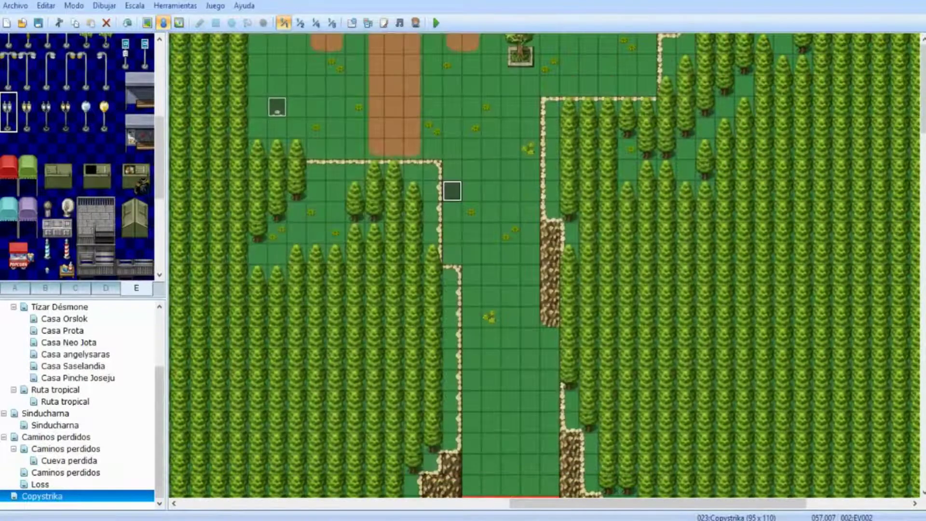
# - Change the player transfer in the Loss map's event at (029,042) so that it leads to the Copystrika map
pyautogui.click(41, 485)
pyautogui.doubleClick(447, 340)
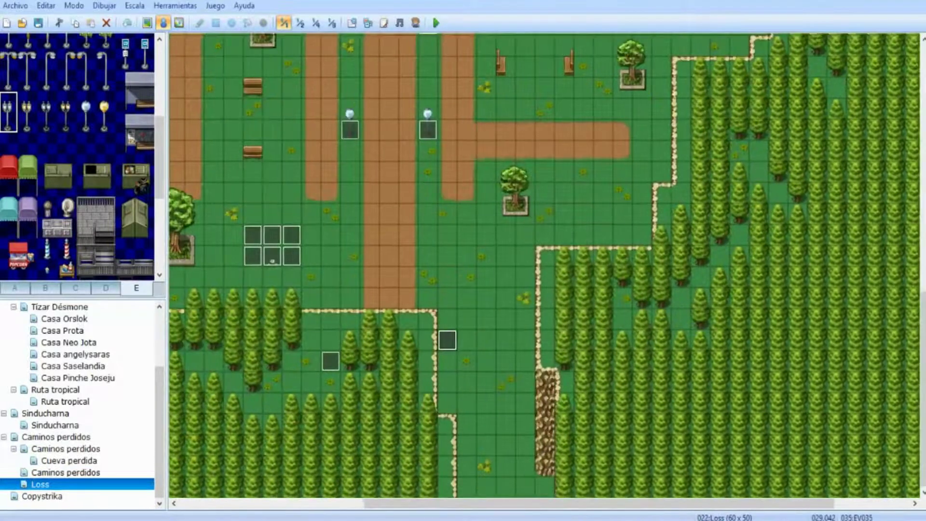
pyautogui.rightClick(579, 120)
pyautogui.click(638, 139)
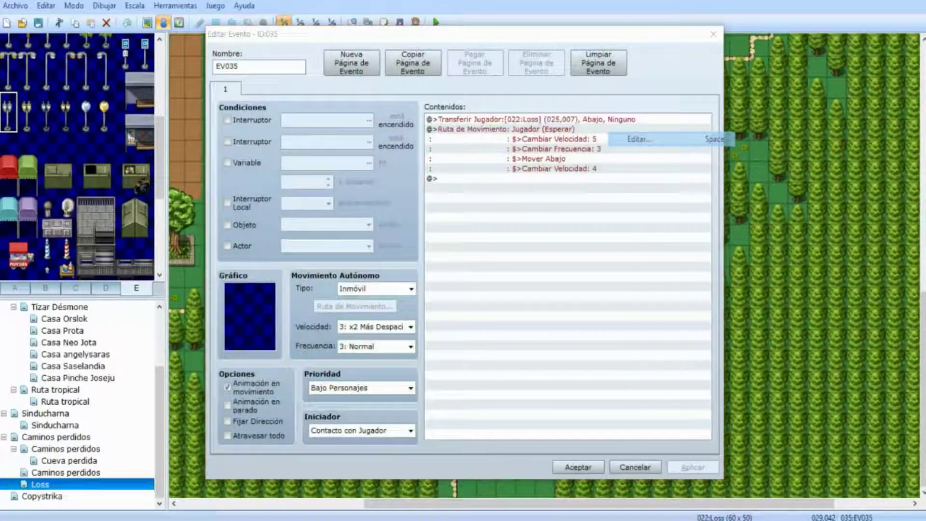
pyautogui.click(545, 230)
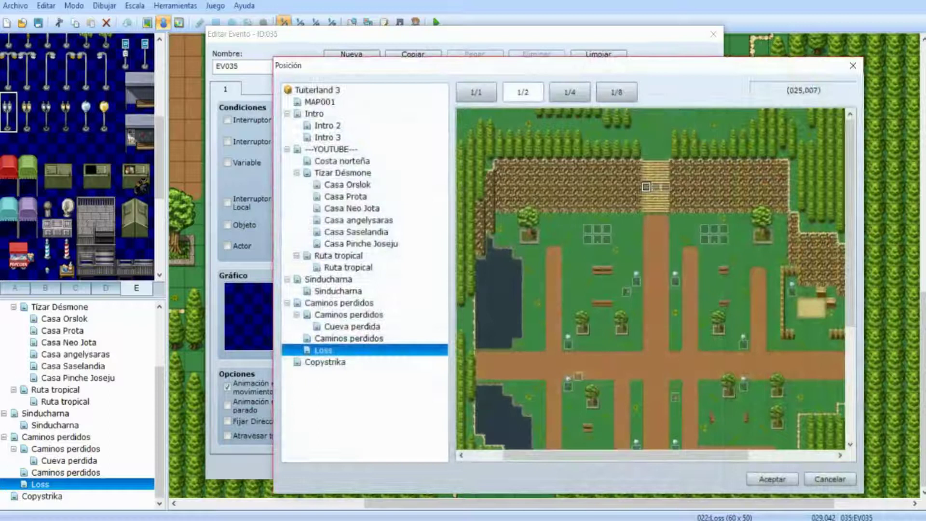
pyautogui.click(325, 362)
pyautogui.press('Return')
pyautogui.press('Return')
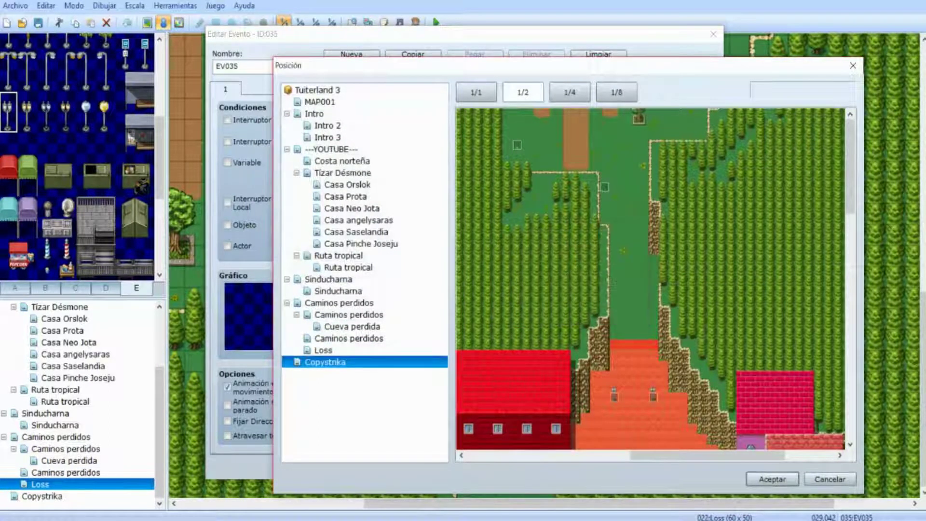
pyautogui.press('Return')
pyautogui.press('Return')
pyautogui.press('Return')
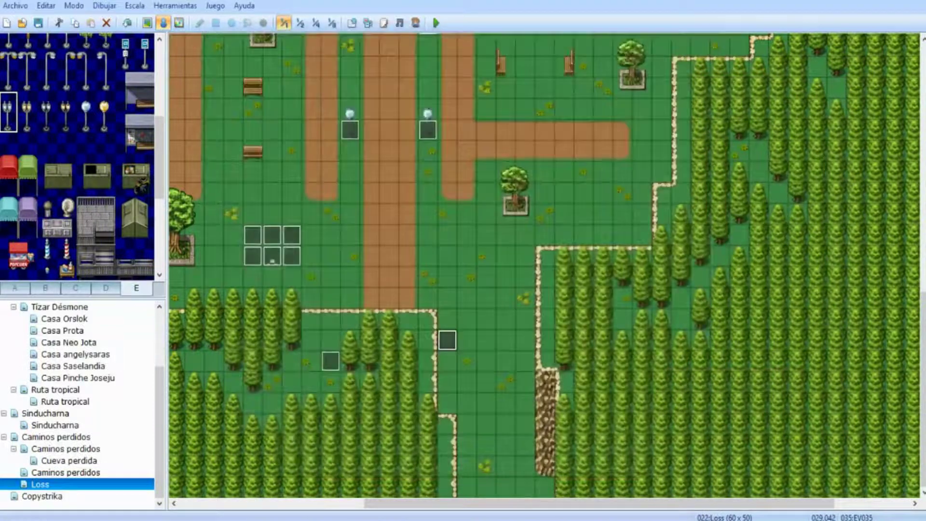
# - Set the player's starting position at (030,038) on the Loss map, just above the southern exit path
pyautogui.rightClick(462, 398)
pyautogui.rightClick(459, 263)
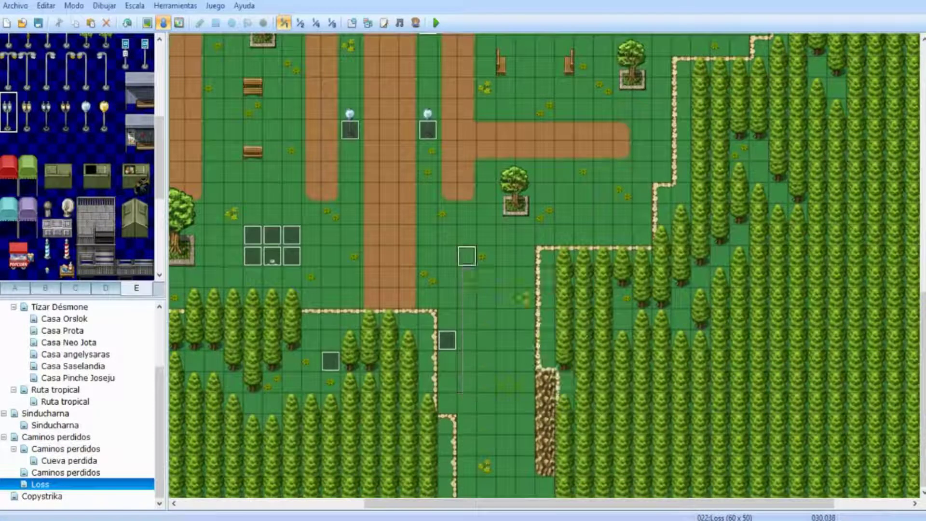
pyautogui.moveTo(511, 382)
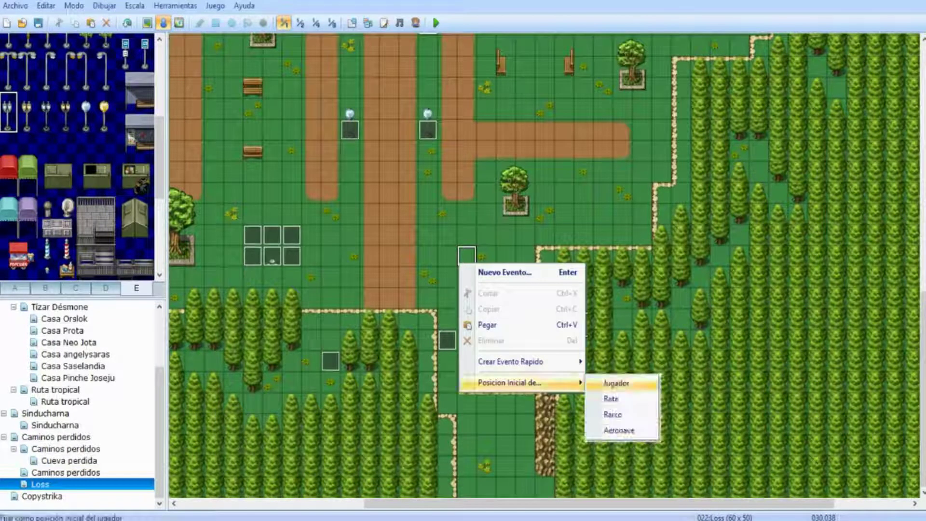
pyautogui.click(617, 382)
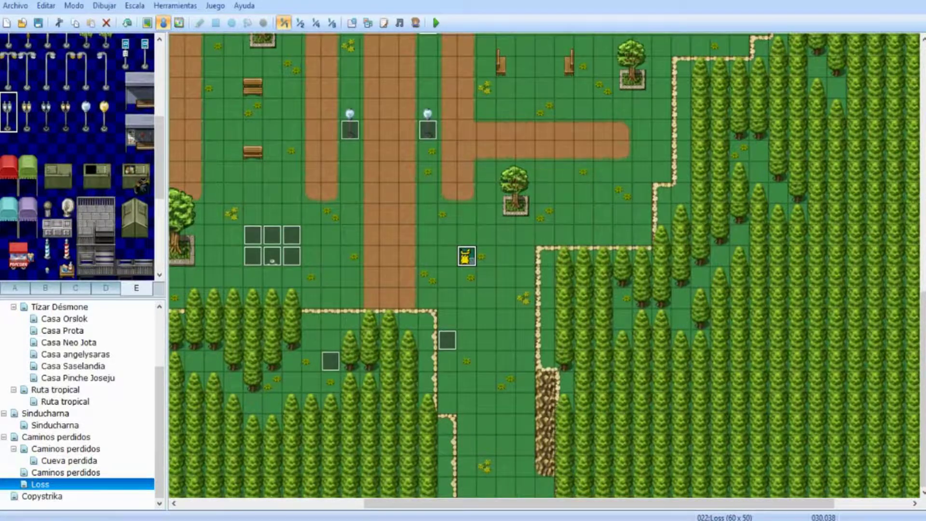
# - Check the Loss map's title-image event and paste a copy of it at (066,022) on the Copystrika map
pyautogui.scroll(7, 379, 417)
pyautogui.scroll(-7, 378, 418)
pyautogui.doubleClick(355, 361)
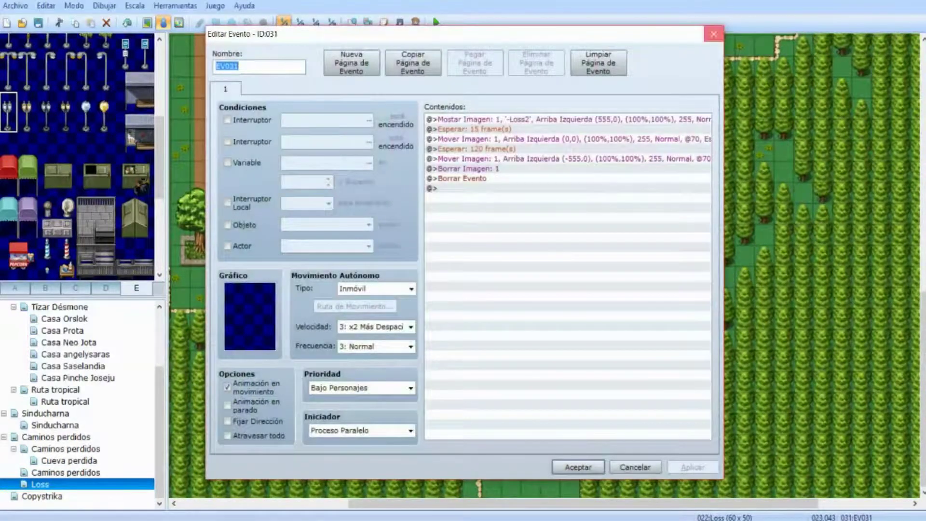
pyautogui.press('Escape')
pyautogui.click(42, 496)
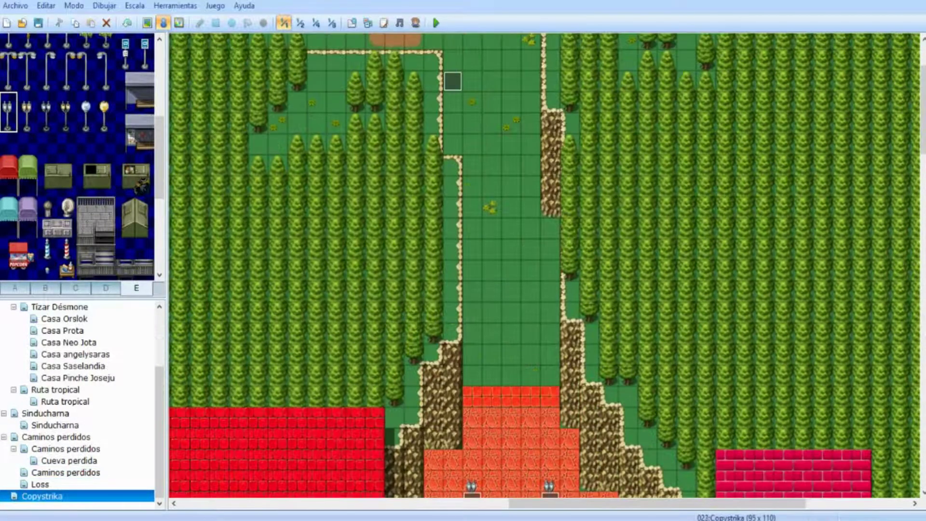
pyautogui.scroll(-3, 545, 265)
pyautogui.click(628, 238)
pyautogui.hotkey('ctrl', 'v')
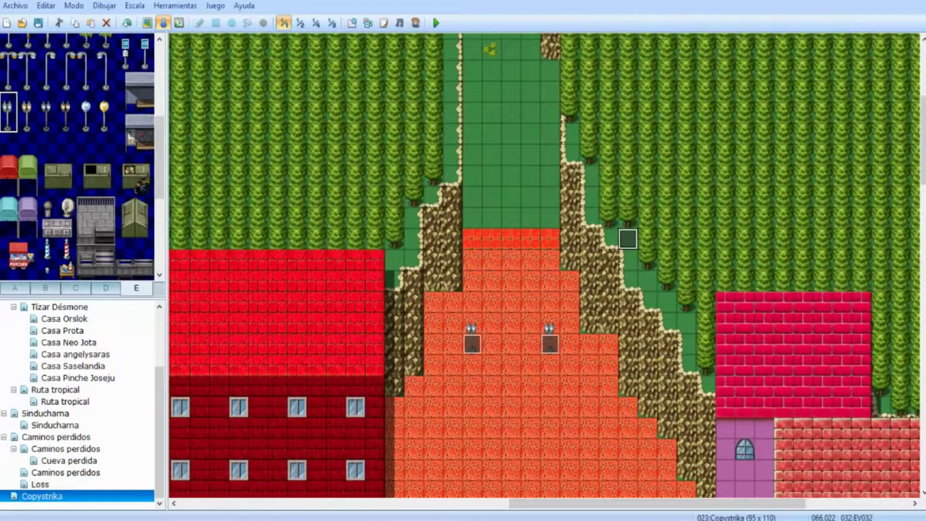
# - Change the picture shown by the pasted title event to -Copystrika and save the event
pyautogui.doubleClick(628, 239)
pyautogui.rightClick(582, 119)
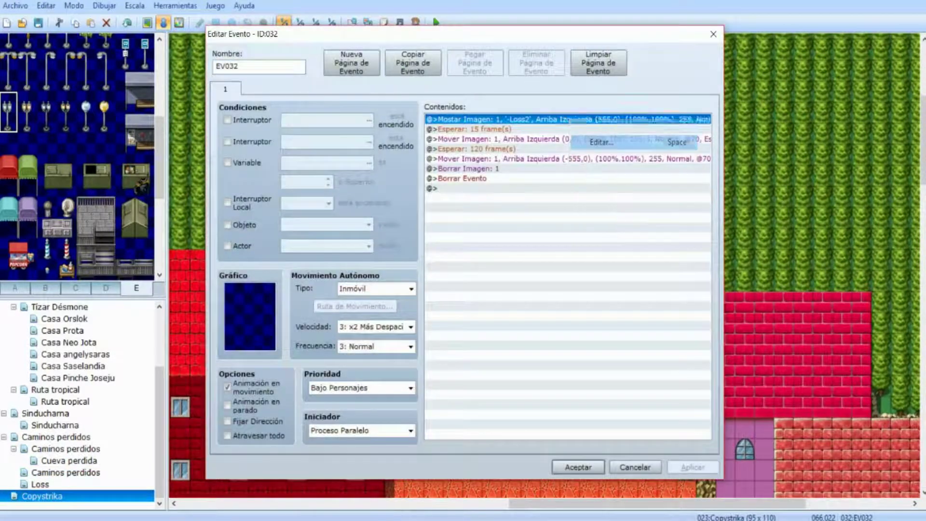
pyautogui.click(604, 143)
pyautogui.click(603, 190)
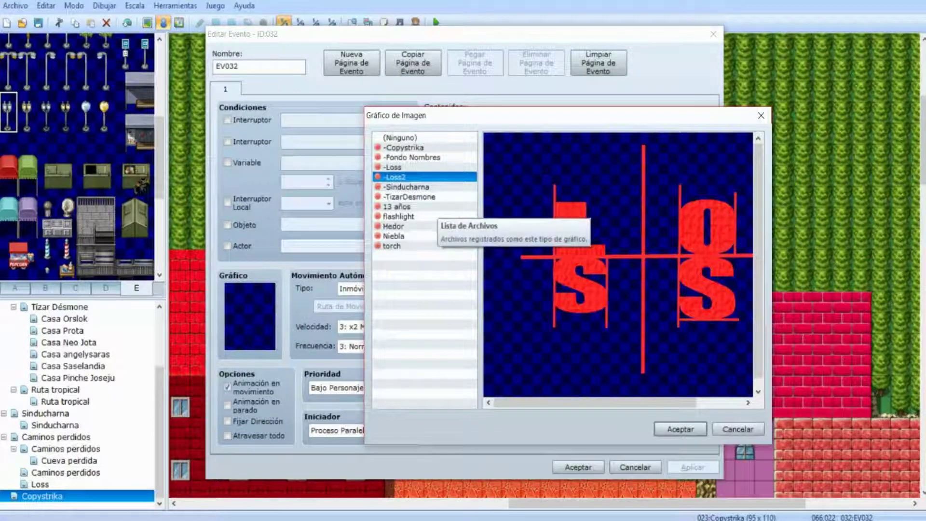
pyautogui.click(403, 148)
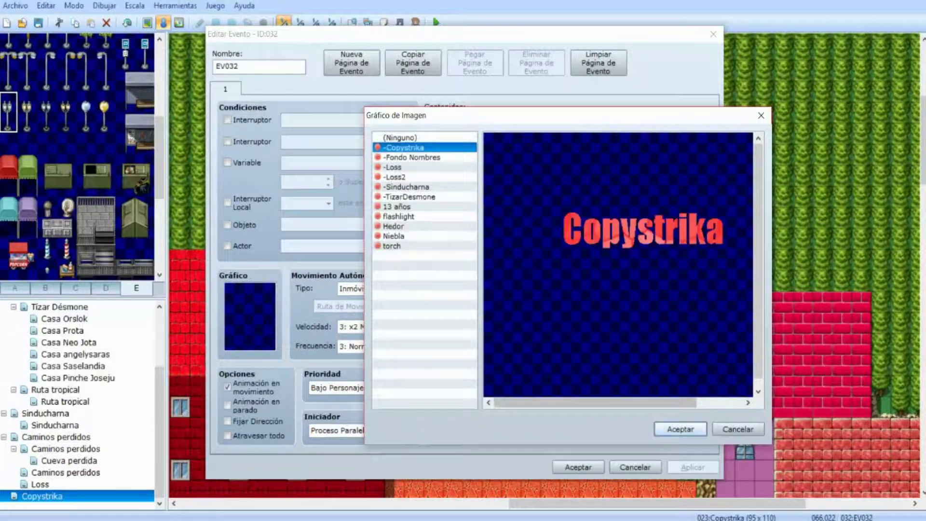
pyautogui.click(680, 429)
pyautogui.click(597, 390)
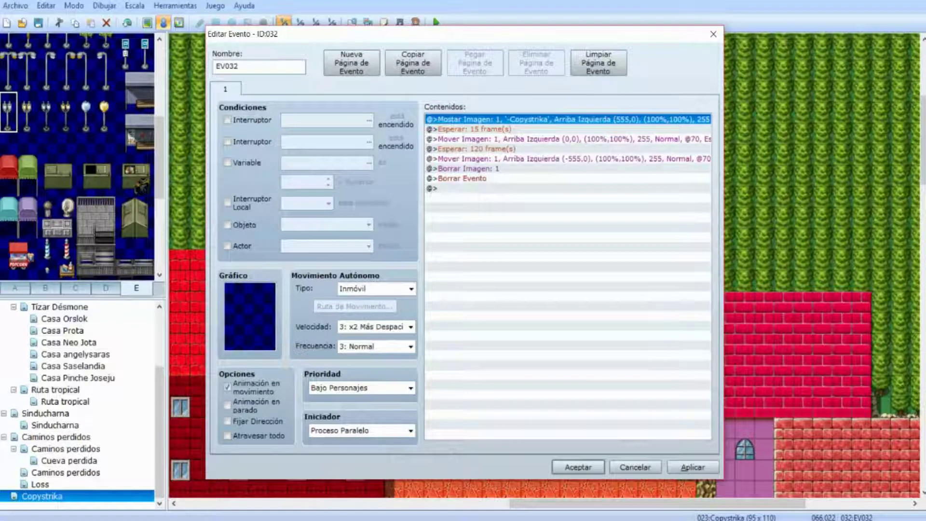
pyautogui.click(578, 467)
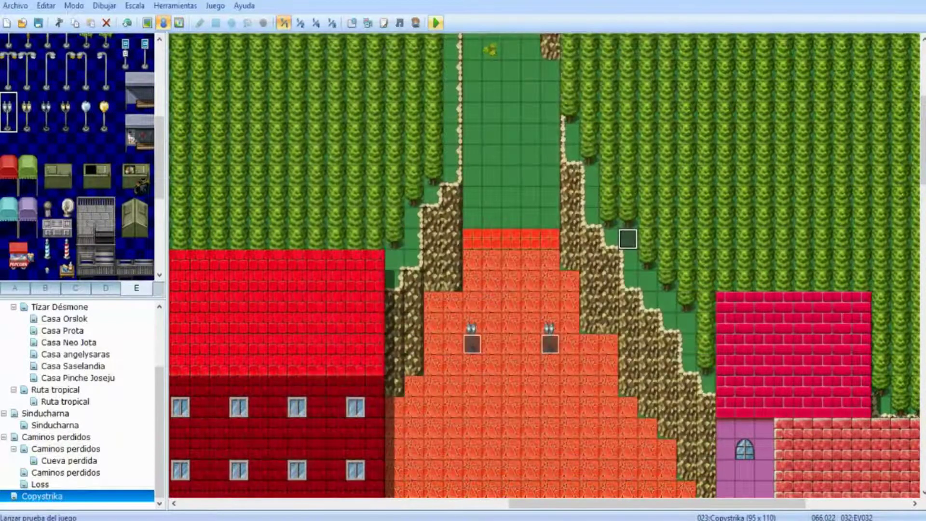
# - Playtest a new game from Loss and walk south through the transfer into the Copystrika plaza
pyautogui.click(435, 23)
pyautogui.press('Return')
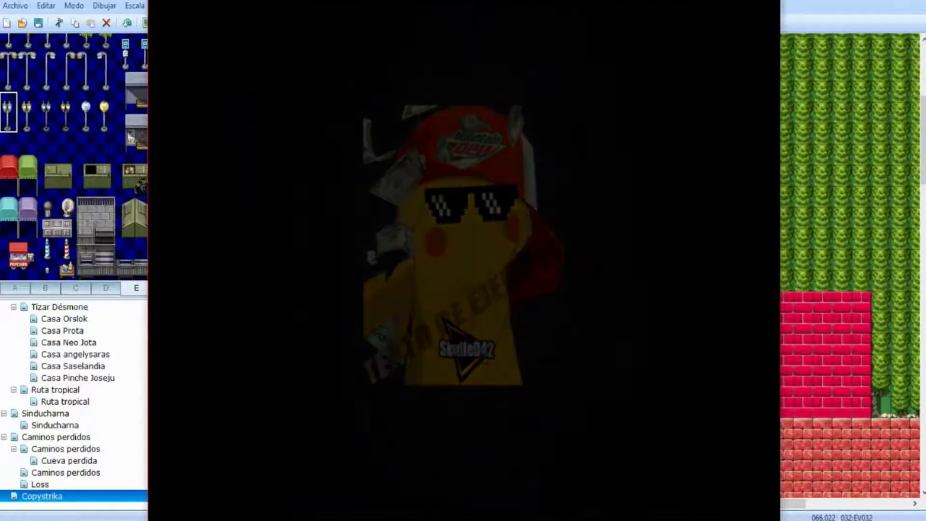
pyautogui.press('Return')
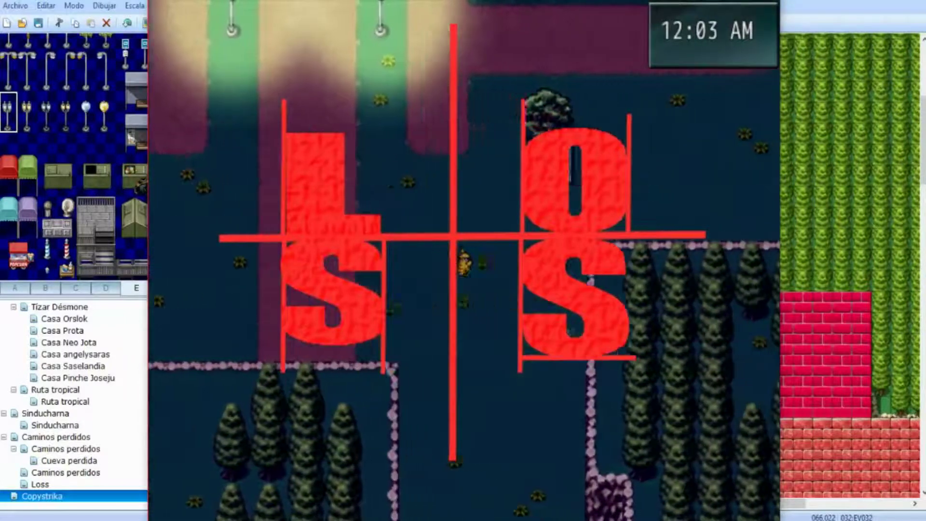
pyautogui.press('Down')
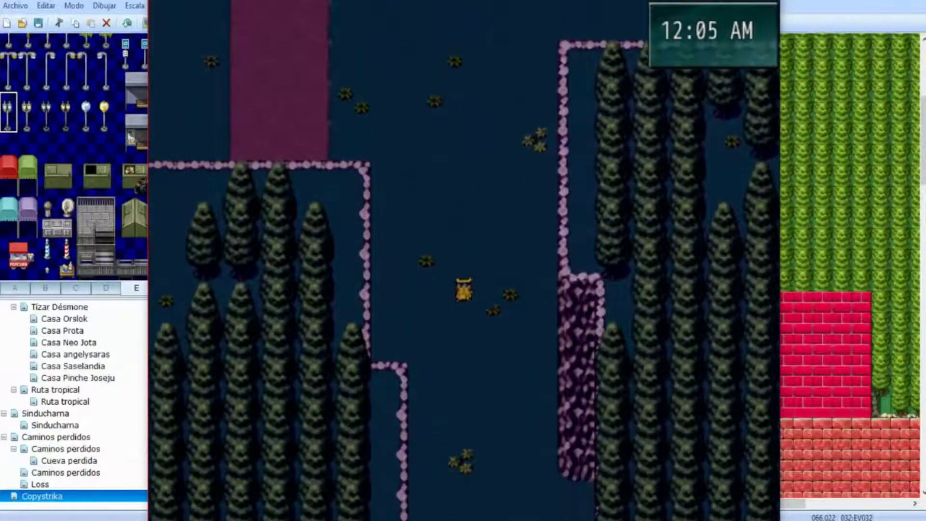
pyautogui.press('Left')
pyautogui.press('Down')
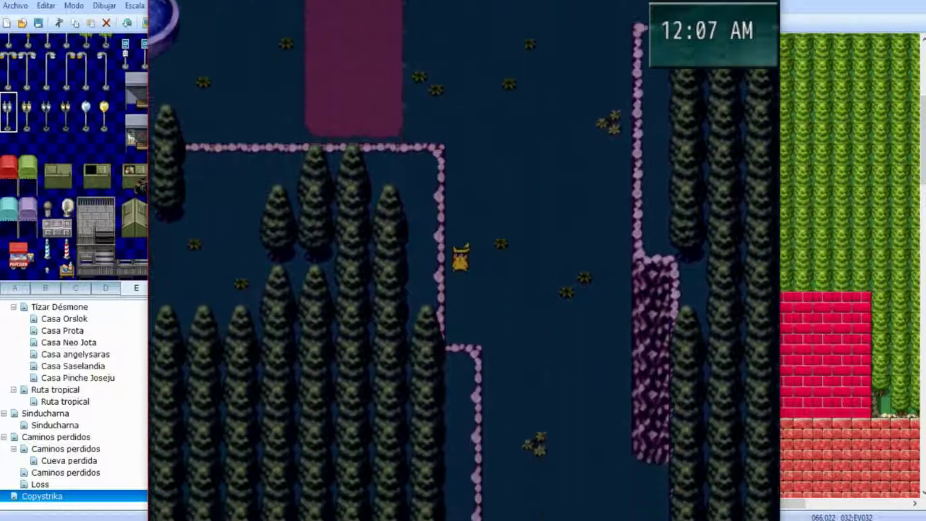
pyautogui.press('Right')
pyautogui.press('Down')
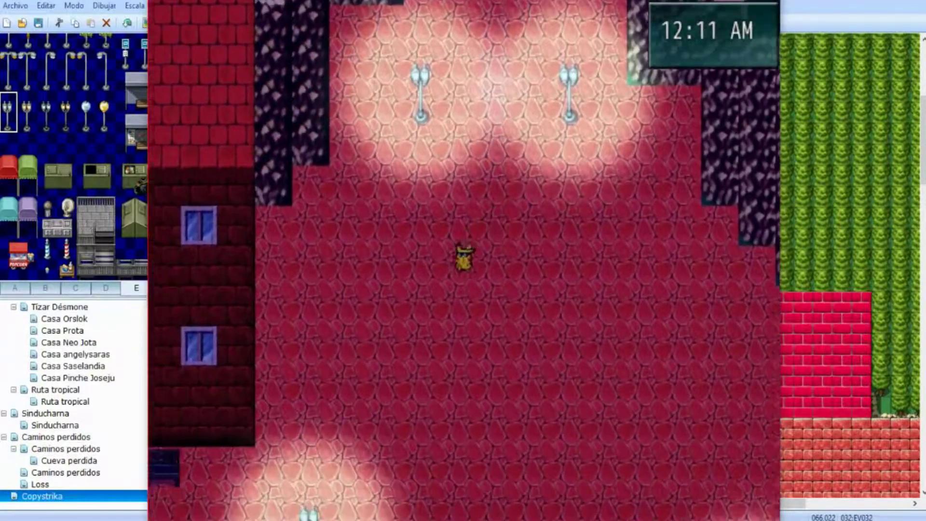
# - Walk back north along the forest path to test the return transfer from Copystrika to Loss
pyautogui.press('Up')
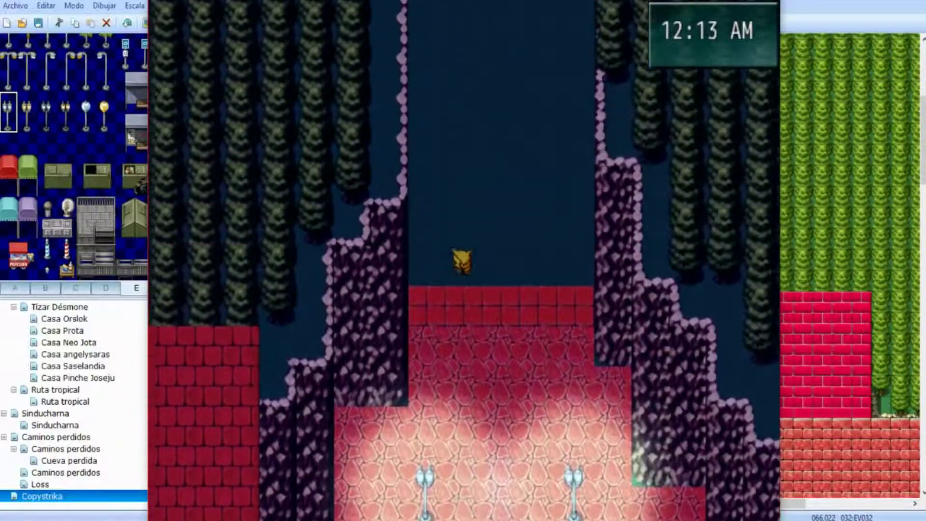
pyautogui.press('Up')
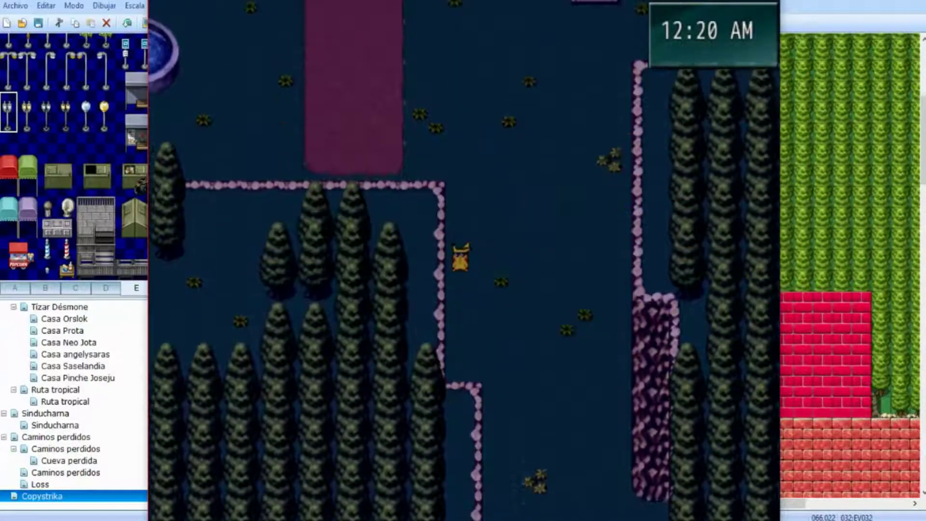
pyautogui.press('Right')
pyautogui.press('Left')
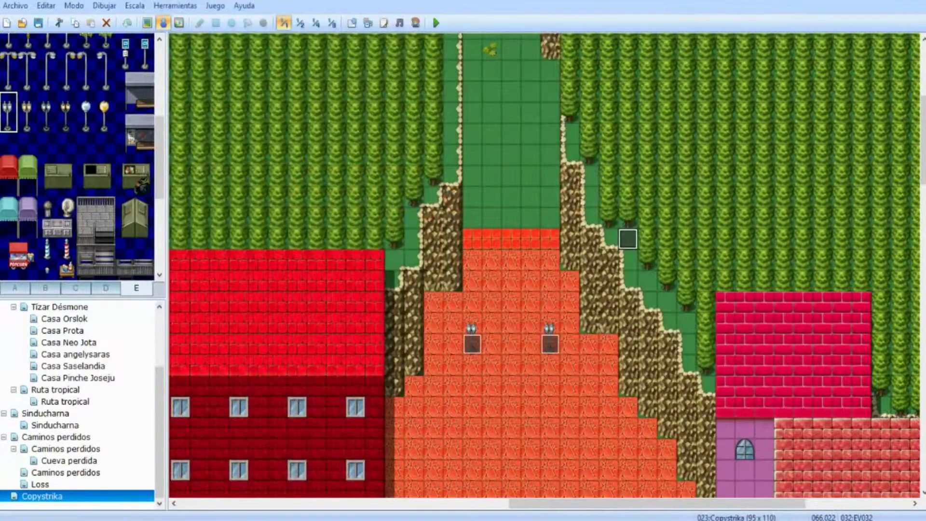
# - Extend the brown dirt path on the Copystrika map south to meet the stone fence
pyautogui.scroll(5, 406, 221)
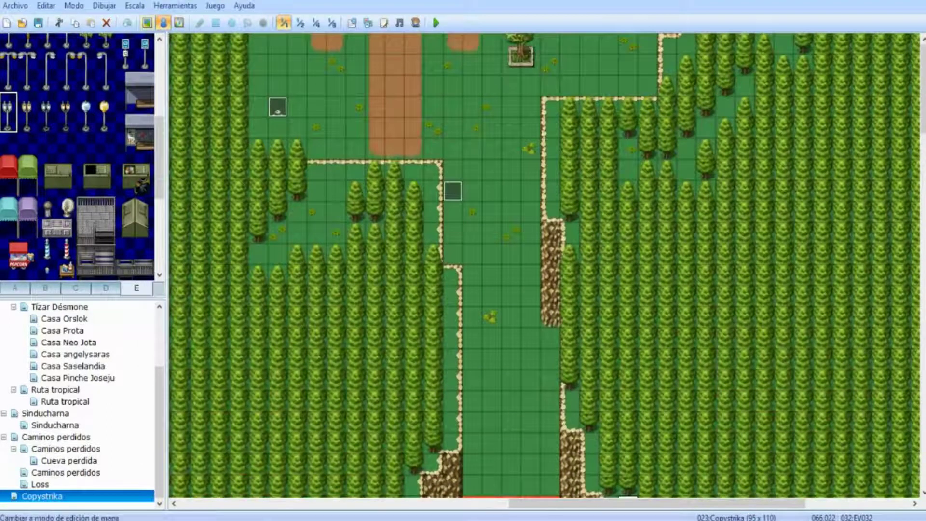
pyautogui.click(147, 23)
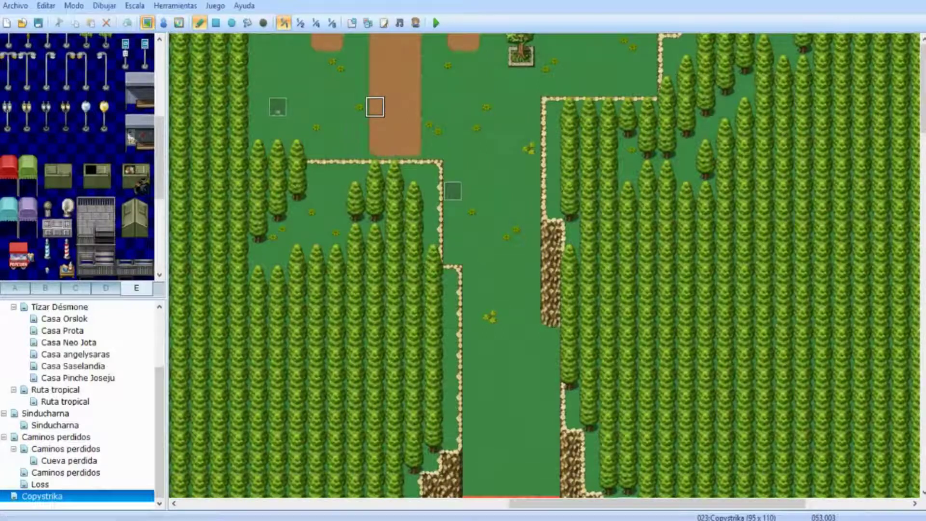
pyautogui.click(394, 149)
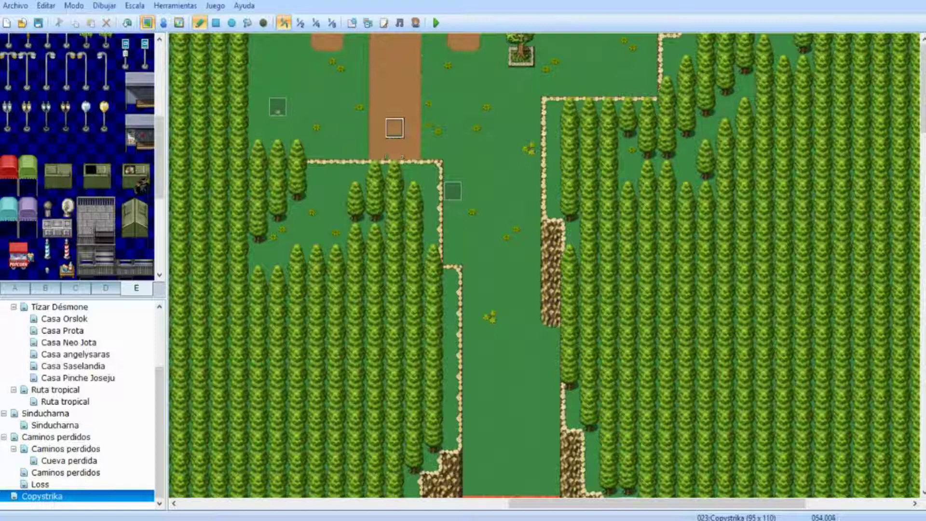
# - In the Copystrika transfer event at (057,007), replace the player route's Mover Abajo command with Mover Arriba and save the event
pyautogui.click(164, 22)
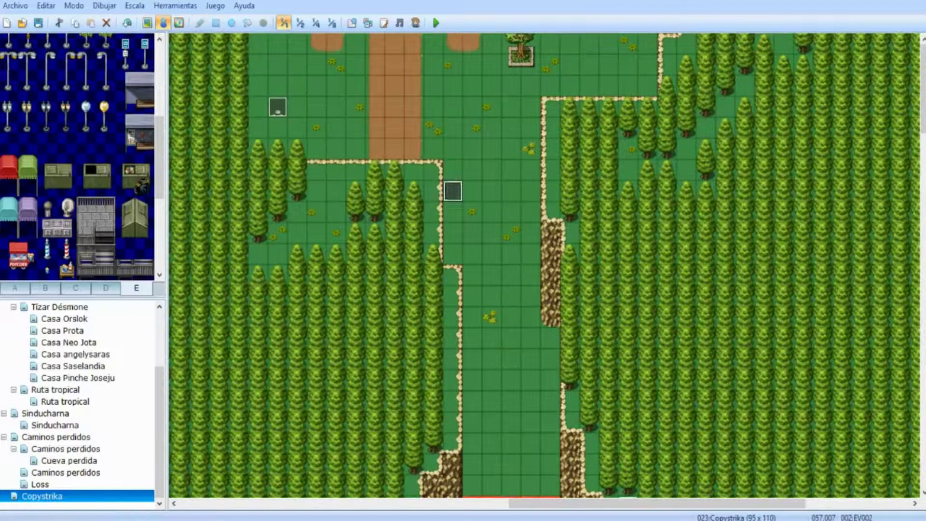
pyautogui.doubleClick(452, 191)
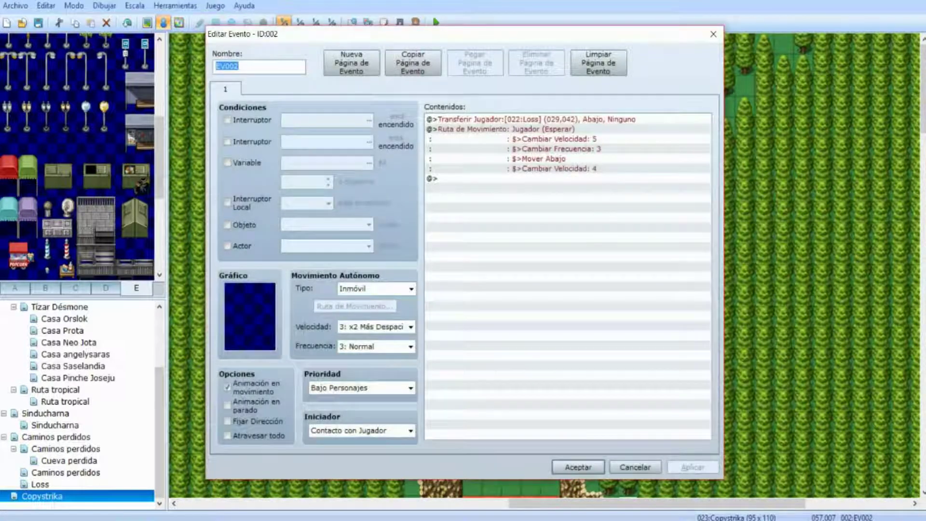
pyautogui.click(531, 119)
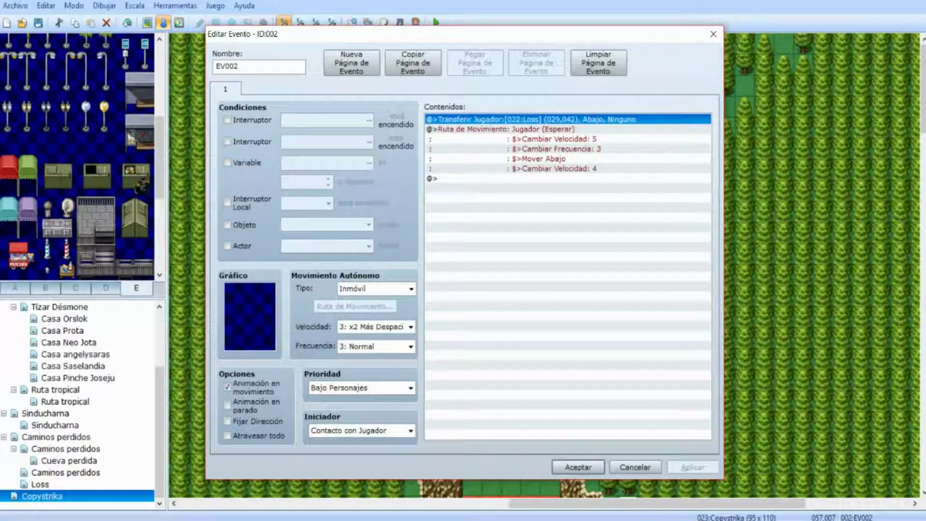
pyautogui.click(530, 129)
pyautogui.rightClick(598, 129)
pyautogui.click(613, 153)
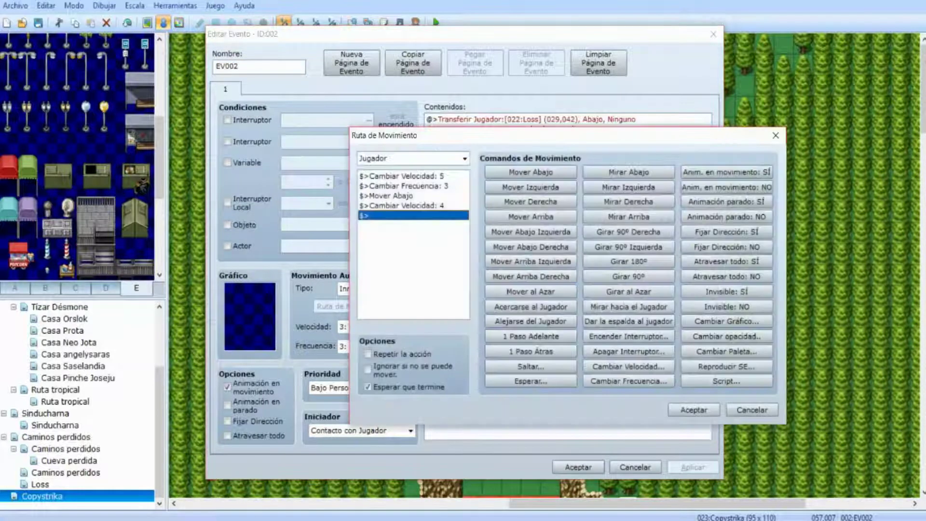
pyautogui.click(413, 196)
pyautogui.press('Delete')
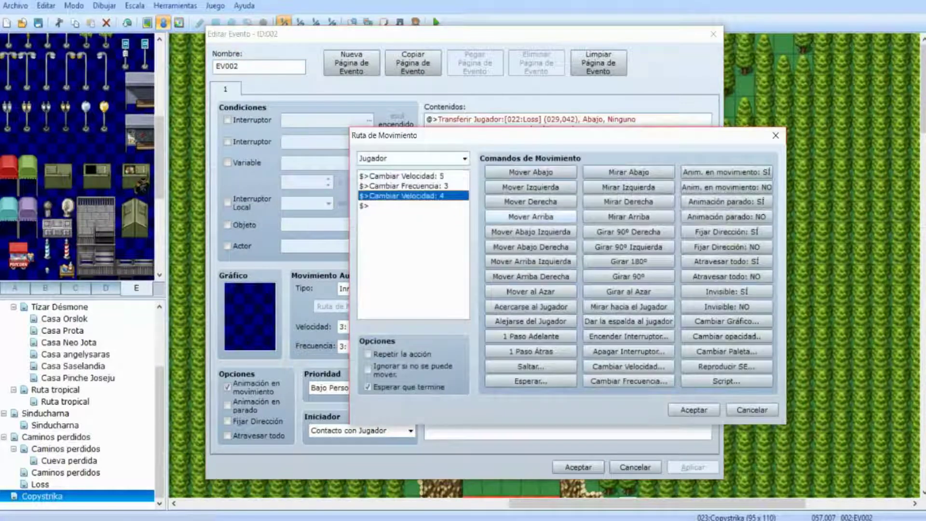
pyautogui.click(530, 217)
pyautogui.click(694, 410)
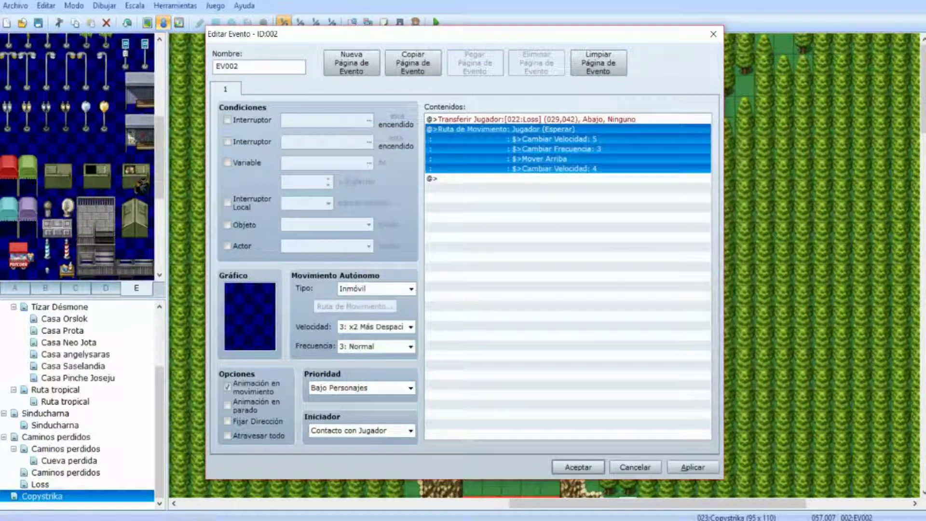
pyautogui.click(579, 467)
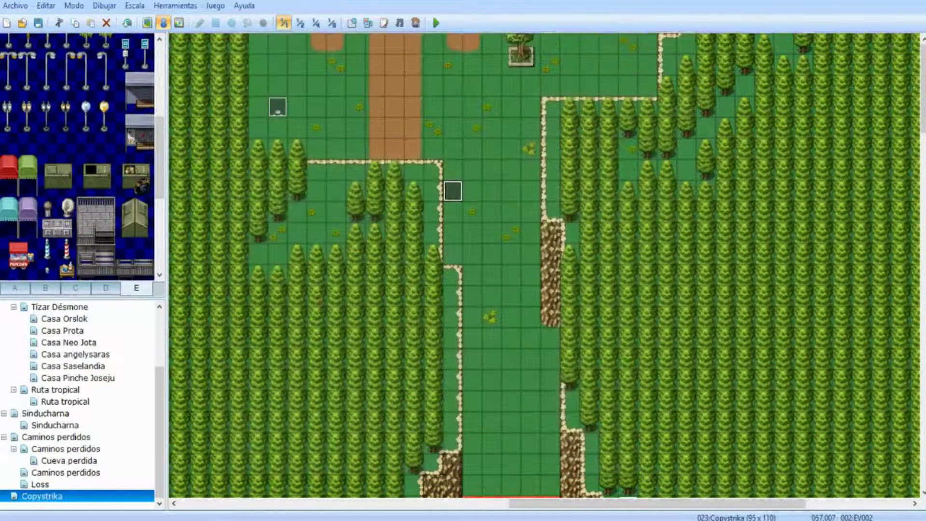
# - Playtest a new game and walk the character south from Loss through the transfer into Copystrika
pyautogui.click(436, 23)
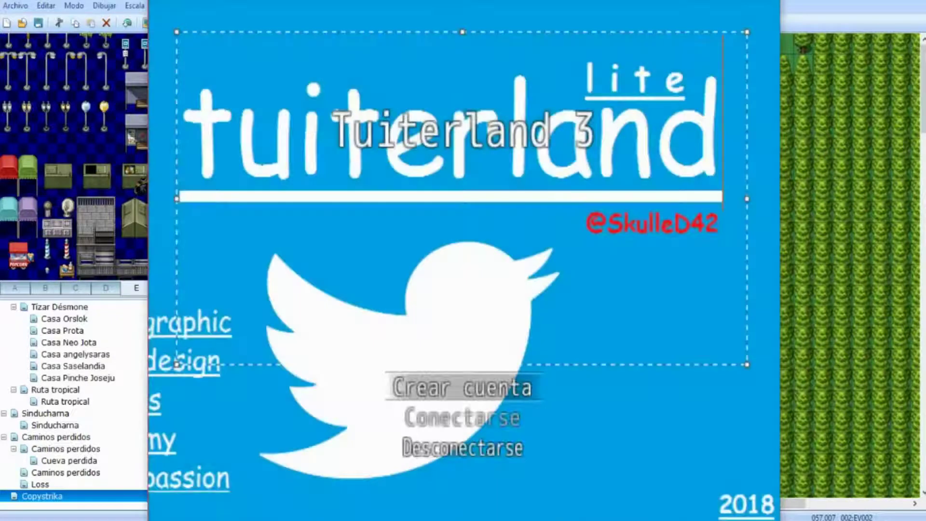
pyautogui.press('Return')
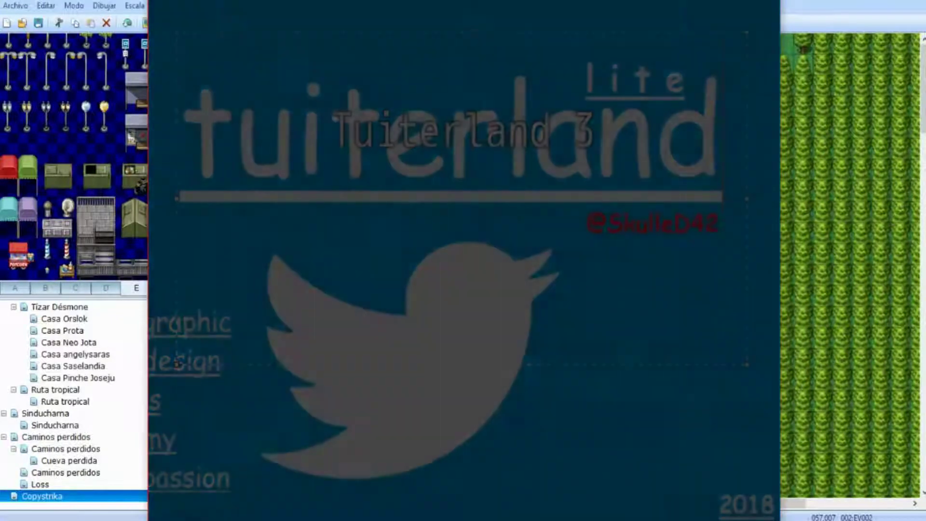
pyautogui.press('Left')
pyautogui.press('Down')
pyautogui.press('Down')
pyautogui.press('Down')
pyautogui.press('Down')
pyautogui.press('Down')
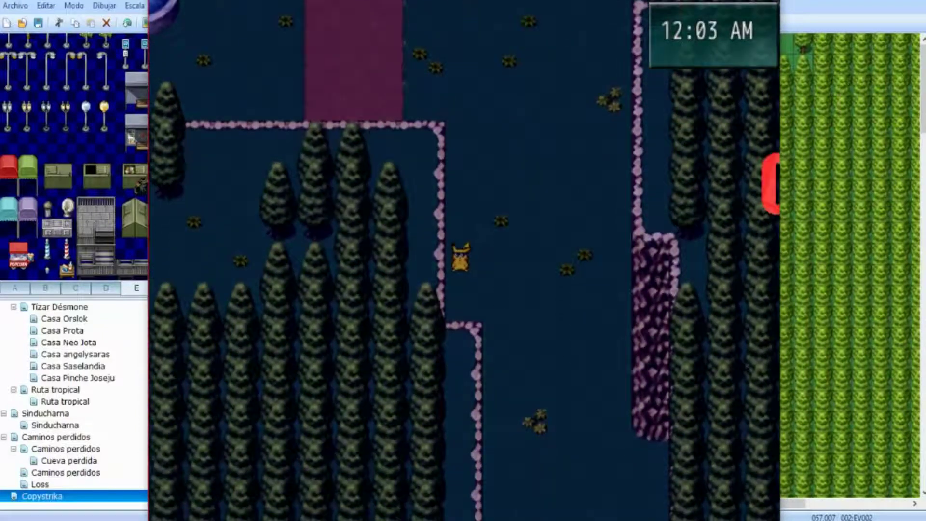
# - Walk north and south across the Loss–Copystrika border to test both transfers, and quit the playtest
pyautogui.press('Up')
pyautogui.press('Up')
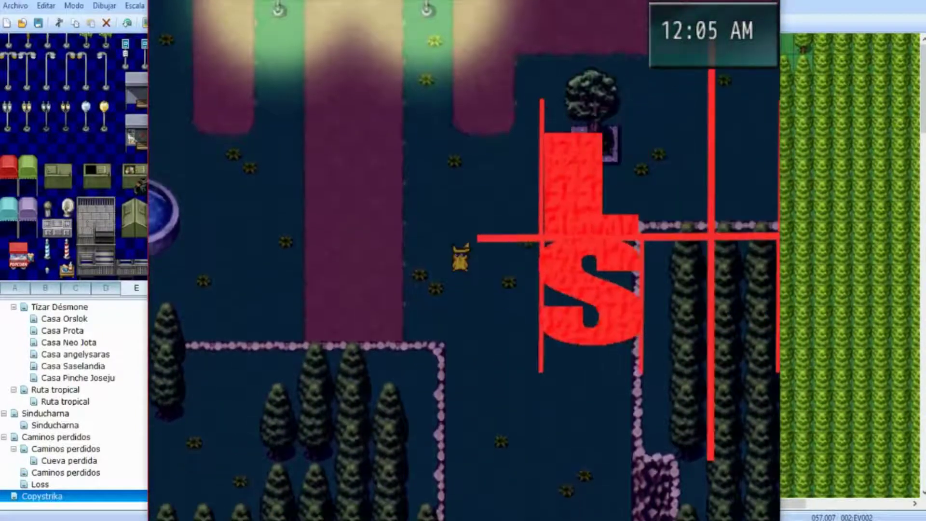
pyautogui.press('Down')
pyautogui.press('Up')
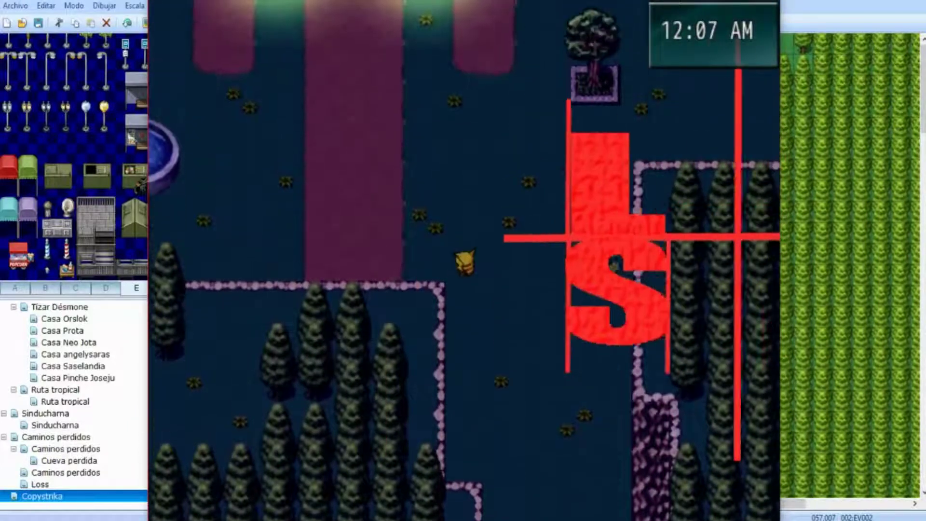
pyautogui.press('Down')
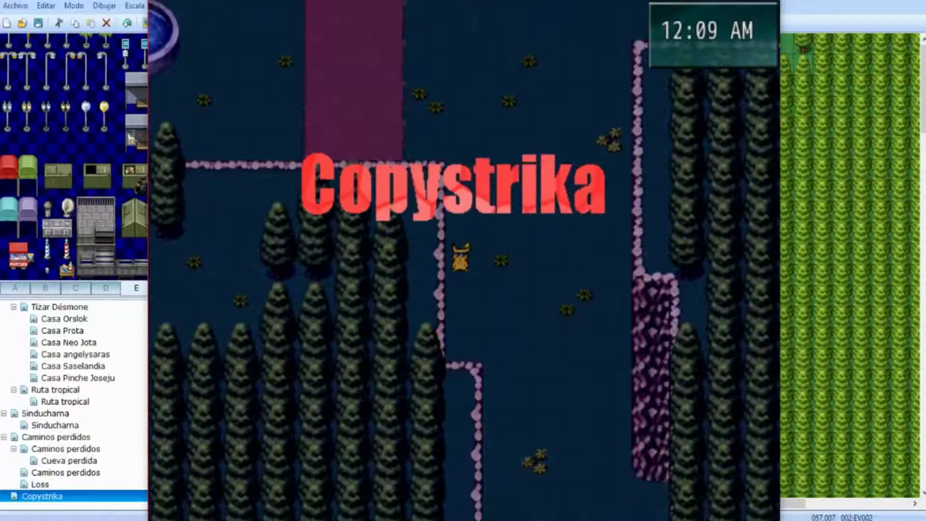
pyautogui.hotkey('alt', 'F4')
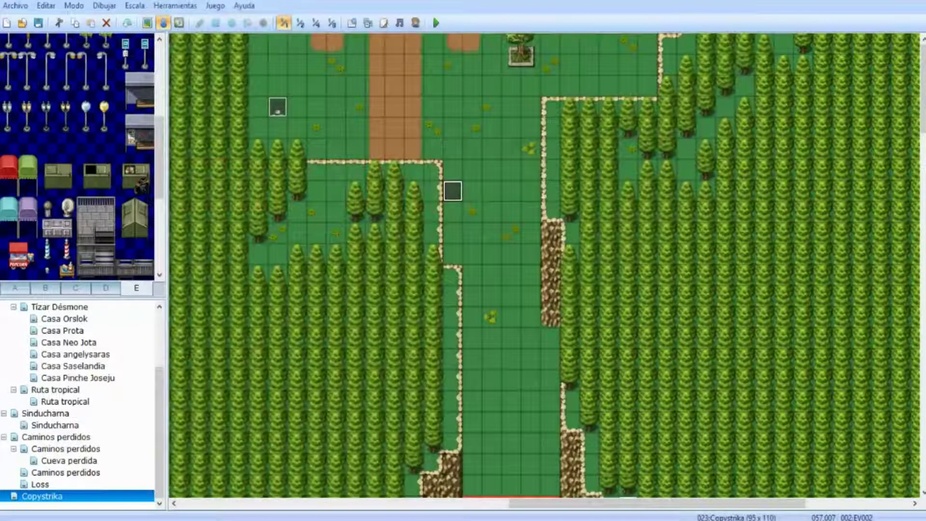
# - Copy the transfer event at (057,007) onto the four tiles east of it, (058,007) to (061,007)
pyautogui.hotkey('ctrl', 'c')
pyautogui.press('Right')
pyautogui.hotkey('ctrl', 'v')
pyautogui.press('Right')
pyautogui.hotkey('ctrl', 'v')
pyautogui.press('Right')
pyautogui.hotkey('ctrl', 'v')
pyautogui.press('Right')
pyautogui.hotkey('ctrl', 'v')
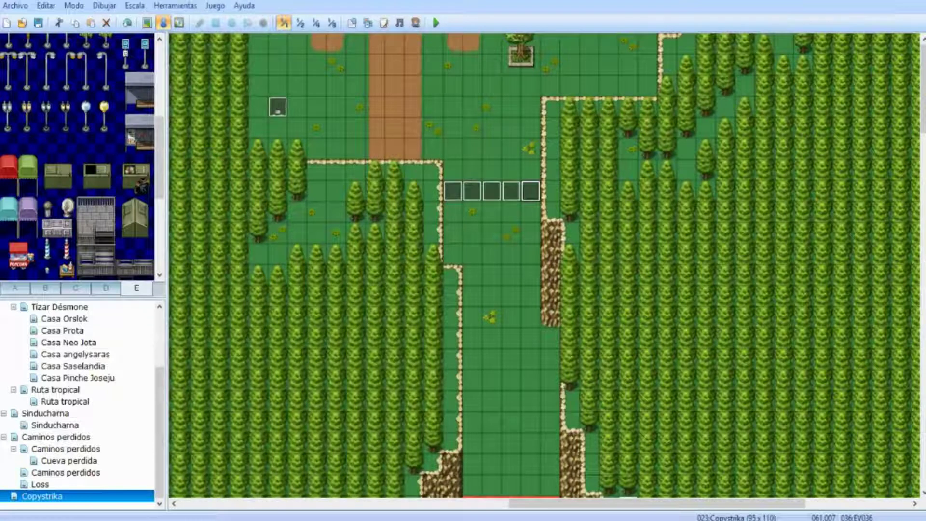
# - Set the transfer destination of the Copystrika event at (058,007) to Loss (030,042) and save it
pyautogui.doubleClick(473, 191)
pyautogui.rightClick(611, 123)
pyautogui.click(633, 142)
pyautogui.click(636, 231)
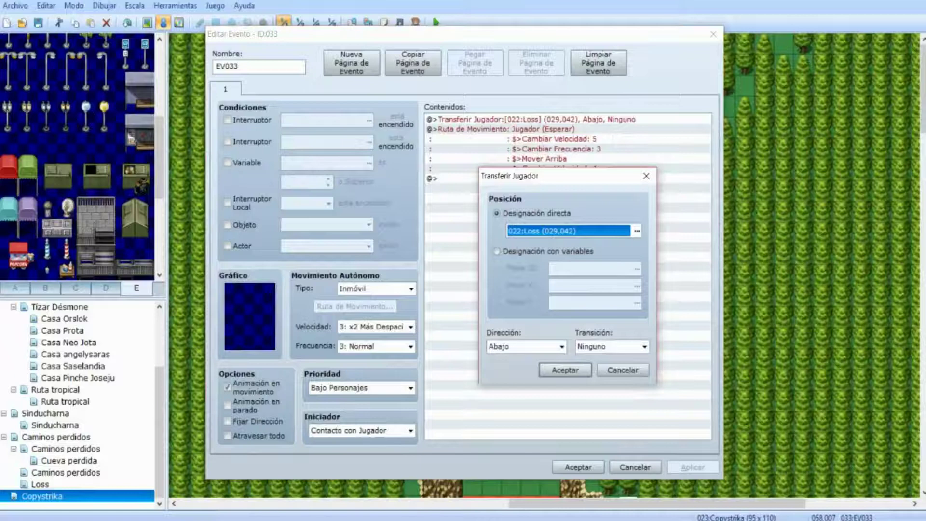
pyautogui.press('space')
pyautogui.press('Return')
pyautogui.press('Return')
pyautogui.click(578, 467)
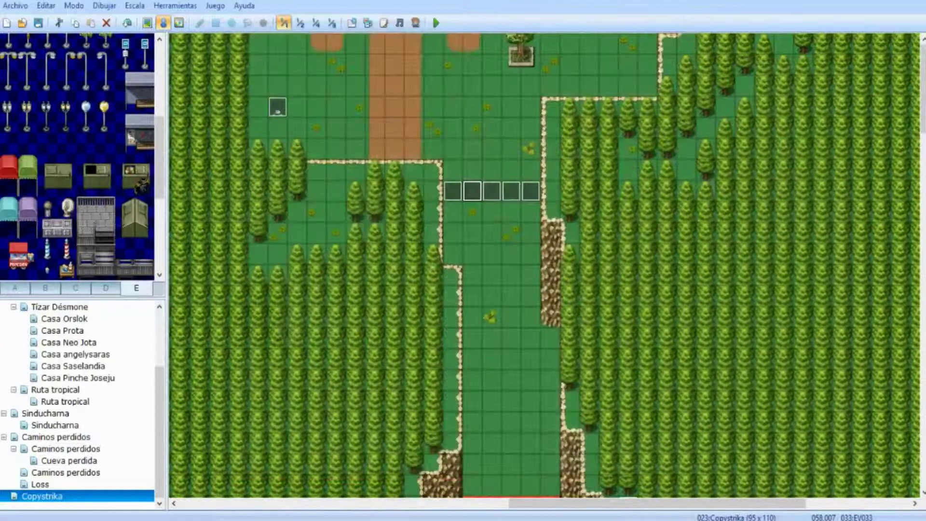
# - Set the transfer destination of the Copystrika event at (059,007) to the matching tile on Loss and save it
pyautogui.doubleClick(492, 191)
pyautogui.rightClick(632, 118)
pyautogui.click(660, 140)
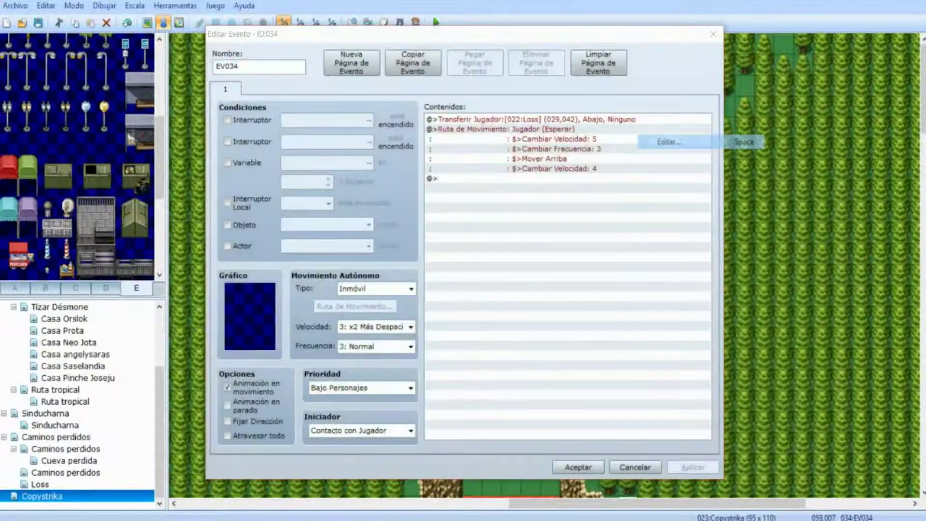
pyautogui.click(636, 230)
pyautogui.press('space')
pyautogui.press('Return')
pyautogui.press('Return')
pyautogui.press('Return')
# - Reopen the edited Copystrika transfer event at (058,007) and check its destination on Loss
pyautogui.press('Return')
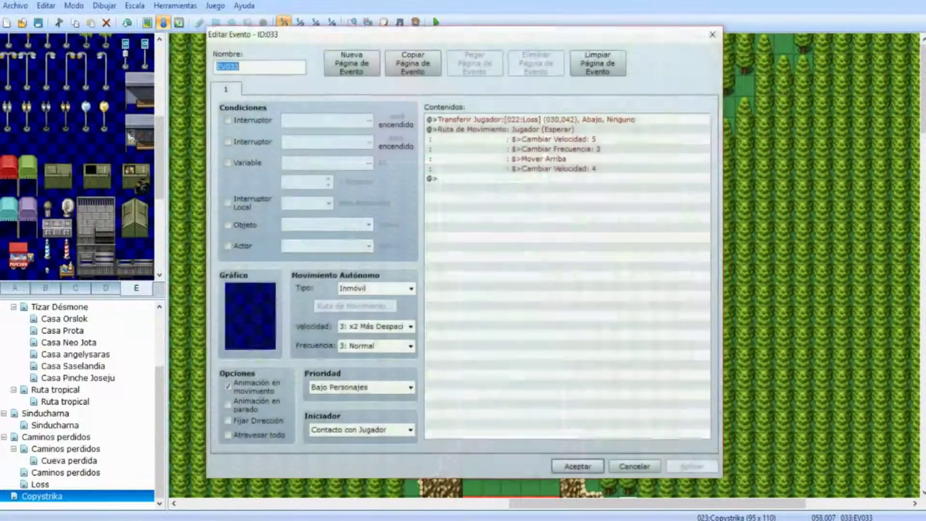
pyautogui.press('Return')
pyautogui.press('Return')
pyautogui.press('Return')
pyautogui.press('Left')
pyautogui.press('Return')
pyautogui.press('Return')
pyautogui.press('Left')
pyautogui.press('Return')
pyautogui.press('Return')
# - Set the transfer destination of the Copystrika event at (060,007) to the matching tile on Loss and save it
pyautogui.press('Return')
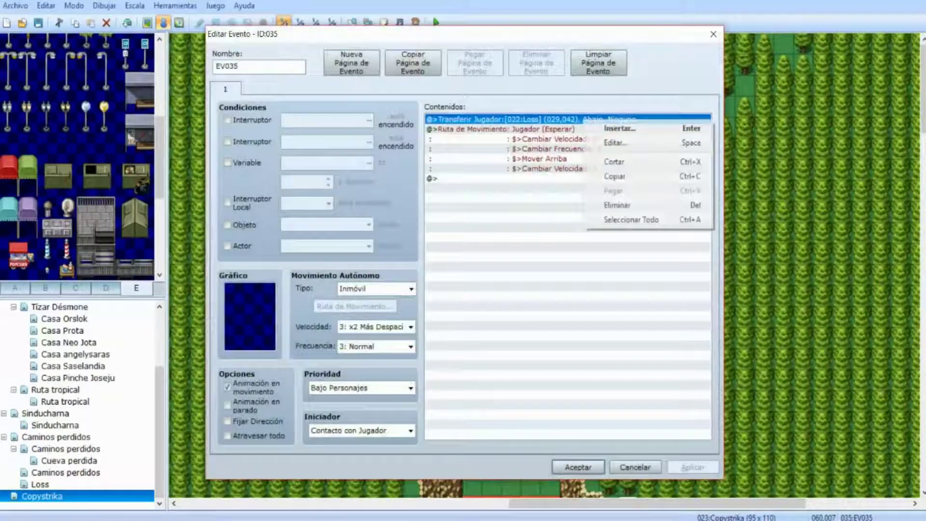
pyautogui.click(615, 143)
pyautogui.click(634, 230)
pyautogui.click(666, 371)
pyautogui.press('Return')
pyautogui.press('Return')
pyautogui.press('Return')
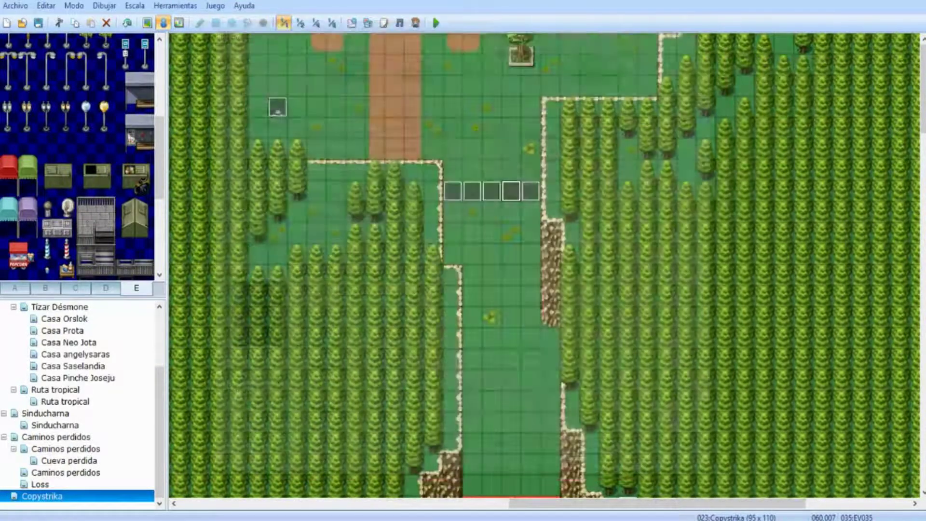
# - Set the transfer destination of the Copystrika event at (061,007) to Loss (033,042) and save it
pyautogui.press('Right')
pyautogui.press('Return')
pyautogui.press('Return')
pyautogui.press('Return')
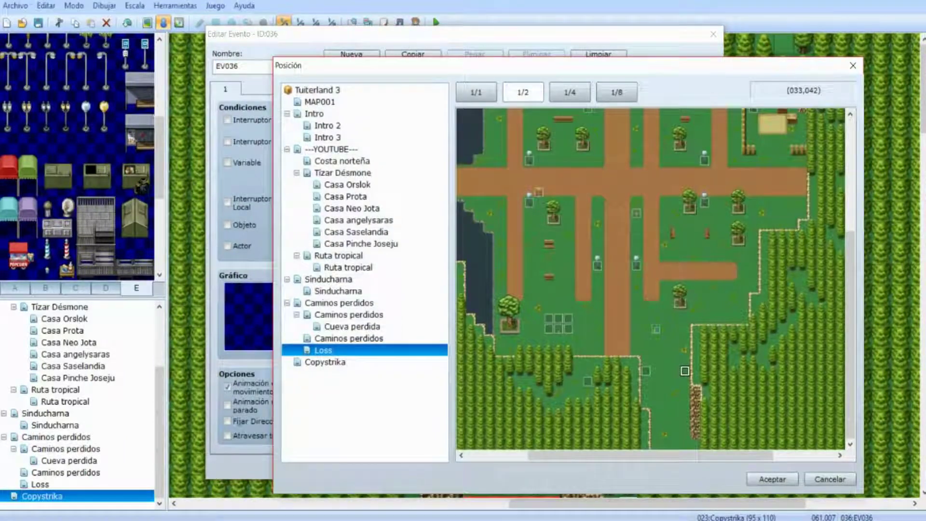
pyautogui.press('Return')
pyautogui.press('Return')
pyautogui.press('Return')
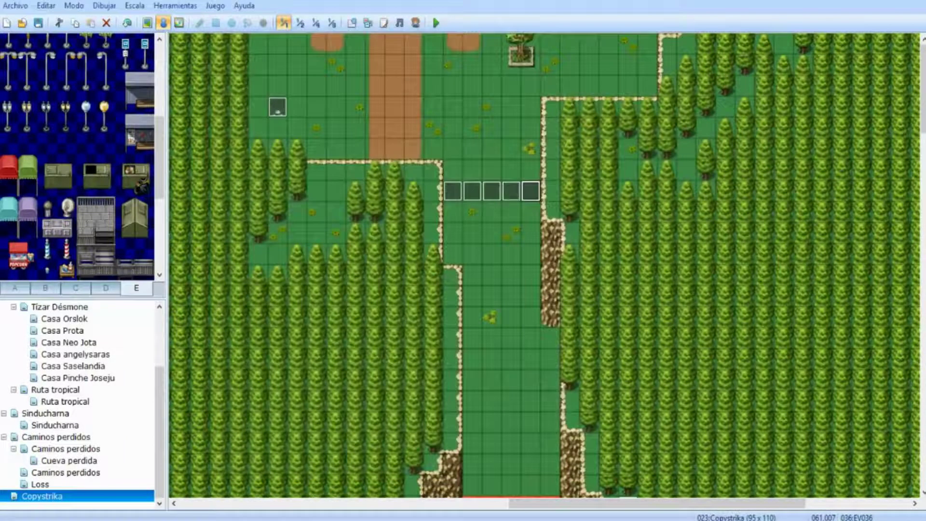
# - On the Loss map, paste copies of the transfer event at (029,042) onto the four tiles east of it
pyautogui.click(40, 484)
pyautogui.scroll(-2, 558, 265)
pyautogui.click(536, 340)
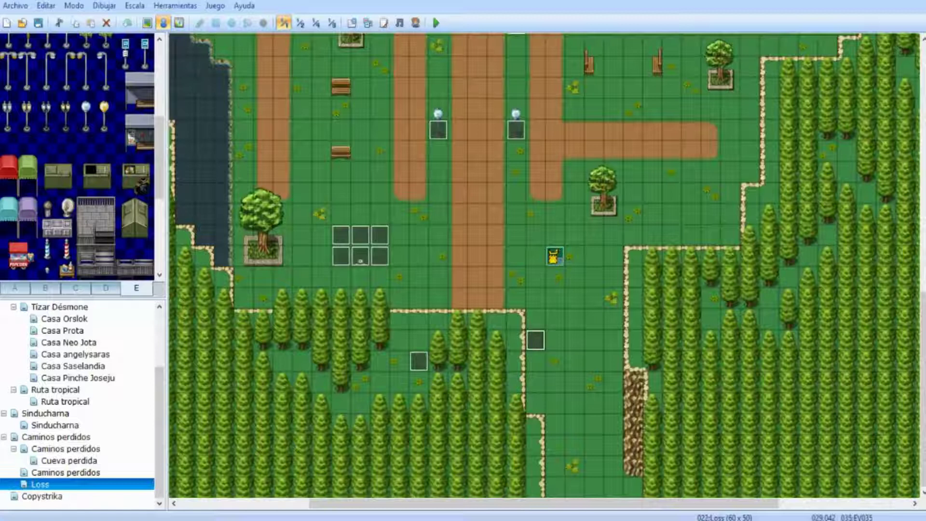
pyautogui.click(555, 340)
pyautogui.hotkey('ctrl', 'v')
pyautogui.click(574, 341)
pyautogui.hotkey('ctrl', 'v')
pyautogui.click(593, 340)
pyautogui.hotkey('ctrl', 'v')
pyautogui.click(614, 340)
pyautogui.hotkey('ctrl', 'v')
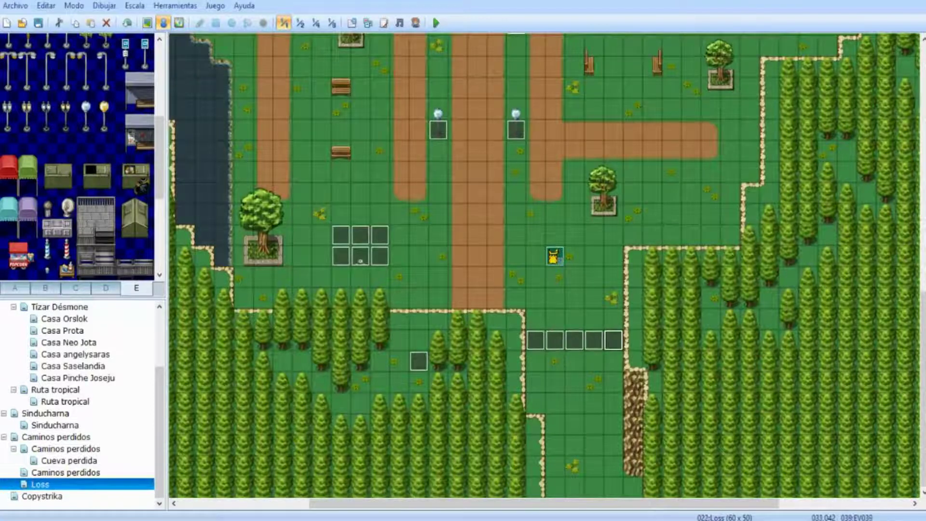
# - Set the transfer destination of the Loss event at (030,042) to the matching tile on Copystrika and save it
pyautogui.doubleClick(555, 340)
pyautogui.rightClick(592, 120)
pyautogui.click(613, 144)
pyautogui.click(637, 231)
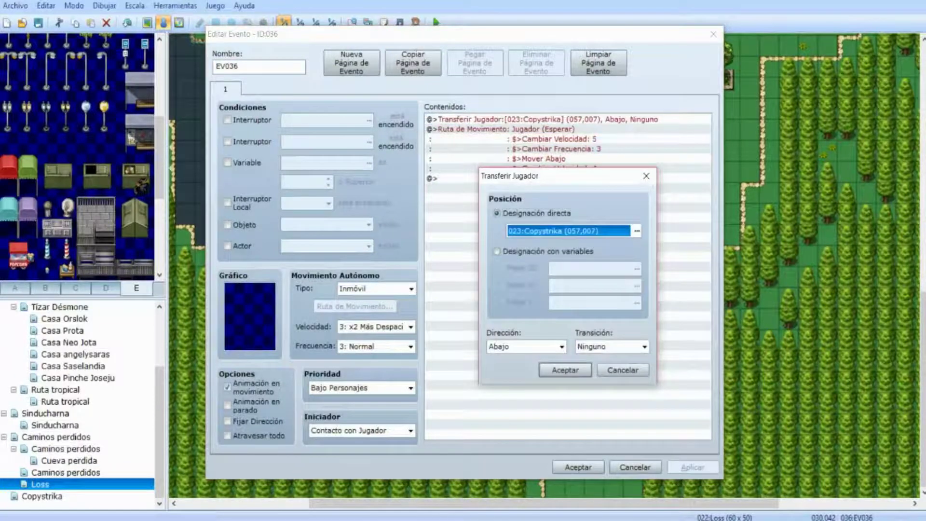
pyautogui.doubleClick(657, 187)
pyautogui.press('Return')
pyautogui.click(578, 467)
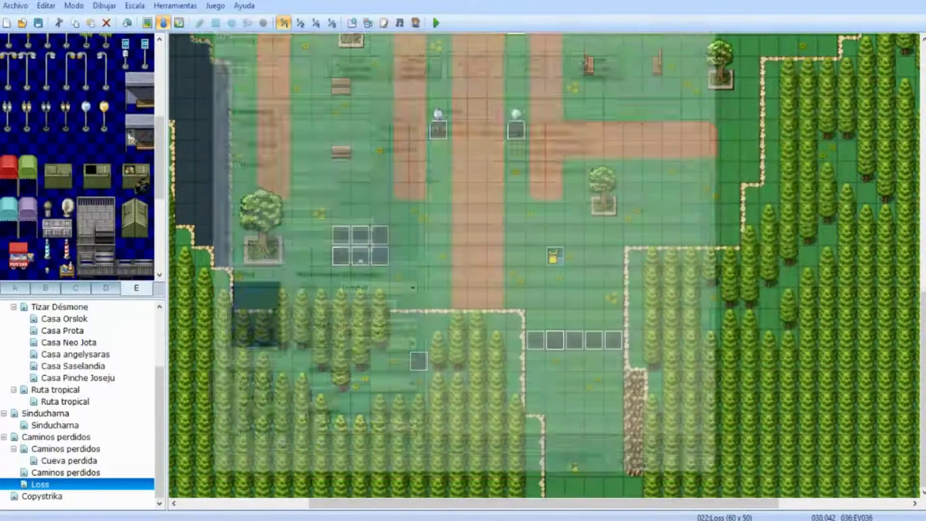
# - Set the transfer destination of the Loss event at (031,042) to Copystrika (059,007), save it, and recheck the event to its west
pyautogui.doubleClick(574, 340)
pyautogui.rightClick(616, 120)
pyautogui.click(642, 144)
pyautogui.click(569, 231)
pyautogui.click(637, 231)
pyautogui.click(660, 187)
pyautogui.click(771, 477)
pyautogui.click(565, 370)
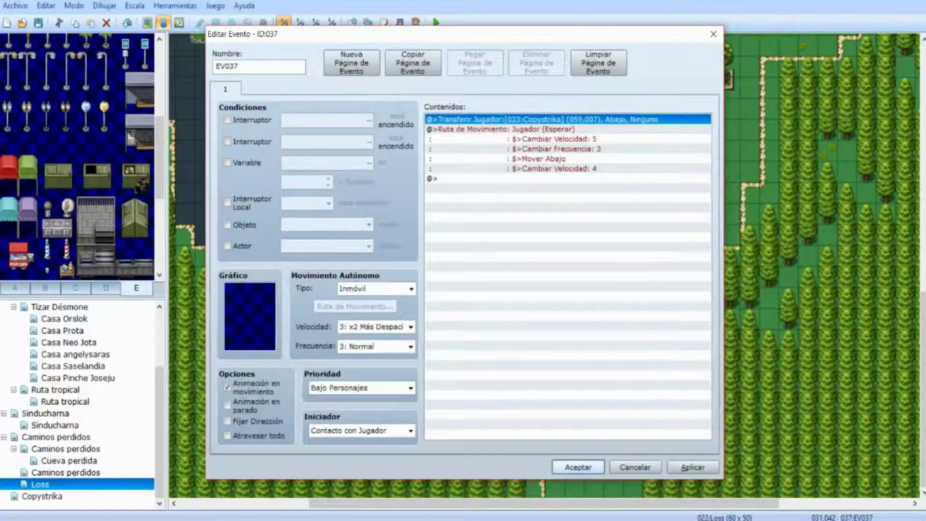
pyautogui.click(579, 467)
pyautogui.doubleClick(555, 340)
pyautogui.press('Escape')
# - Set the transfer destination of the Loss event at (032,042) to Copystrika (060,007)
pyautogui.doubleClick(594, 340)
pyautogui.click(600, 120)
pyautogui.rightClick(600, 120)
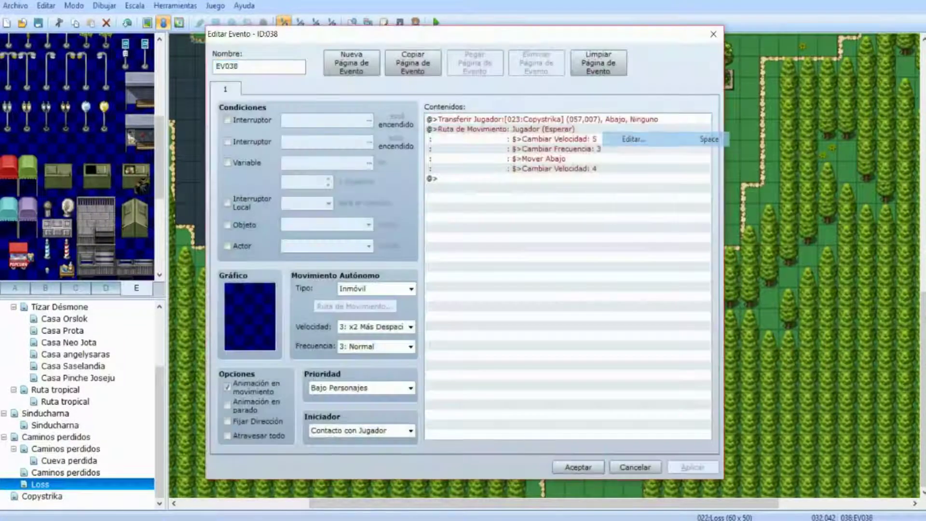
pyautogui.click(627, 139)
pyautogui.click(636, 231)
pyautogui.click(655, 186)
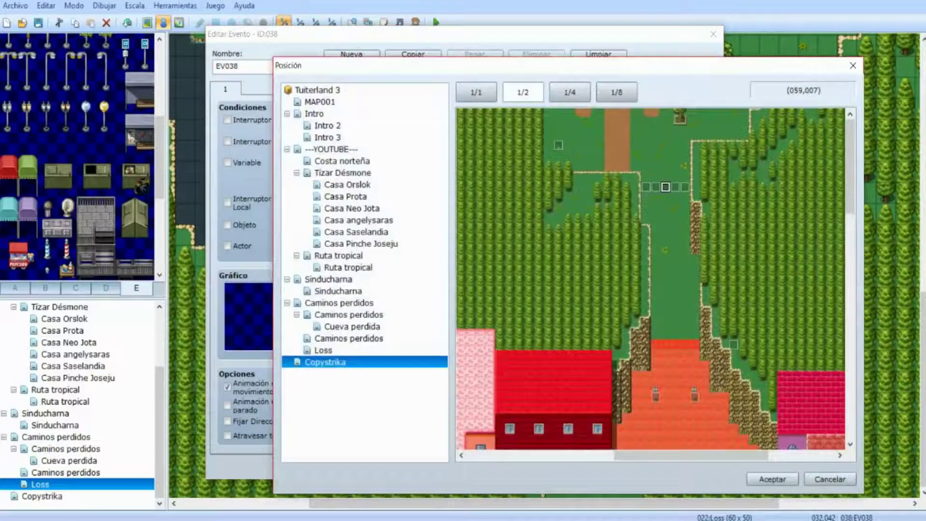
pyautogui.press('Return')
pyautogui.press('Return')
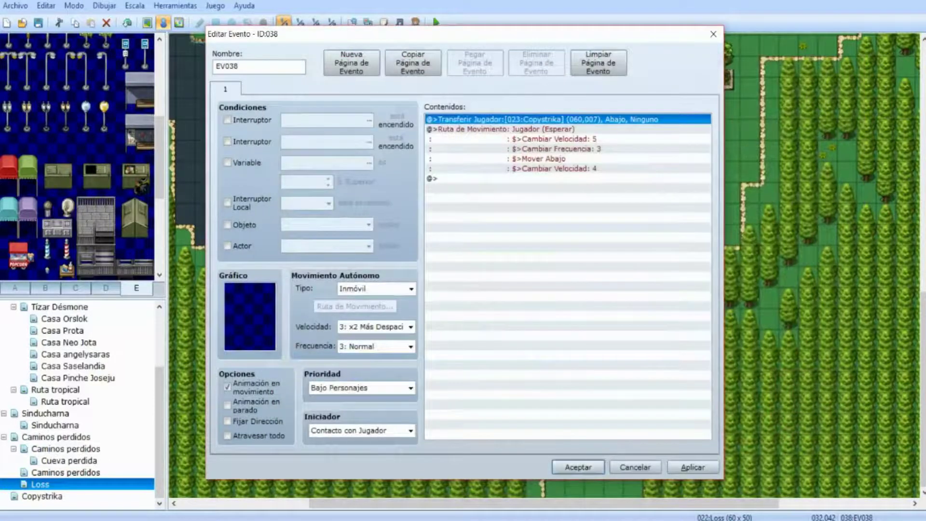
# - Confirm event EV038 and update the Transfer Player destination on Copystrika in event EV039, the easternmost of the five exit events
pyautogui.press('Return')
pyautogui.doubleClick(615, 340)
pyautogui.rightClick(636, 120)
pyautogui.press('space')
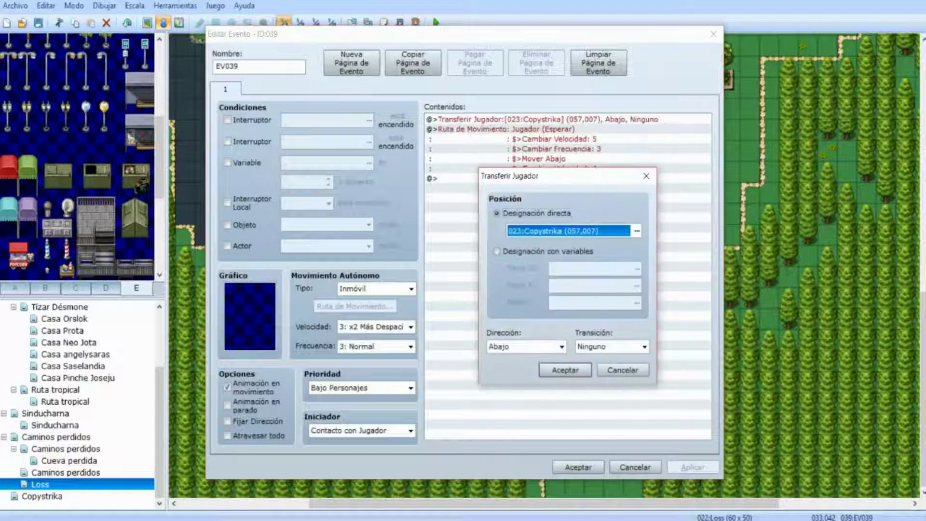
pyautogui.press('space')
pyautogui.press('Return')
pyautogui.press('Return')
pyautogui.press('Return')
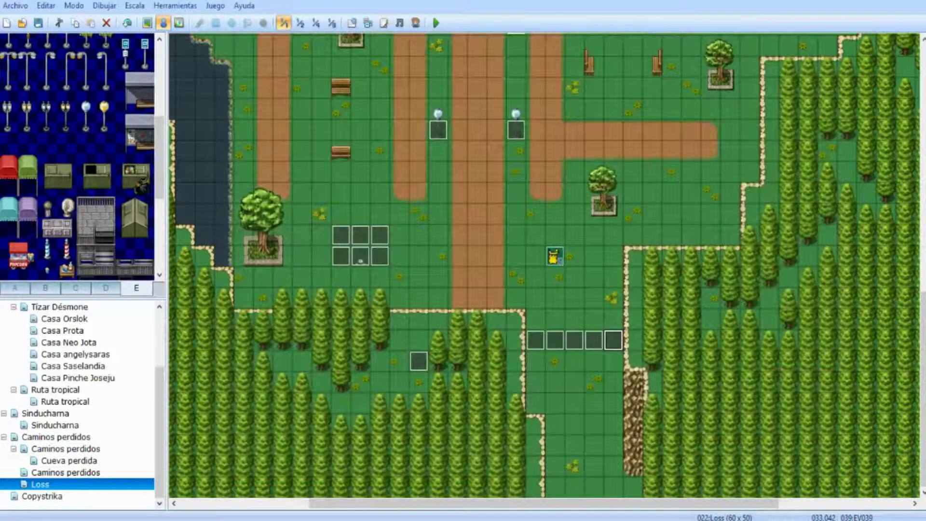
# - Place a small yellow-green plant tile on the Copystrika map's grass path, just below the east cliff
pyautogui.click(42, 496)
pyautogui.scroll(-1, 461, 312)
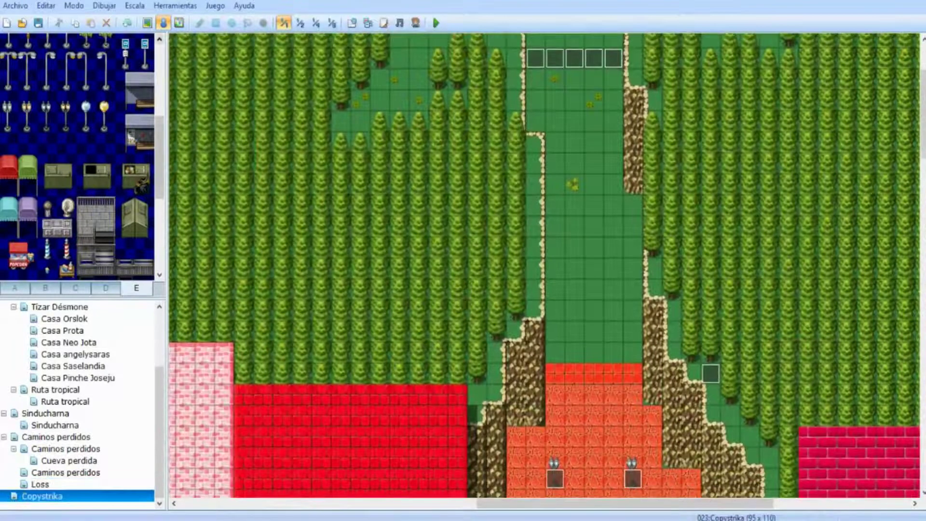
pyautogui.press('F5')
pyautogui.click(106, 288)
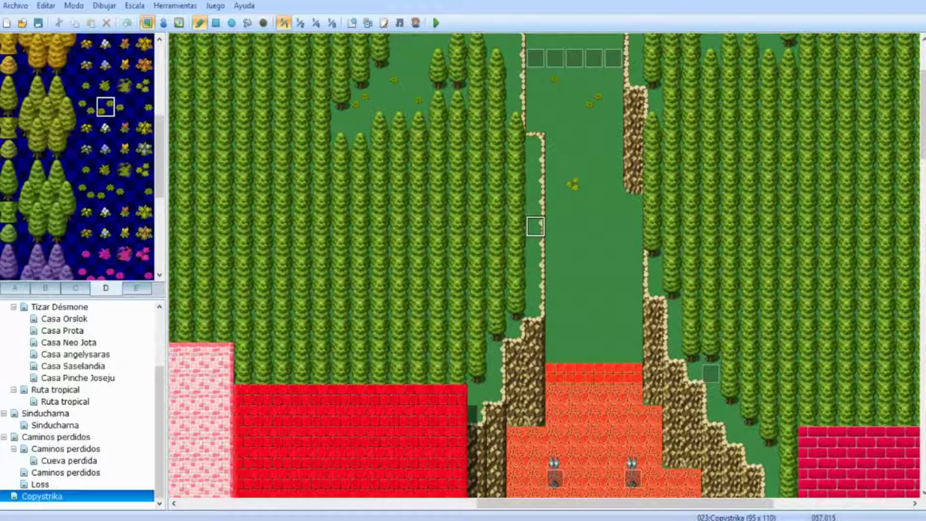
pyautogui.click(634, 205)
# - Place matching small plants at the southern edge of the Loss map, below the east cliff beside the path
pyautogui.click(40, 484)
pyautogui.click(613, 487)
pyautogui.click(633, 488)
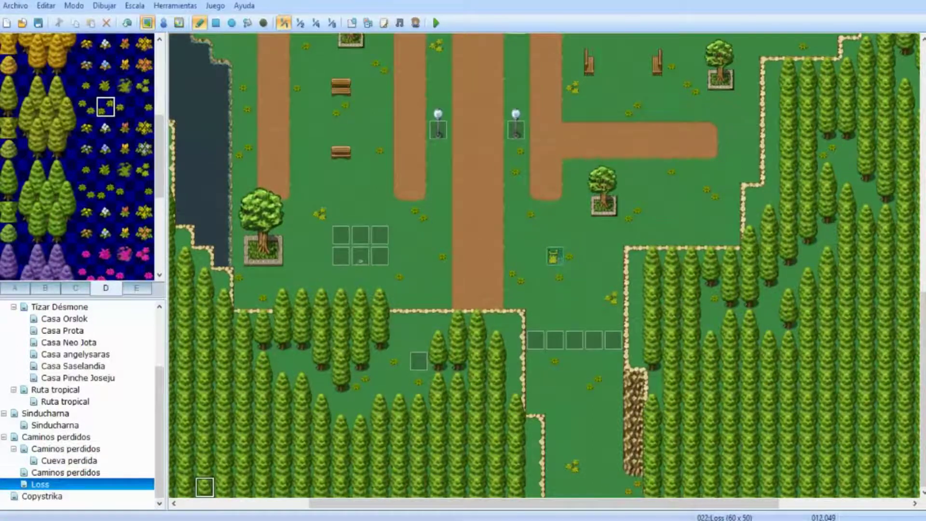
# - Scatter single small plant tiles down the middle stretch of Copystrika's grass path
pyautogui.click(42, 496)
pyautogui.click(125, 107)
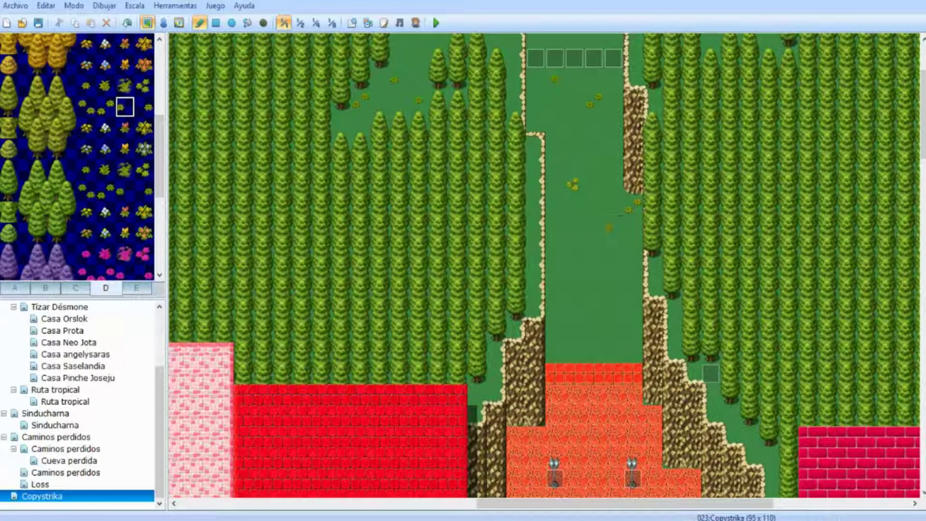
pyautogui.click(86, 85)
pyautogui.click(632, 227)
pyautogui.click(571, 290)
pyautogui.click(86, 86)
pyautogui.click(574, 269)
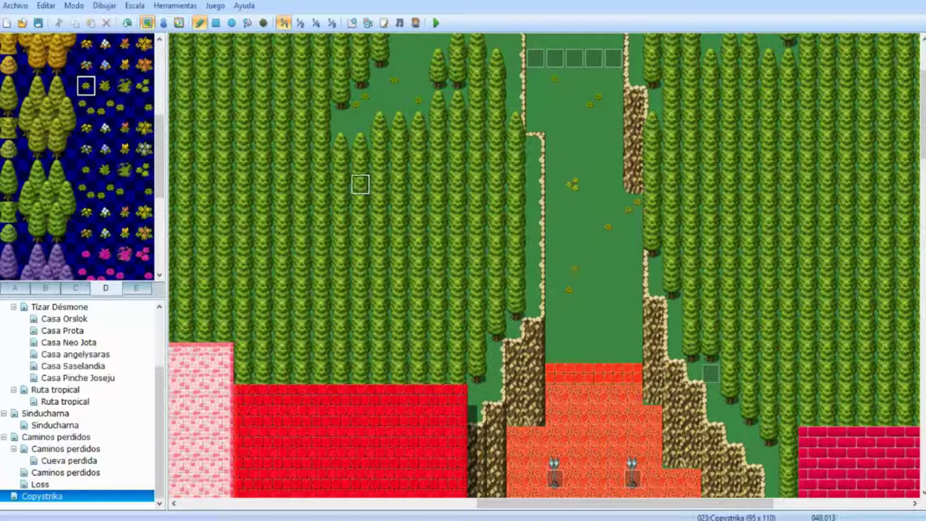
# - Add plant clusters to the southern end of Copystrika's grass path near the red paving, and save the project
pyautogui.click(144, 85)
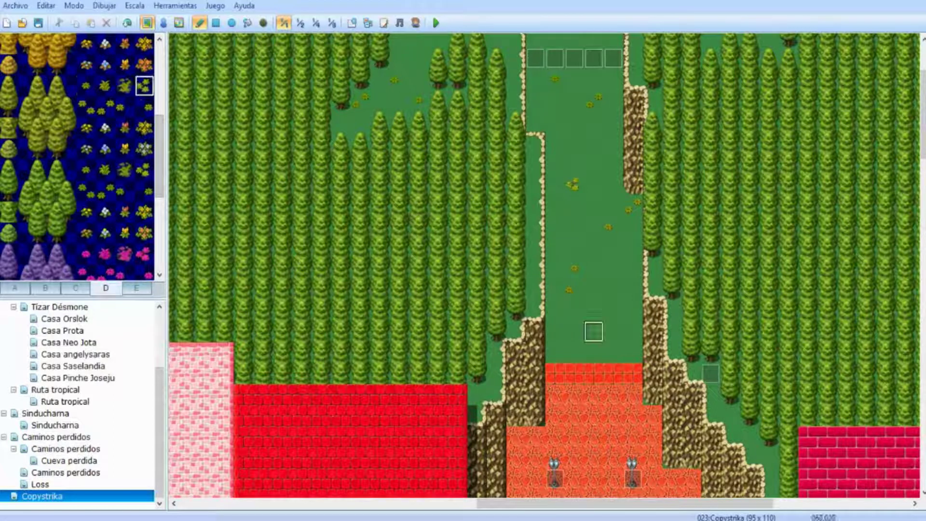
pyautogui.click(612, 352)
pyautogui.click(125, 106)
pyautogui.click(144, 107)
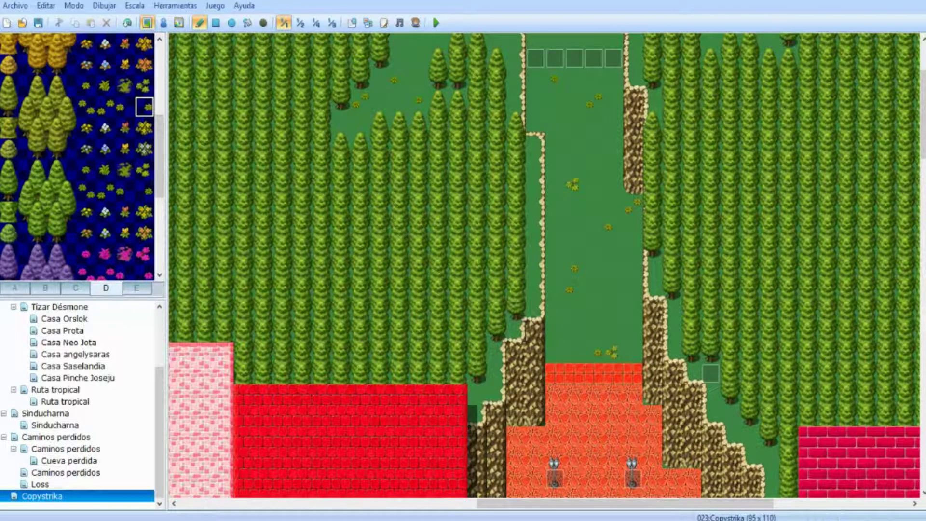
pyautogui.click(87, 107)
pyautogui.click(594, 292)
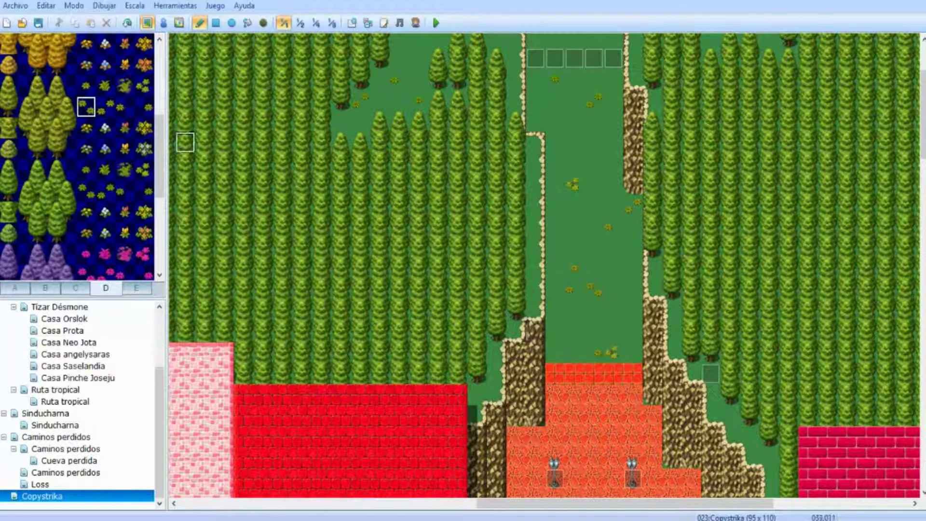
pyautogui.click(144, 107)
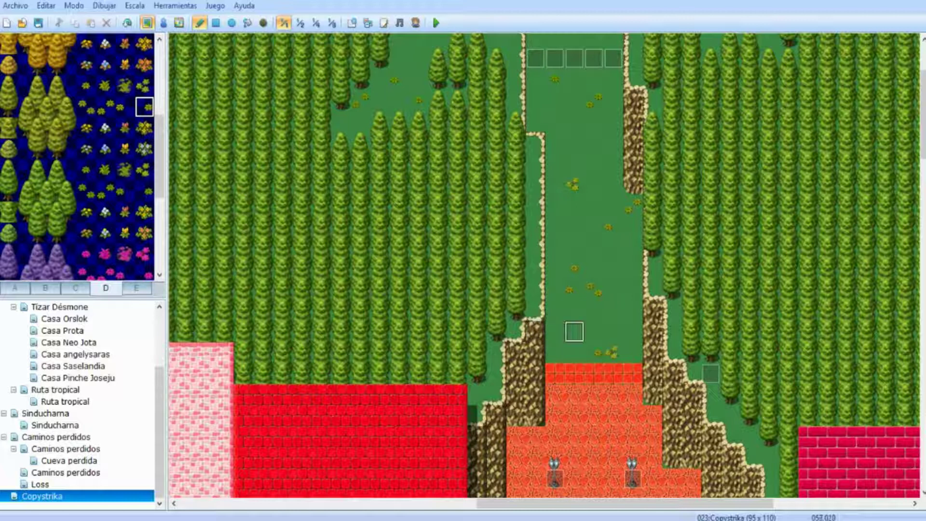
pyautogui.click(38, 22)
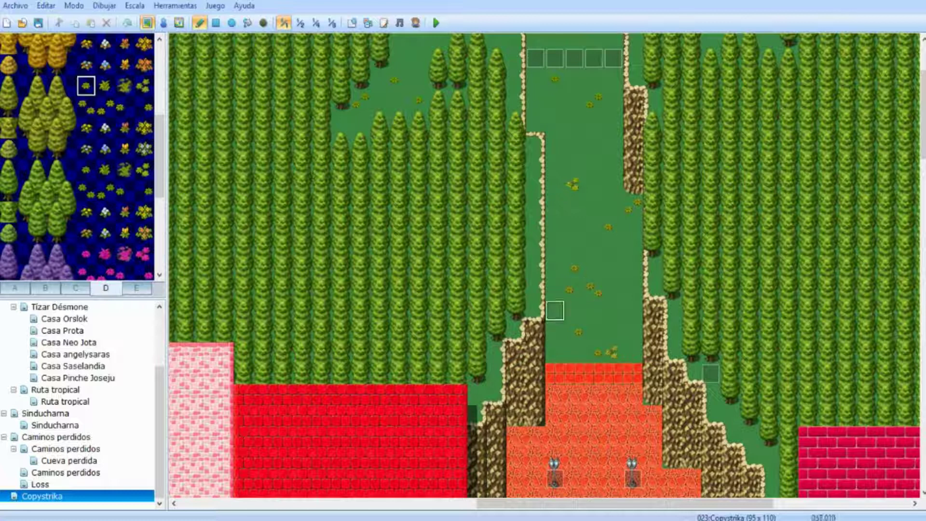
# - Place more small plants along both edges of Copystrika's grass path, just above the red paving
pyautogui.click(144, 107)
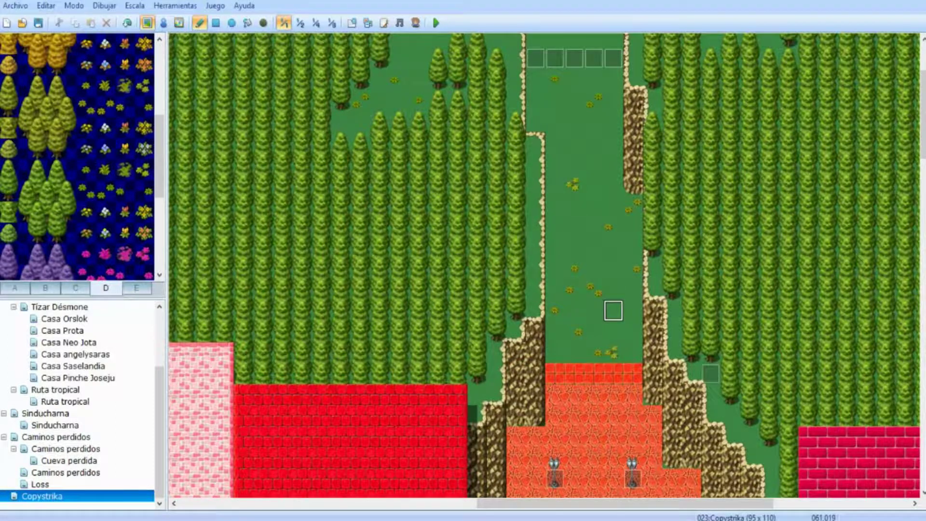
pyautogui.scroll(-1, 554, 183)
pyautogui.click(86, 85)
pyautogui.scroll(4, 526, 246)
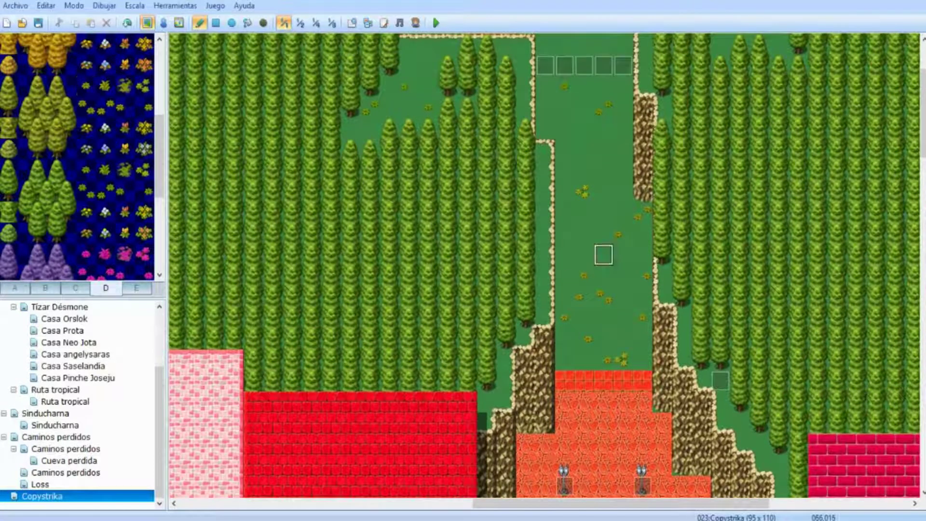
pyautogui.click(603, 297)
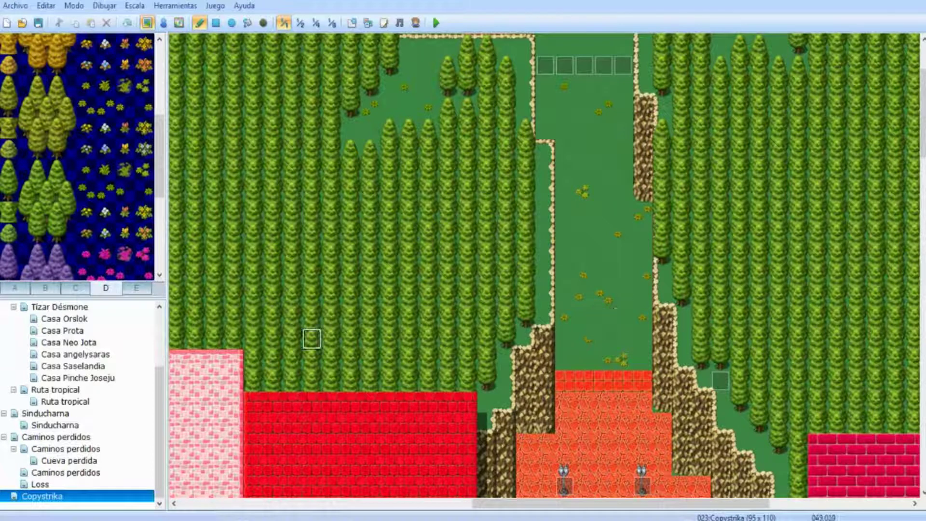
# - Examine the southern exit area of the Loss map and the overall layout of the Copystrika map
pyautogui.click(40, 484)
pyautogui.moveTo(393, 331)
pyautogui.mouseDown(button='middle')
pyautogui.moveTo(370, 203)
pyautogui.moveTo(378, 251)
pyautogui.mouseUp(button='middle')
pyautogui.moveTo(377, 195); pyautogui.dragTo(372, 403, button='middle')
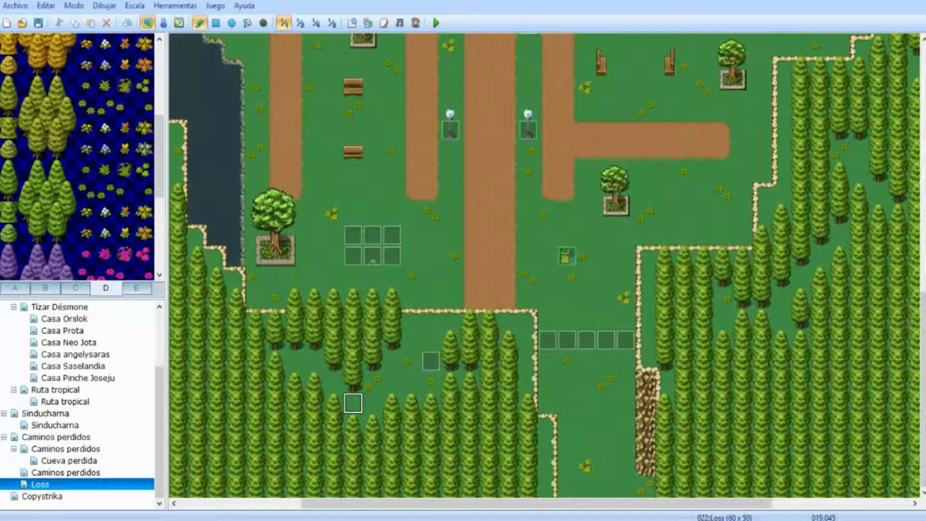
pyautogui.scroll(1, 295, 380)
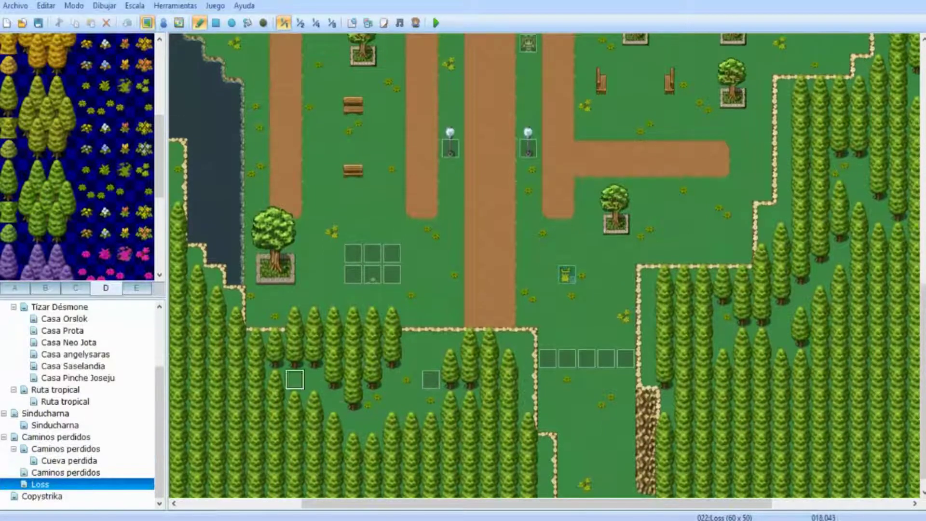
pyautogui.click(42, 496)
pyautogui.click(301, 23)
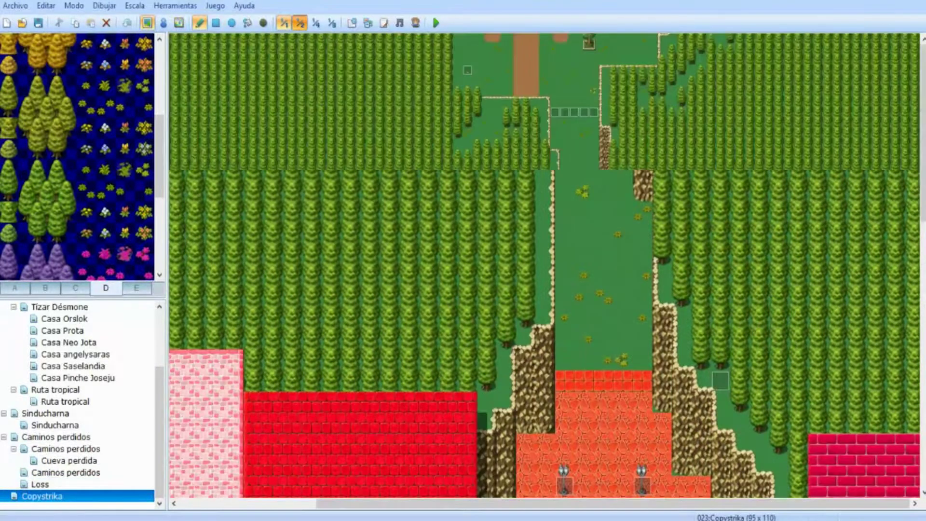
pyautogui.click(316, 23)
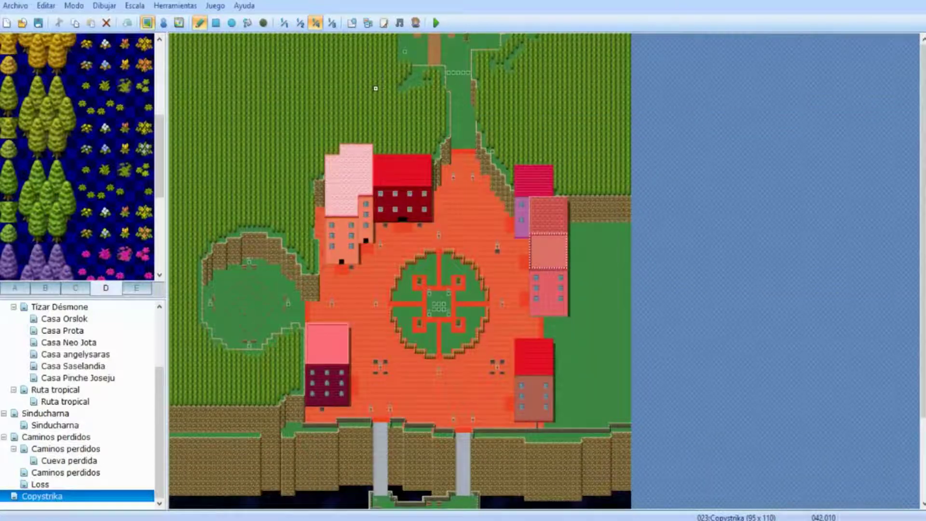
pyautogui.middleClick(467, 118)
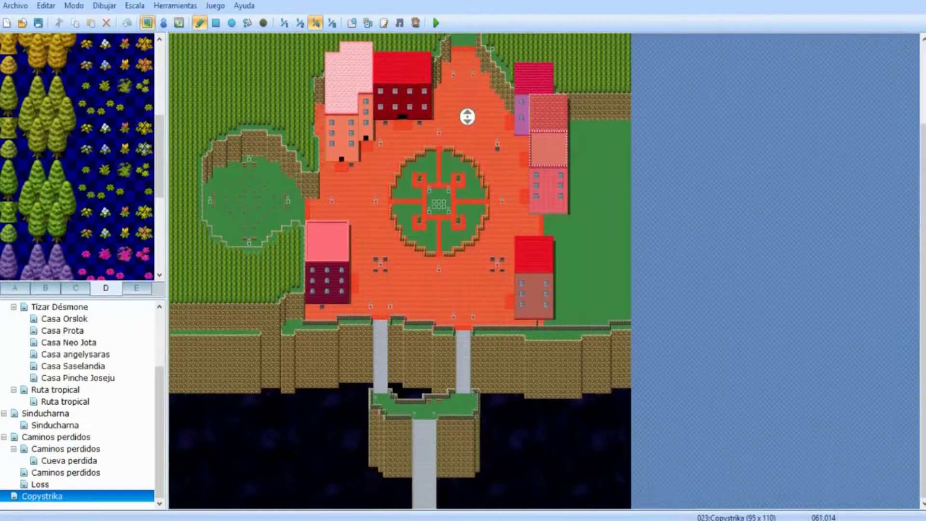
pyautogui.scroll(3, 429, 275)
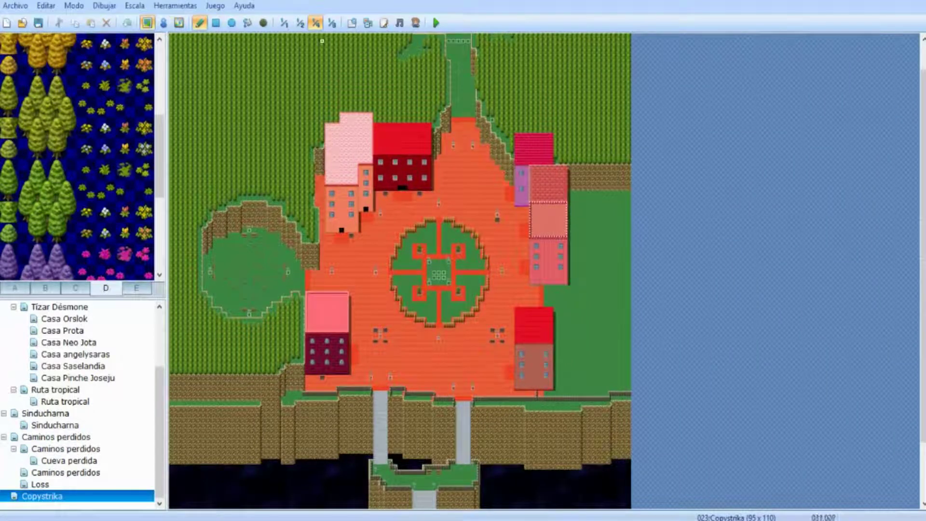
# - Inspect Copystrika's plaza, its eastern buildings and the empty grass behind them, along with the available vegetation tiles
pyautogui.click(300, 23)
pyautogui.middleClick(318, 130)
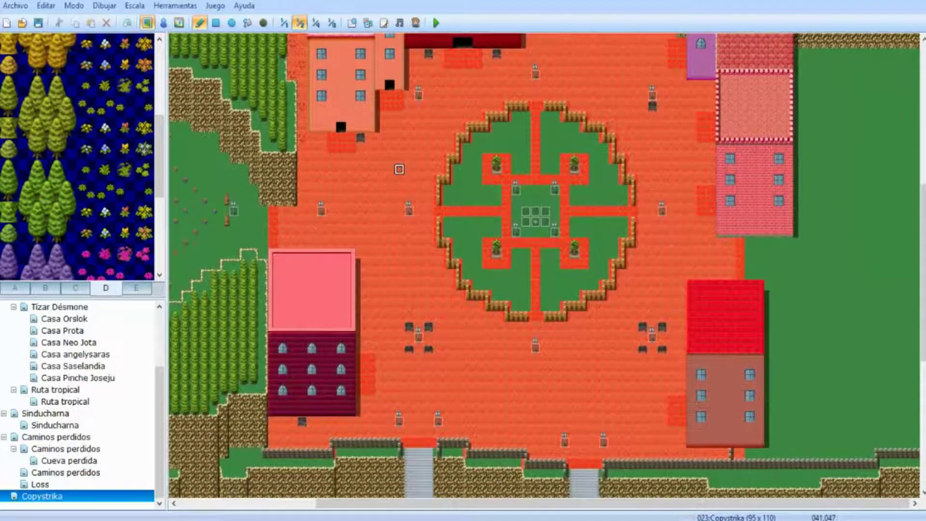
pyautogui.click(283, 23)
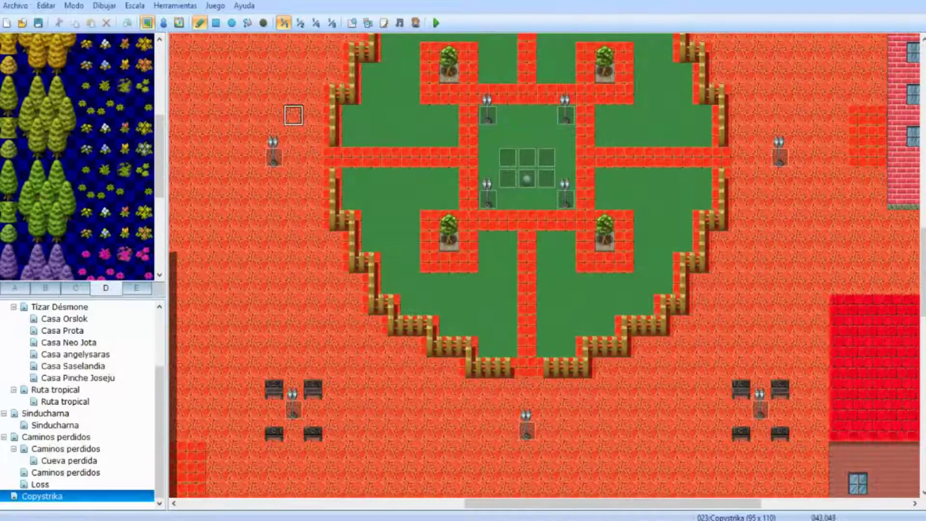
pyautogui.middleClick(287, 110)
pyautogui.moveTo(583, 220); pyautogui.dragTo(657, 166, button='middle')
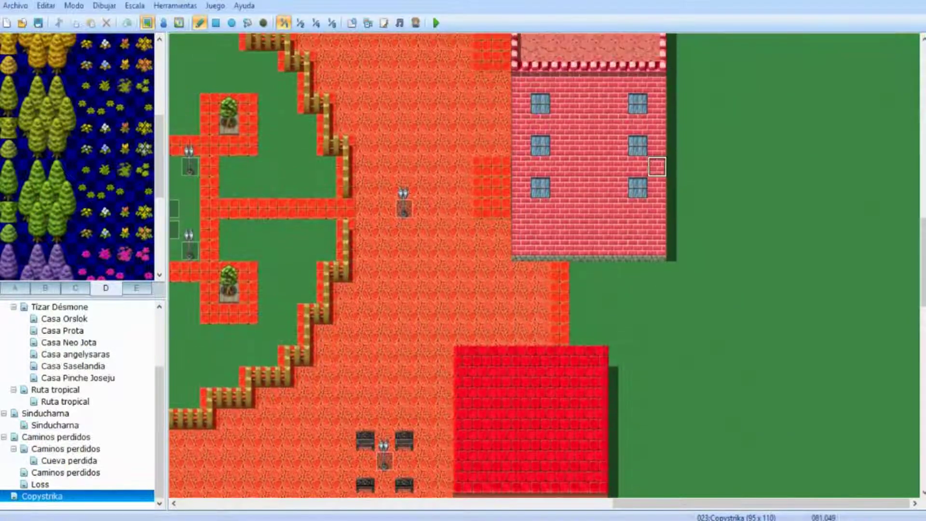
pyautogui.scroll(-5, 77, 157)
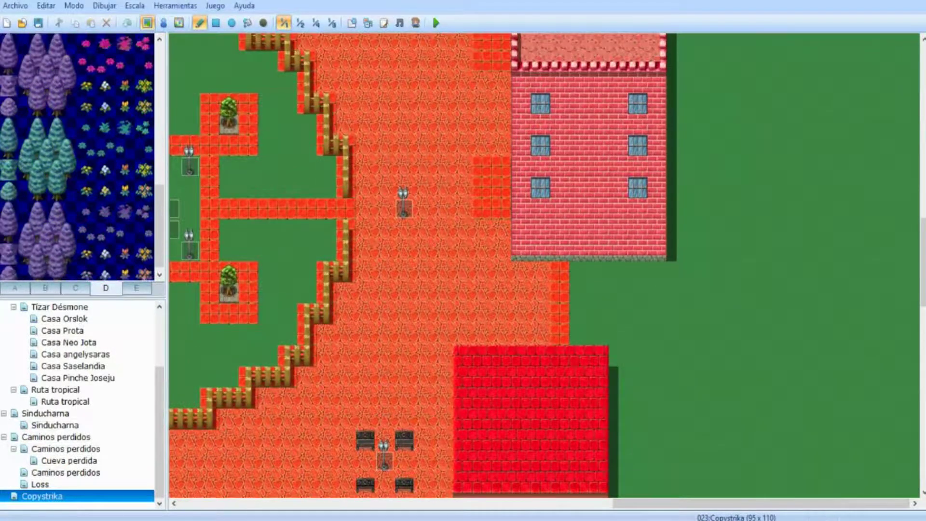
pyautogui.scroll(7, 78, 157)
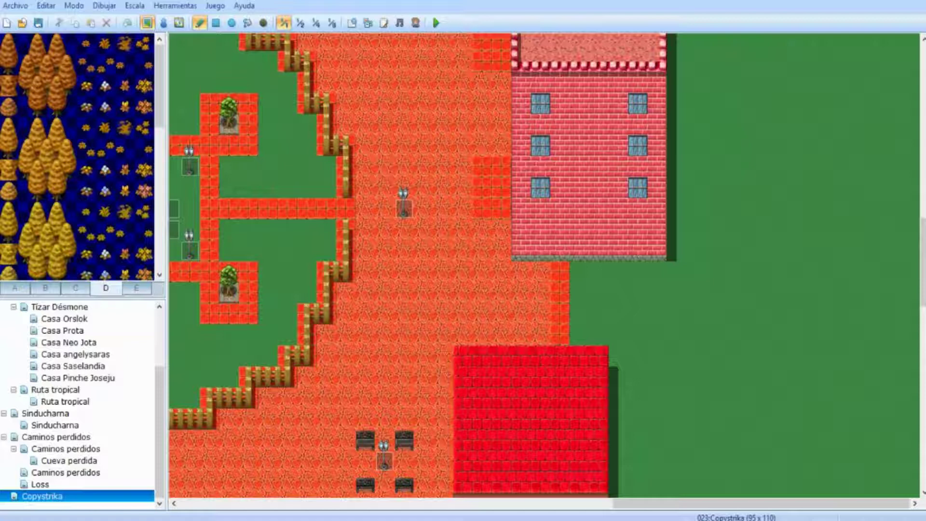
pyautogui.scroll(10, 357, 300)
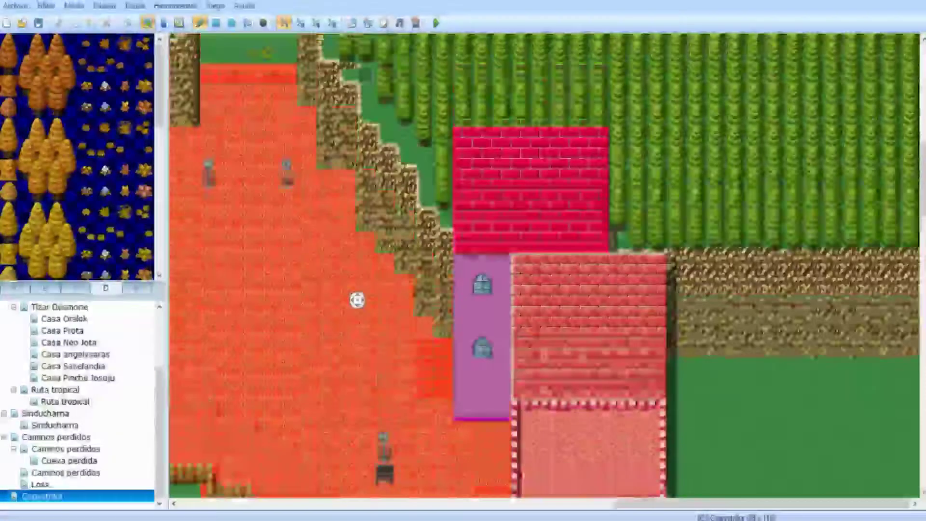
pyautogui.scroll(-6, 441, 161)
pyautogui.moveTo(441, 160); pyautogui.dragTo(442, 281, button='middle')
pyautogui.moveTo(348, 234); pyautogui.dragTo(348, 207, button='middle')
pyautogui.click(14, 288)
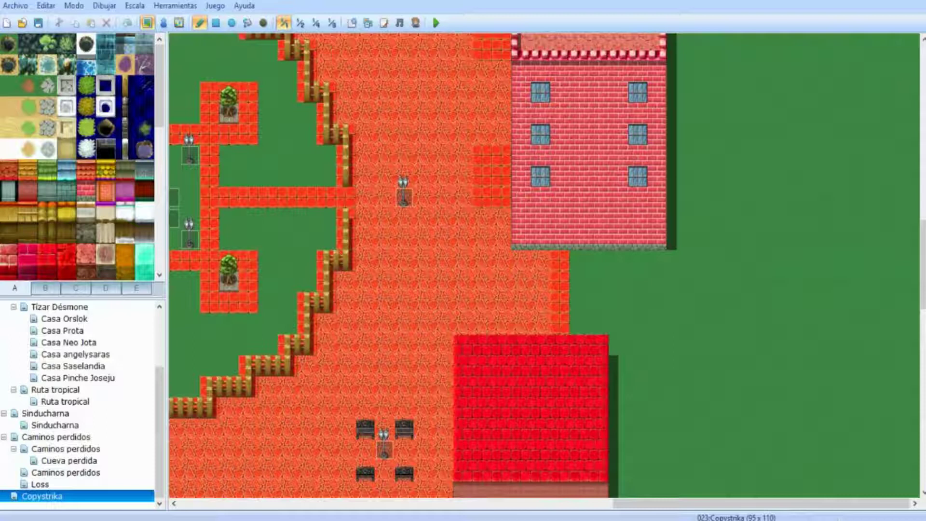
pyautogui.click(125, 128)
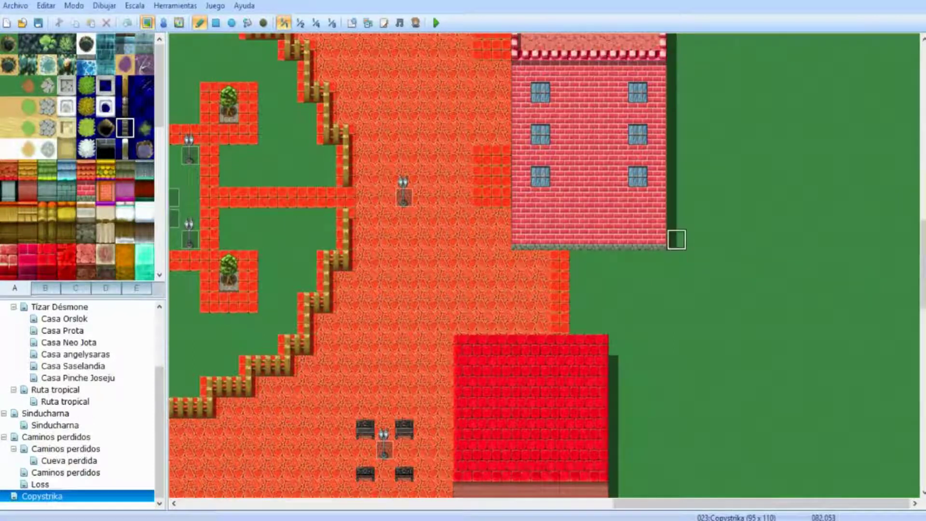
pyautogui.scroll(-7, 697, 231)
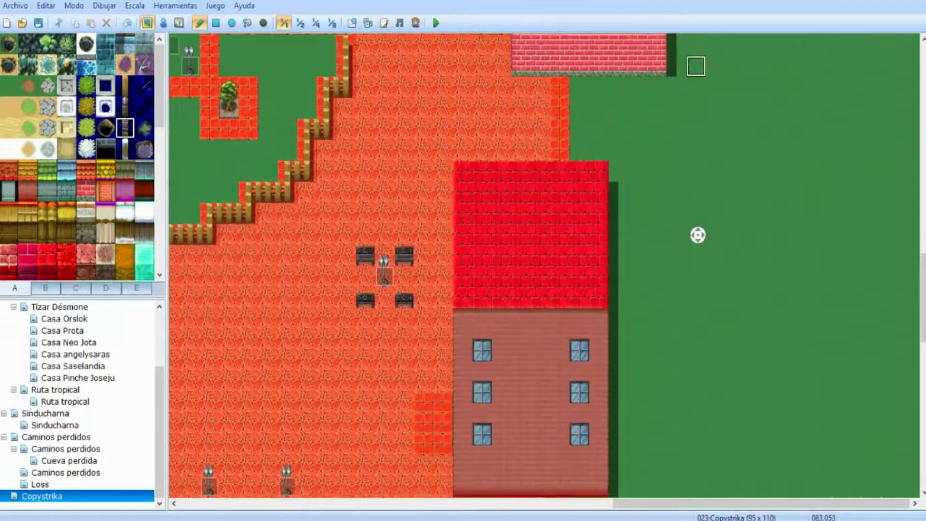
pyautogui.scroll(7, 734, 266)
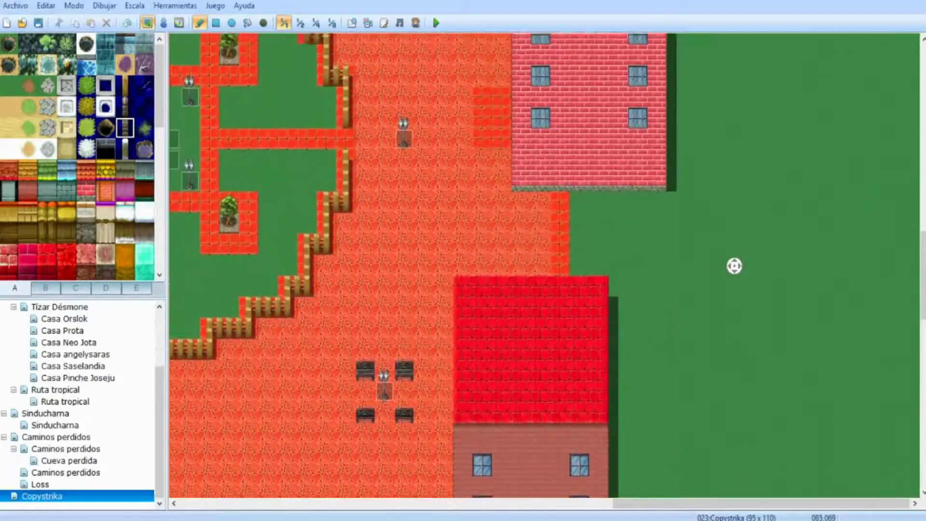
# - Draw a stepped line of orange tree-trunk tiles from the pink brick building's east wall southeast across the grass to the map edge
pyautogui.click(106, 288)
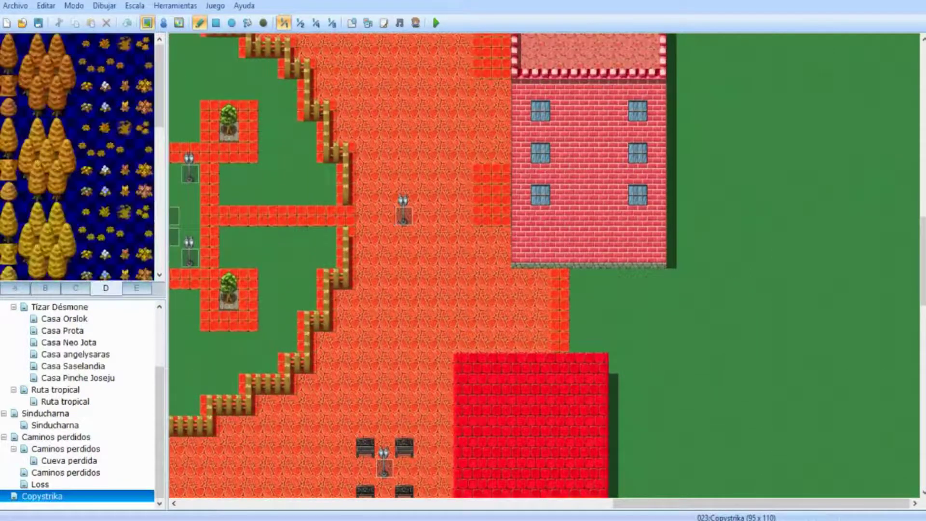
pyautogui.click(8, 86)
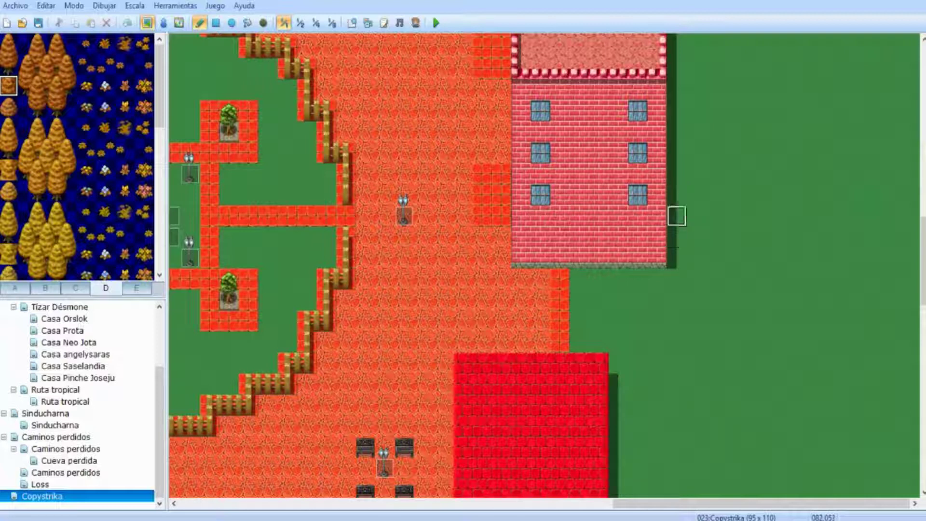
pyautogui.moveTo(676, 215); pyautogui.dragTo(912, 321)
pyautogui.scroll(-5, 707, 241)
pyautogui.scroll(-2, 709, 290)
pyautogui.scroll(12, 713, 345)
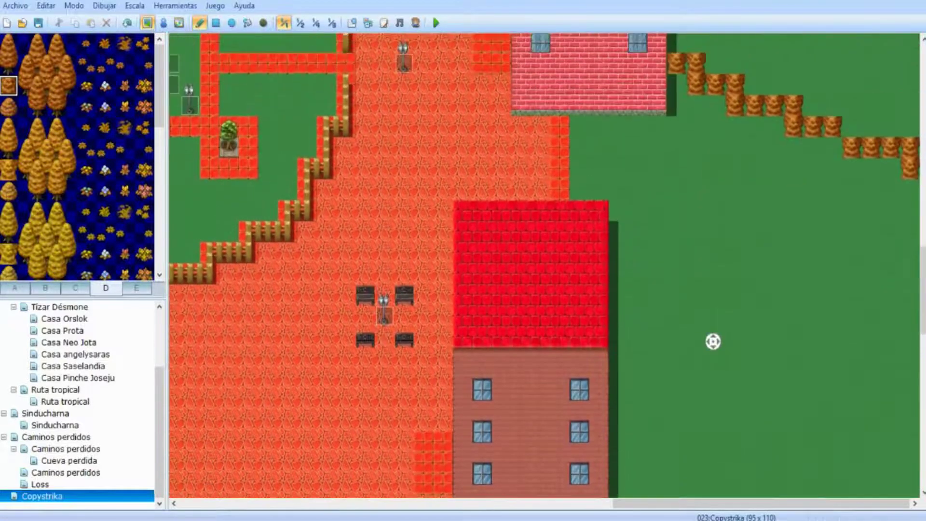
pyautogui.scroll(-12, 692, 310)
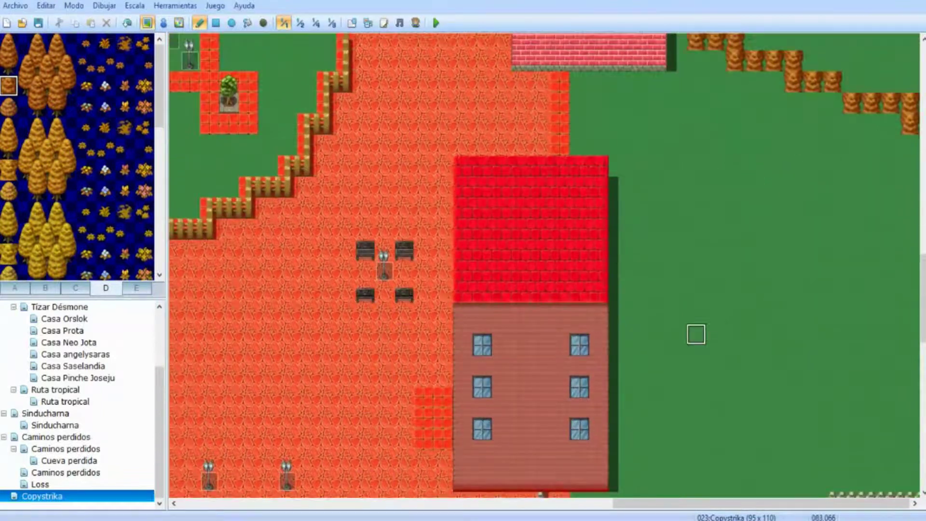
# - Fill the grass between the stepped trunk line and the cliff east of the pink brick building with orange tree-trunk tiles
pyautogui.scroll(7, 700, 385)
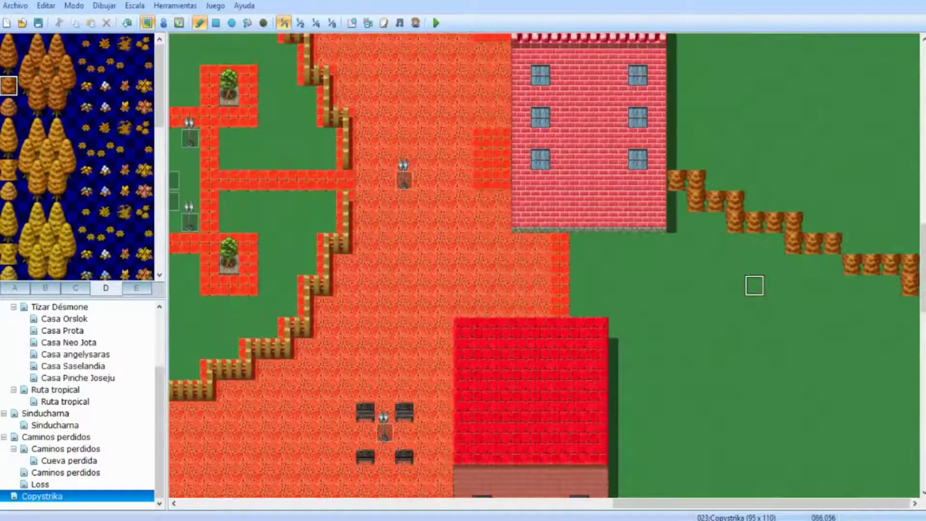
pyautogui.scroll(4, 676, 267)
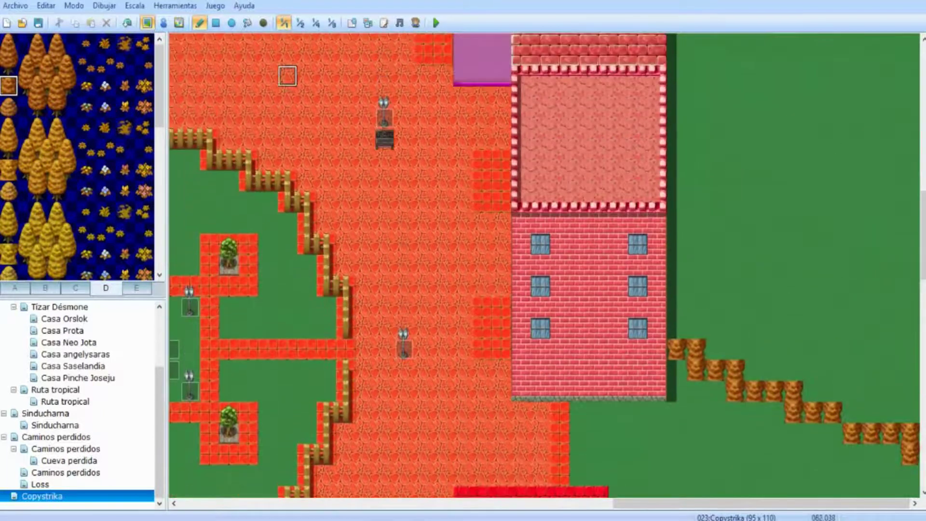
pyautogui.click(248, 22)
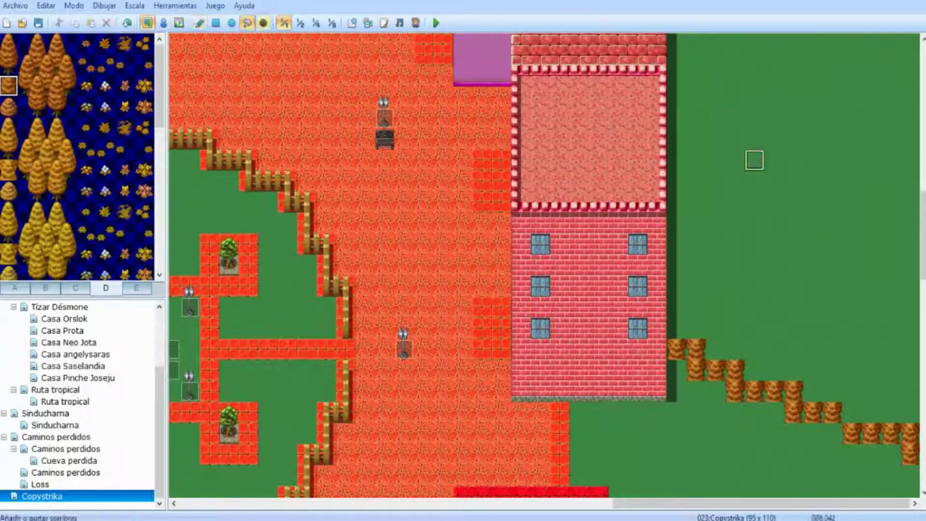
pyautogui.click(718, 226)
pyautogui.scroll(7, 641, 294)
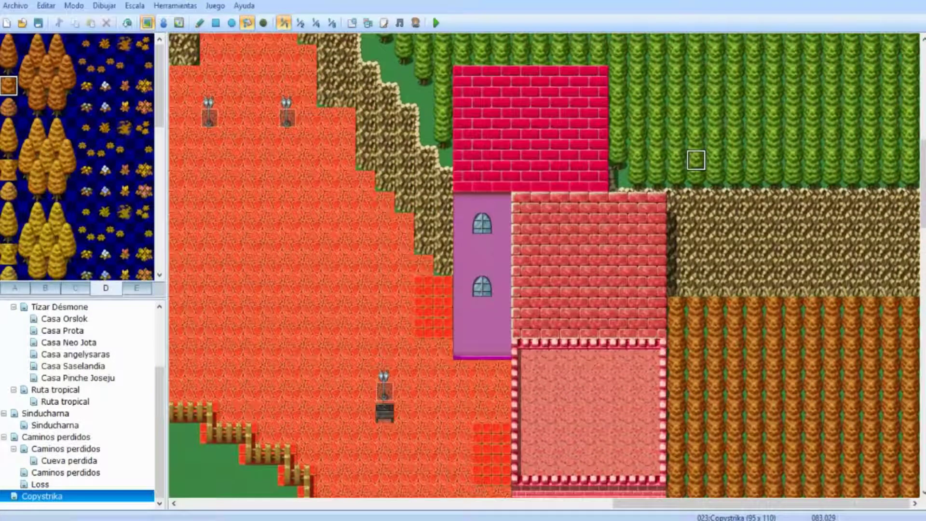
# - Cap the orange trees with a row of treetop tiles along the foot of the cliff, out to the map's east edge
pyautogui.click(9, 43)
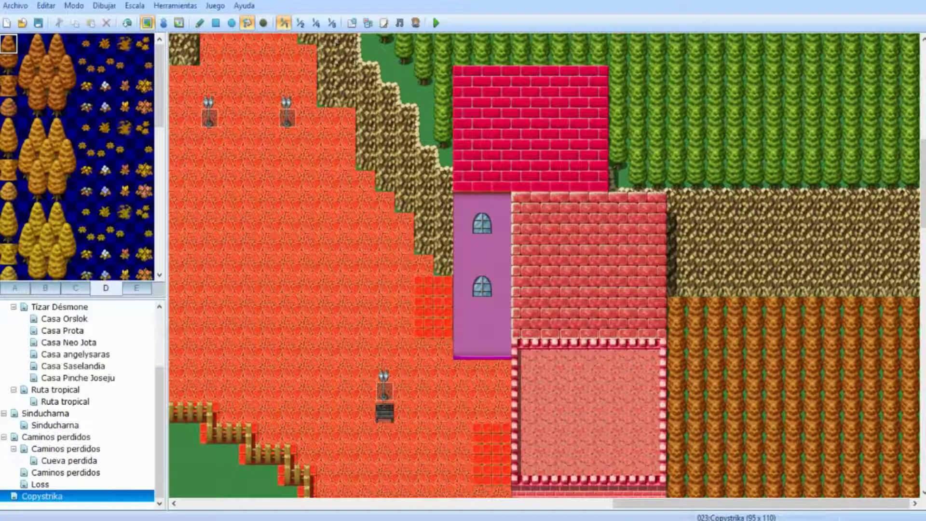
pyautogui.click(216, 23)
pyautogui.moveTo(673, 287); pyautogui.dragTo(910, 287)
# - Place an orange tree-base tile under the first tree column beside the pink brick building's east wall
pyautogui.scroll(-12, 555, 155)
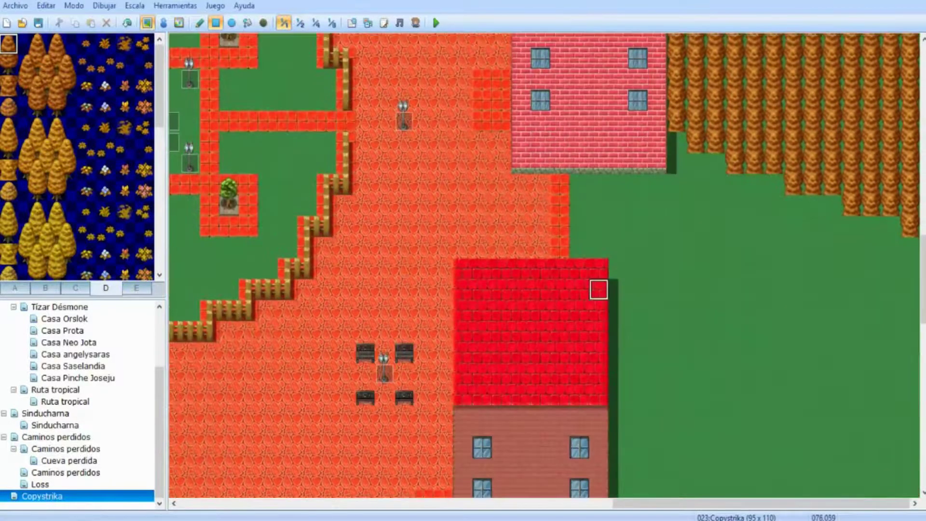
pyautogui.click(199, 22)
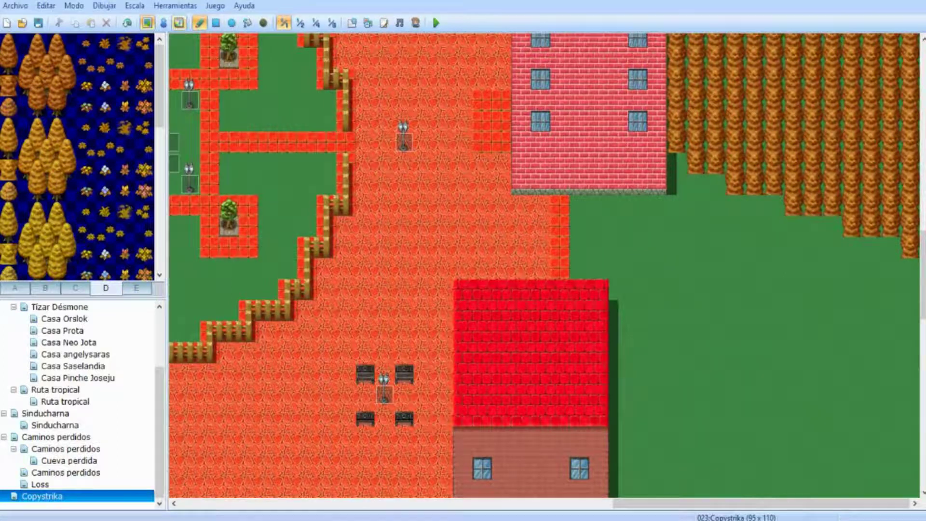
pyautogui.click(8, 64)
pyautogui.click(677, 163)
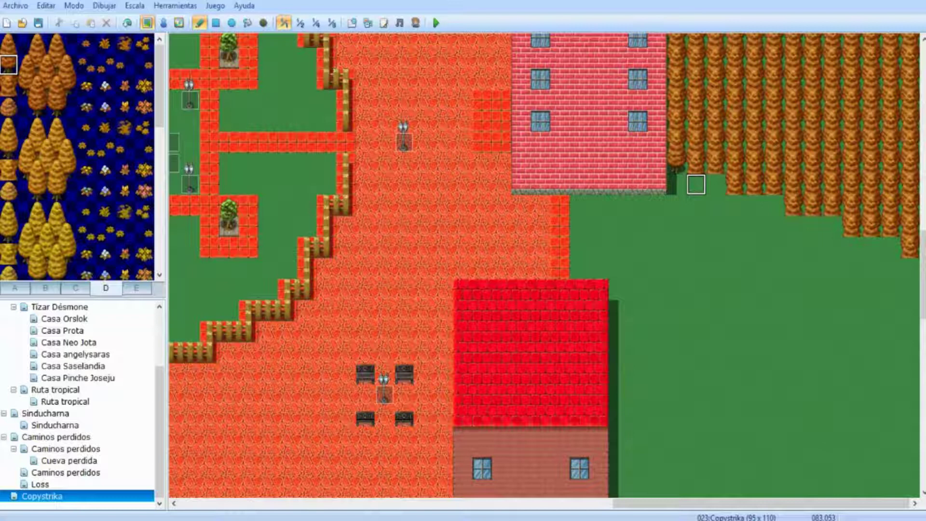
# - Try to fill the orange tree area with yellowish trunk tiles and undo the fill
pyautogui.click(9, 170)
pyautogui.scroll(-1, 9, 169)
pyautogui.scroll(1, 8, 170)
pyautogui.click(247, 22)
pyautogui.click(754, 92)
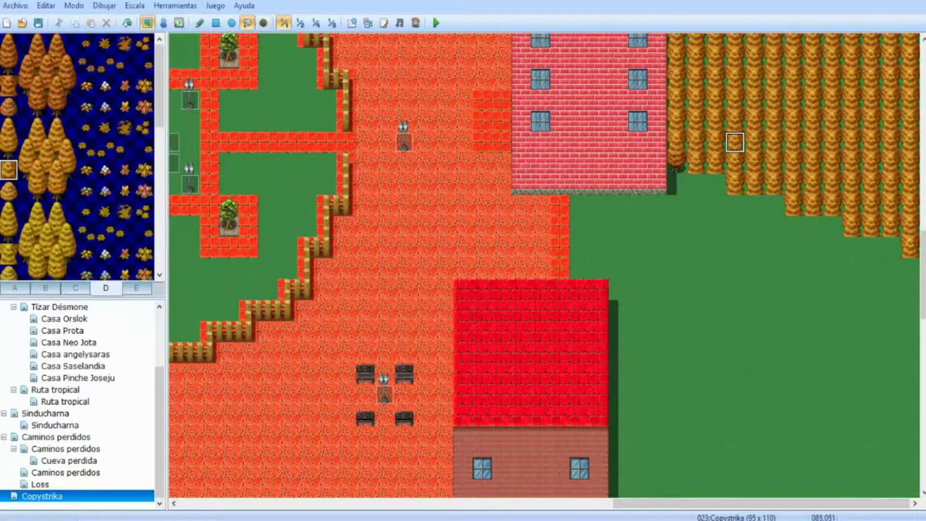
pyautogui.scroll(5, 696, 143)
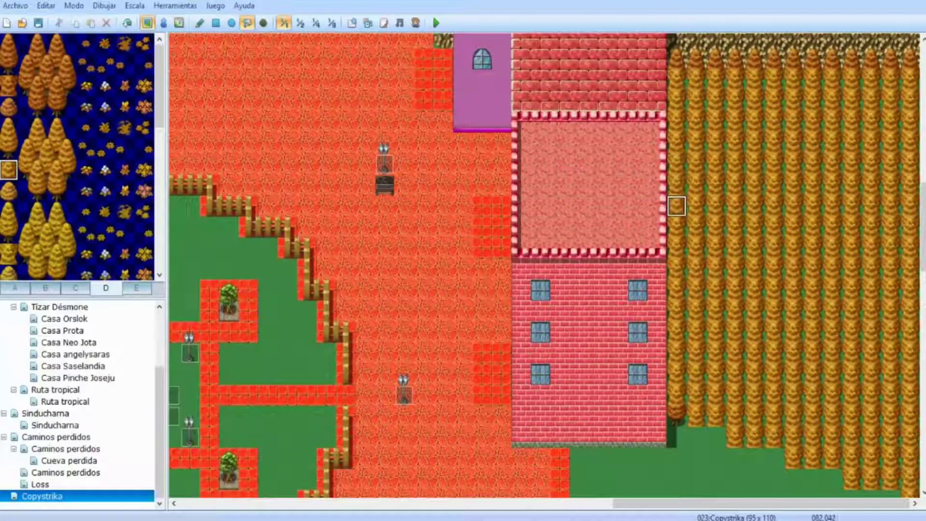
pyautogui.hotkey('ctrl', 'z')
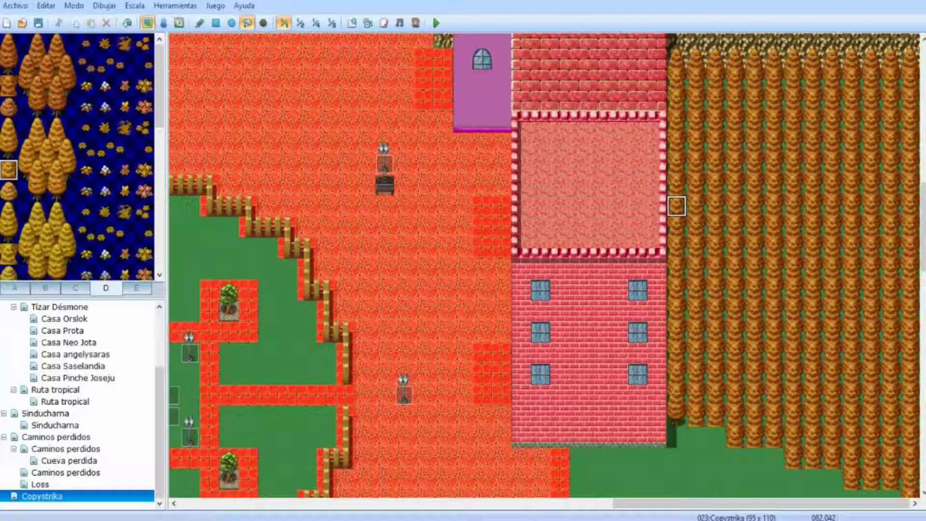
# - Try to flood-fill the tree bases from the forest's lower edge and undo the fill
pyautogui.scroll(-5, 700, 222)
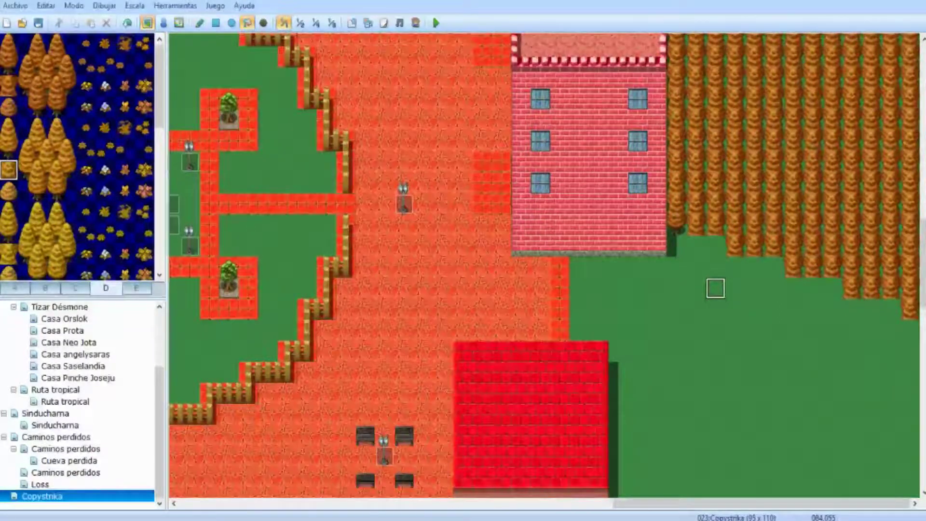
pyautogui.scroll(2, 715, 284)
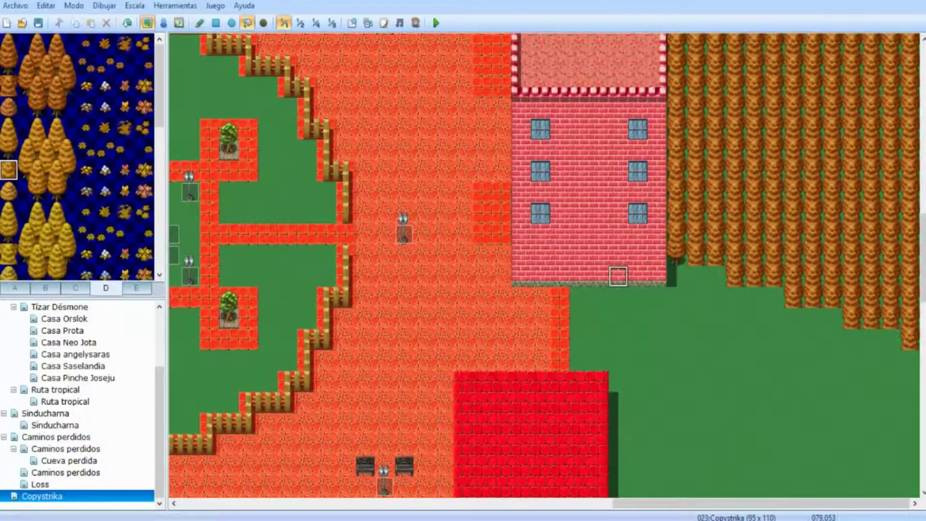
pyautogui.click(696, 276)
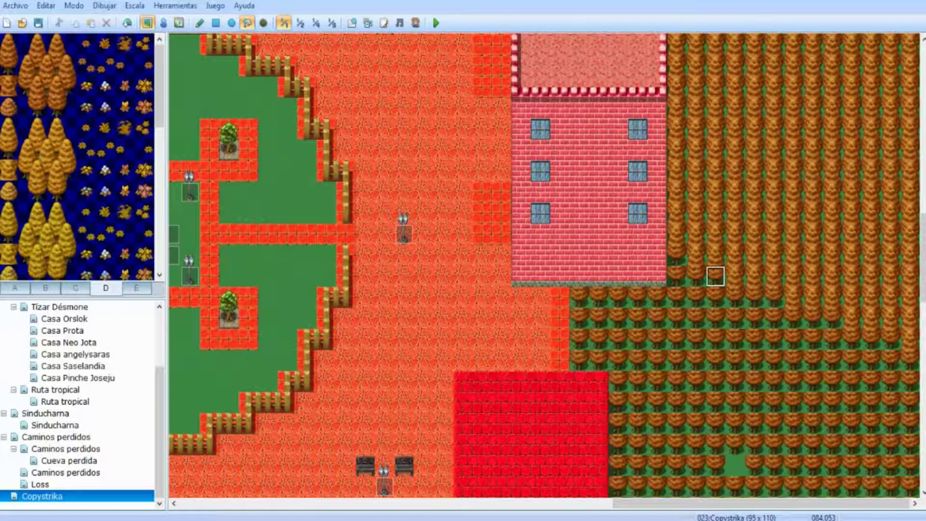
pyautogui.hotkey('ctrl', 'z')
# - Draw orange tree-base tiles along the stepped lower edge of the forest, column by column to the map's east edge
pyautogui.click(199, 23)
pyautogui.moveTo(715, 276)
pyautogui.mouseDown()
pyautogui.moveTo(734, 295)
pyautogui.moveTo(775, 296)
pyautogui.moveTo(832, 319)
pyautogui.moveTo(794, 318)
pyautogui.moveTo(851, 338)
pyautogui.moveTo(890, 338)
pyautogui.moveTo(910, 357)
pyautogui.mouseUp()
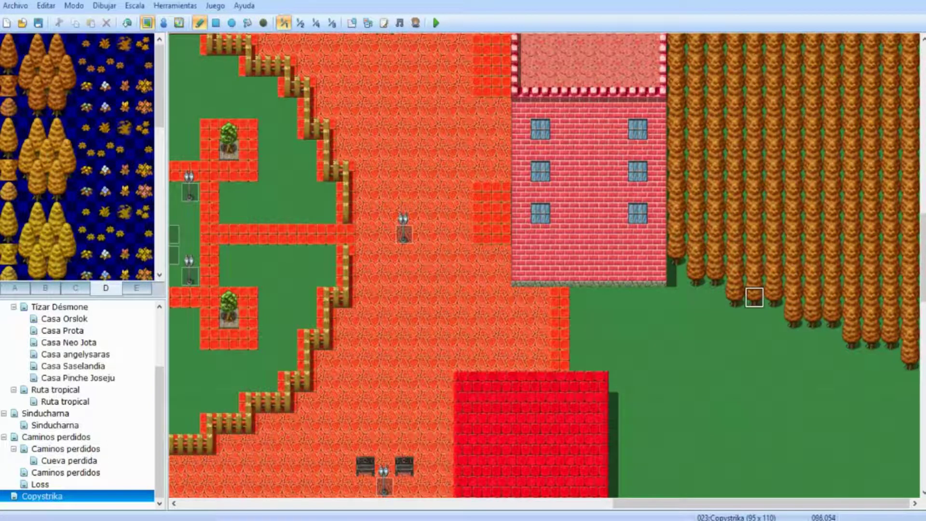
# - Inspect the empty grass behind the brown southeastern building, the southern fence and the buildings west of the plaza
pyautogui.scroll(-6, 733, 290)
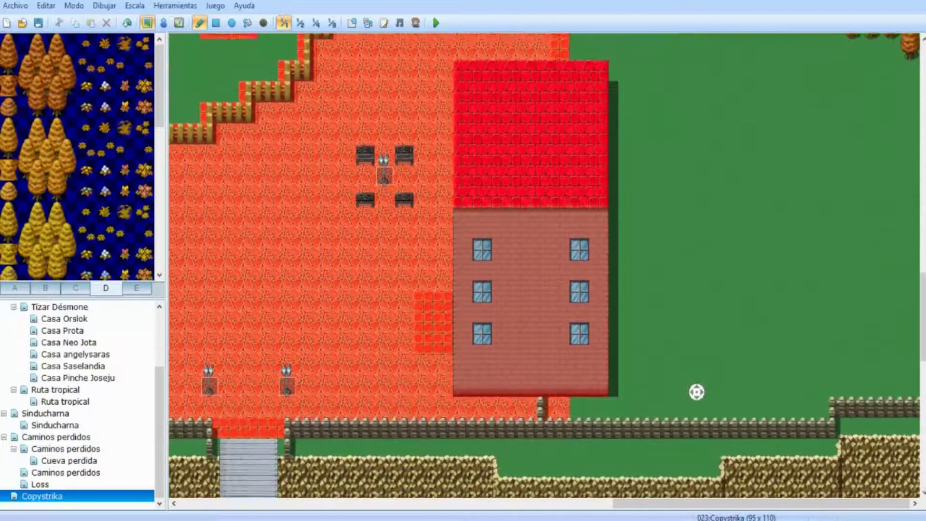
pyautogui.scroll(3, 696, 391)
pyautogui.scroll(-4, 676, 263)
pyautogui.scroll(5, 696, 346)
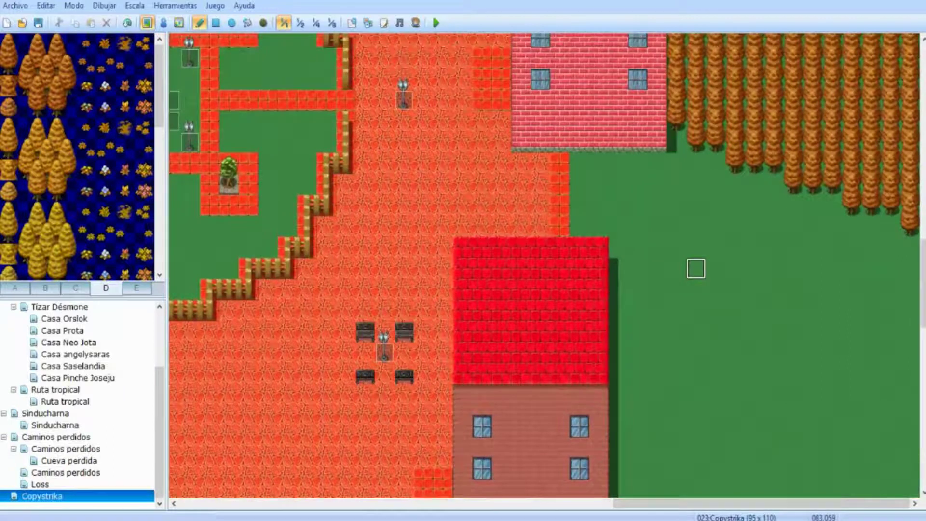
pyautogui.scroll(-4, 716, 310)
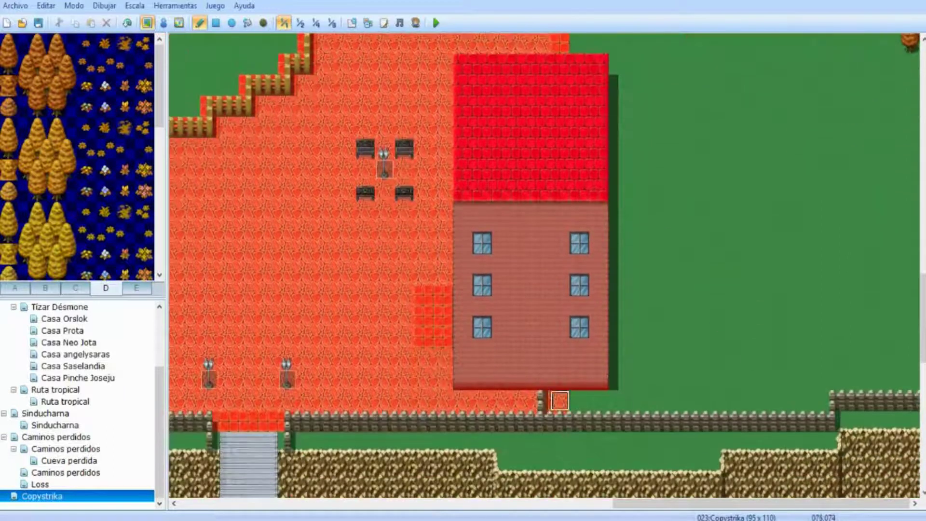
pyautogui.moveTo(646, 334)
pyautogui.mouseDown(button='middle')
pyautogui.moveTo(549, 299)
pyautogui.moveTo(569, 275)
pyautogui.moveTo(487, 210)
pyautogui.mouseUp(button='middle')
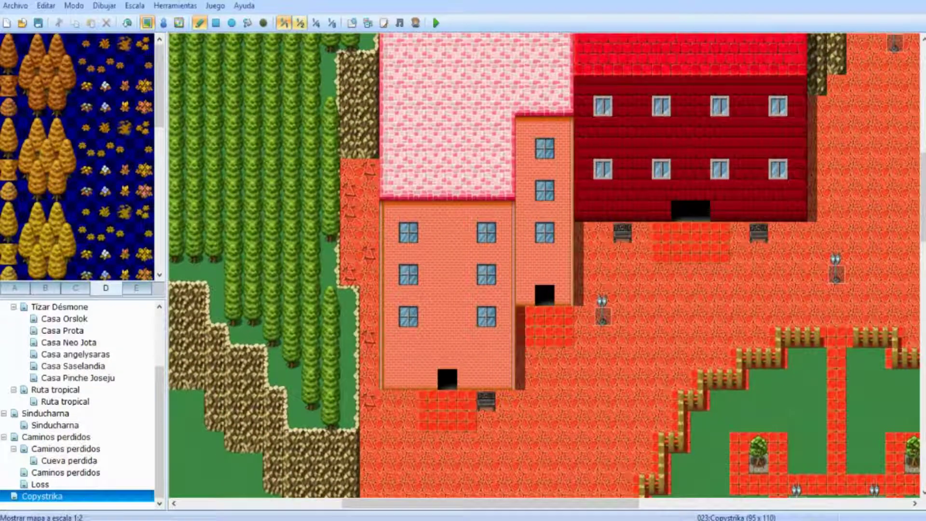
pyautogui.click(300, 22)
pyautogui.moveTo(330, 130); pyautogui.dragTo(391, 194, button='middle')
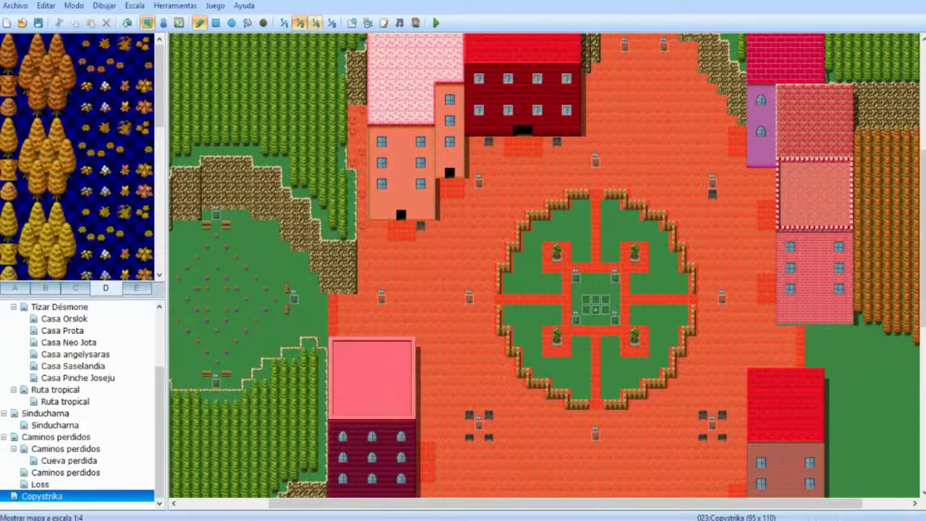
# - Examine Copystrika's overall layout at 1:4 scale and return to the plaza at 1:2 scale
pyautogui.click(316, 23)
pyautogui.scroll(-3, 370, 108)
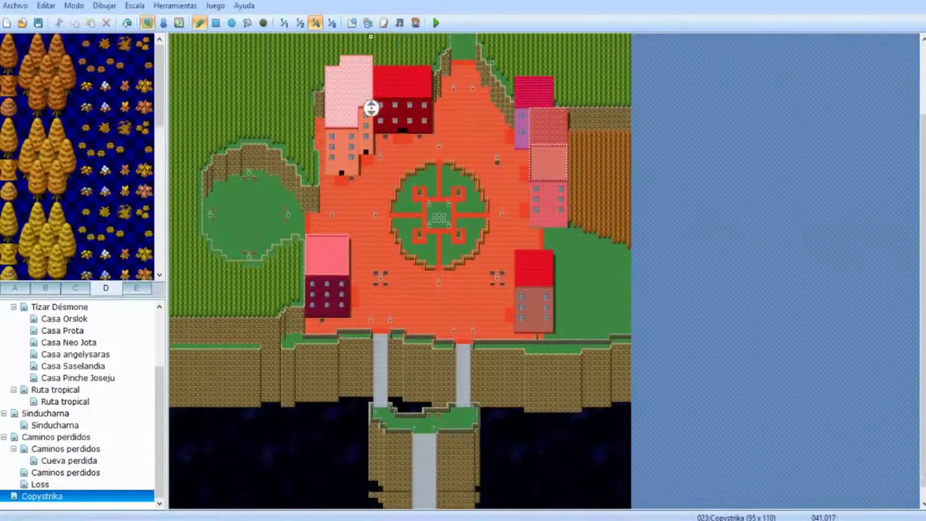
pyautogui.scroll(1, 371, 231)
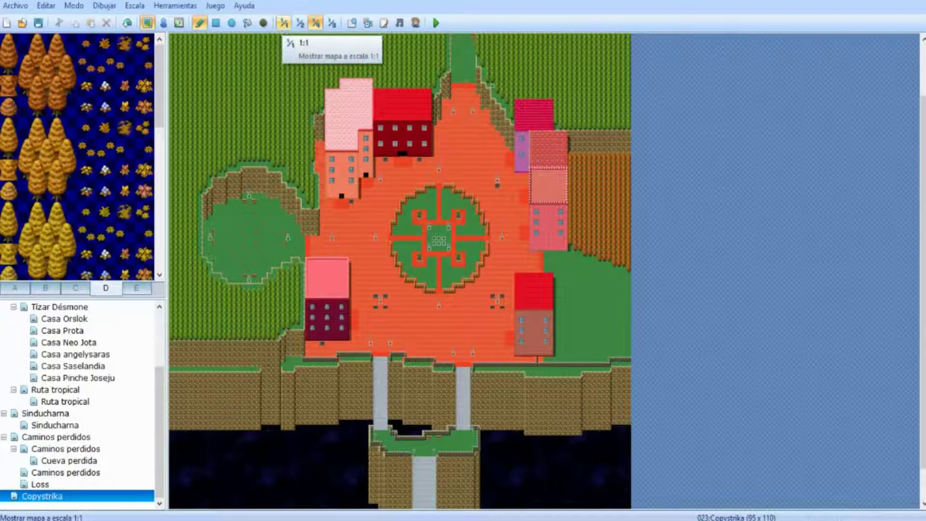
pyautogui.scroll(-1, 339, 167)
pyautogui.scroll(1, 334, 250)
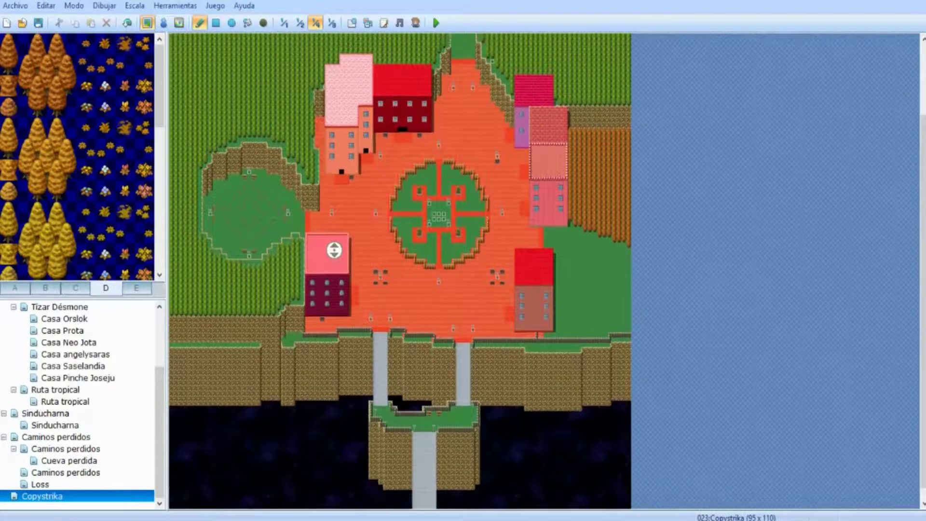
pyautogui.scroll(3, 334, 250)
pyautogui.scroll(-1, 337, 144)
pyautogui.scroll(-2, 335, 149)
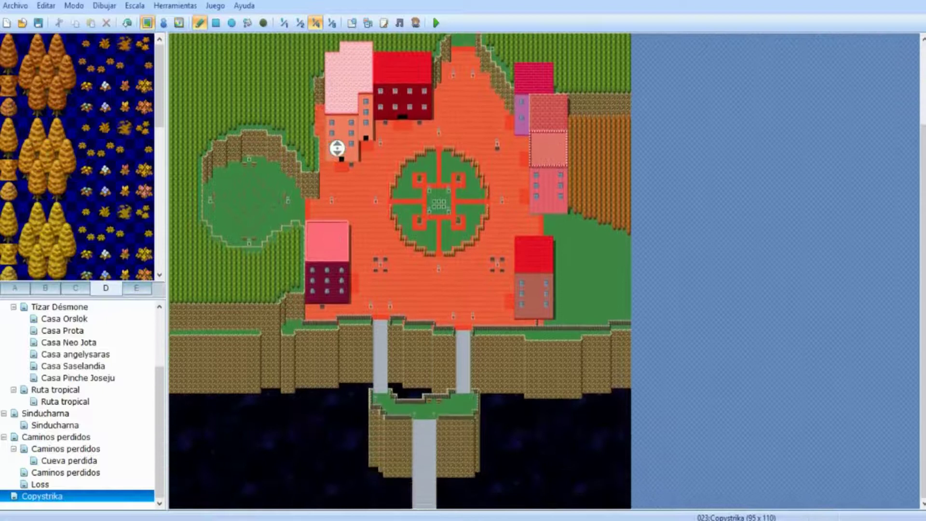
pyautogui.middleClick(322, 238)
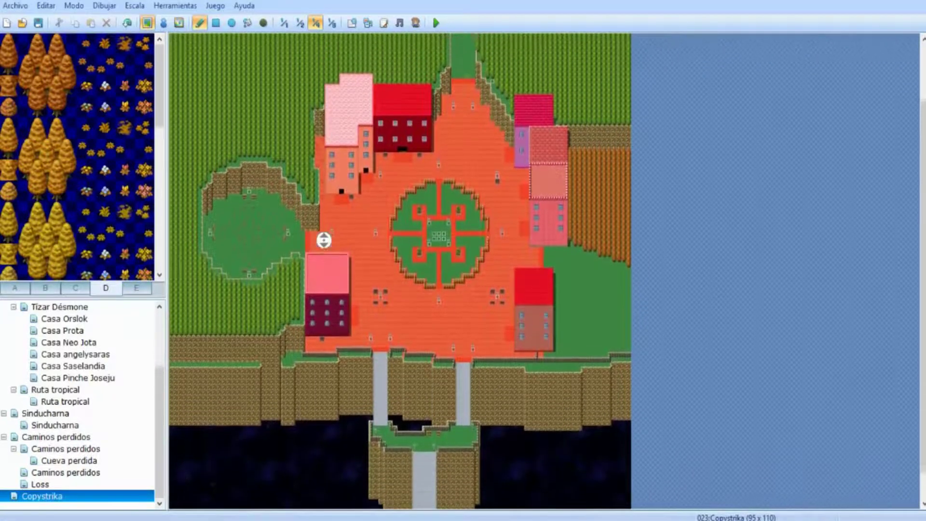
pyautogui.middleClick(313, 113)
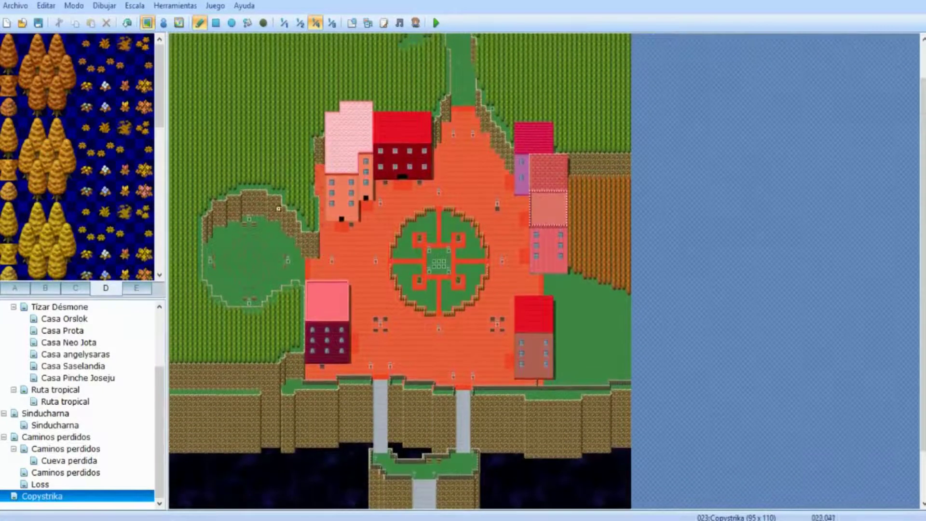
pyautogui.middleClick(277, 209)
pyautogui.middleClick(269, 114)
pyautogui.middleClick(270, 124)
pyautogui.middleClick(270, 124)
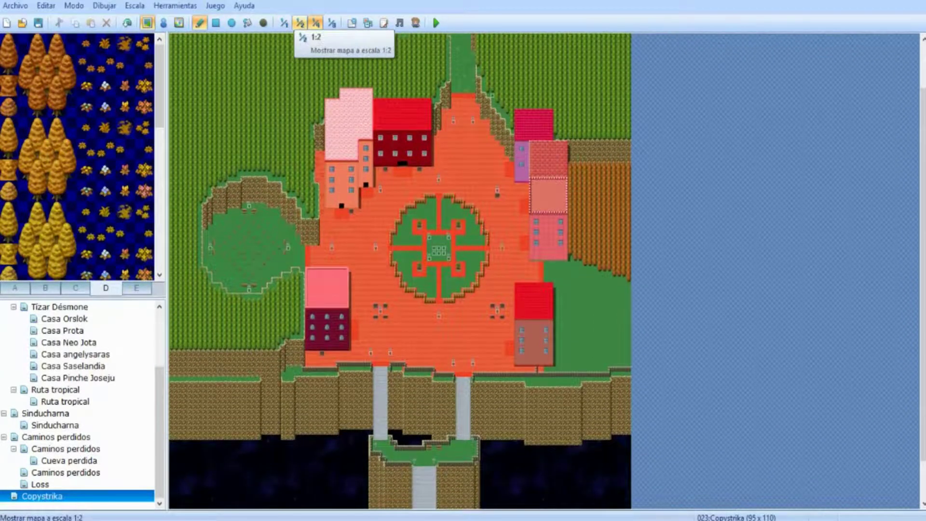
pyautogui.click(300, 23)
pyautogui.middleClick(482, 196)
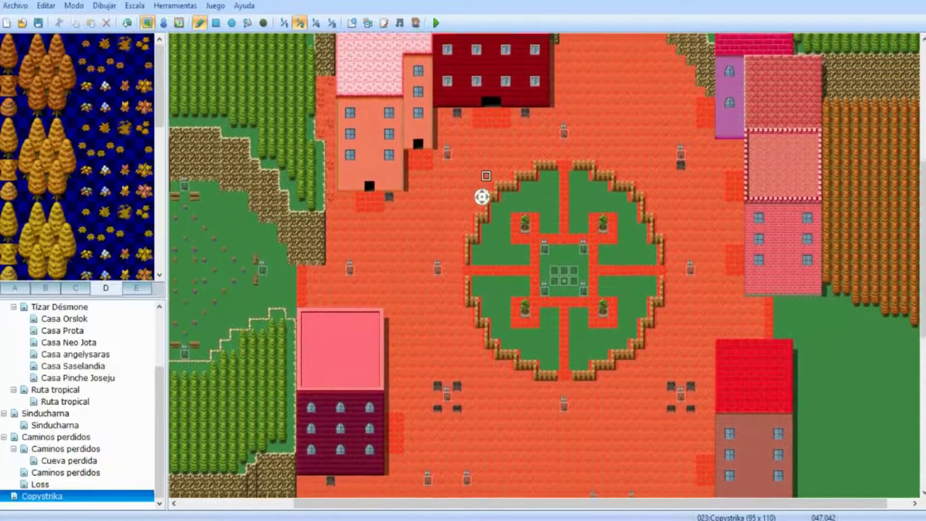
# - Compare the layout of the Loss map with Copystrika's plaza, buildings and southern bridges
pyautogui.click(40, 484)
pyautogui.middleClick(398, 371)
pyautogui.scroll(2, 398, 371)
pyautogui.scroll(-1, 378, 348)
pyautogui.scroll(1, 77, 404)
pyautogui.scroll(-1, 78, 404)
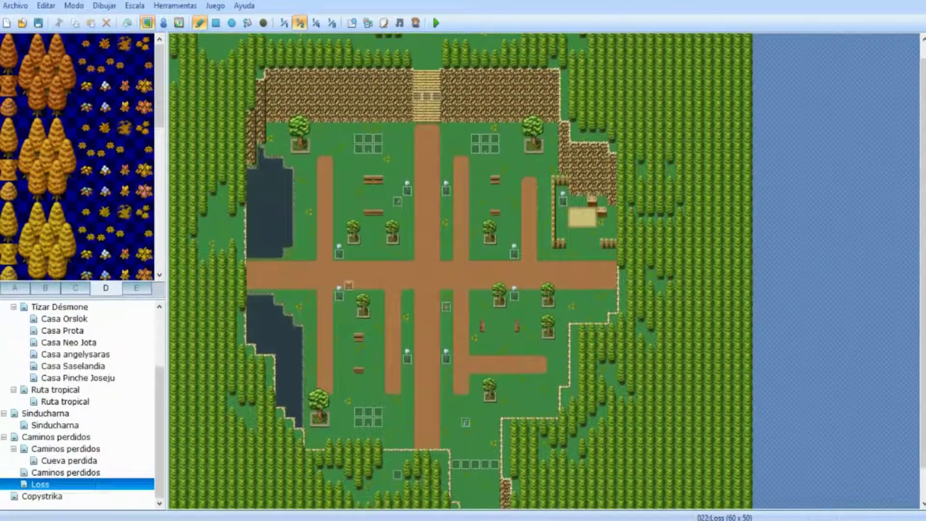
pyautogui.click(42, 496)
pyautogui.scroll(-2, 468, 338)
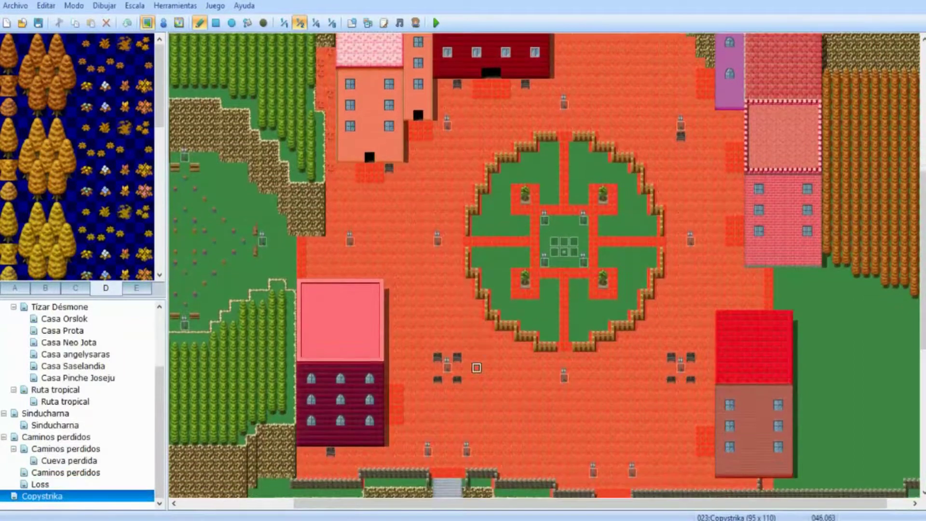
pyautogui.scroll(6, 477, 367)
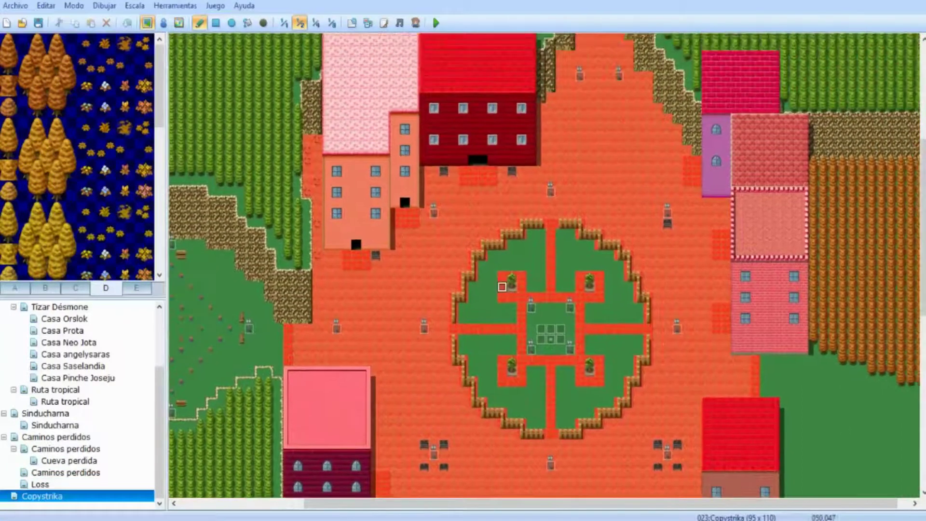
pyautogui.scroll(-10, 492, 331)
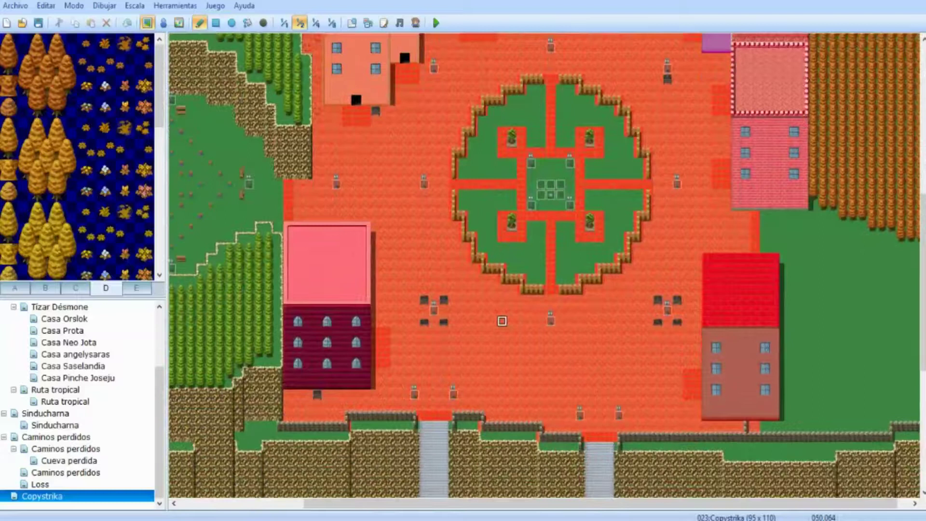
pyautogui.moveTo(270, 224); pyautogui.dragTo(231, 193, button='middle')
pyautogui.moveTo(340, 265); pyautogui.dragTo(414, 297, button='middle')
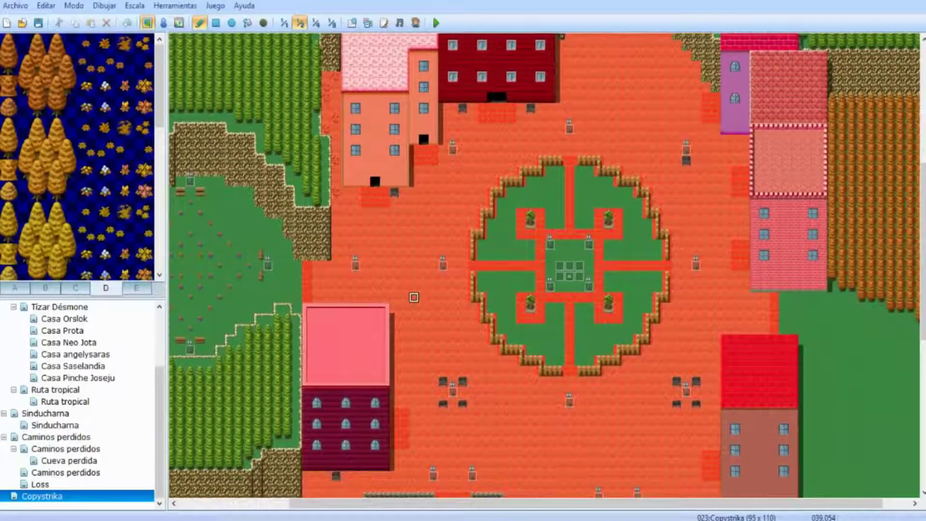
# - Save the project and switch to the image editor
pyautogui.click(38, 22)
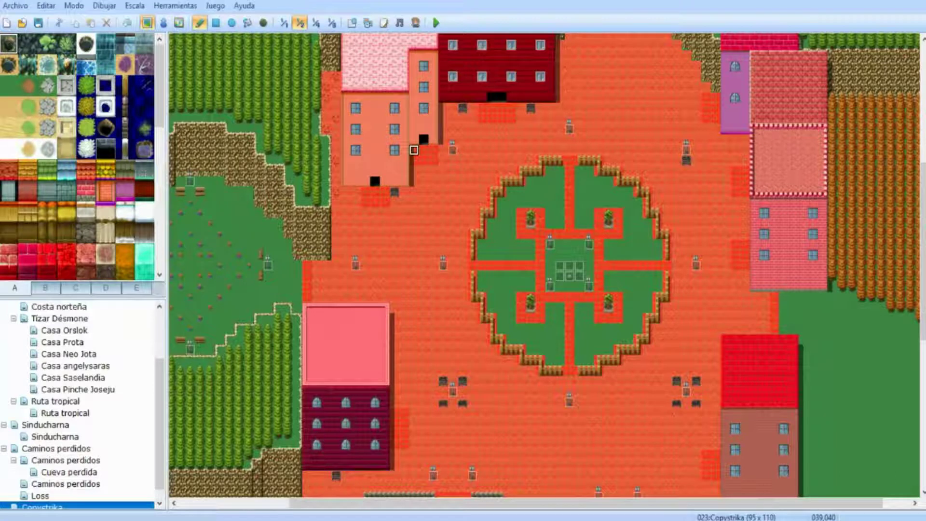
pyautogui.moveTo(372, 519)
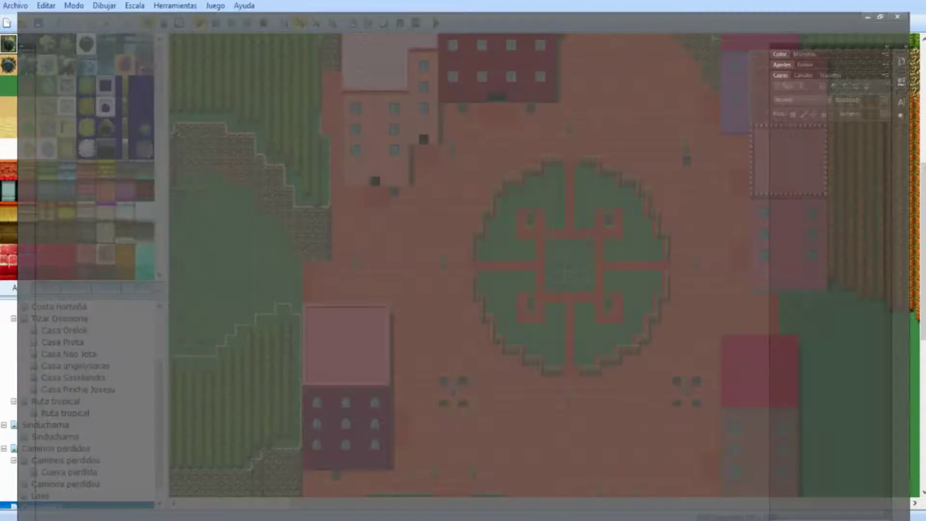
# - Open the Arboles rosas and puente images together from the Tilesets folder
pyautogui.click(365, 480)
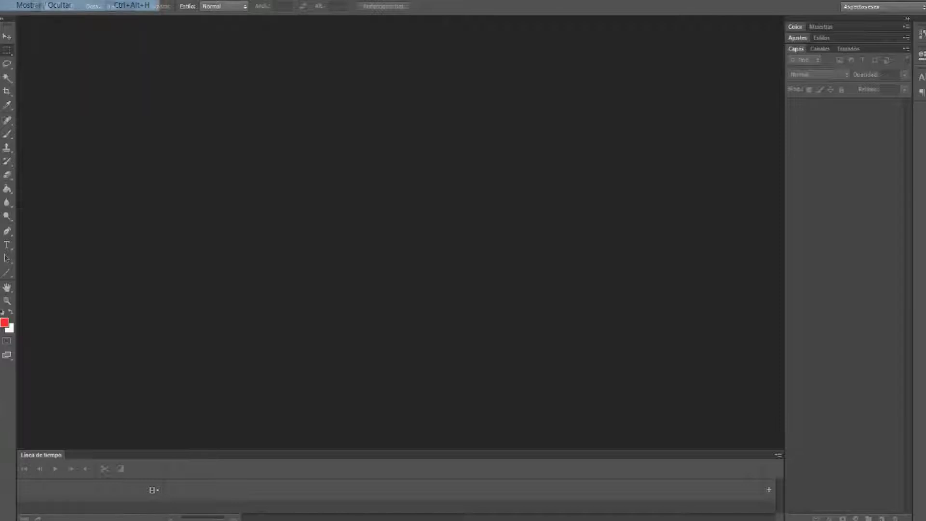
pyautogui.hotkey('alt', 'a')
pyautogui.press('Down')
pyautogui.press('Return')
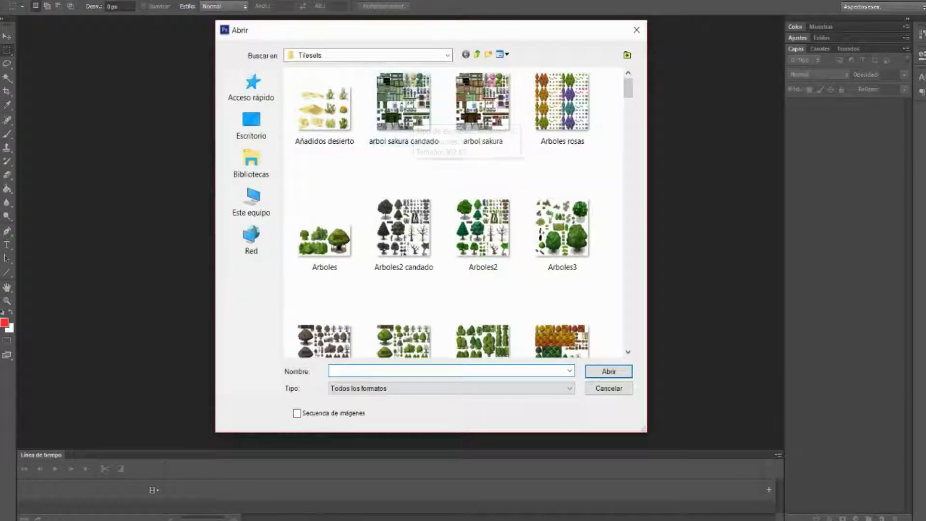
pyautogui.click(562, 108)
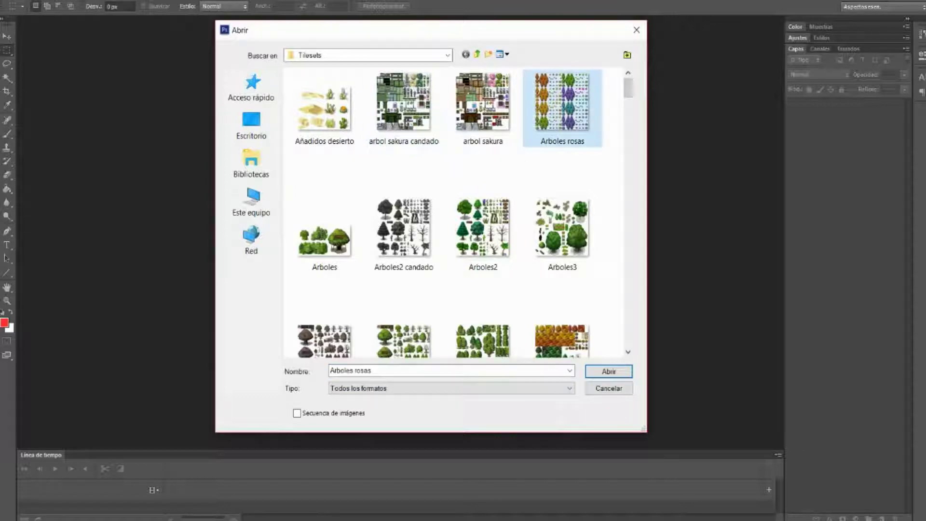
pyautogui.scroll(-15, 456, 213)
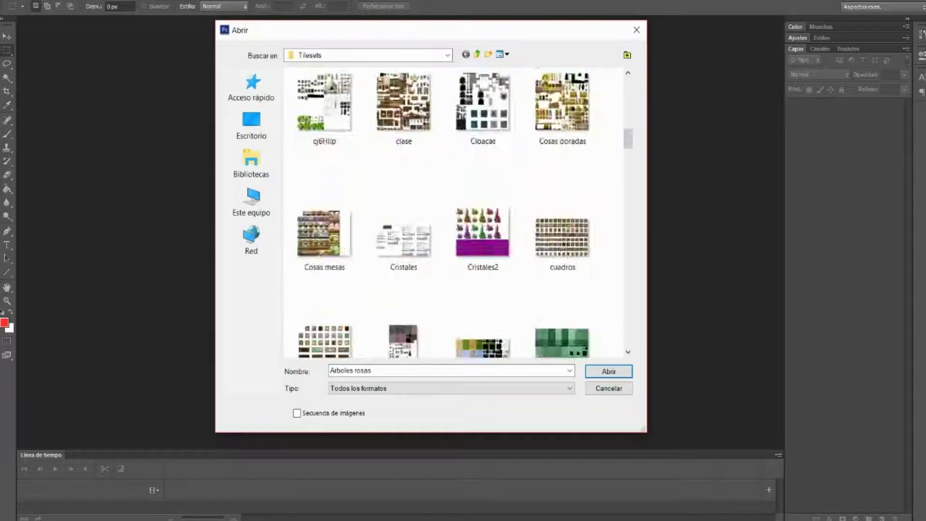
pyautogui.scroll(-10, 483, 166)
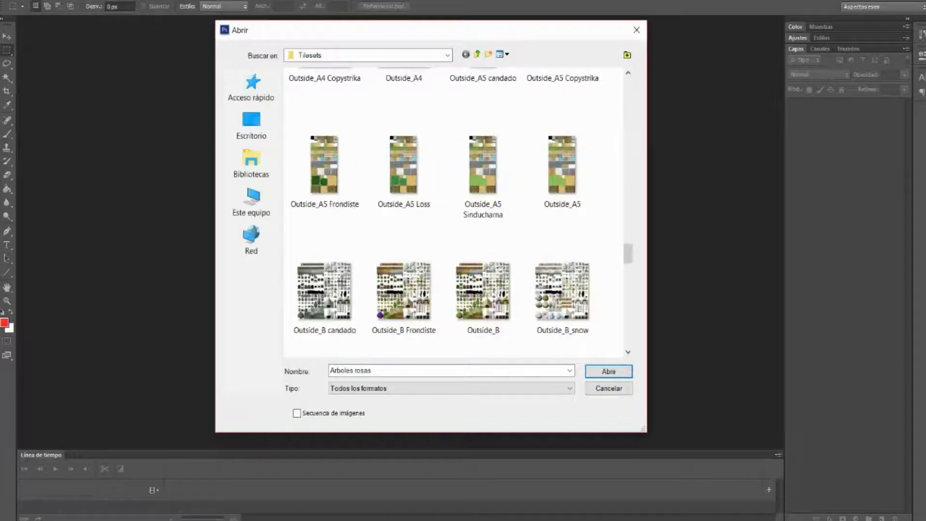
pyautogui.scroll(8, 482, 169)
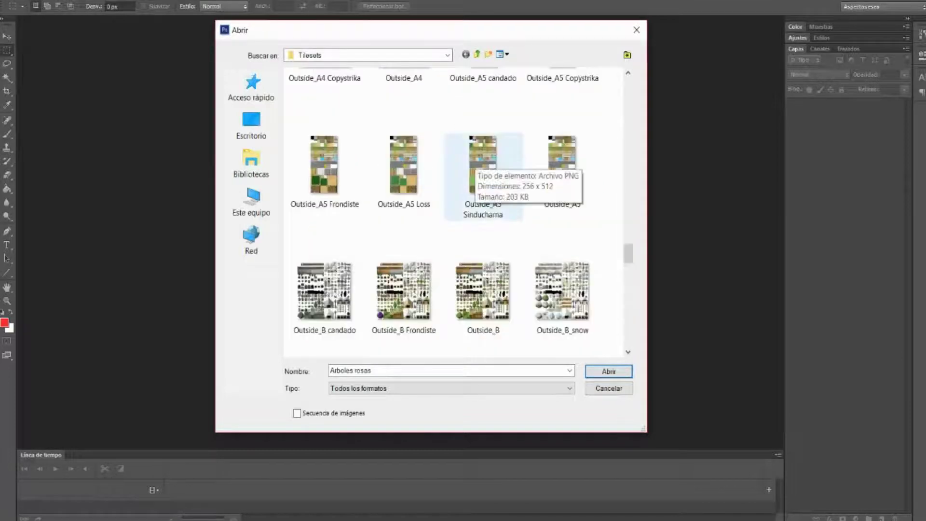
pyautogui.scroll(-4, 404, 231)
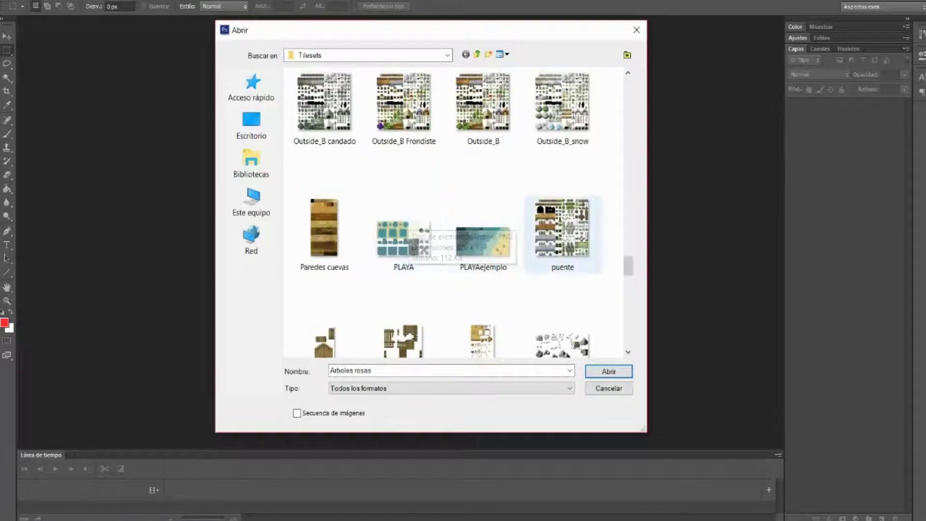
pyautogui.keyDown('ctrl'); pyautogui.click(562, 234); pyautogui.keyUp('ctrl')
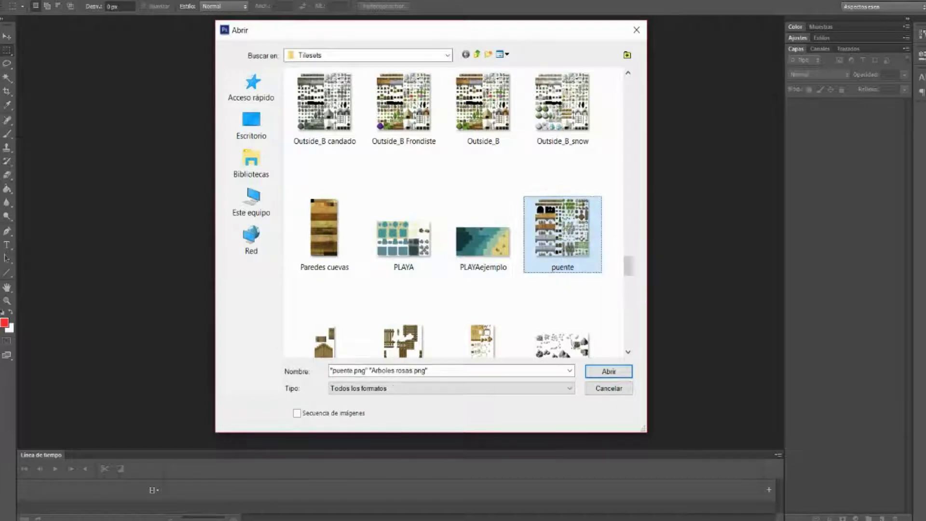
pyautogui.click(609, 373)
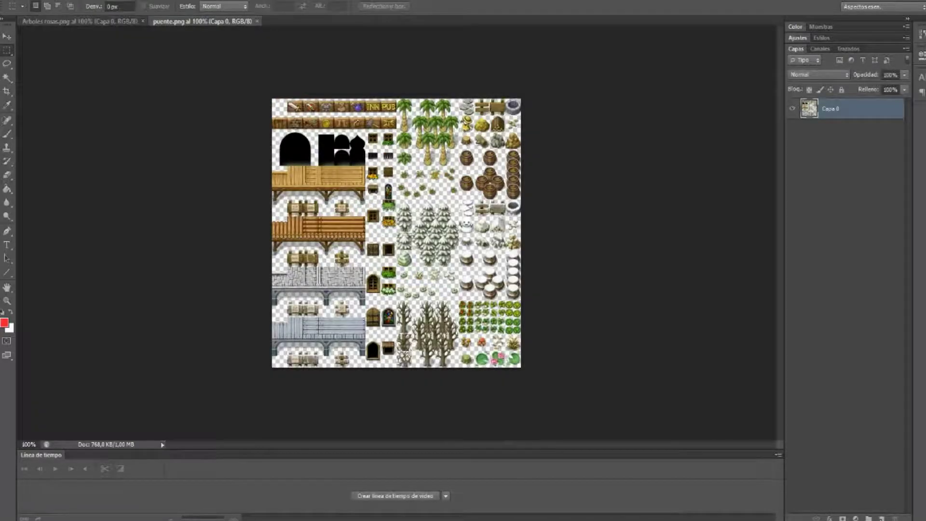
# - Select the wide horizontal planks of the lowest grey wooden bridge in puente.png with a rectangular marquee at 400% zoom
pyautogui.click(7, 300)
pyautogui.click(330, 269)
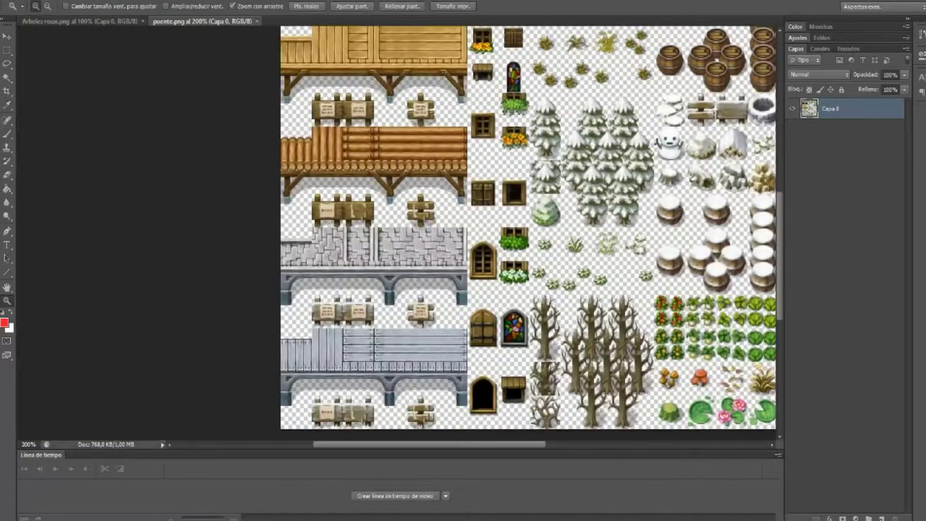
pyautogui.click(298, 298)
pyautogui.scroll(-2, 298, 299)
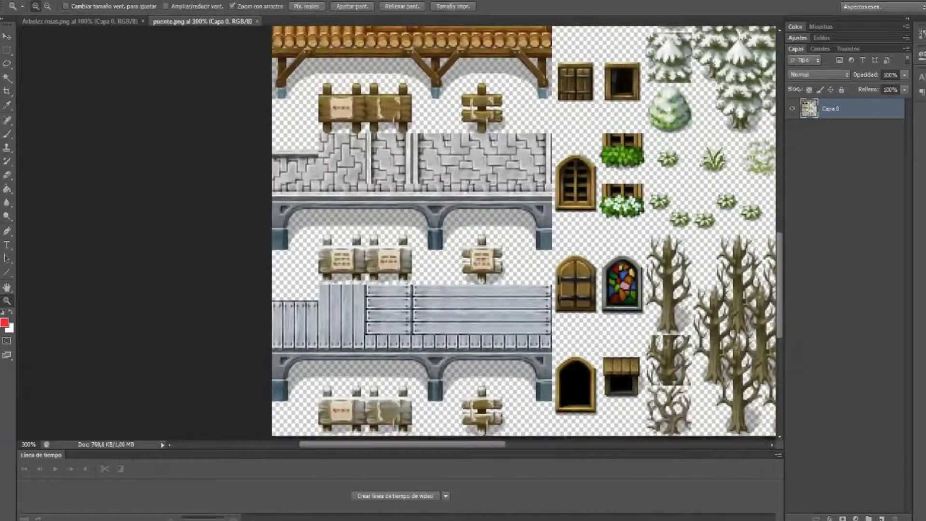
pyautogui.scroll(-1, 471, 308)
pyautogui.click(470, 308)
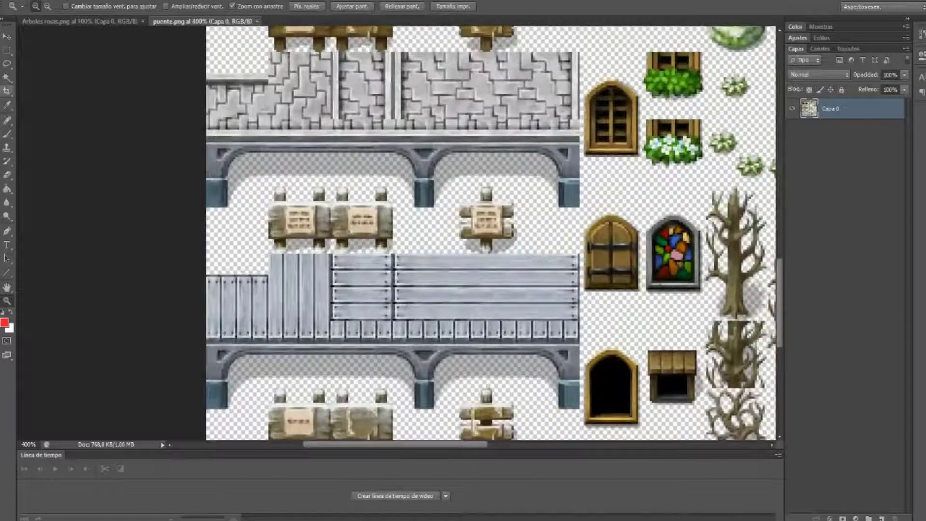
pyautogui.press('m')
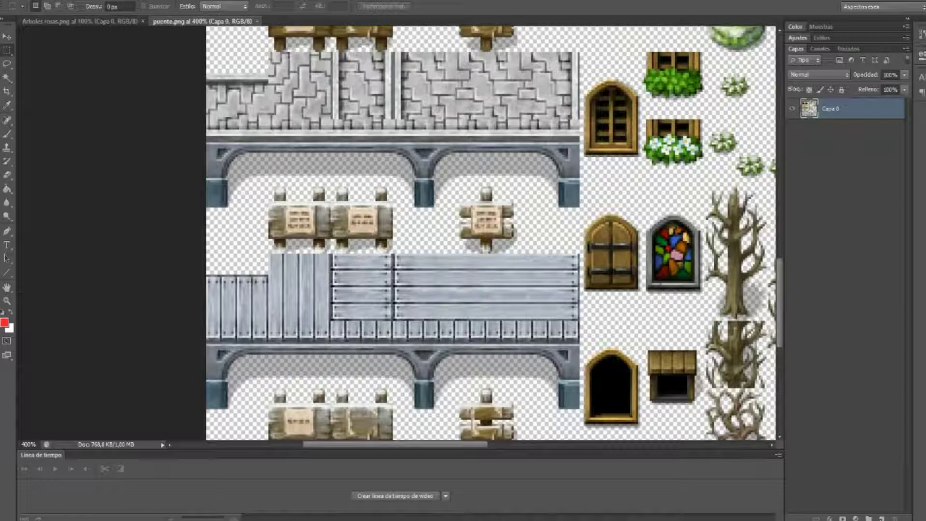
pyautogui.moveTo(394, 246); pyautogui.dragTo(541, 311)
pyautogui.moveTo(393, 248); pyautogui.dragTo(582, 318)
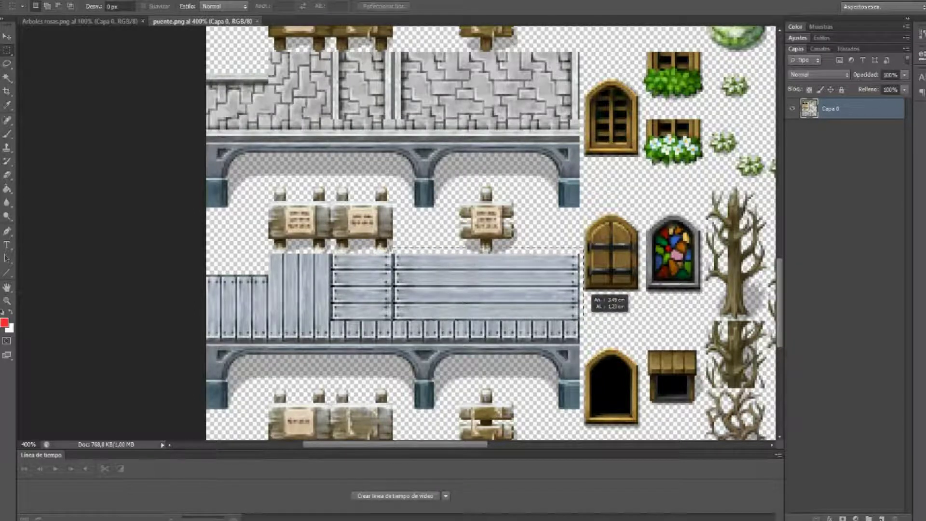
pyautogui.moveTo(582, 320); pyautogui.dragTo(583, 320)
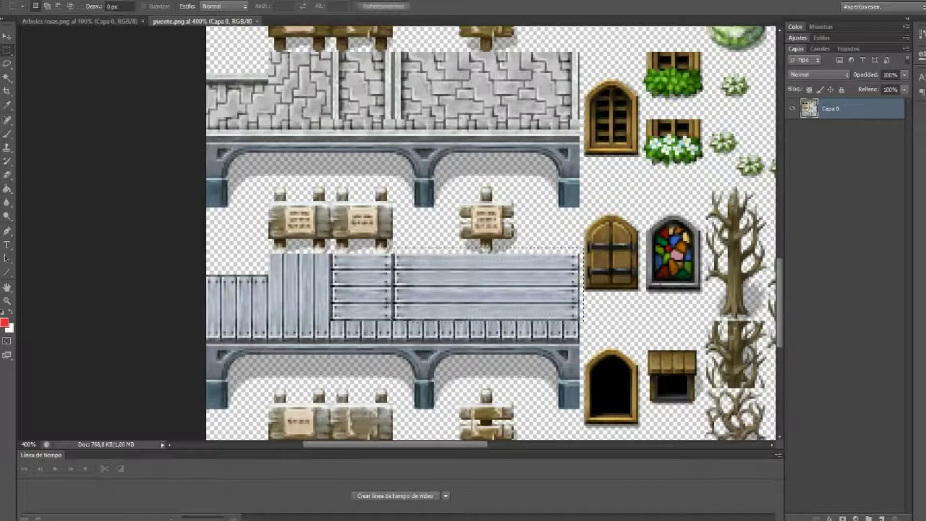
# - Open the Hue/Saturation adjustment for the selected planks and try a pale green tint by lowering the hue
pyautogui.click(85, 1)
pyautogui.moveTo(95, 22)
pyautogui.click(349, 91)
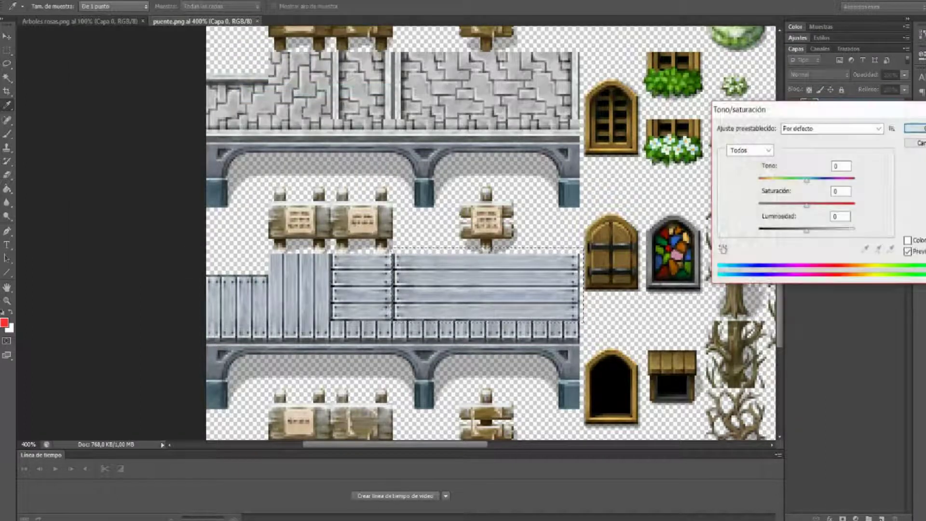
pyautogui.hotkey('shift', 'Down')
pyautogui.hotkey('shift', 'Down')
pyautogui.hotkey('shift', 'Down')
pyautogui.hotkey('shift', 'Down')
pyautogui.hotkey('shift', 'Down')
pyautogui.hotkey('shift', 'Down')
pyautogui.hotkey('shift', 'Down')
pyautogui.hotkey('shift', 'Down')
pyautogui.hotkey('shift', 'Down')
pyautogui.hotkey('shift', 'Down')
pyautogui.hotkey('shift', 'Down')
pyautogui.hotkey('shift', 'Down')
pyautogui.hotkey('shift', 'Down')
pyautogui.hotkey('shift', 'Down')
pyautogui.hotkey('shift', 'Down')
pyautogui.hotkey('shift', 'Down')
pyautogui.hotkey('shift', 'Down')
pyautogui.hotkey('shift', 'Down')
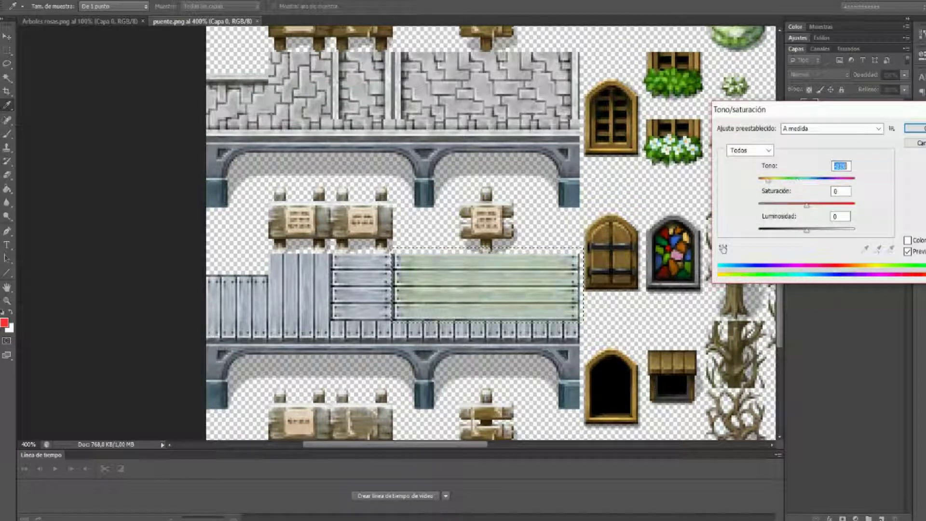
# - Tint the selected planks red with hue +143 and saturation +81
pyautogui.moveTo(807, 205); pyautogui.dragTo(835, 205)
pyautogui.hotkey('shift', 'Up')
pyautogui.moveTo(758, 180); pyautogui.dragTo(843, 206)
pyautogui.hotkey('shift', 'Up')
pyautogui.hotkey('shift', 'Up')
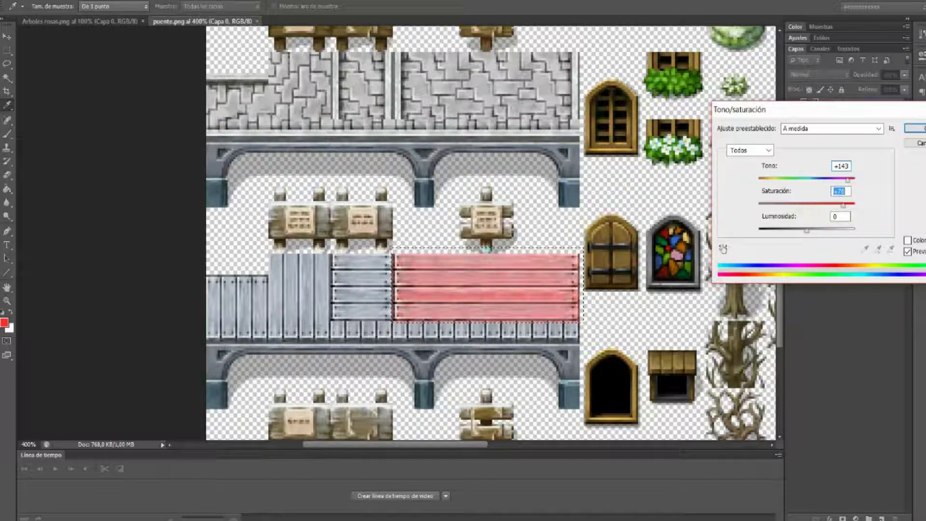
pyautogui.hotkey('shift', 'Up')
pyautogui.hotkey('shift', 'Up')
pyautogui.hotkey('shift', 'Down')
pyautogui.hotkey('shift', 'Down')
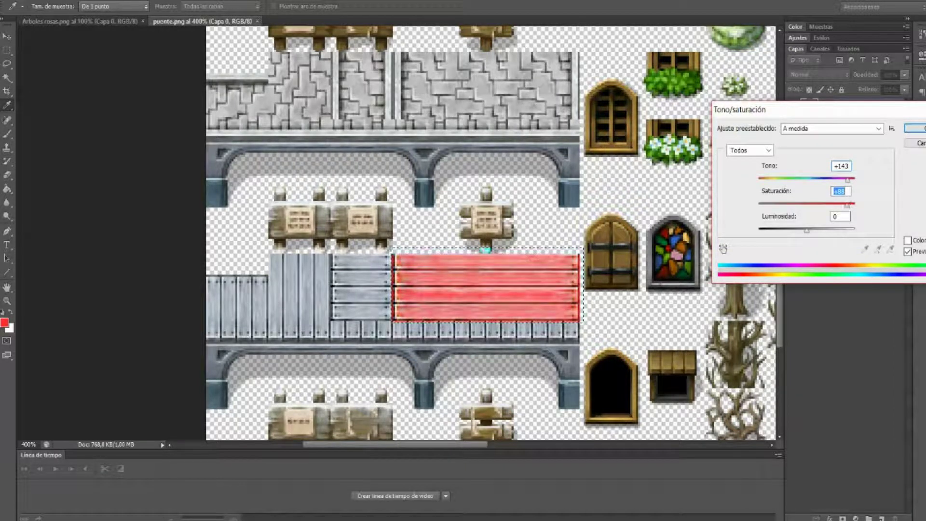
pyautogui.hotkey('shift', 'Down')
pyautogui.press('Up')
pyautogui.press('Up')
pyautogui.press('Up')
pyautogui.press('Up')
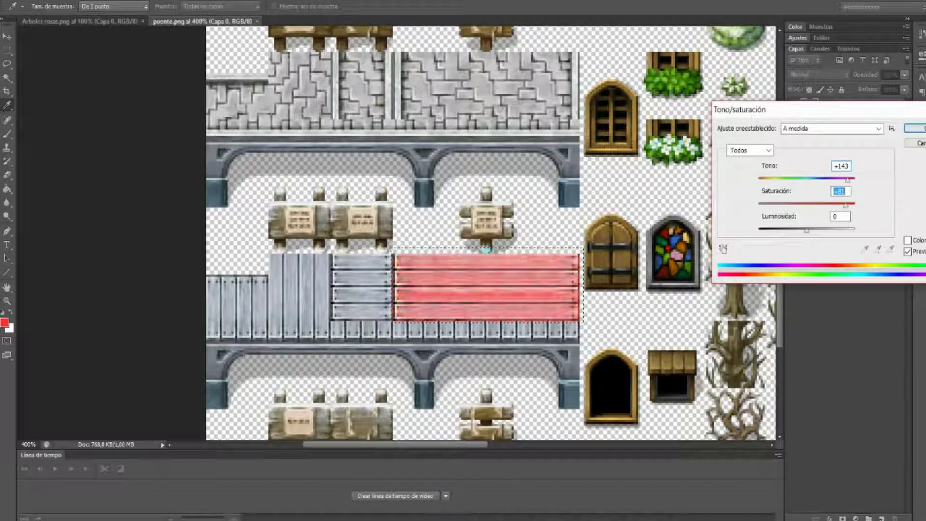
# - Lower the hue of the selected planks to -180 to give them an orange wood colour
pyautogui.hotkey('shift', 'Tab')
pyautogui.hotkey('shift', 'Down')
pyautogui.hotkey('shift', 'Down')
pyautogui.hotkey('shift', 'Down')
pyautogui.hotkey('shift', 'Down')
pyautogui.hotkey('shift', 'Down')
pyautogui.hotkey('shift', 'Down')
pyautogui.hotkey('shift', 'Down')
pyautogui.hotkey('shift', 'Down')
pyautogui.hotkey('shift', 'Down')
pyautogui.hotkey('shift', 'Down')
pyautogui.hotkey('shift', 'Down')
pyautogui.hotkey('shift', 'Down')
pyautogui.hotkey('shift', 'Down')
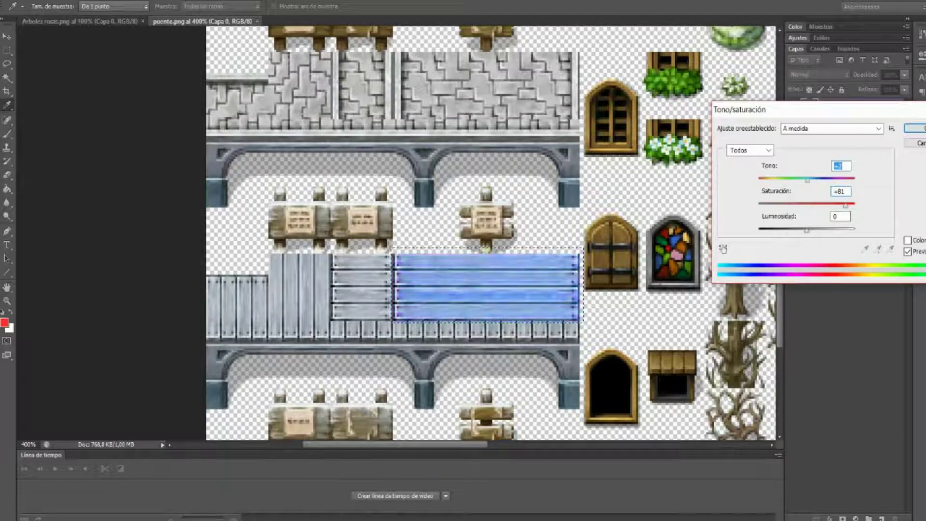
pyautogui.hotkey('shift', 'Down')
pyautogui.hotkey('shift', 'Down')
pyautogui.hotkey('shift', 'Down')
pyautogui.hotkey('shift', 'Down')
pyautogui.hotkey('shift', 'Down')
pyautogui.hotkey('shift', 'Down')
pyautogui.hotkey('shift', 'Down')
pyautogui.hotkey('shift', 'Down')
pyautogui.hotkey('shift', 'Down')
pyautogui.hotkey('shift', 'Down')
pyautogui.hotkey('shift', 'Down')
pyautogui.hotkey('shift', 'Down')
pyautogui.hotkey('shift', 'Down')
pyautogui.hotkey('shift', 'Down')
pyautogui.hotkey('shift', 'Down')
pyautogui.hotkey('shift', 'Down')
pyautogui.hotkey('shift', 'Down')
pyautogui.hotkey('shift', 'Down')
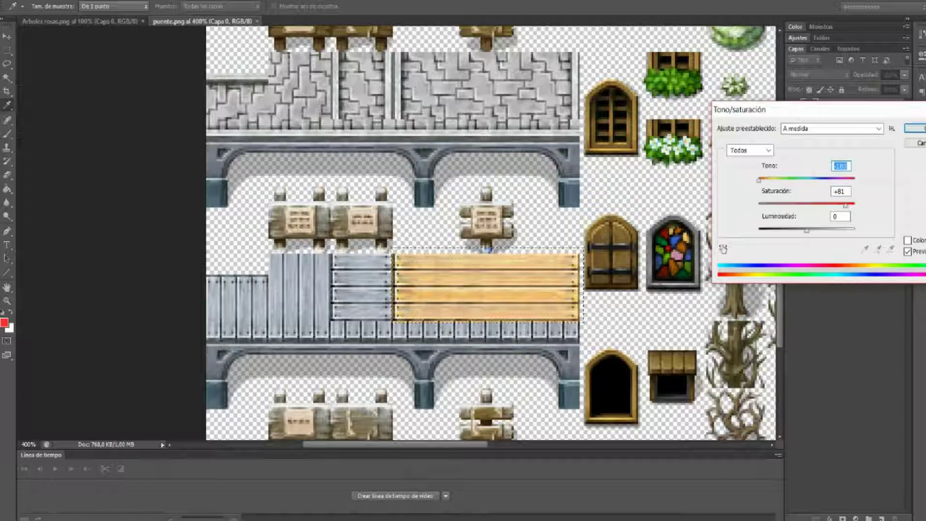
# - Set the planks' saturation to +85, darken their lightness to about -40 for a brown wood tone, and apply the adjustment
pyautogui.press('Tab')
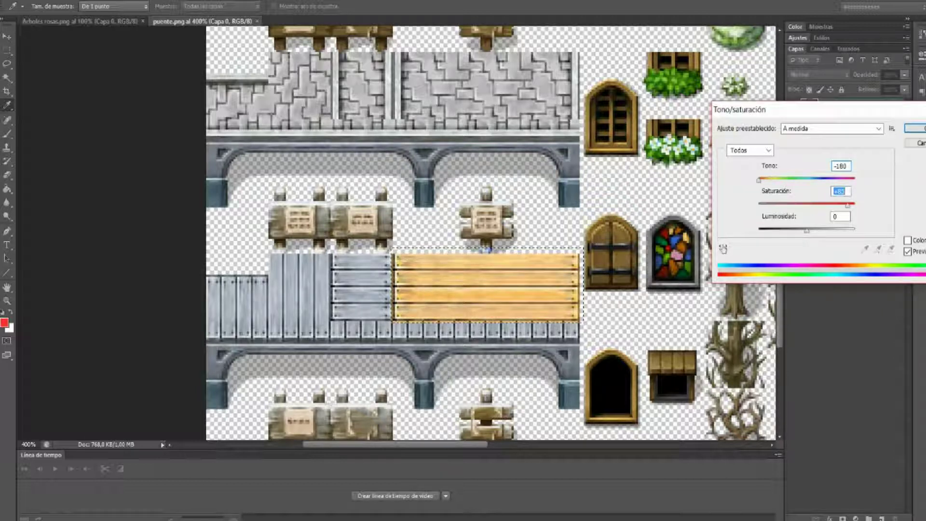
pyautogui.press('Tab')
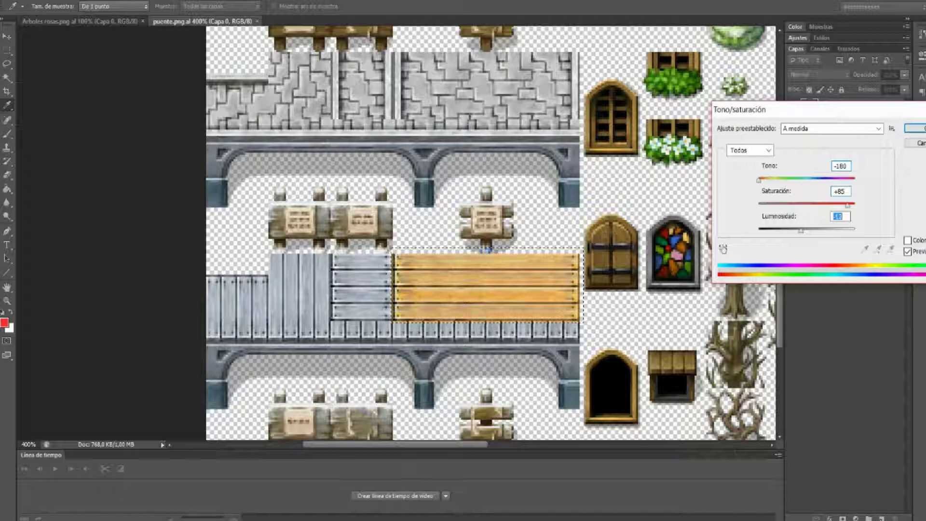
pyautogui.hotkey('shift', 'Down')
pyautogui.press('Down')
pyautogui.press('Down')
pyautogui.press('Down')
pyautogui.press('Down')
pyautogui.press('Down')
pyautogui.press('Down')
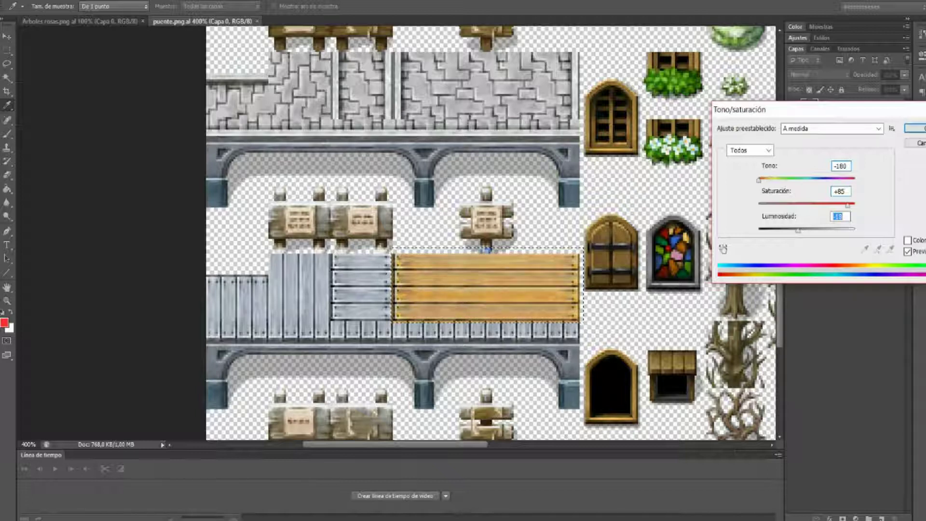
pyautogui.press('Down')
pyautogui.press('Down')
pyautogui.press('Down')
pyautogui.press('Down')
pyautogui.press('Down')
pyautogui.press('Down')
pyautogui.press('Down')
pyautogui.press('Down')
pyautogui.press('Down')
pyautogui.press('Down')
pyautogui.press('Down')
pyautogui.press('Down')
pyautogui.press('Down')
pyautogui.press('Down')
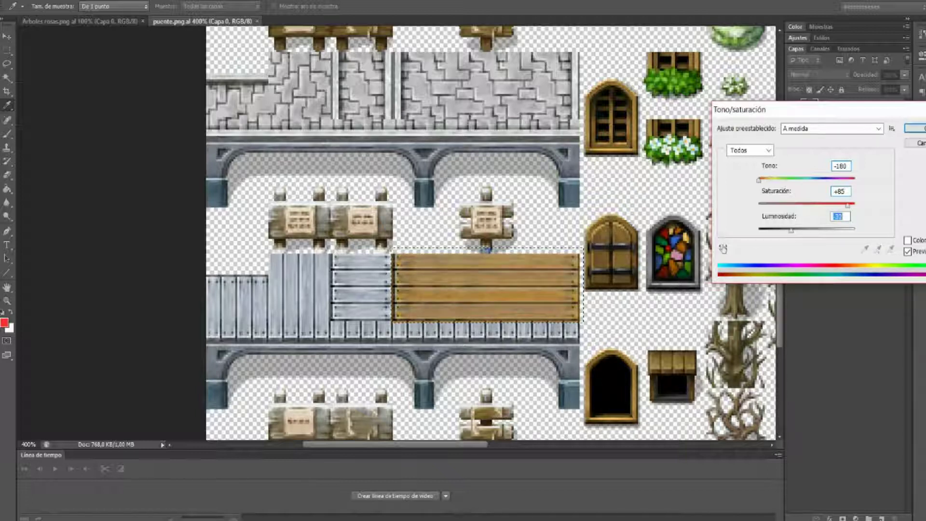
pyautogui.hotkey('shift', 'Down')
pyautogui.hotkey('shift', 'Down')
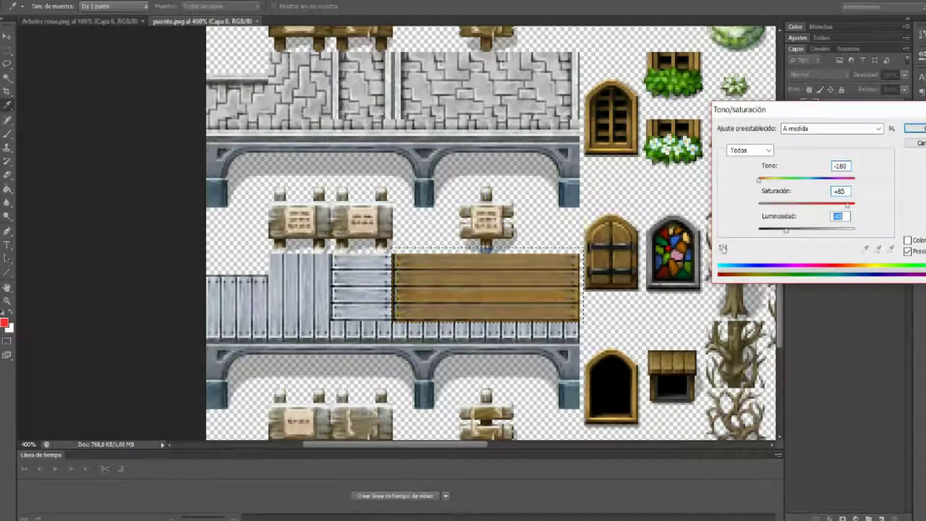
pyautogui.press('Up')
pyautogui.hotkey('shift', 'Up')
pyautogui.hotkey('shift', 'Up')
pyautogui.hotkey('shift', 'Down')
pyautogui.hotkey('shift', 'Down')
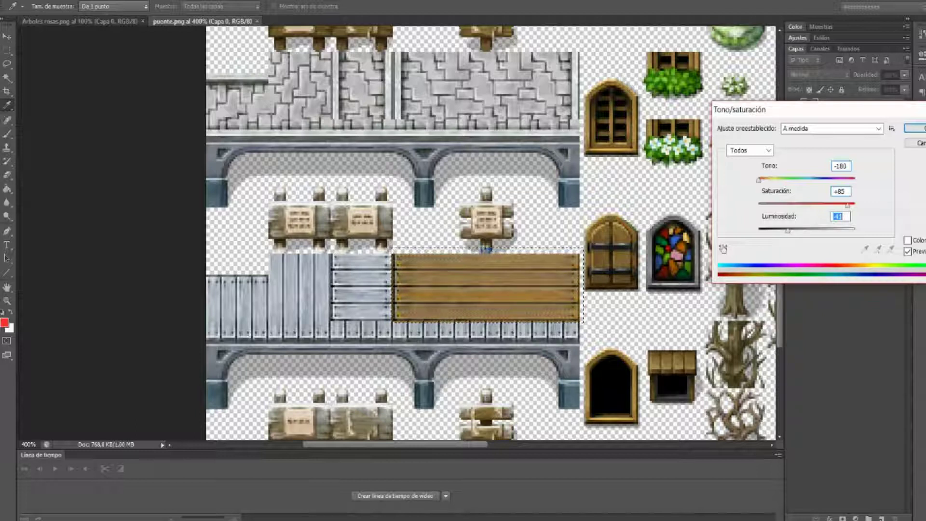
pyautogui.press('Up')
pyautogui.press('Up')
pyautogui.moveTo(820, 109); pyautogui.dragTo(774, 109)
pyautogui.click(882, 127)
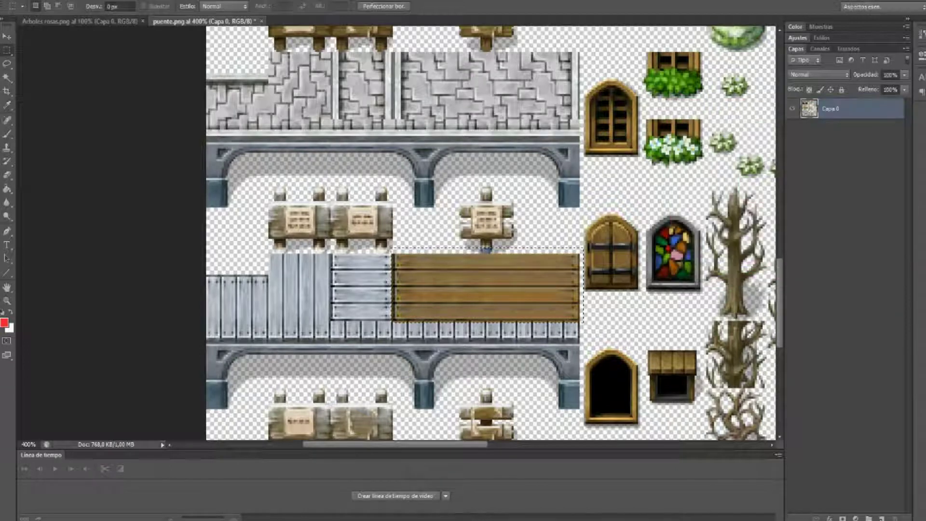
# - Save the recoloured tileset as a PNG copy named puente Copystrika and close puente.png without saving its changes
pyautogui.click(30, 1)
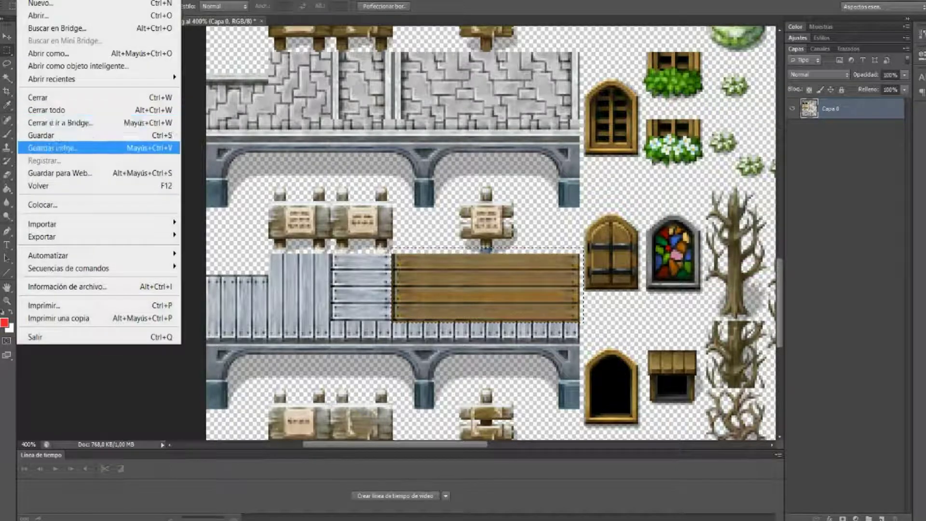
pyautogui.click(66, 148)
pyautogui.click(342, 259)
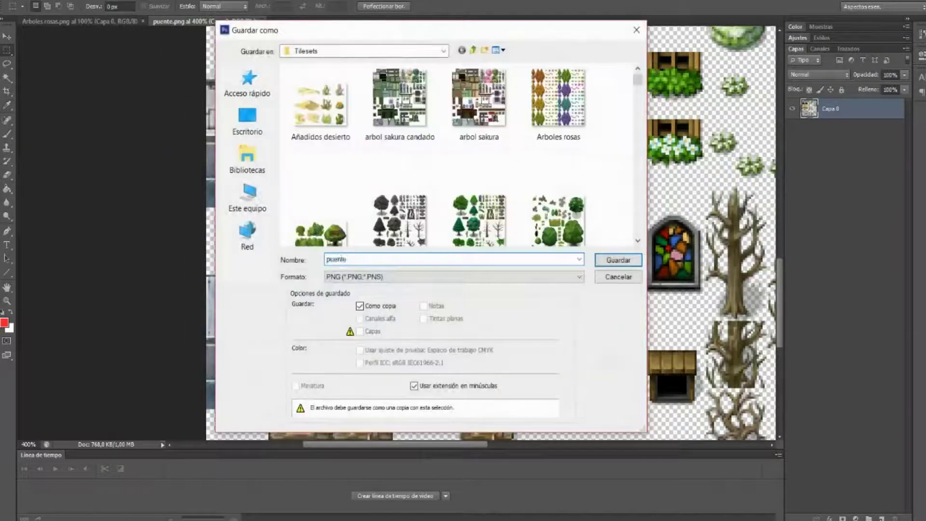
pyautogui.write('Copystrika')
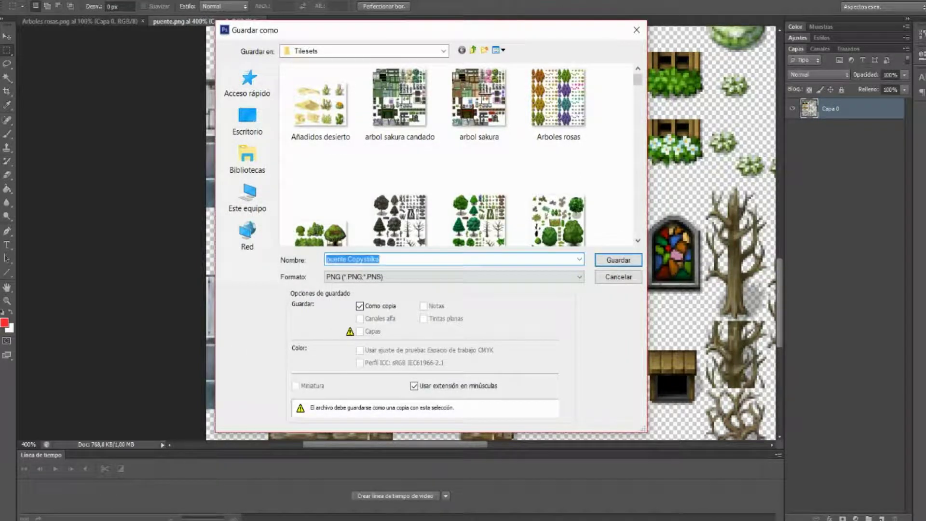
pyautogui.press('Return')
pyautogui.press('Return')
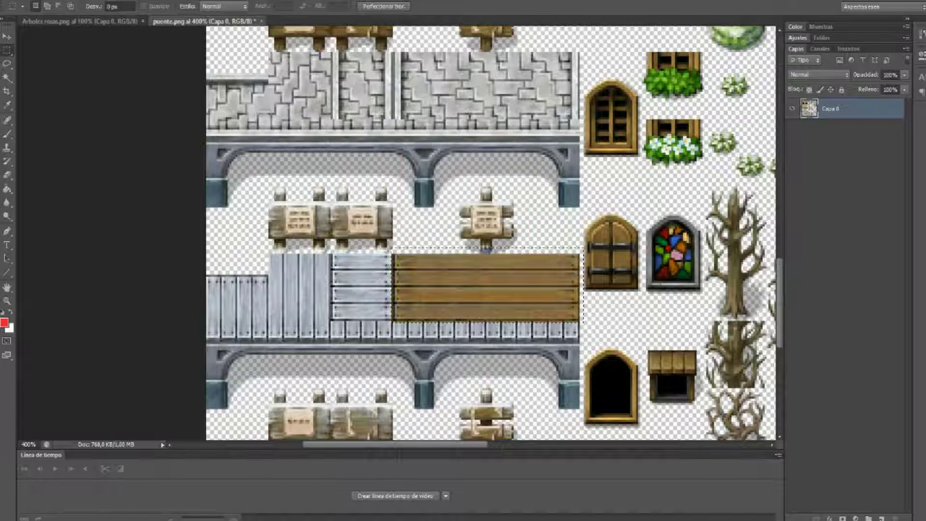
pyautogui.hotkey('ctrl', 'w')
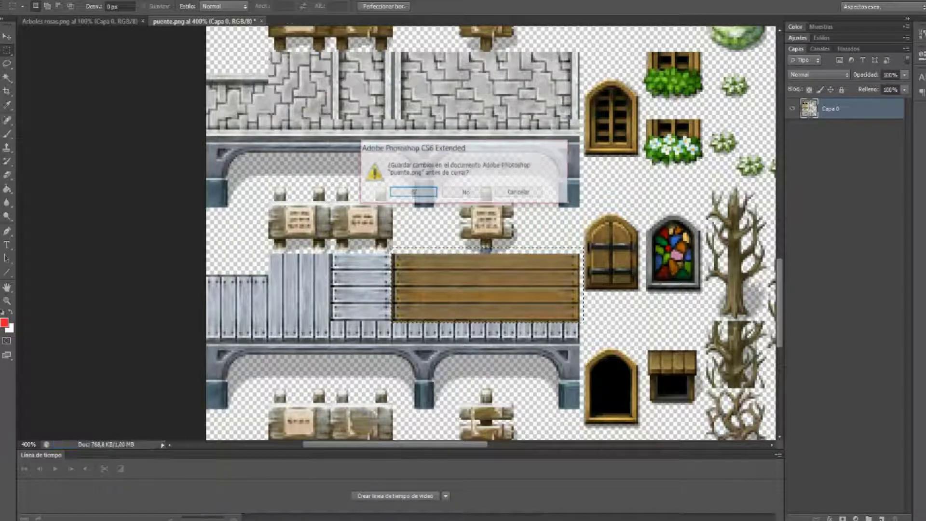
pyautogui.click(476, 192)
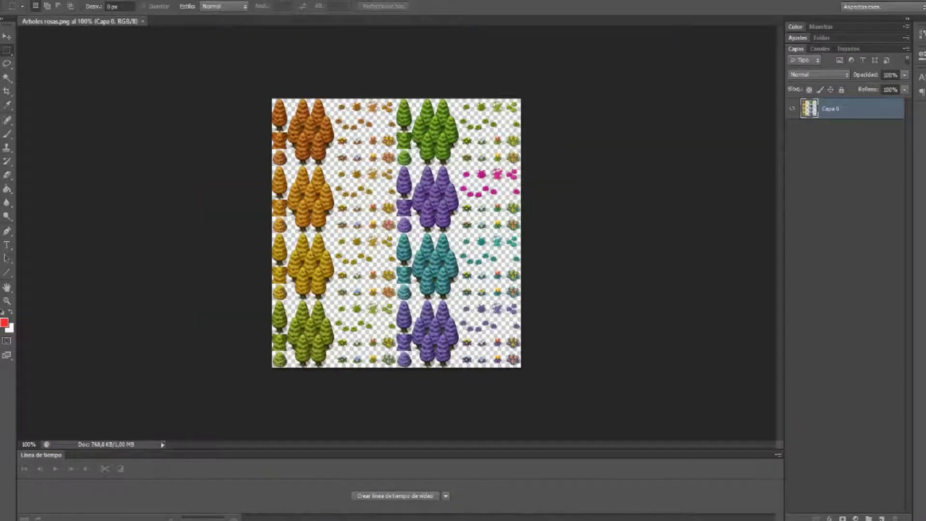
# - Select the block of purple trees in Arboles rosas.png, including trunks, with a rectangular selection at 300% zoom
pyautogui.click(7, 300)
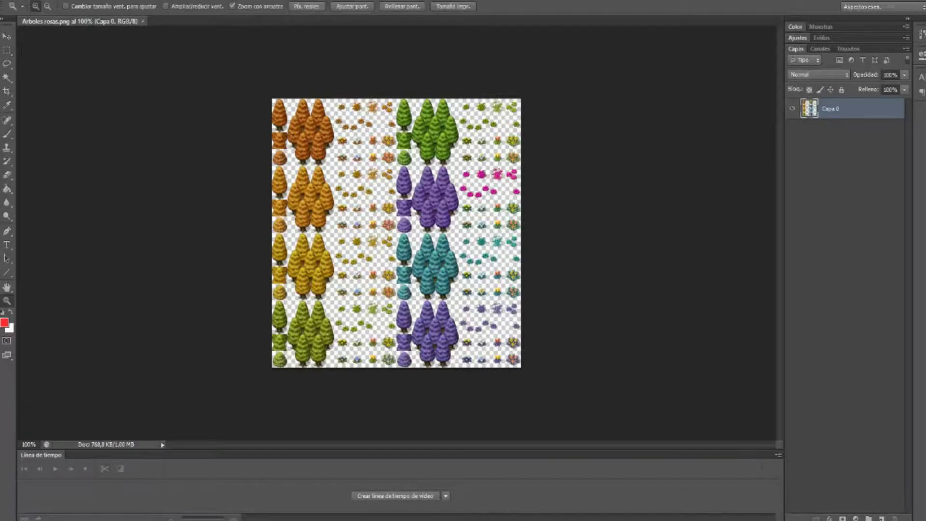
pyautogui.click(402, 304)
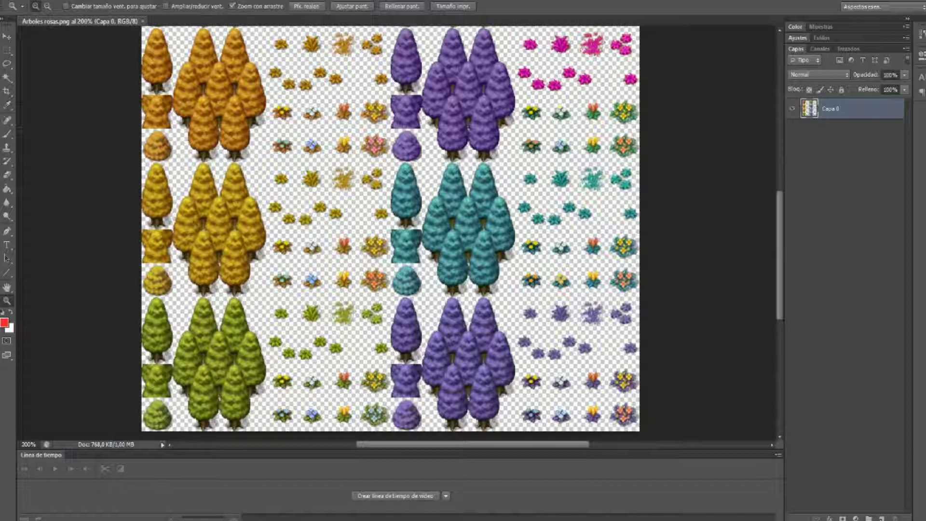
pyautogui.scroll(5, 390, 233)
pyautogui.scroll(3, 390, 233)
pyautogui.click(473, 198)
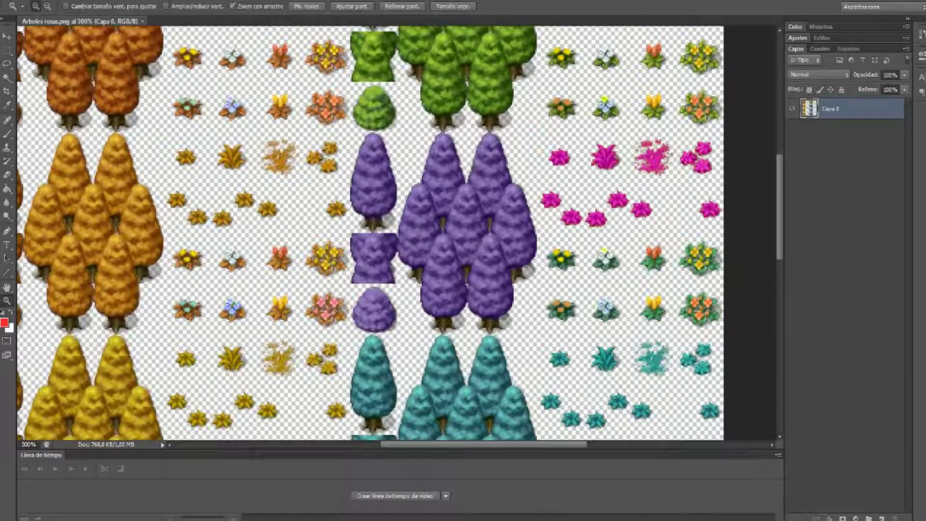
pyautogui.press('m')
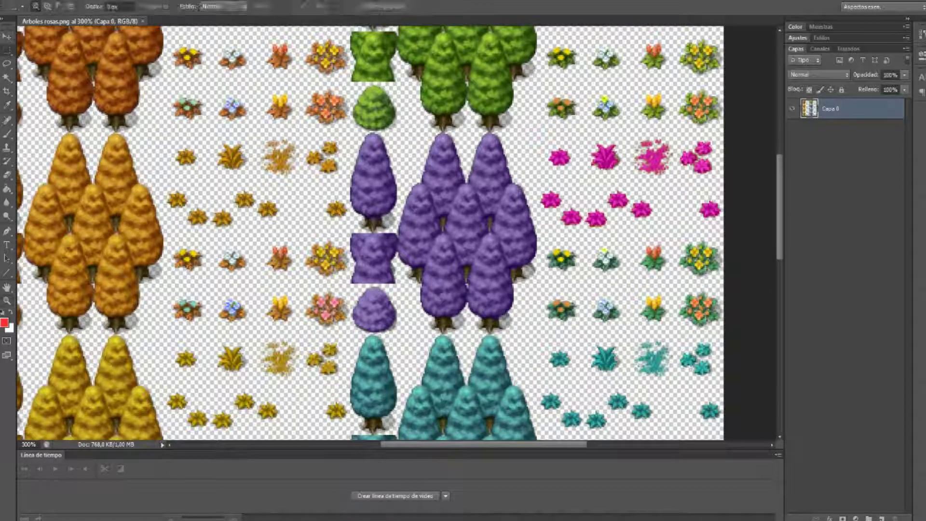
pyautogui.scroll(-5, 371, 231)
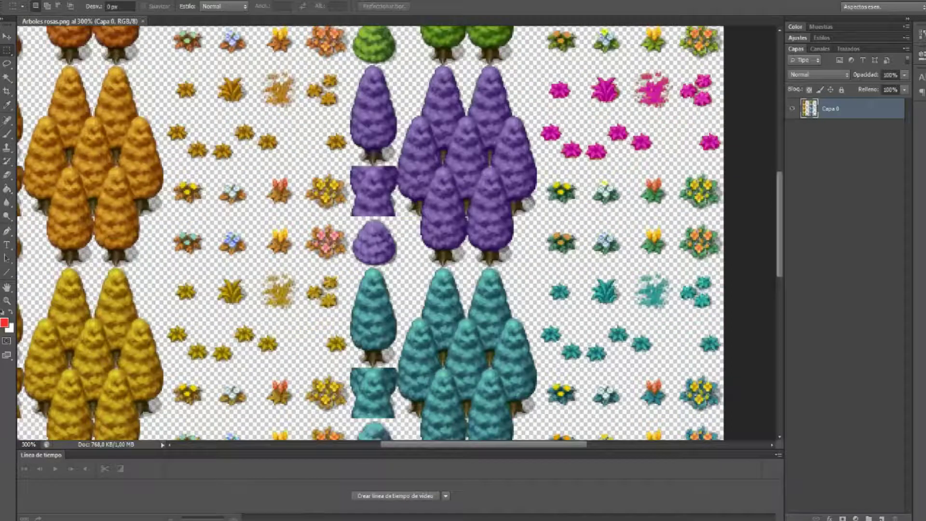
pyautogui.scroll(4, 370, 231)
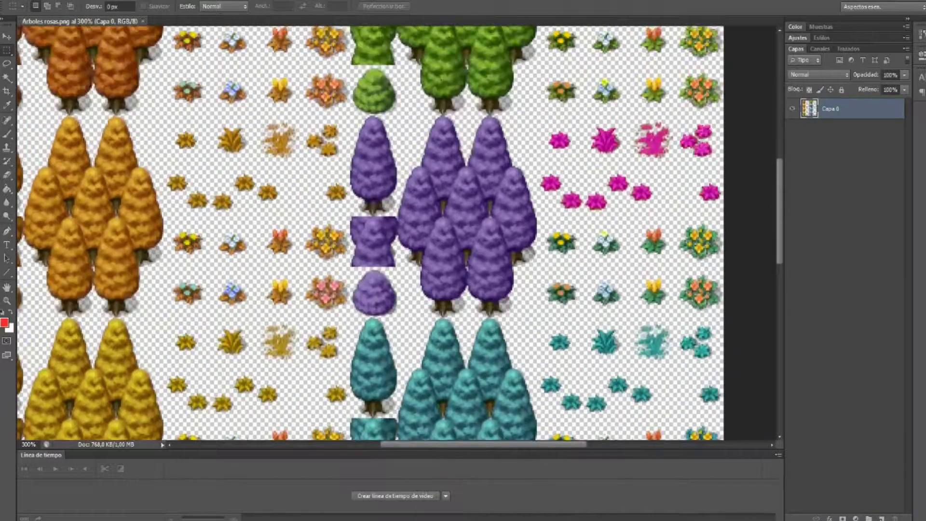
pyautogui.scroll(-7, 370, 231)
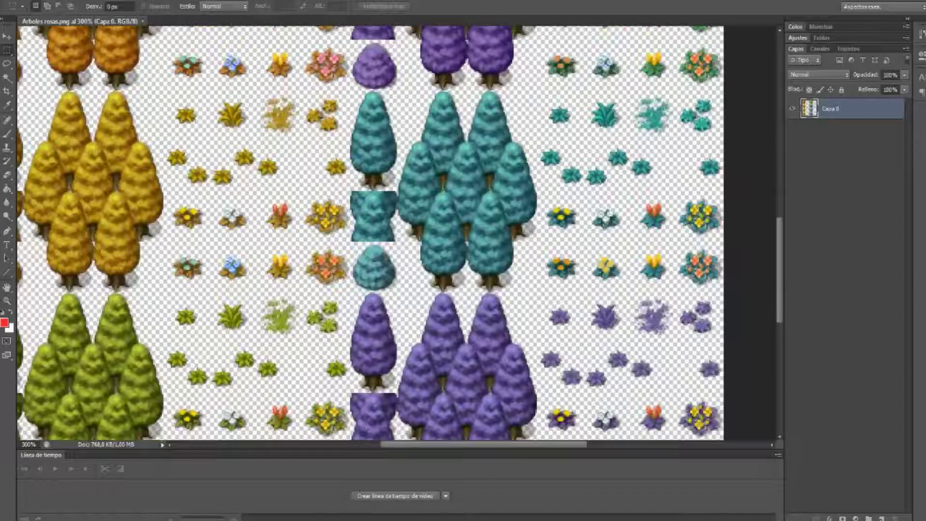
pyautogui.scroll(8, 370, 232)
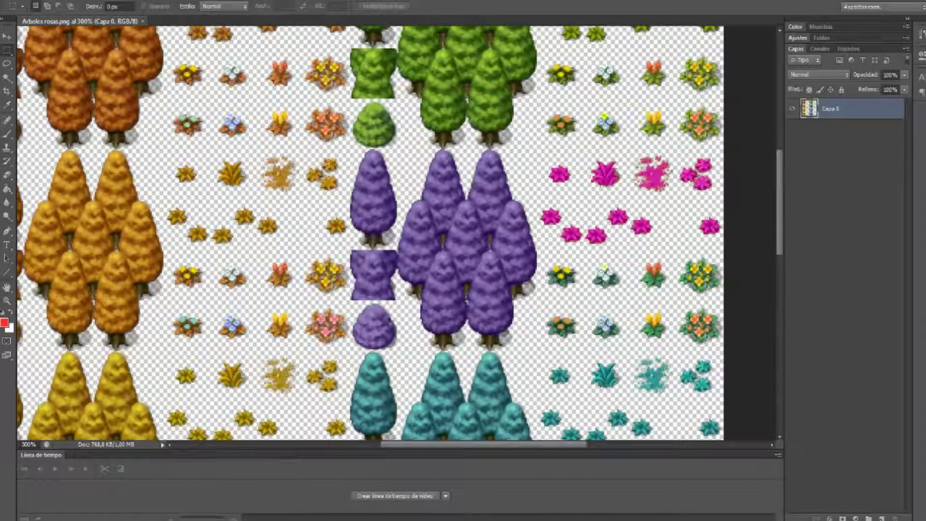
pyautogui.moveTo(346, 150); pyautogui.dragTo(507, 334)
pyautogui.hotkey('ctrl', 'd')
pyautogui.moveTo(350, 349); pyautogui.dragTo(538, 149)
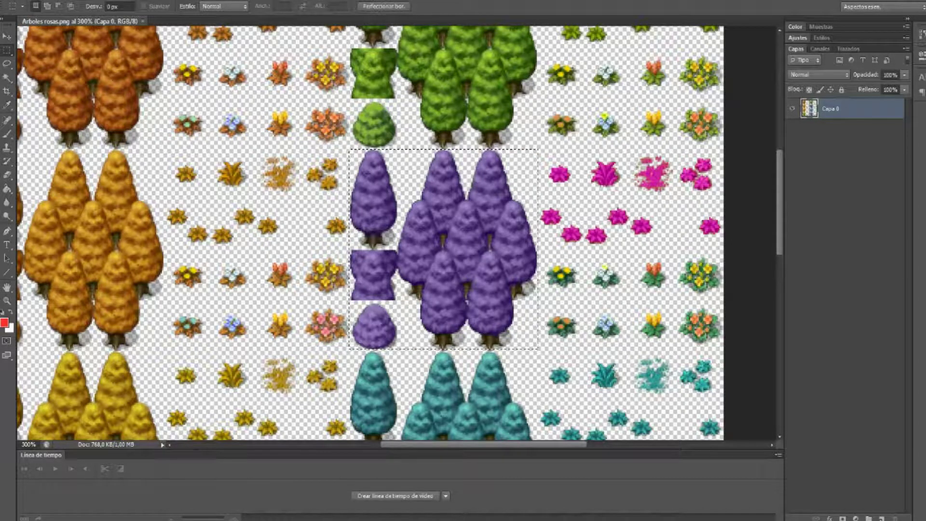
# - Try to recolour the rectangular selection of purple trees with Hue/Saturation, shifting the hue to +96
pyautogui.click(87, 1)
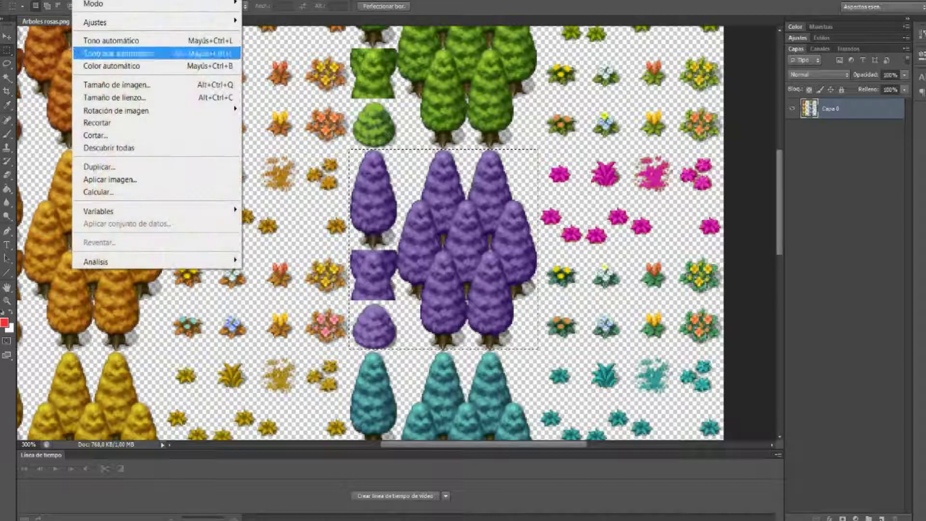
pyautogui.moveTo(145, 22)
pyautogui.click(280, 91)
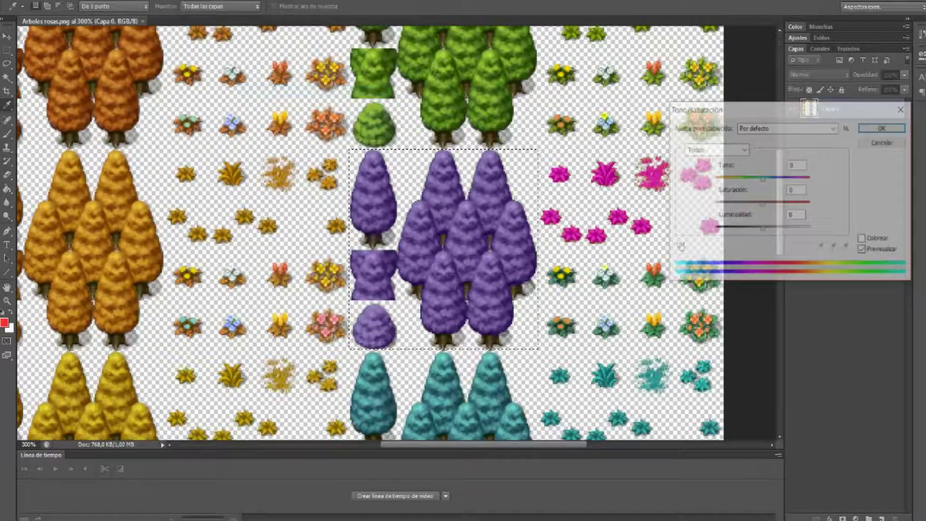
pyautogui.moveTo(763, 204); pyautogui.dragTo(795, 178)
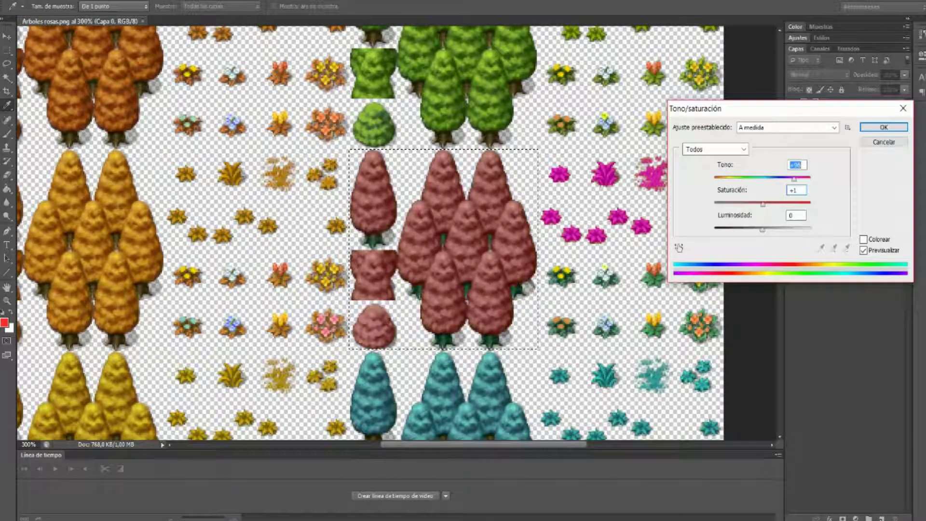
pyautogui.moveTo(794, 179); pyautogui.dragTo(794, 179)
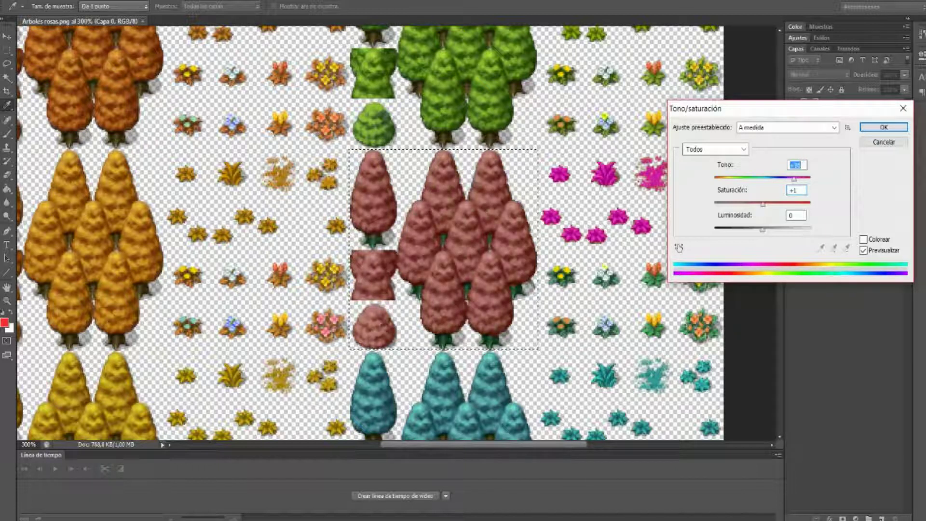
# - Try a saturation of about +39 on the red-tinted trees, then cancel the adjustment and clear the selection
pyautogui.press('Tab')
pyautogui.hotkey('shift', 'Up')
pyautogui.hotkey('shift', 'Up')
pyautogui.hotkey('shift', 'Up')
pyautogui.hotkey('shift', 'Up')
pyautogui.hotkey('shift', 'Up')
pyautogui.hotkey('shift', 'Up')
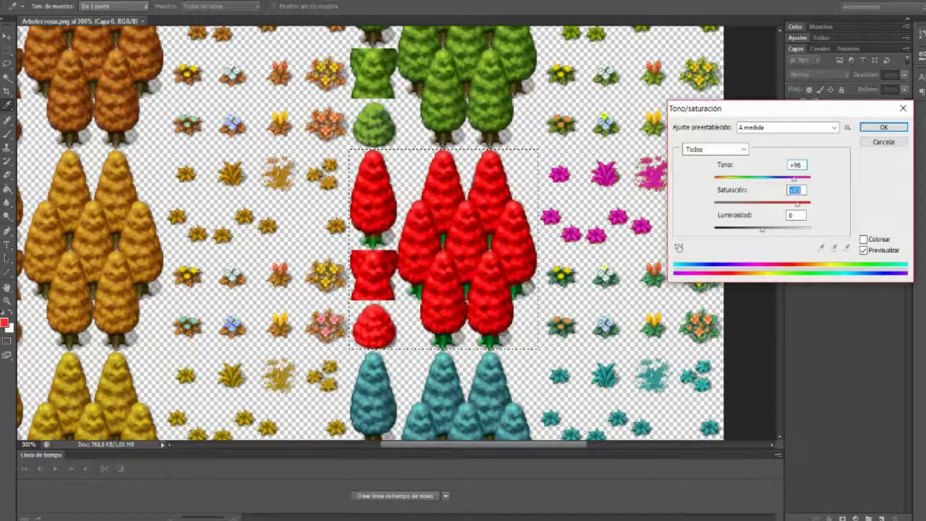
pyautogui.hotkey('shift', 'Down')
pyautogui.hotkey('shift', 'Down')
pyautogui.hotkey('shift', 'Down')
pyautogui.hotkey('shift', 'Down')
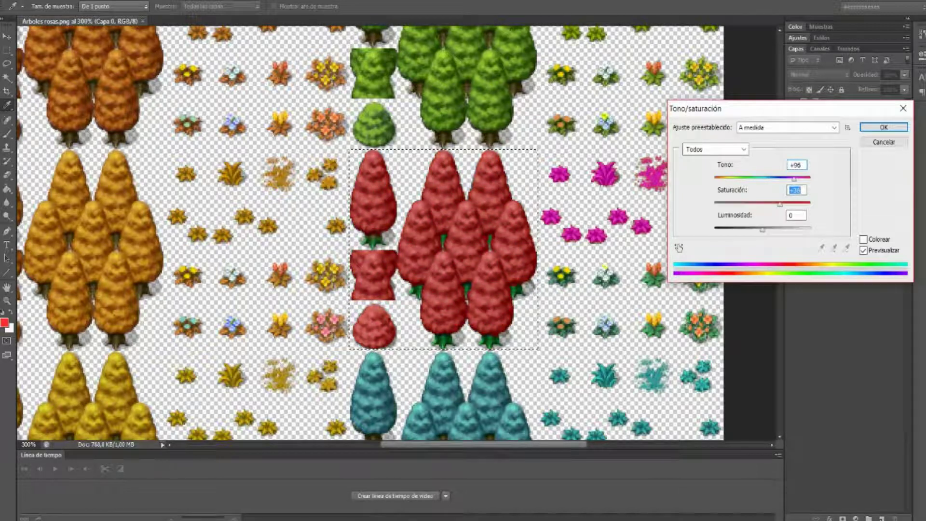
pyautogui.press('Up')
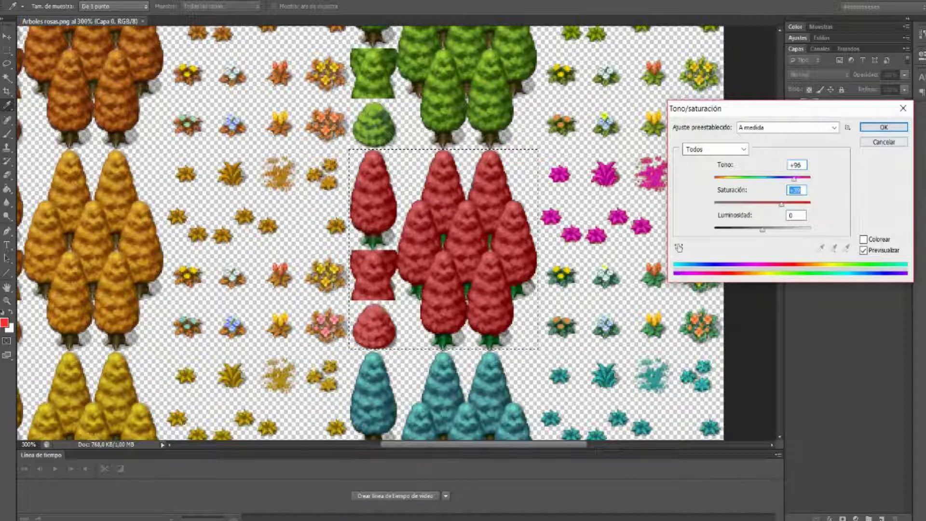
pyautogui.click(883, 142)
pyautogui.hotkey('ctrl', 'd')
# - Try to select the single purple tree's foliage using the Magic Wand with a tolerance of 55
pyautogui.press('w')
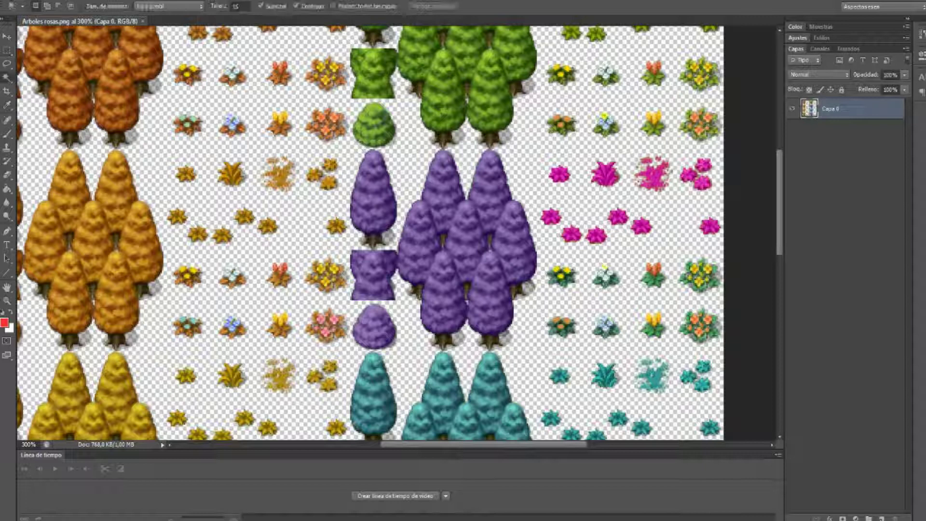
pyautogui.doubleClick(236, 6)
pyautogui.write('55')
pyautogui.press('Return')
pyautogui.click(374, 193)
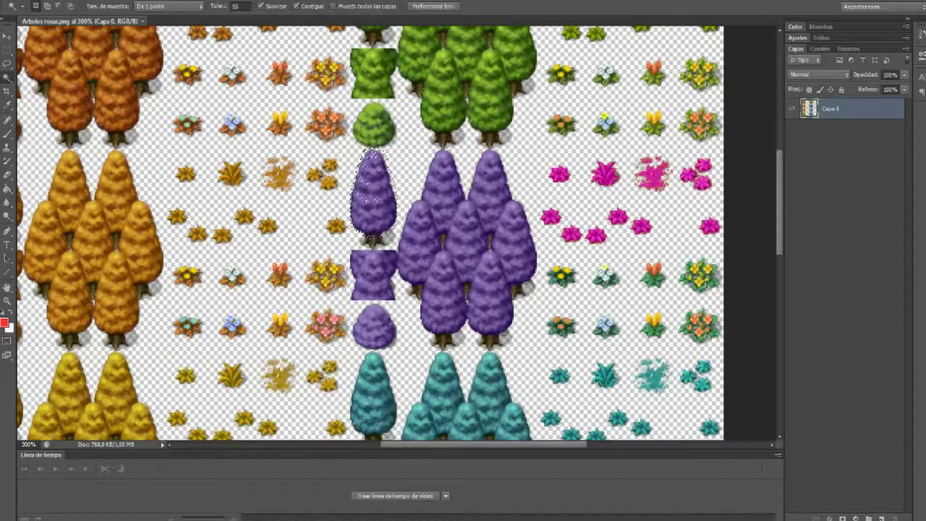
pyautogui.hotkey('ctrl', 'd')
# - Set the Magic Wand tolerance to 40 and select the foliage of all the purple trees without their trunks
pyautogui.doubleClick(235, 6)
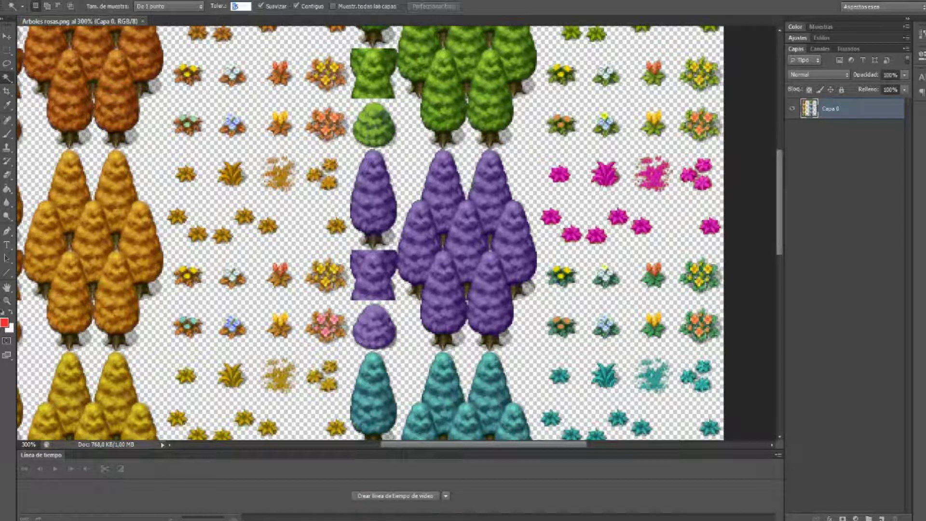
pyautogui.write('40')
pyautogui.press('Return')
pyautogui.click(373, 193)
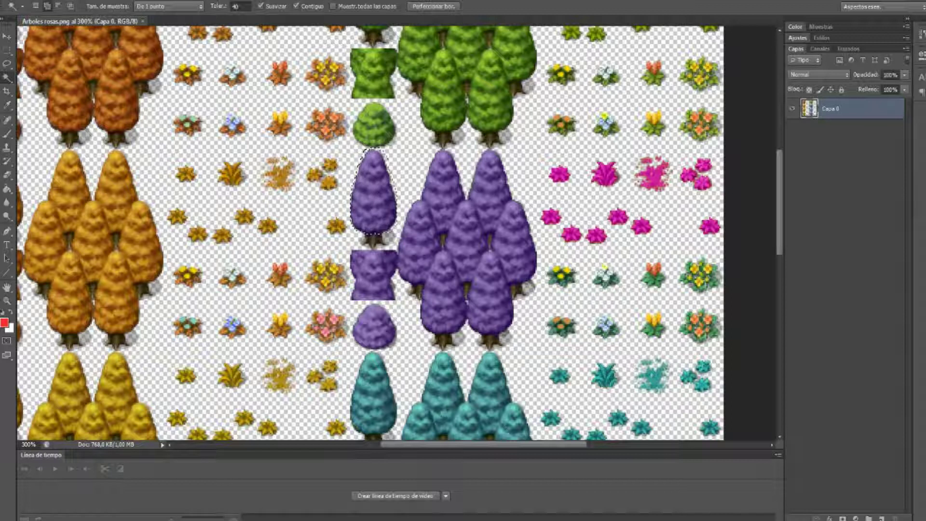
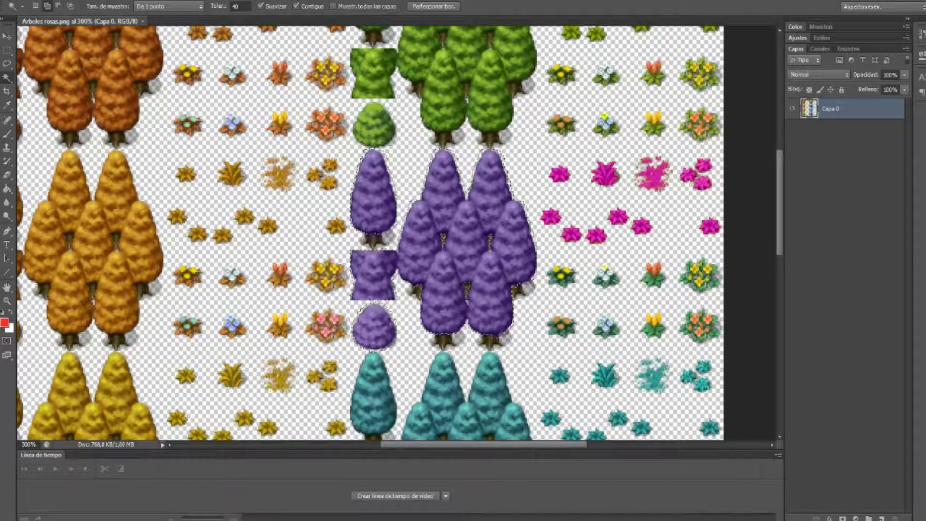
# - Start a Hue/Saturation adjustment on the selected purple foliage and shift its hue to about +105
pyautogui.hotkey('alt', 'i')
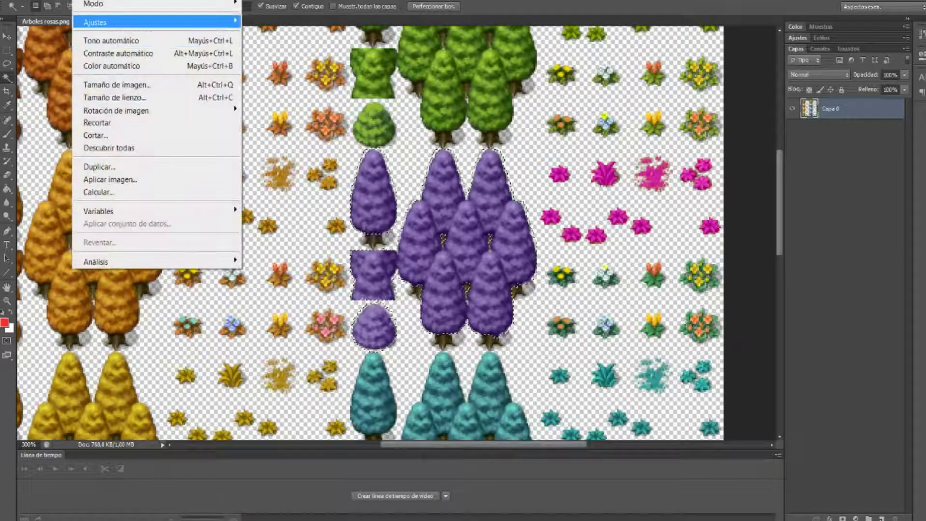
pyautogui.moveTo(159, 22)
pyautogui.click(280, 91)
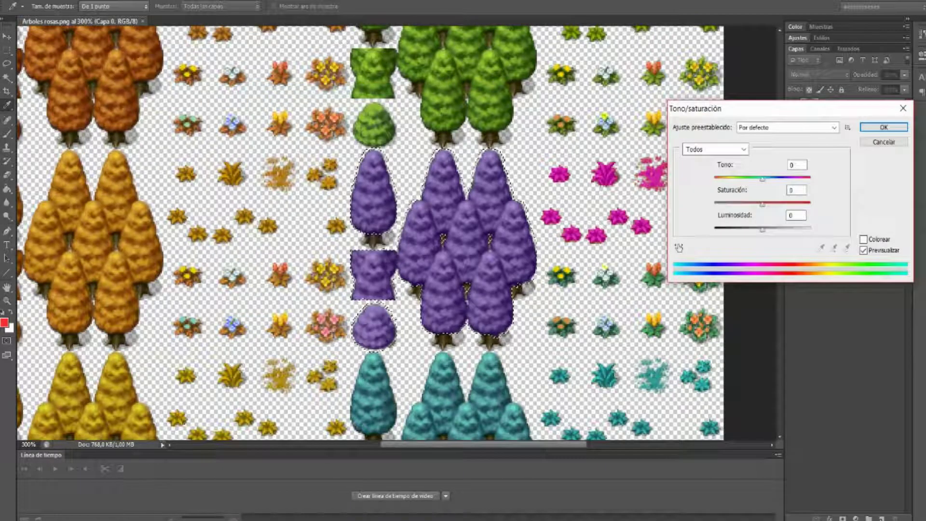
pyautogui.moveTo(762, 179); pyautogui.dragTo(789, 179)
pyautogui.moveTo(738, 165); pyautogui.dragTo(758, 165)
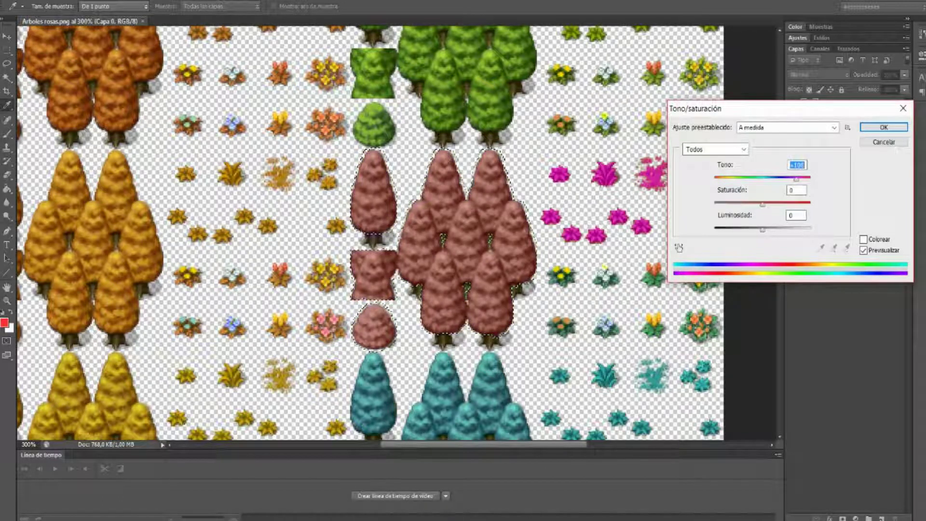
# - Set the selected foliage to hue +98 and saturation +46 for a strong red
pyautogui.moveTo(763, 205)
pyautogui.mouseDown()
pyautogui.moveTo(780, 204)
pyautogui.moveTo(795, 179)
pyautogui.moveTo(771, 204)
pyautogui.mouseUp()
pyautogui.press('Up')
pyautogui.press('Up')
pyautogui.press('Up')
pyautogui.press('Up')
pyautogui.press('Up')
pyautogui.press('Up')
pyautogui.press('Up')
pyautogui.press('Up')
pyautogui.press('Up')
pyautogui.press('Up')
pyautogui.press('Up')
pyautogui.press('Up')
pyautogui.press('Up')
pyautogui.press('Up')
pyautogui.press('Up')
pyautogui.press('Up')
pyautogui.press('Up')
pyautogui.press('Up')
pyautogui.press('Up')
pyautogui.press('Up')
pyautogui.moveTo(800, 205); pyautogui.dragTo(785, 204)
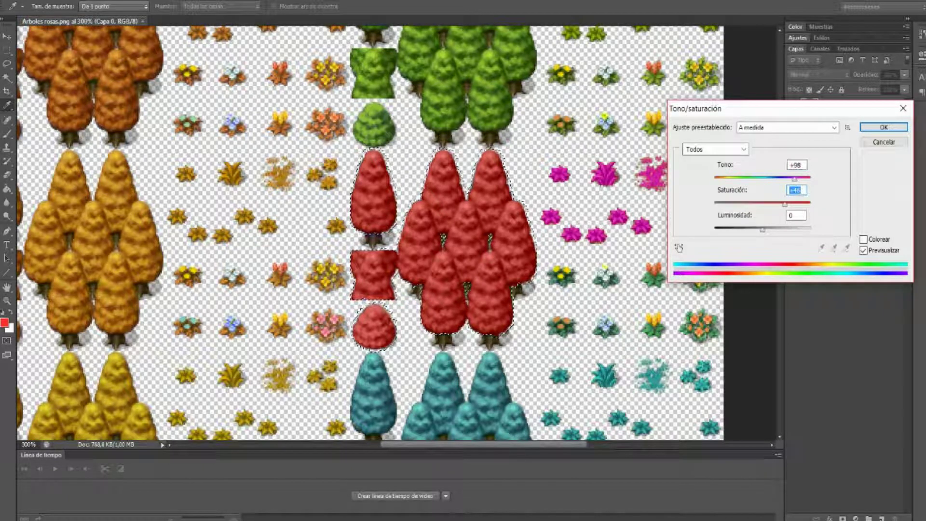
# - Try a hue of +106 on the foliage, then settle on hue +96 with saturation +40
pyautogui.click(800, 165)
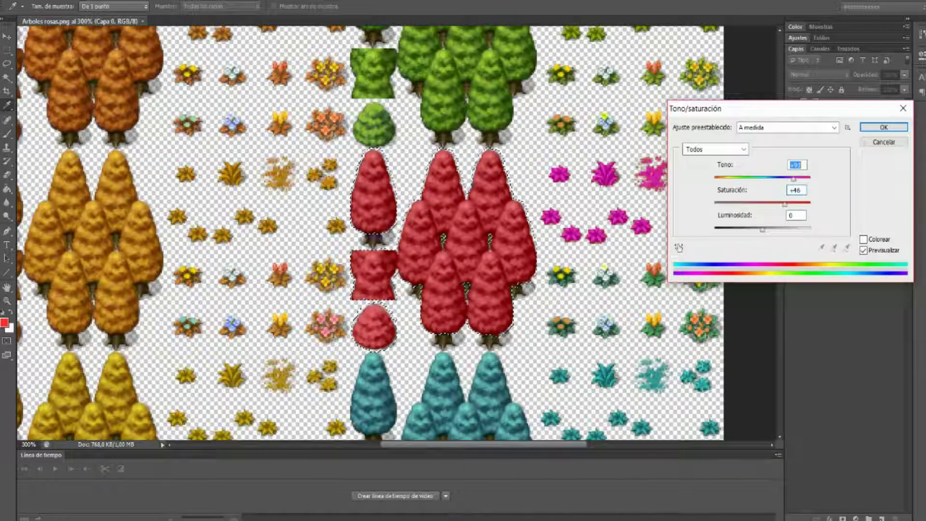
pyautogui.moveTo(793, 179); pyautogui.dragTo(796, 179)
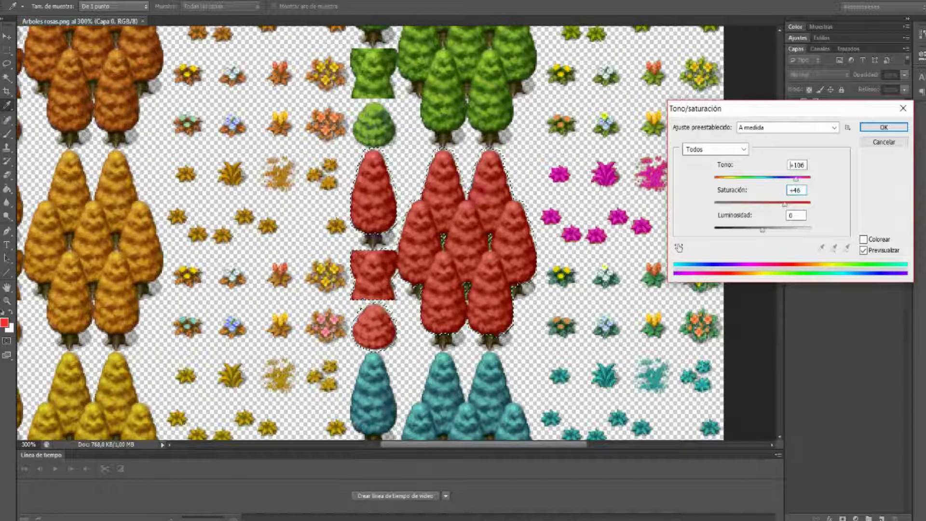
pyautogui.moveTo(797, 179); pyautogui.dragTo(787, 204)
pyautogui.press('Down')
pyautogui.press('Down')
pyautogui.press('Down')
pyautogui.press('Down')
pyautogui.press('Down')
pyautogui.press('Down')
pyautogui.press('Down')
pyautogui.press('Down')
pyautogui.press('Down')
pyautogui.press('Down')
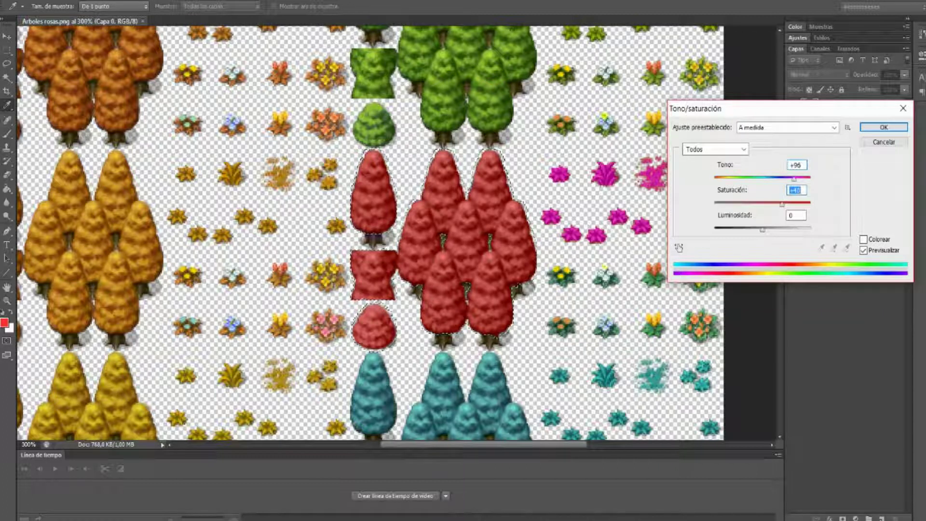
# - Test a much lighter foliage tone, then bring the lightness down to +2
pyautogui.press('Tab')
pyautogui.hotkey('shift', 'Up')
pyautogui.hotkey('shift', 'Up')
pyautogui.hotkey('shift', 'Up')
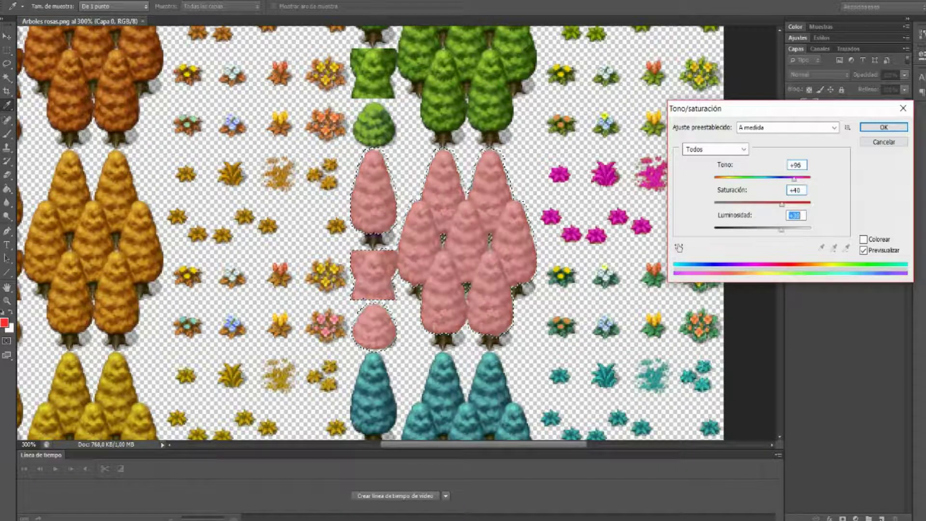
pyautogui.hotkey('shift', 'Down')
pyautogui.hotkey('shift', 'Down')
pyautogui.hotkey('shift', 'Down')
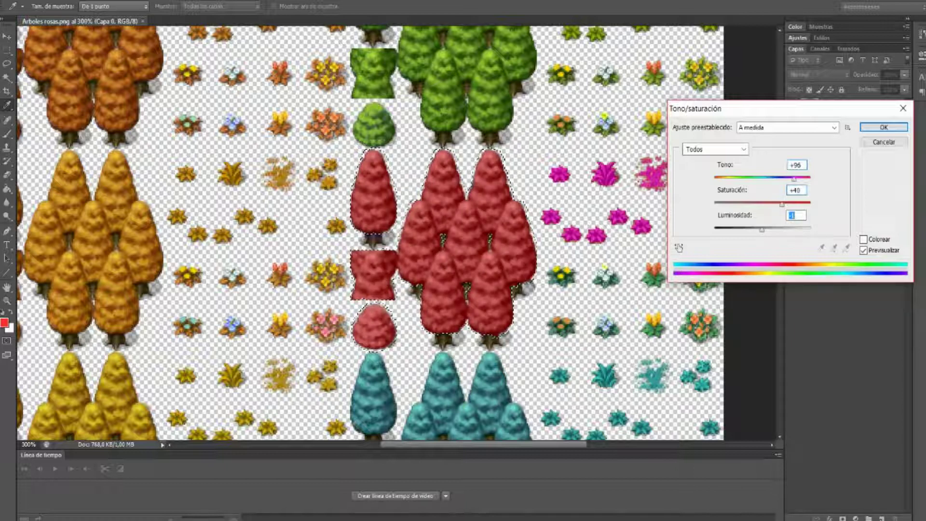
pyautogui.press('Up')
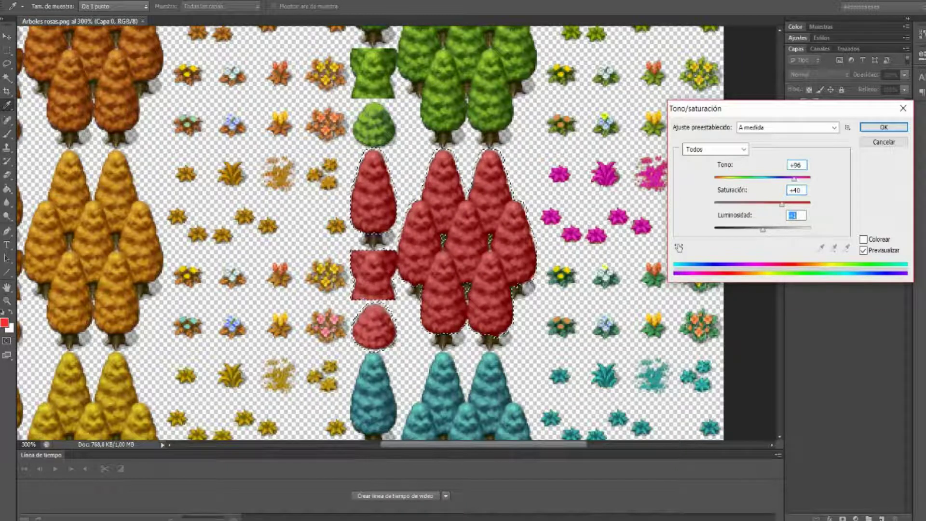
# - Try a magenta hue on the selected foliage
pyautogui.moveTo(794, 179); pyautogui.dragTo(752, 179)
pyautogui.hotkey('shift', 'Up')
pyautogui.hotkey('shift', 'Up')
pyautogui.hotkey('shift', 'Up')
pyautogui.hotkey('shift', 'Up')
pyautogui.hotkey('shift', 'Up')
pyautogui.hotkey('shift', 'Up')
pyautogui.hotkey('shift', 'Up')
pyautogui.hotkey('shift', 'Up')
pyautogui.hotkey('shift', 'Up')
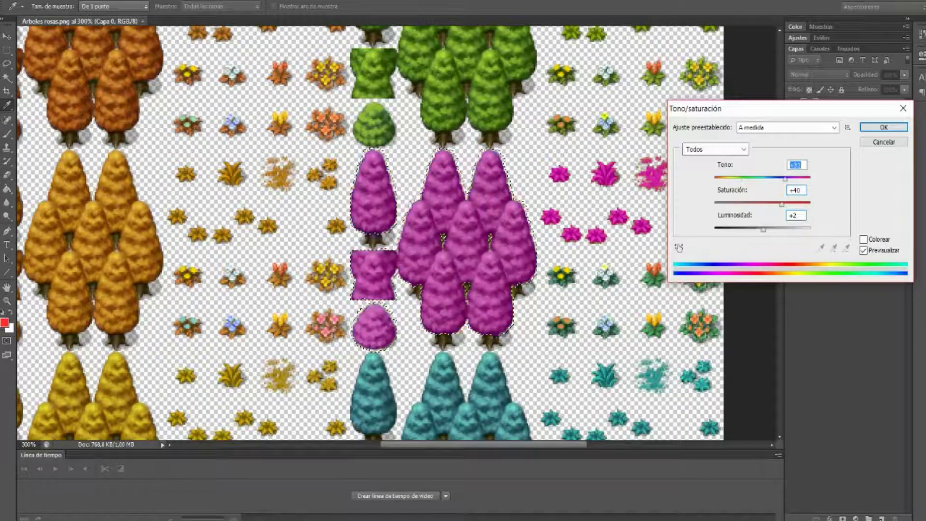
# - Raise the foliage's saturation to +46 and set its hue to +96 for a red tone
pyautogui.moveTo(782, 204); pyautogui.dragTo(785, 204)
pyautogui.hotkey('shift', 'Tab')
pyautogui.hotkey('shift', 'Up')
pyautogui.hotkey('shift', 'Up')
pyautogui.hotkey('shift', 'Up')
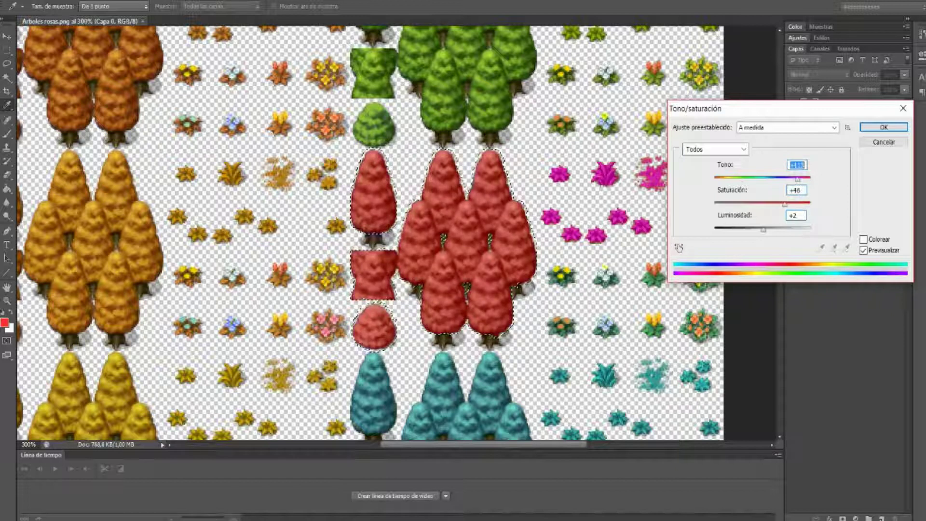
pyautogui.hotkey('shift', 'Down')
pyautogui.hotkey('shift', 'Down')
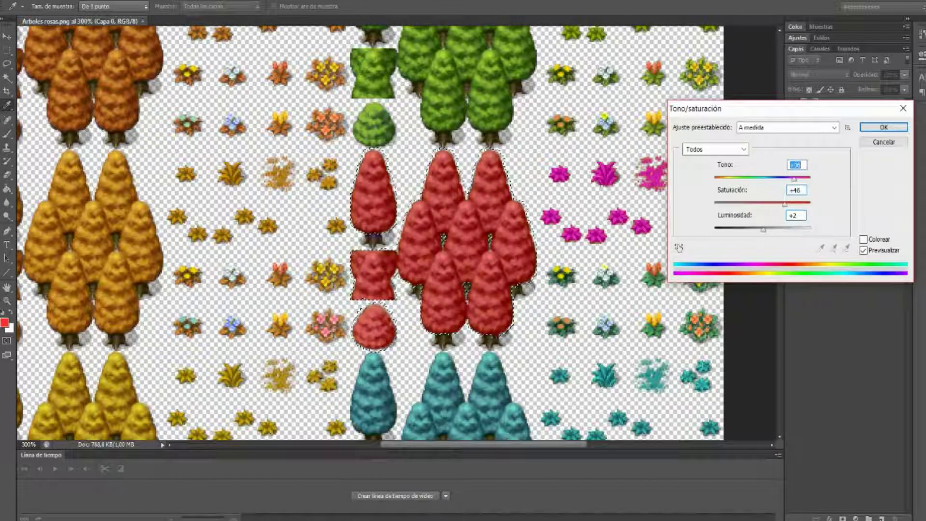
# - Fine-tune the red foliage's saturation to about +49
pyautogui.press('Tab')
pyautogui.press('Up')
pyautogui.press('Up')
pyautogui.press('Down')
pyautogui.press('Down')
pyautogui.moveTo(780, 204); pyautogui.dragTo(788, 204)
pyautogui.press('Down')
pyautogui.press('Down')
pyautogui.press('Down')
pyautogui.press('Down')
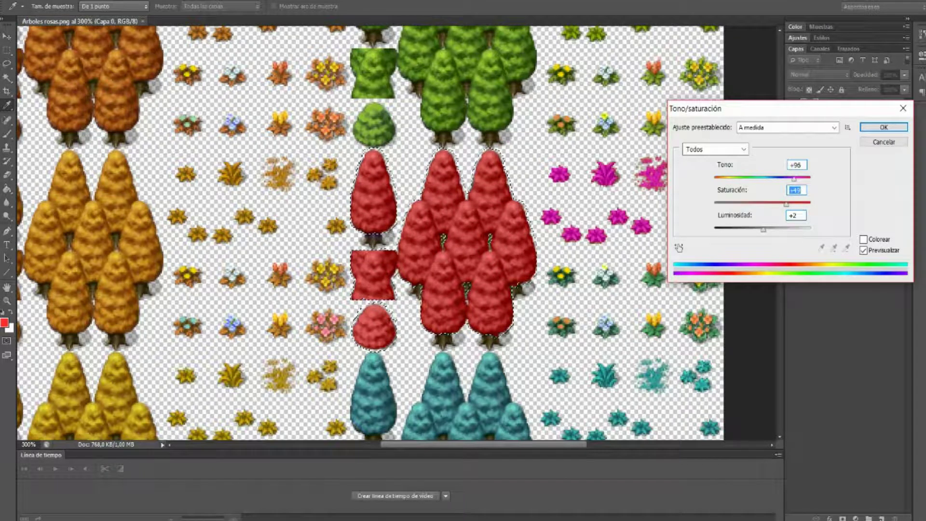
# - Apply the red foliage adjustment and save the image as a PNG copy named Arboles rosas Copystrika
pyautogui.press('Return')
pyautogui.click(28, 1)
pyautogui.press('Return')
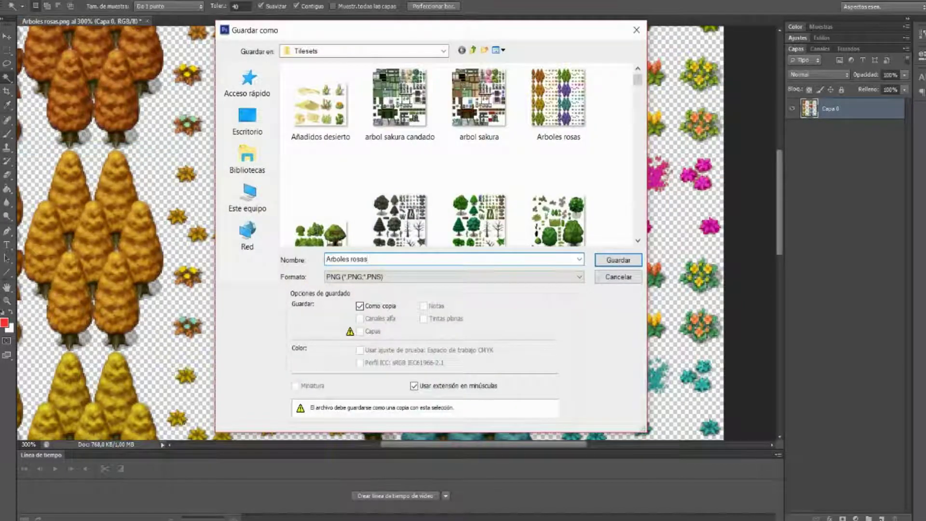
pyautogui.press('BackSpace')
pyautogui.press('BackSpace')
pyautogui.press('BackSpace')
pyautogui.press('BackSpace')
pyautogui.press('BackSpace')
pyautogui.write('i')
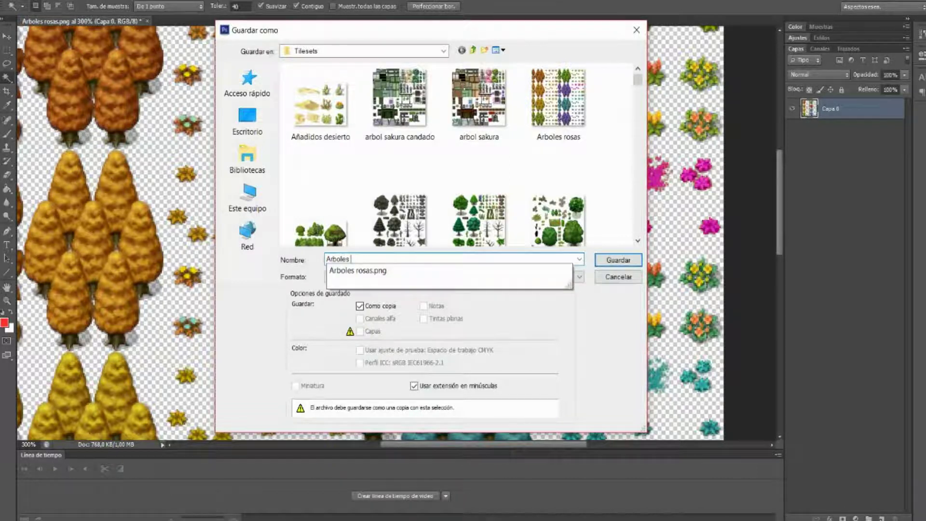
pyautogui.write('Copystrika')
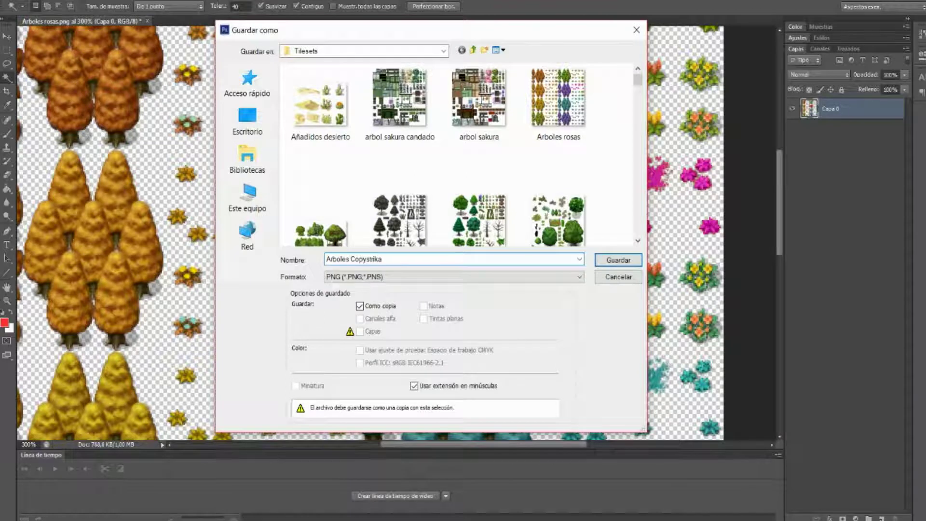
pyautogui.click(352, 259)
pyautogui.write('rosas')
pyautogui.press('Return')
pyautogui.press('Return')
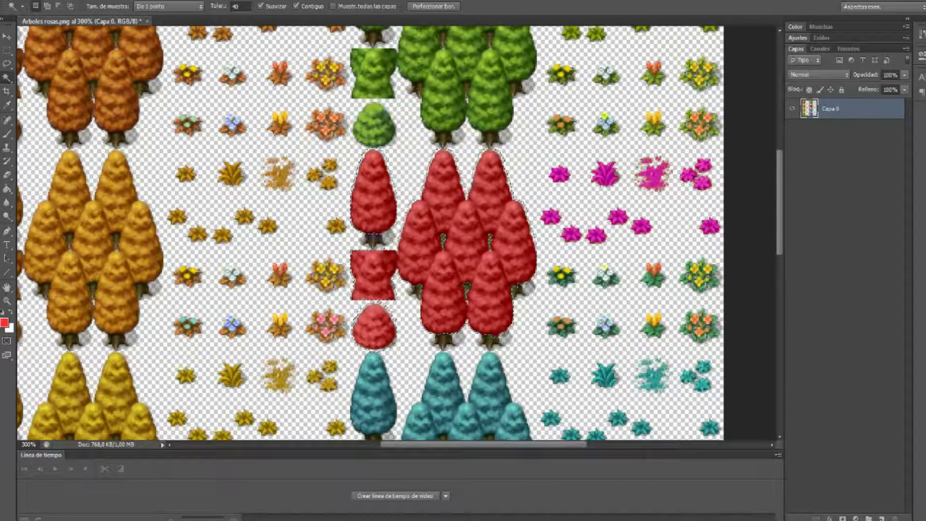
# - Deselect the foliage and select the purple-tinted trunk pixels of the single red tree
pyautogui.press('m')
pyautogui.hotkey('ctrl', 'd')
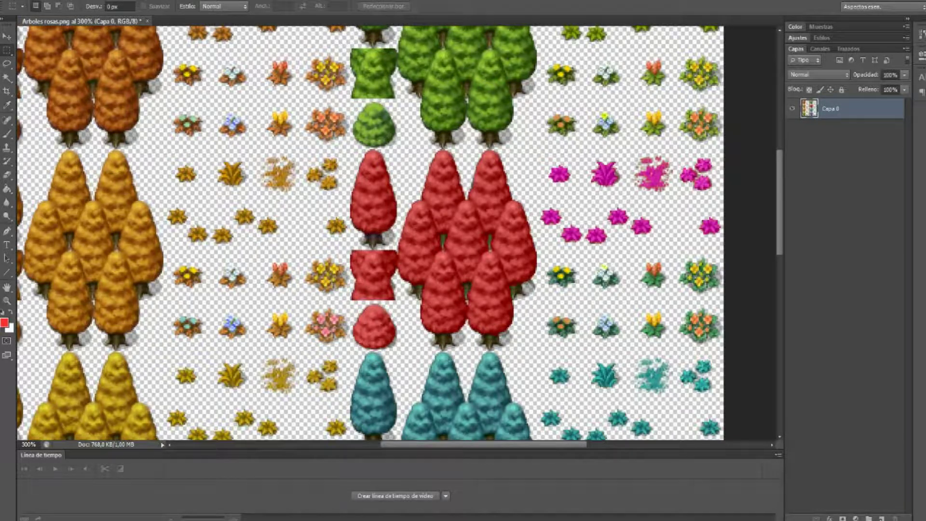
pyautogui.click(7, 301)
pyautogui.click(410, 245)
pyautogui.click(368, 222)
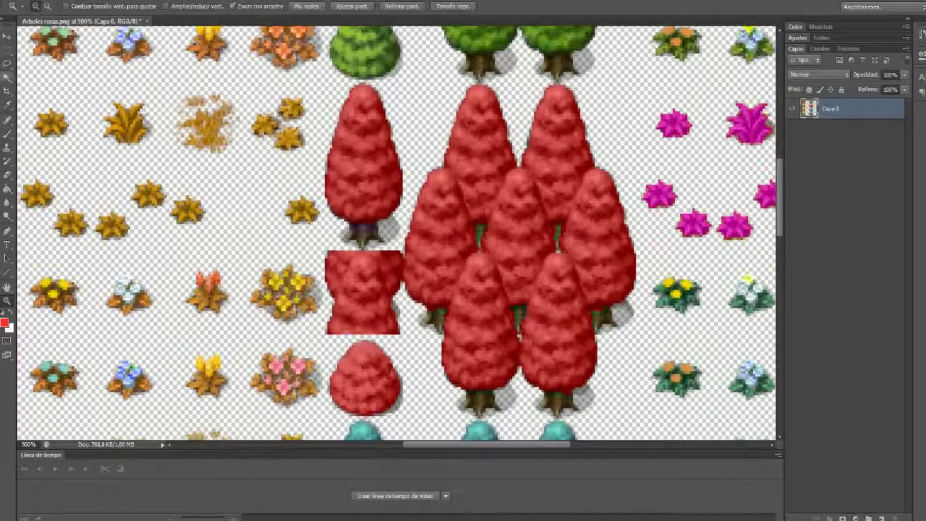
pyautogui.press('w')
pyautogui.click(363, 229)
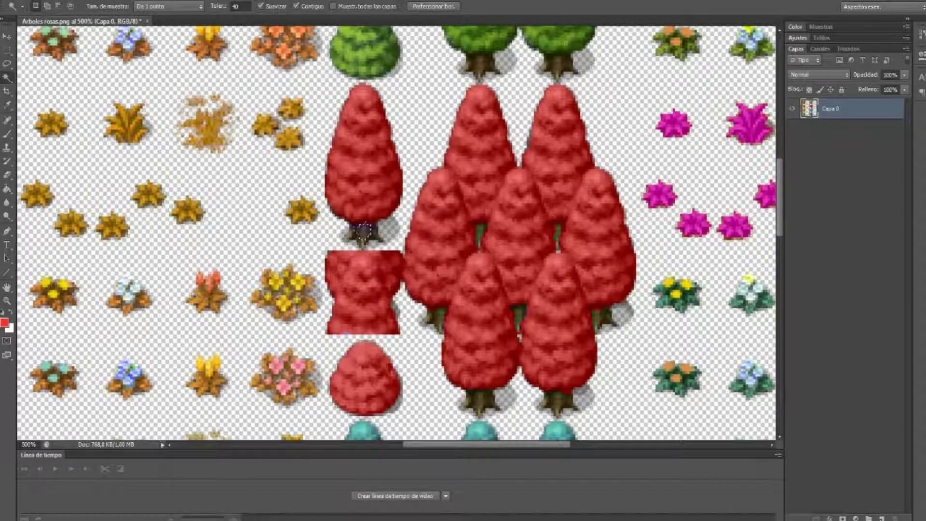
pyautogui.keyDown('shift'); pyautogui.click(365, 233); pyautogui.keyUp('shift')
# - Try a greener hue and a saturation of +26 on the selected trunk with Hue/Saturation
pyautogui.hotkey('alt', 'i')
pyautogui.moveTo(95, 23)
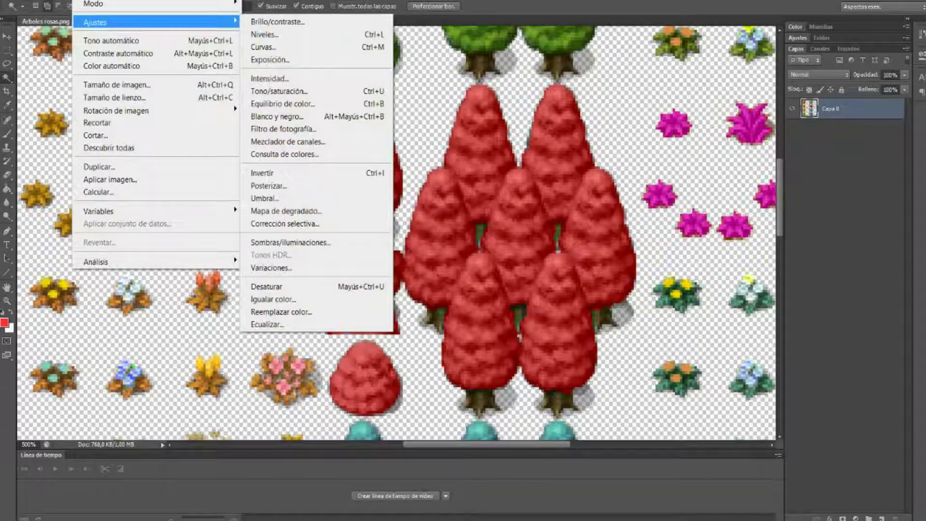
pyautogui.click(279, 91)
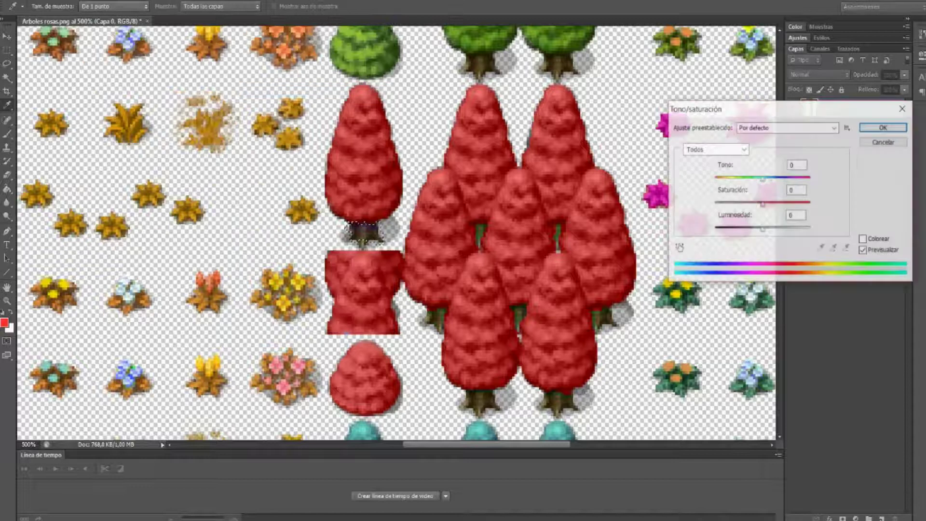
pyautogui.moveTo(762, 179); pyautogui.dragTo(790, 179)
pyautogui.hotkey('shift', 'Down')
pyautogui.hotkey('shift', 'Down')
pyautogui.hotkey('shift', 'Down')
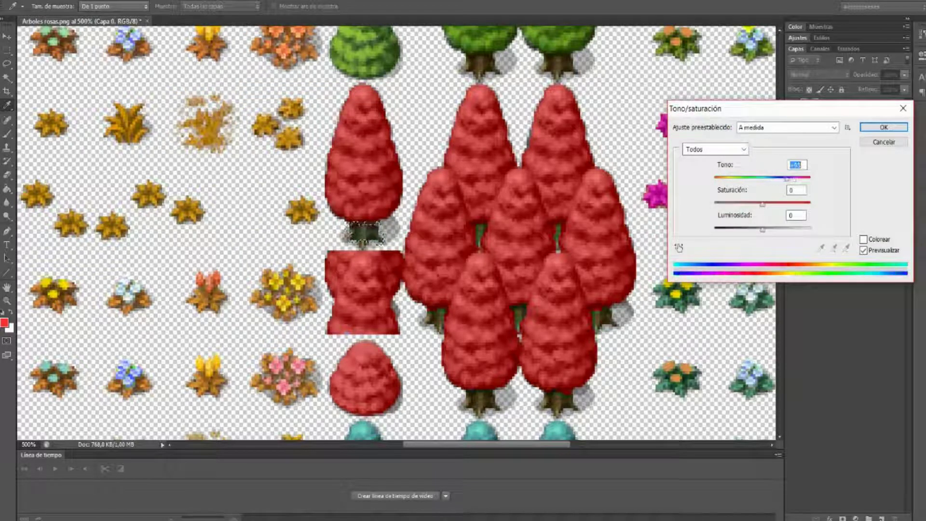
pyautogui.write('37')
pyautogui.press('Tab')
pyautogui.hotkey('shift', 'Up')
pyautogui.hotkey('shift', 'Up')
pyautogui.hotkey('shift', 'Up')
pyautogui.hotkey('shift', 'Up')
pyautogui.press('Up')
pyautogui.press('Up')
pyautogui.press('Up')
pyautogui.press('Up')
pyautogui.press('Up')
pyautogui.hotkey('shift', 'Down')
pyautogui.hotkey('shift', 'Down')
pyautogui.hotkey('shift', 'Down')
pyautogui.press('Up')
# - Try a hue of +44 on the selected trunk
pyautogui.moveTo(770, 204); pyautogui.dragTo(799, 178)
pyautogui.hotkey('shift', 'Down')
pyautogui.hotkey('shift', 'Down')
pyautogui.hotkey('shift', 'Down')
pyautogui.hotkey('shift', 'Down')
pyautogui.hotkey('shift', 'Down')
pyautogui.hotkey('shift', 'Down')
pyautogui.hotkey('shift', 'Down')
pyautogui.hotkey('shift', 'Down')
pyautogui.hotkey('shift', 'Down')
pyautogui.hotkey('shift', 'Down')
pyautogui.hotkey('shift', 'Down')
pyautogui.press('Down')
pyautogui.press('Down')
pyautogui.press('Down')
pyautogui.press('Down')
pyautogui.press('Down')
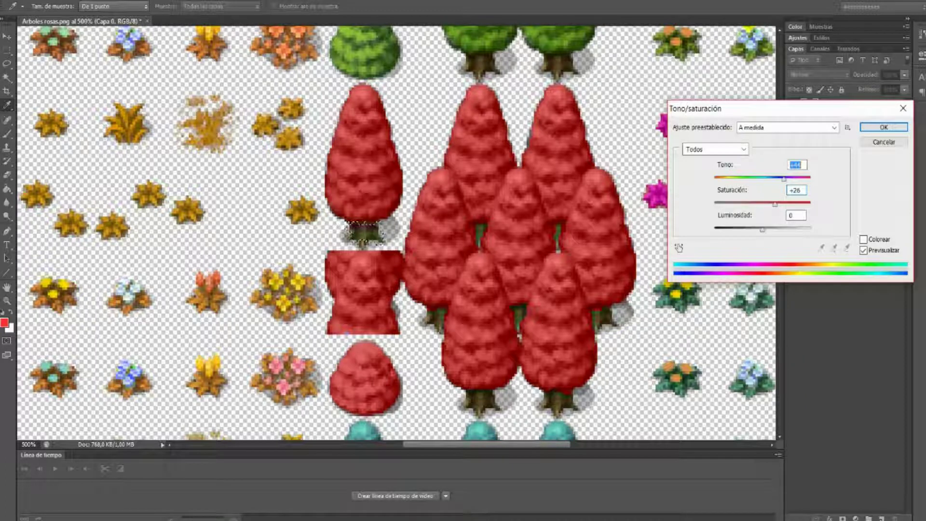
# - Raise the trunk's saturation to +36 and test a much darker lightness
pyautogui.press('Tab')
pyautogui.hotkey('shift', 'Down')
pyautogui.hotkey('shift', 'Down')
pyautogui.hotkey('shift', 'Down')
pyautogui.hotkey('shift', 'Down')
pyautogui.hotkey('shift', 'Down')
pyautogui.hotkey('shift', 'Up')
pyautogui.hotkey('shift', 'Up')
pyautogui.hotkey('shift', 'Up')
pyautogui.hotkey('shift', 'Up')
pyautogui.hotkey('shift', 'Up')
pyautogui.press('Up')
pyautogui.press('Up')
pyautogui.press('Up')
pyautogui.press('Tab')
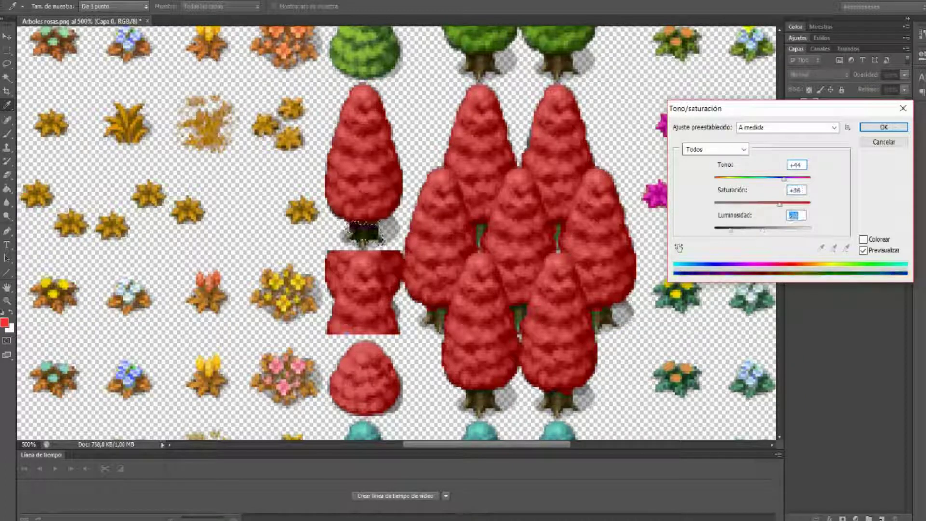
# - Bring the trunk's lightness back to about 0 and readjust its saturation, closing the adjustment
pyautogui.press('Up')
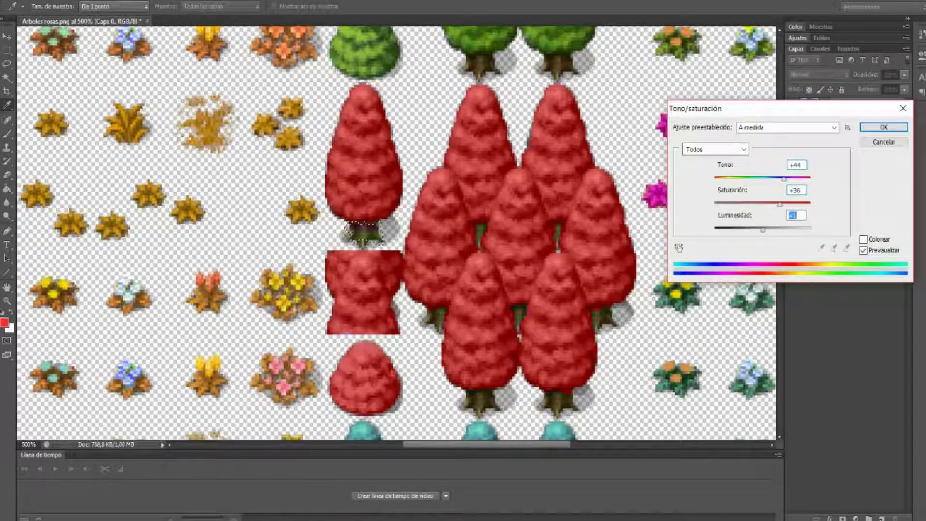
pyautogui.press('Down')
pyautogui.moveTo(780, 205)
pyautogui.mouseDown()
pyautogui.moveTo(756, 204)
pyautogui.moveTo(765, 204)
pyautogui.mouseUp()
pyautogui.hotkey('shift', 'Up')
pyautogui.hotkey('shift', 'Up')
pyautogui.hotkey('shift', 'Up')
pyautogui.hotkey('shift', 'Up')
pyautogui.press('Return')
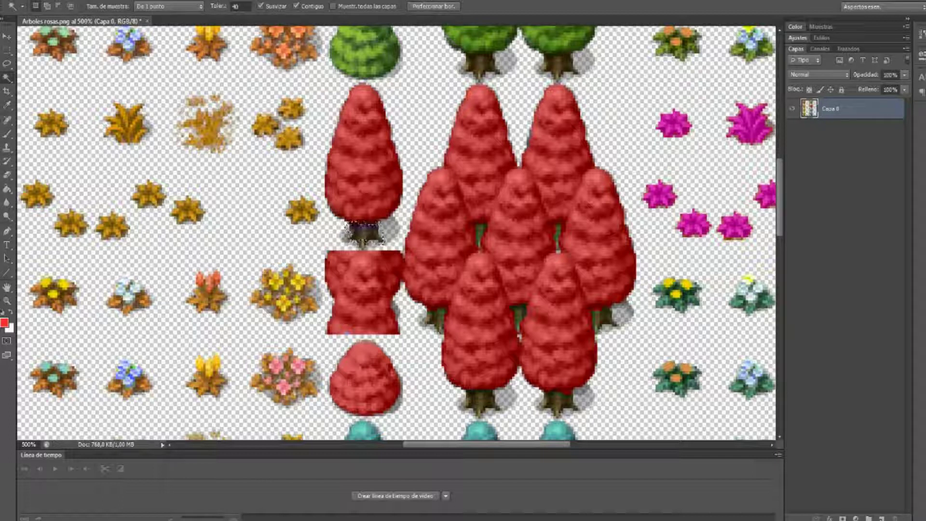
# - Sample a dark brown trunk colour for painting and clear the trunk selection
pyautogui.click(8, 104)
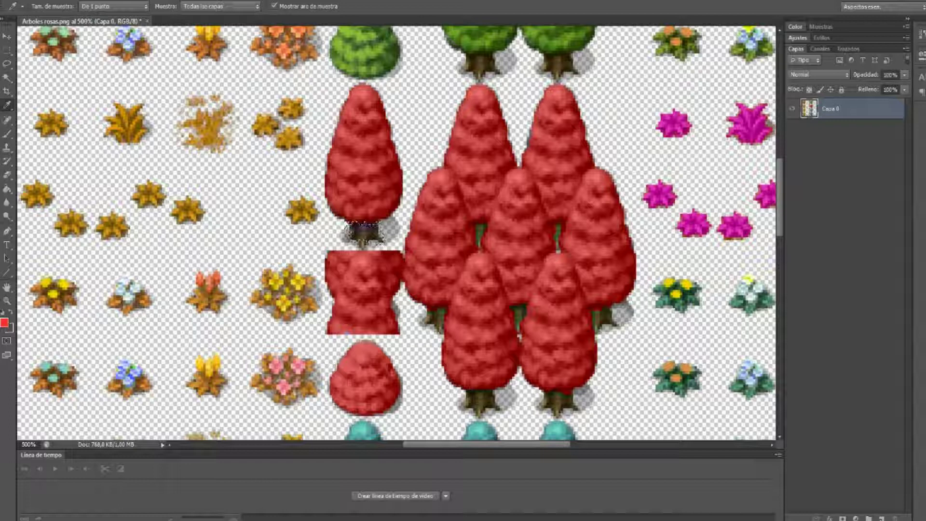
pyautogui.click(10, 311)
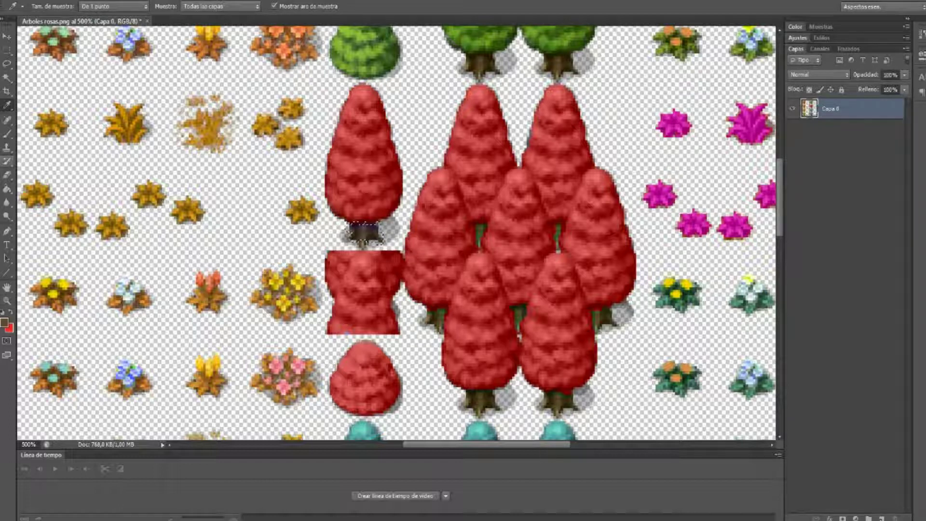
pyautogui.click(7, 175)
pyautogui.press('Delete')
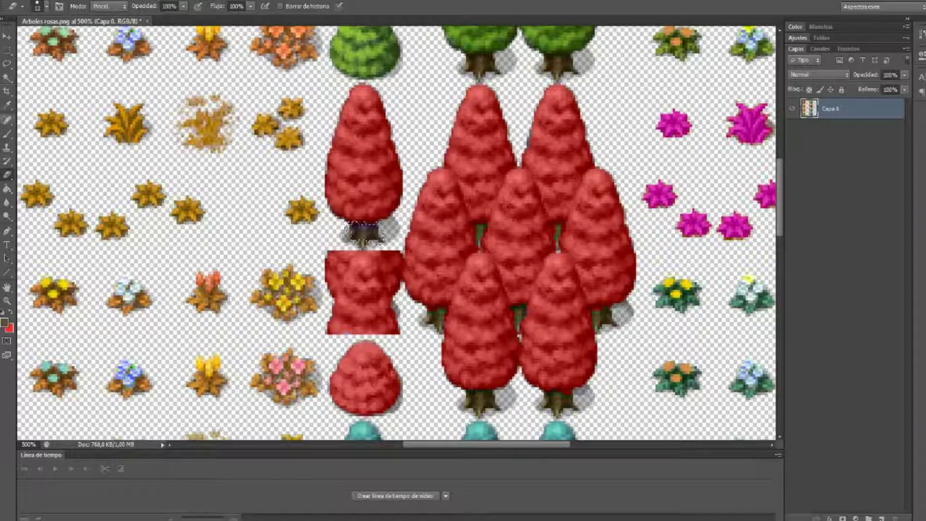
pyautogui.click(7, 134)
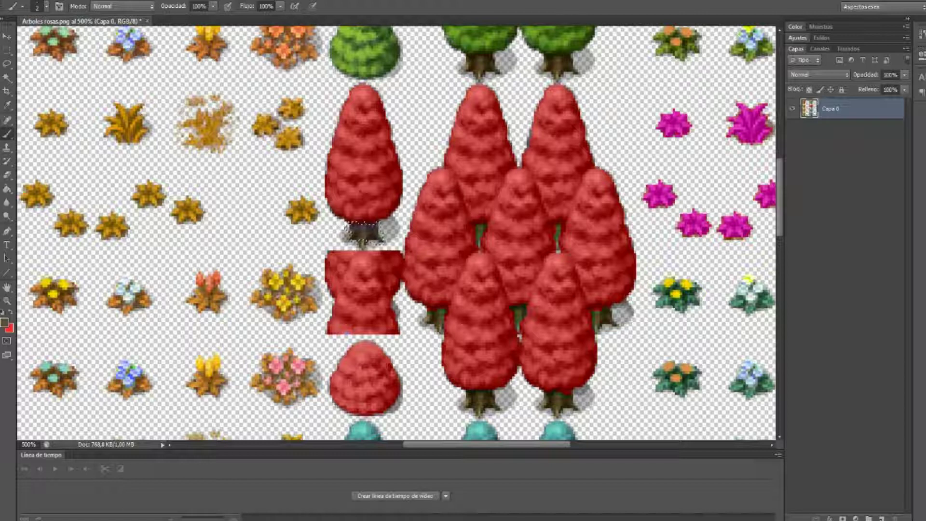
pyautogui.press('m')
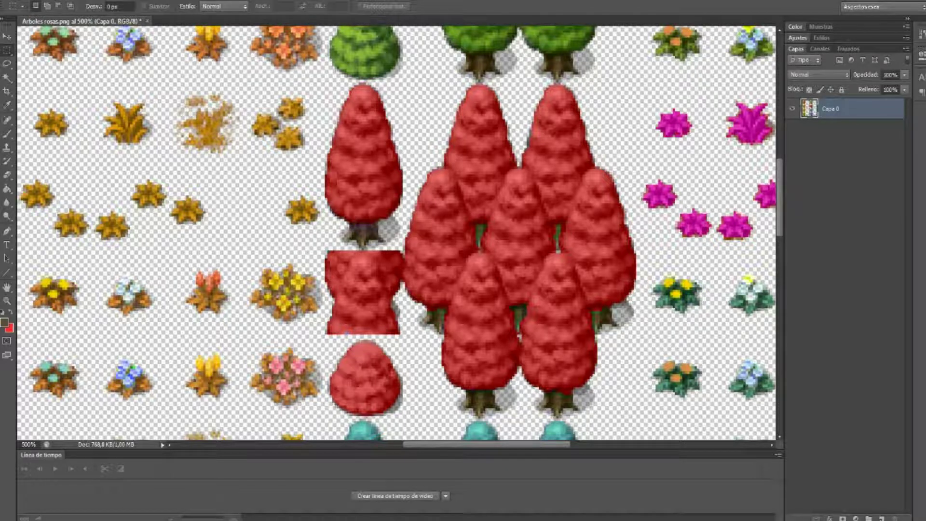
# - Save the tree image as a PNG copy over Arboles rosas Copystrika and close the original document without saving
pyautogui.click(27, 1)
pyautogui.click(57, 147)
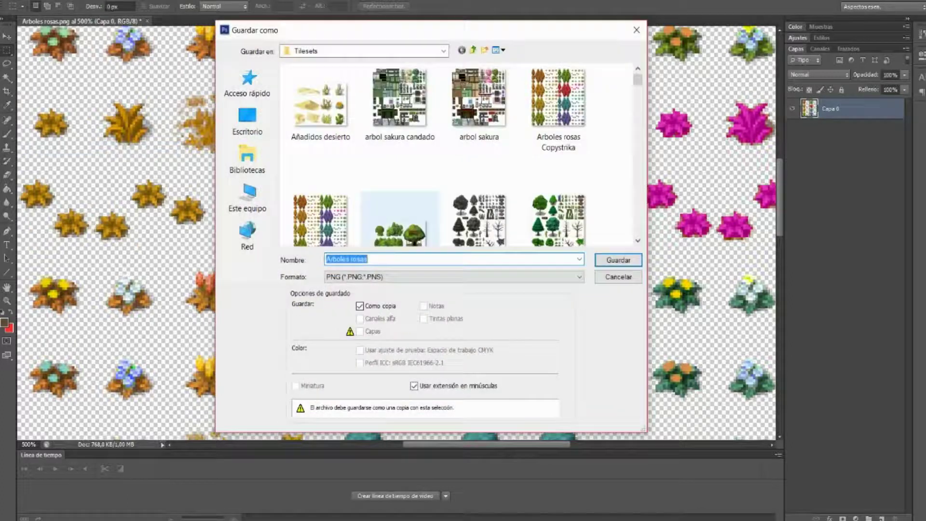
pyautogui.click(585, 116)
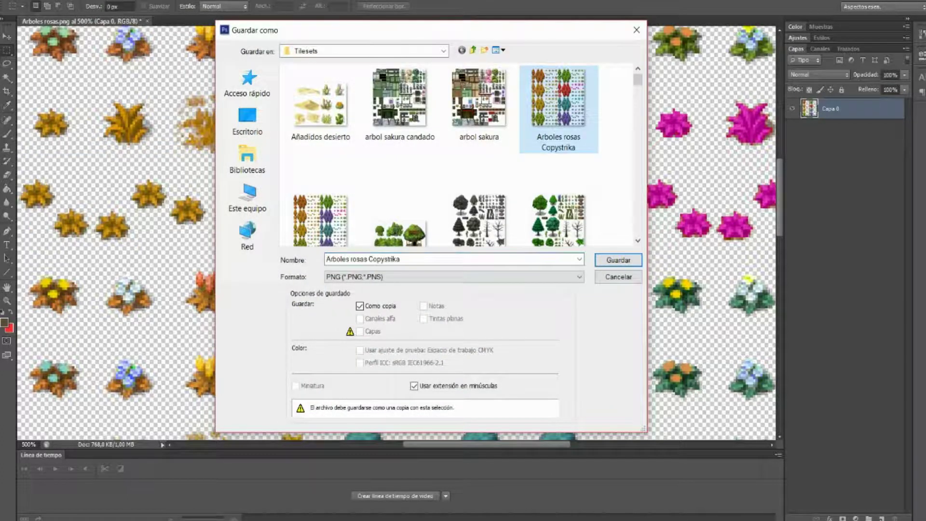
pyautogui.click(619, 260)
pyautogui.click(413, 191)
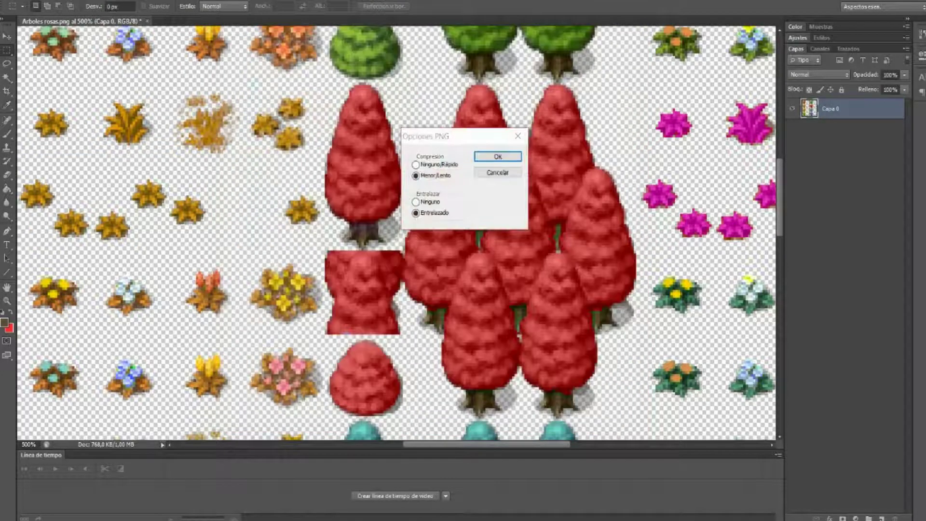
pyautogui.press('Return')
pyautogui.click(147, 20)
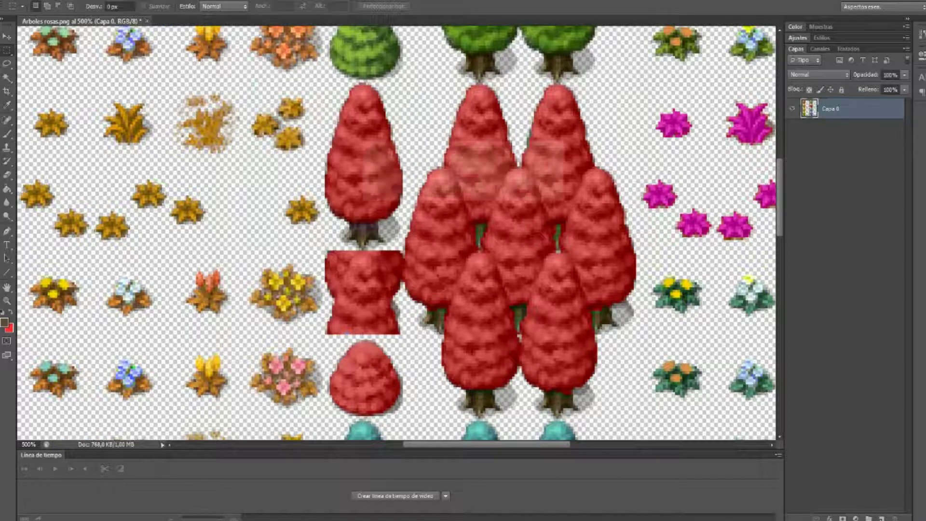
pyautogui.click(465, 192)
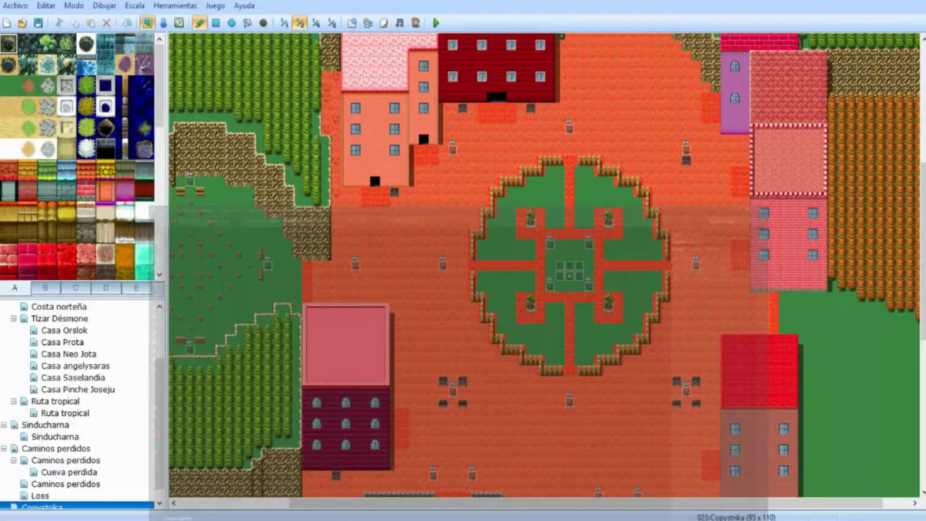
# - Switch to RPG Maker and assign Arboles rosas Copystrika as graphic D of the Copystrika tileset in the database
pyautogui.hscroll(1, 352, 213)
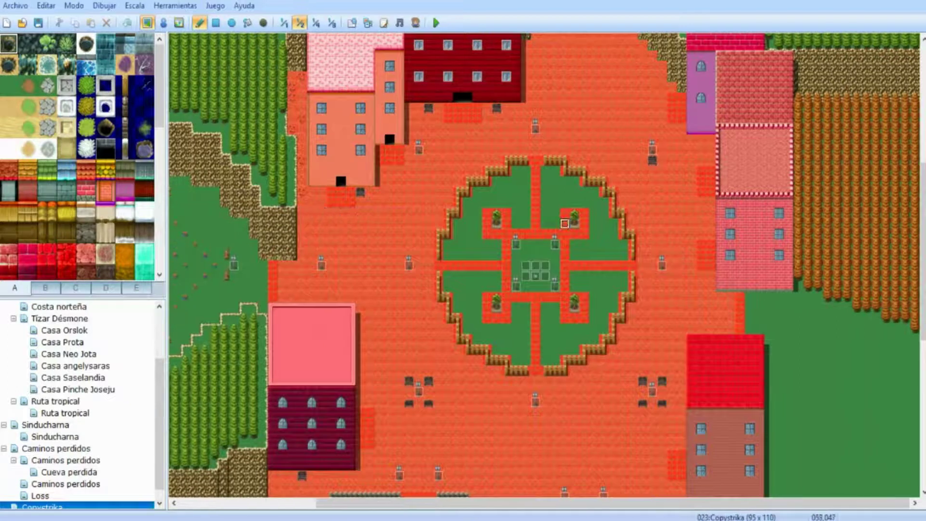
pyautogui.click(174, 6)
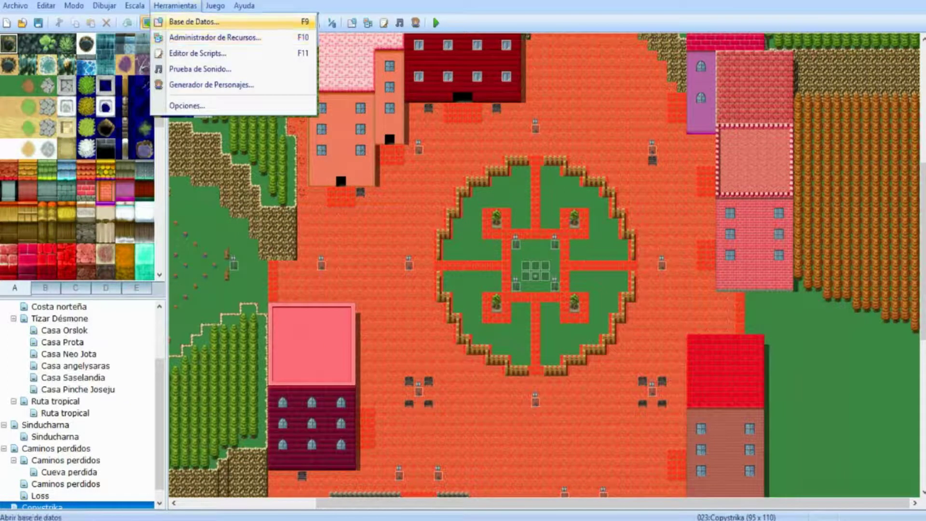
pyautogui.click(193, 21)
pyautogui.click(251, 210)
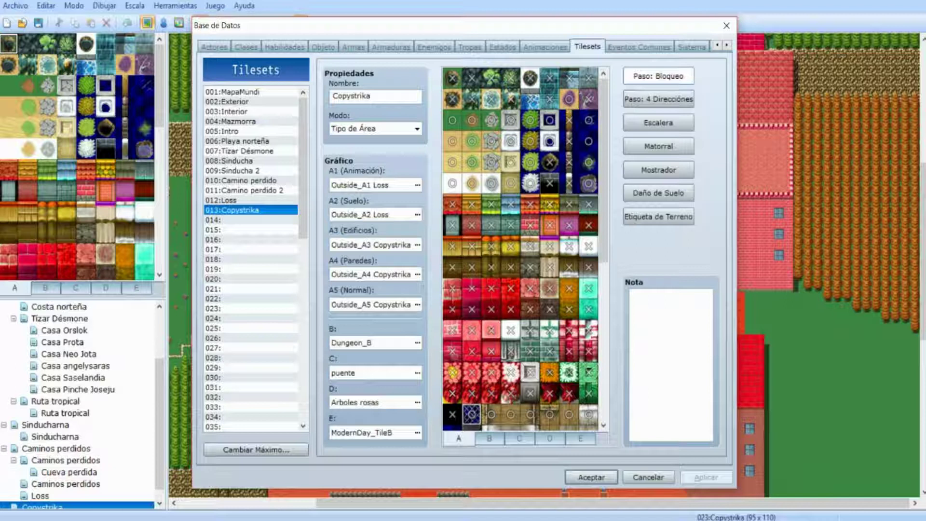
pyautogui.click(417, 402)
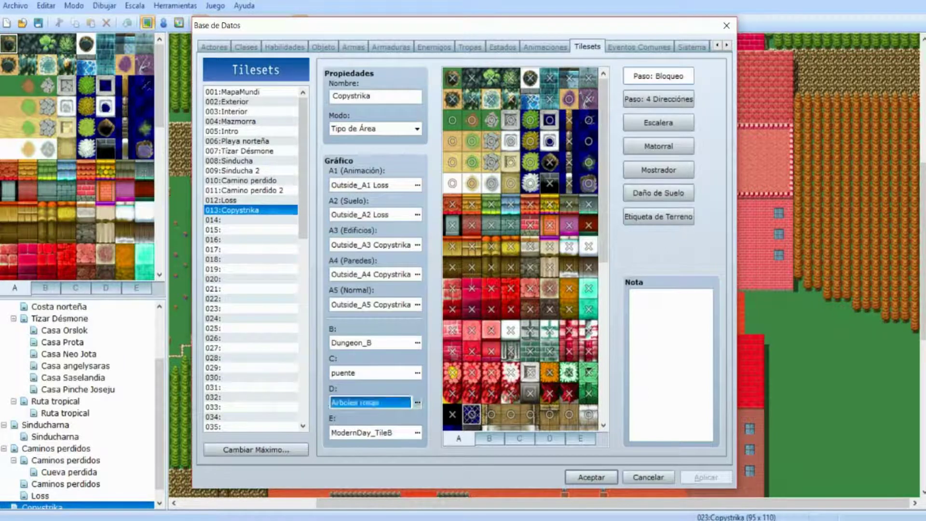
pyautogui.click(316, 145)
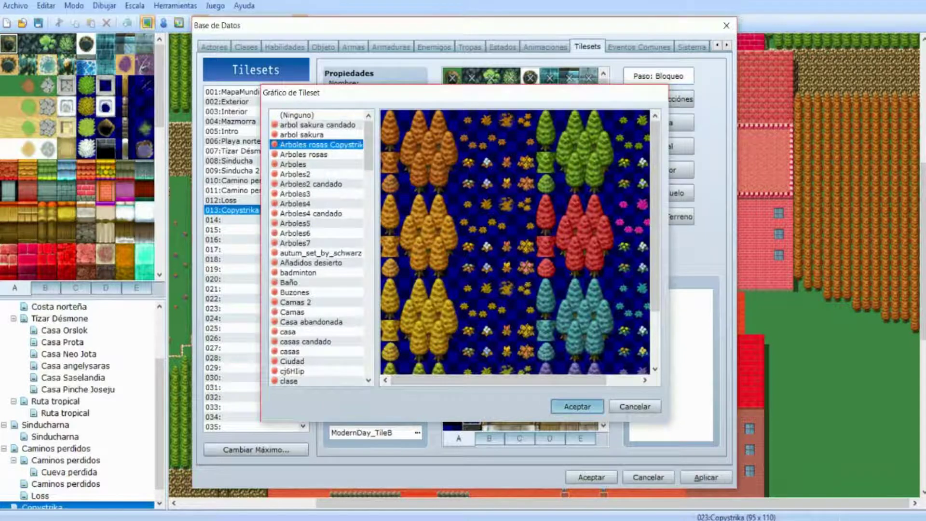
pyautogui.click(577, 406)
# - Assign puente Copystrika as graphic C of the Copystrika tileset and accept the database changes
pyautogui.doubleClick(372, 373)
pyautogui.click(312, 223)
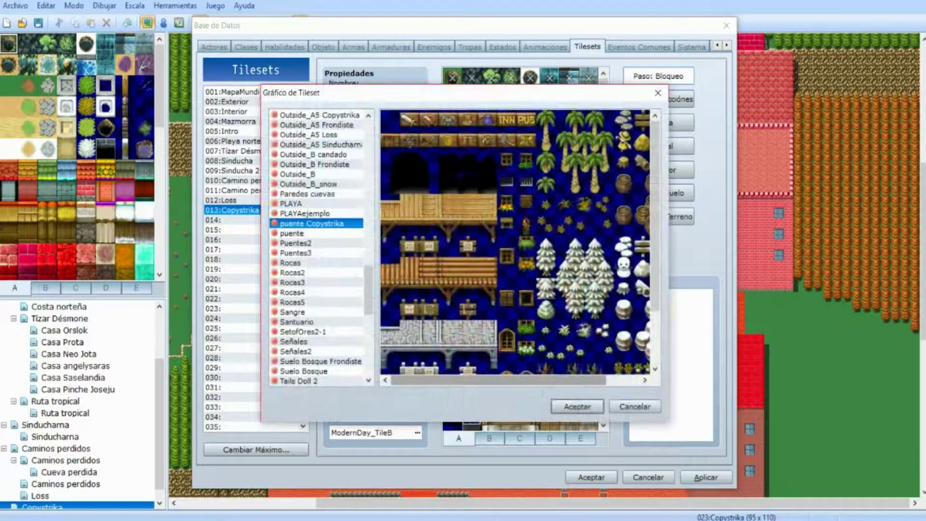
pyautogui.scroll(-3, 515, 242)
pyautogui.click(577, 406)
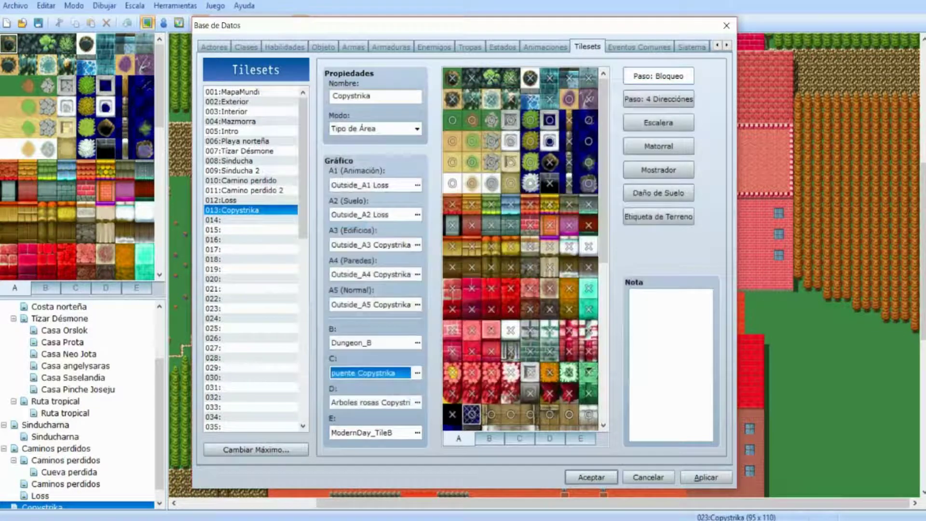
pyautogui.click(592, 477)
# - Examine the southern bridges, cliffs and central plaza of the Copystrika map at 1:1 scale
pyautogui.scroll(-5, 550, 266)
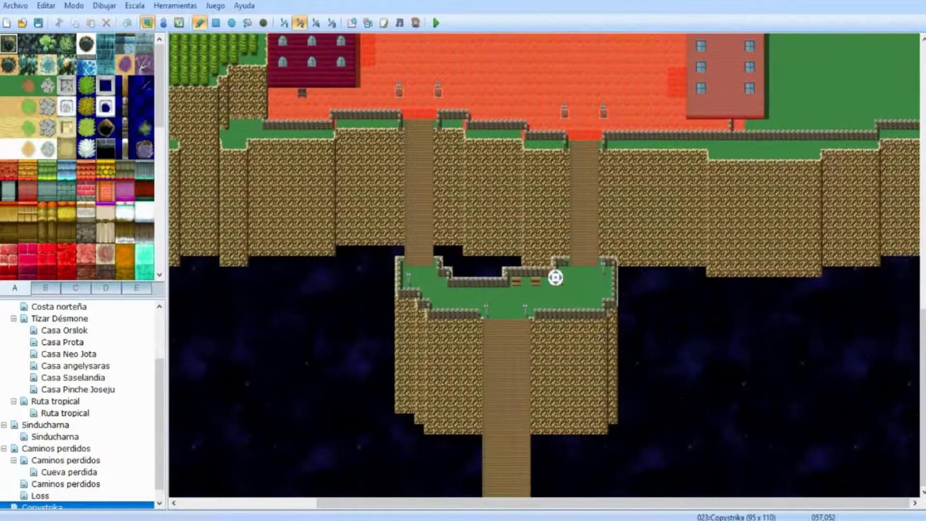
pyautogui.click(284, 23)
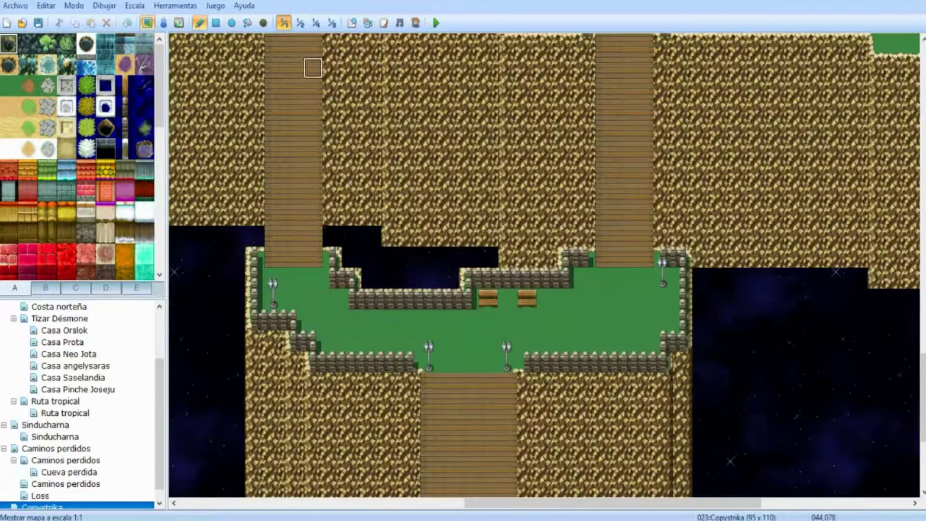
pyautogui.scroll(1, 462, 246)
pyautogui.scroll(2, 463, 247)
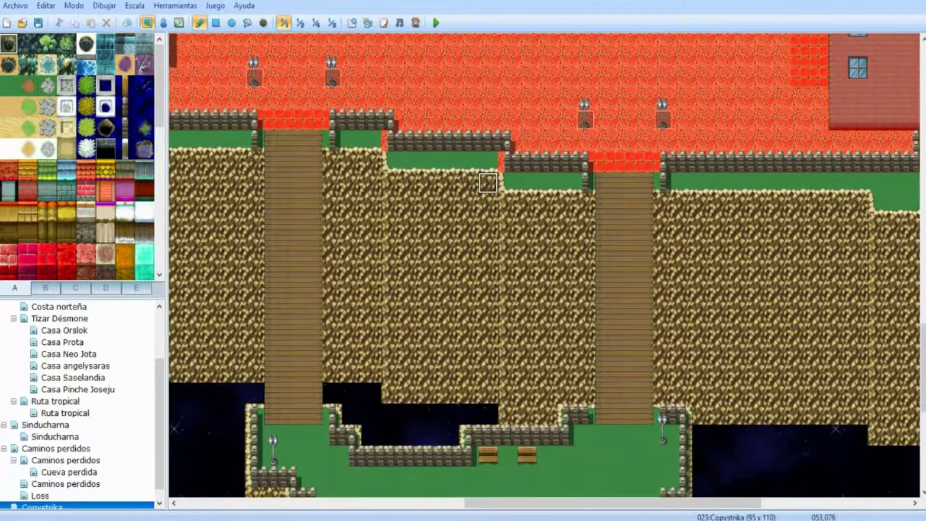
pyautogui.scroll(-8, 492, 188)
pyautogui.scroll(1, 493, 412)
pyautogui.moveTo(493, 413); pyautogui.dragTo(529, 230, button='middle')
pyautogui.moveTo(540, 339); pyautogui.dragTo(602, 212, button='middle')
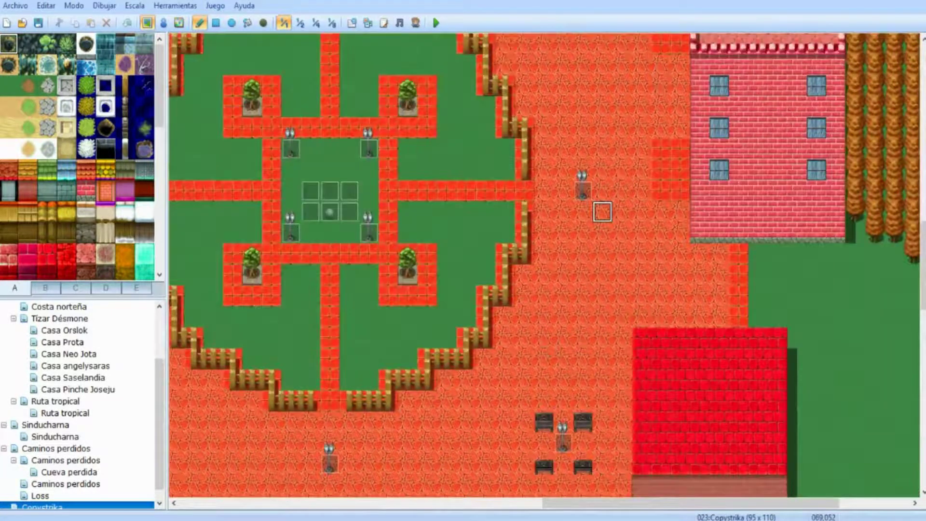
# - Flood-fill the brown tree forest east of the tall pink brick building with the middle tile of the red tree
pyautogui.moveTo(593, 249); pyautogui.dragTo(666, 225, button='middle')
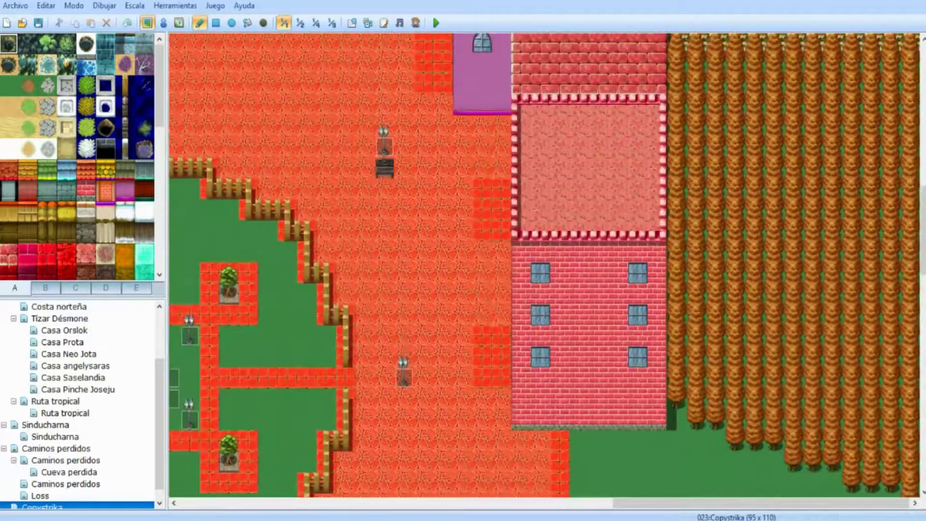
pyautogui.click(106, 288)
pyautogui.scroll(-3, 78, 156)
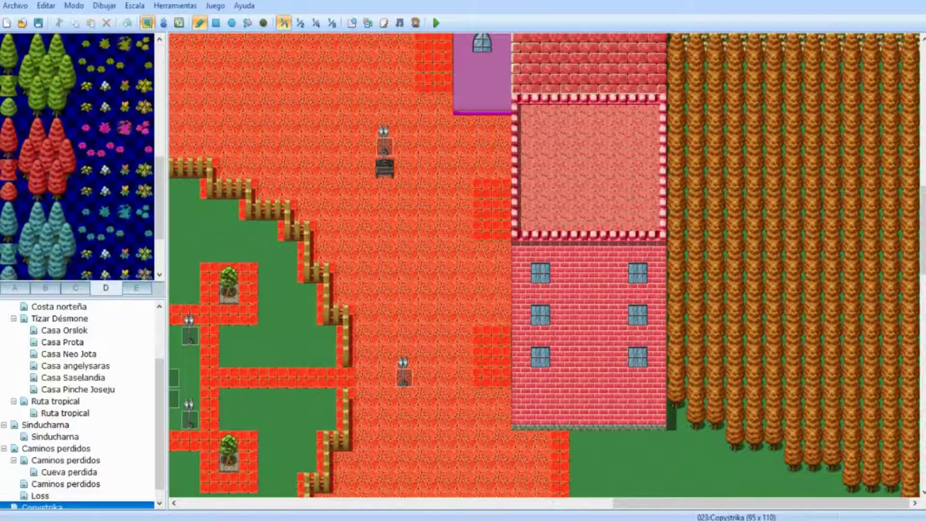
pyautogui.click(9, 170)
pyautogui.click(247, 22)
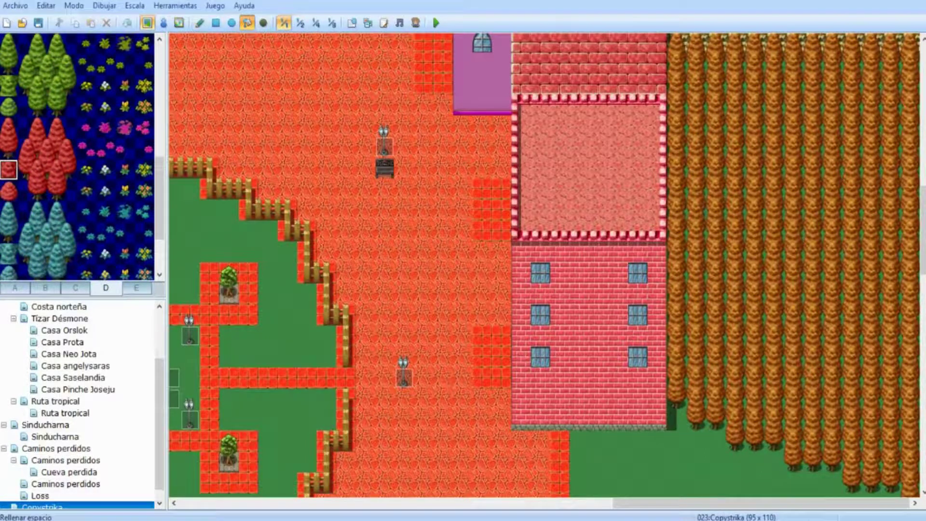
pyautogui.click(735, 147)
# - Replace the brown treetops along the forest's northern edge with red treetop tiles, using the rectangle tool
pyautogui.click(8, 128)
pyautogui.scroll(3, 248, 88)
pyautogui.click(216, 23)
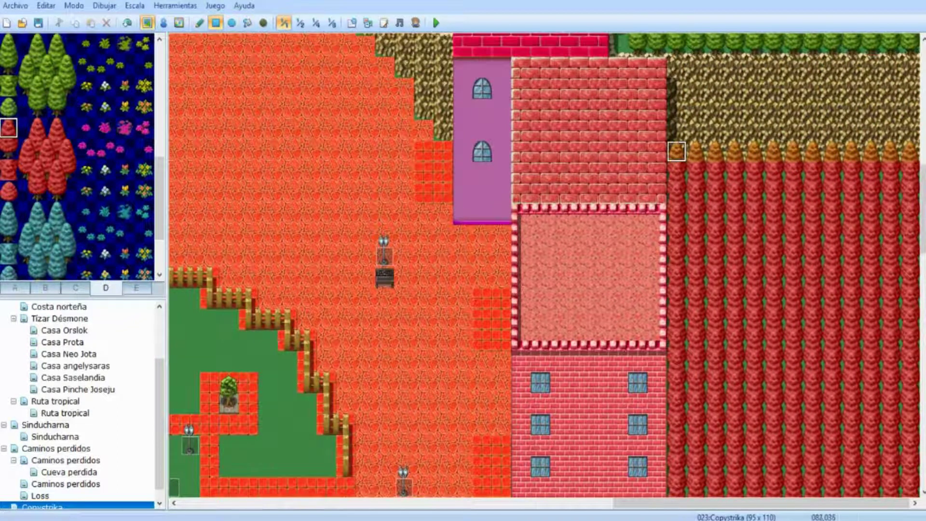
pyautogui.moveTo(696, 150); pyautogui.dragTo(907, 150)
# - Replace the brown trunk bases along the forest's stepped southern edge with red tree base tiles
pyautogui.scroll(-8, 680, 140)
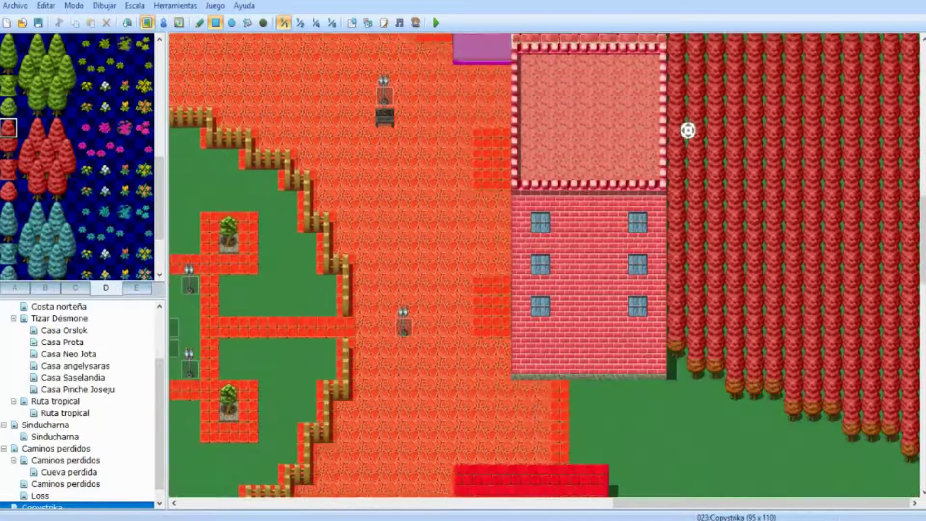
pyautogui.click(9, 170)
pyautogui.click(8, 149)
pyautogui.scroll(2, 601, 266)
pyautogui.click(696, 213)
pyautogui.click(716, 213)
pyautogui.click(774, 234)
pyautogui.click(755, 234)
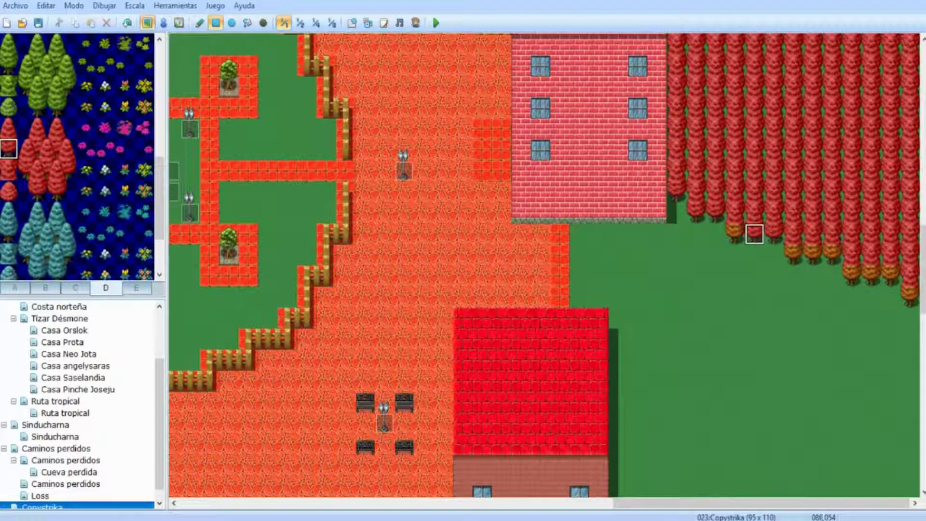
pyautogui.click(734, 234)
pyautogui.moveTo(794, 255)
pyautogui.mouseDown()
pyautogui.moveTo(832, 255)
pyautogui.moveTo(794, 255)
pyautogui.moveTo(851, 277)
pyautogui.moveTo(910, 277)
pyautogui.mouseUp()
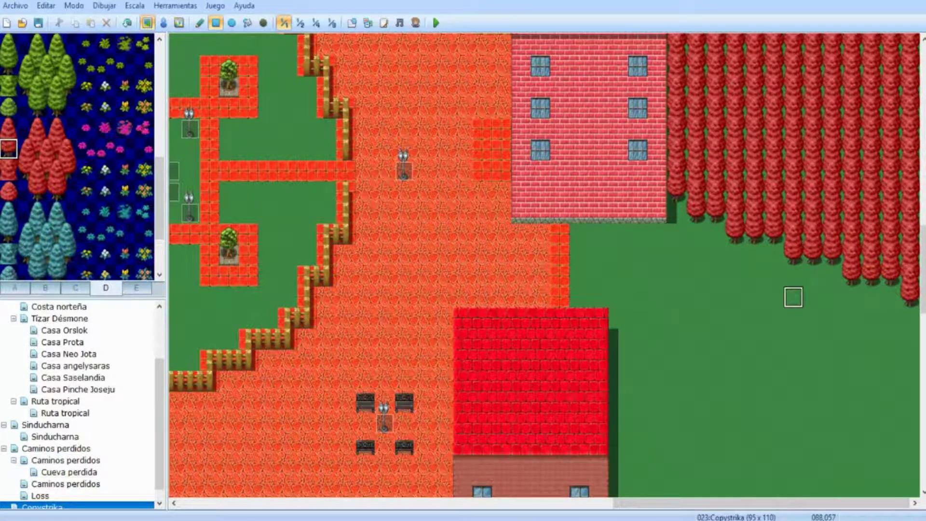
# - Check the recoloured eastern forest from its southern edge upward and save the project
pyautogui.scroll(3, 796, 270)
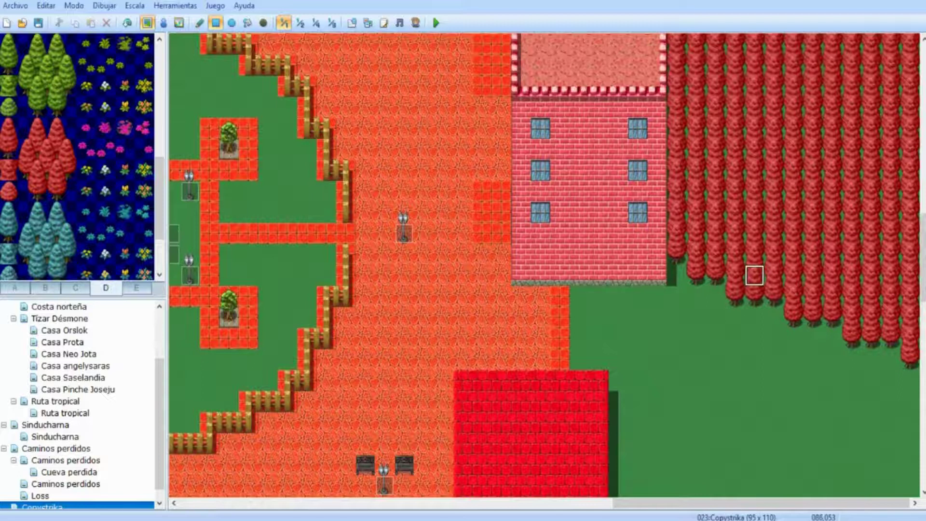
pyautogui.scroll(10, 773, 234)
pyautogui.scroll(-4, 793, 230)
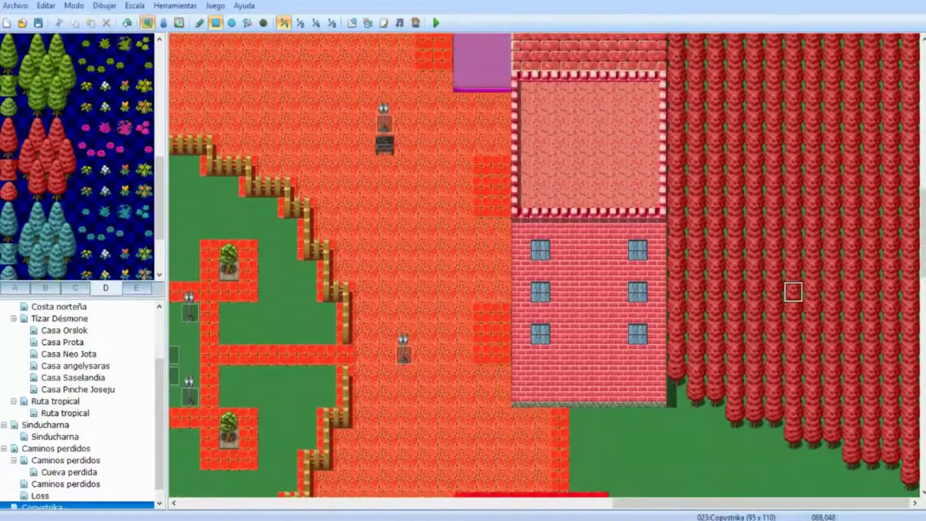
pyautogui.click(38, 23)
# - Examine the plaza and western buildings of Copystrika and compare them with the decoration of the Loss map
pyautogui.moveTo(472, 196)
pyautogui.mouseDown(button='middle')
pyautogui.moveTo(353, 167)
pyautogui.moveTo(420, 198)
pyautogui.moveTo(391, 195)
pyautogui.mouseUp(button='middle')
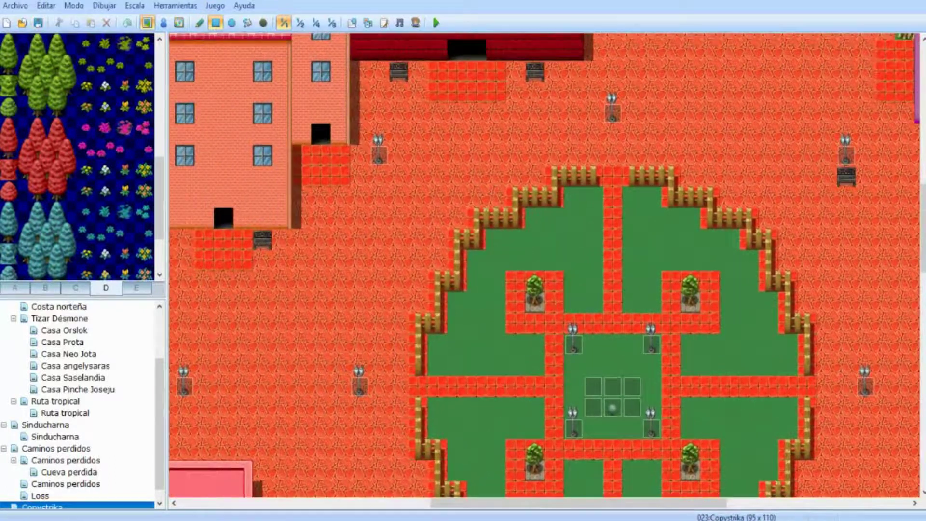
pyautogui.click(15, 288)
pyautogui.click(106, 86)
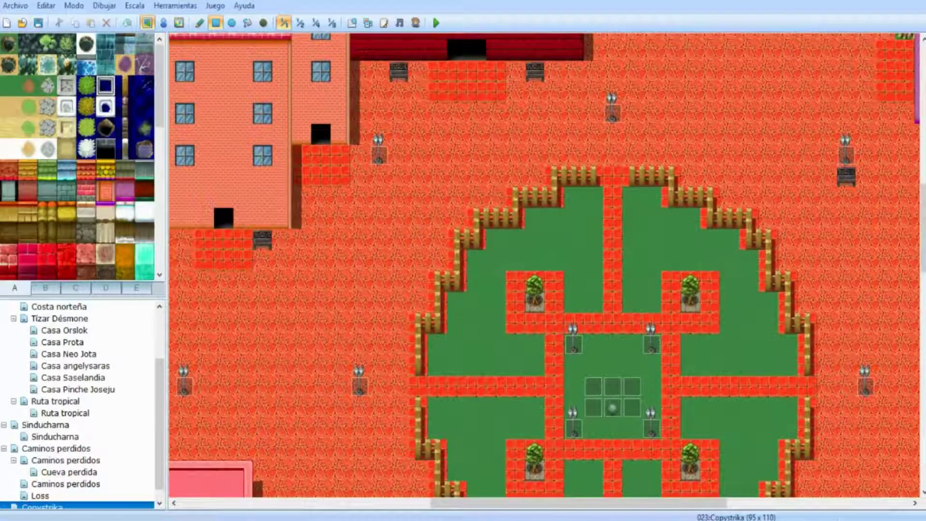
pyautogui.hscroll(-5, 414, 233)
pyautogui.scroll(3, 413, 233)
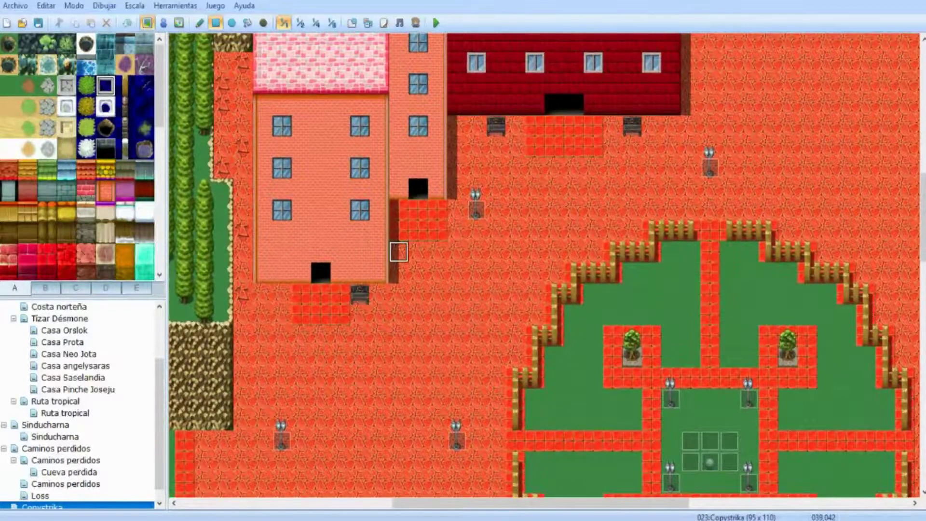
pyautogui.click(136, 288)
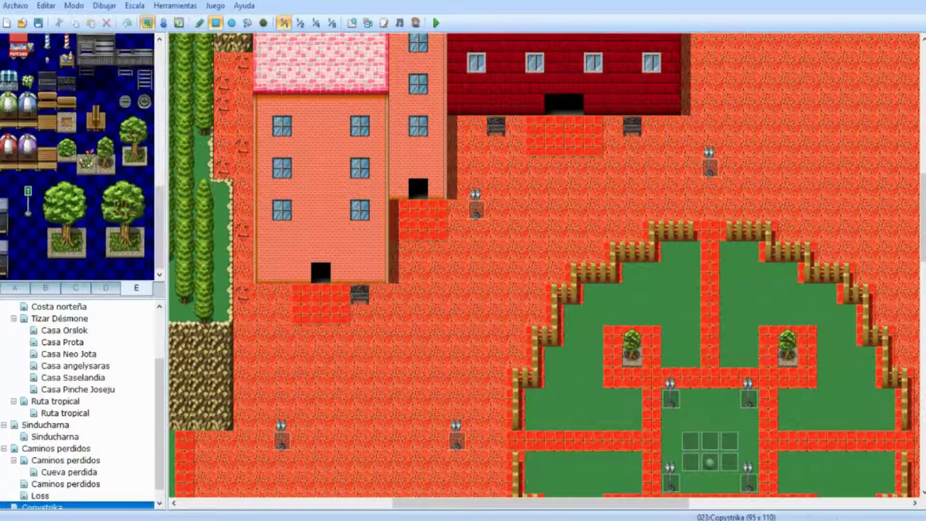
pyautogui.click(40, 496)
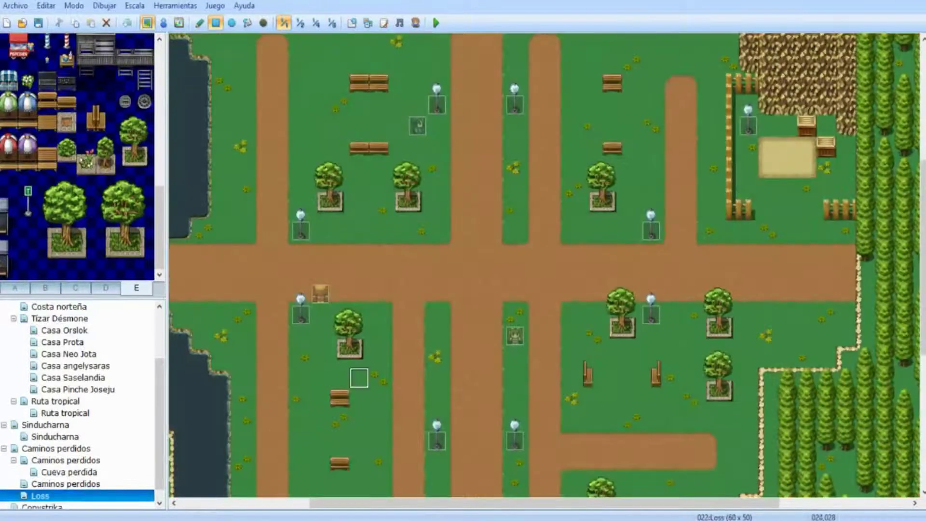
pyautogui.scroll(-1, 83, 405)
pyautogui.click(42, 496)
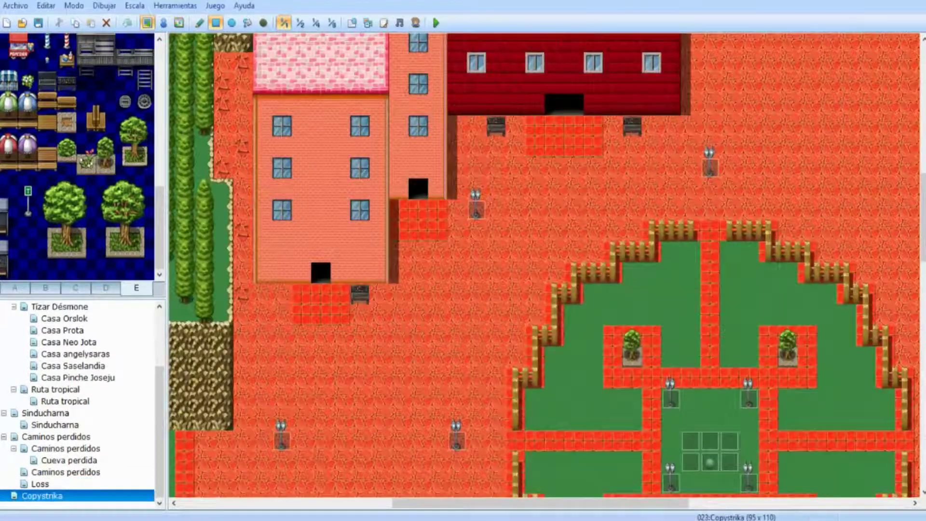
# - Look through Copystrika's tile sets B, C, D and E for suitable decoration tiles
pyautogui.click(106, 288)
pyautogui.click(75, 288)
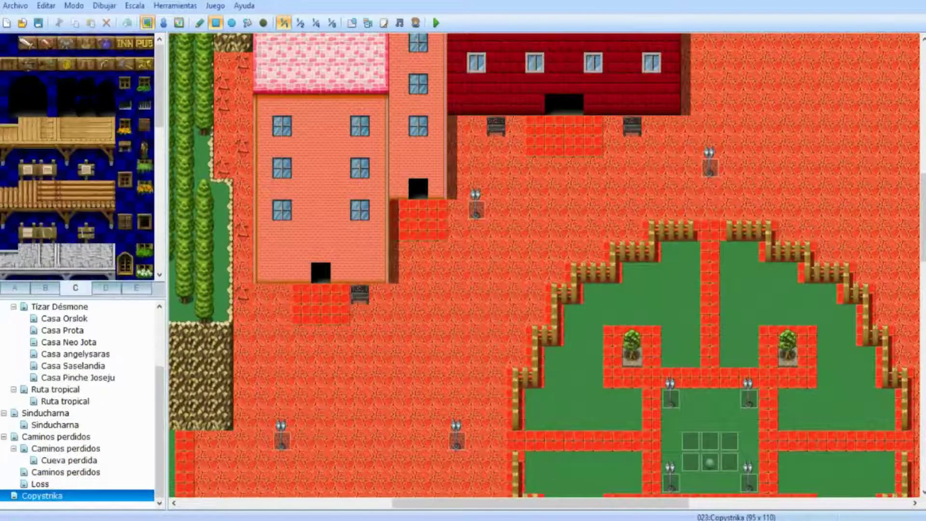
pyautogui.click(45, 288)
pyautogui.scroll(-3, 77, 157)
pyautogui.click(136, 288)
pyautogui.scroll(3, 77, 157)
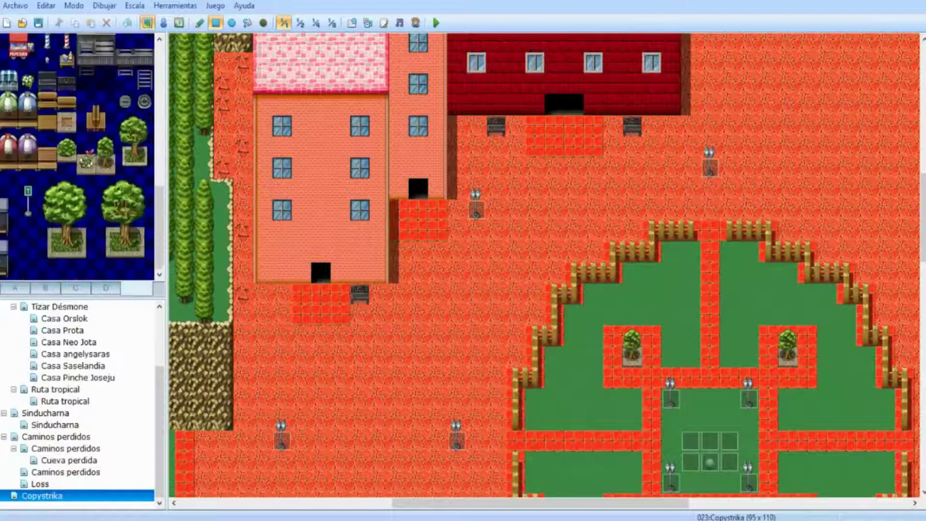
pyautogui.scroll(-3, 77, 157)
pyautogui.scroll(4, 77, 156)
pyautogui.scroll(-4, 77, 157)
pyautogui.click(45, 288)
pyautogui.click(75, 288)
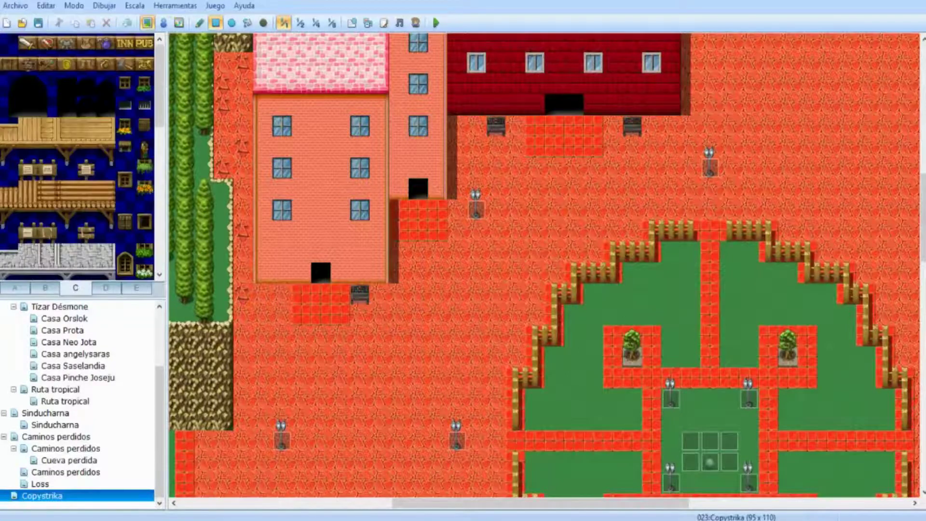
pyautogui.click(106, 288)
pyautogui.click(45, 288)
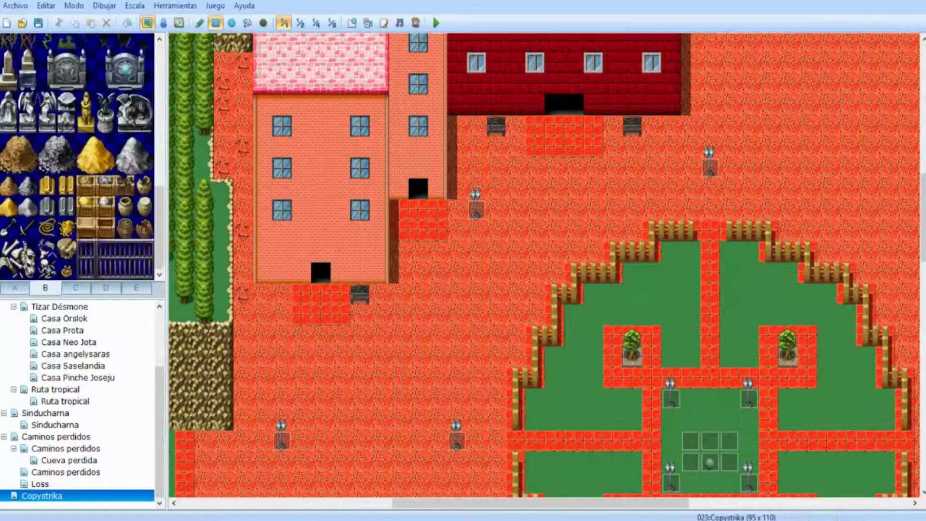
# - Open the graphic B choices of the Copystrika tileset in the database and preview the tree graphics from arbol sakura candado to Arboles2
pyautogui.click(175, 5)
pyautogui.click(198, 19)
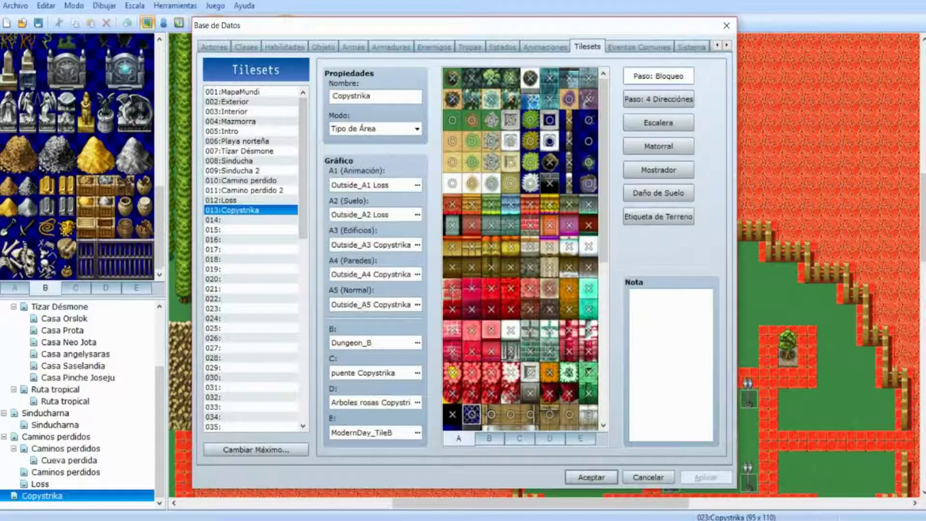
pyautogui.click(418, 343)
pyautogui.scroll(15, 321, 247)
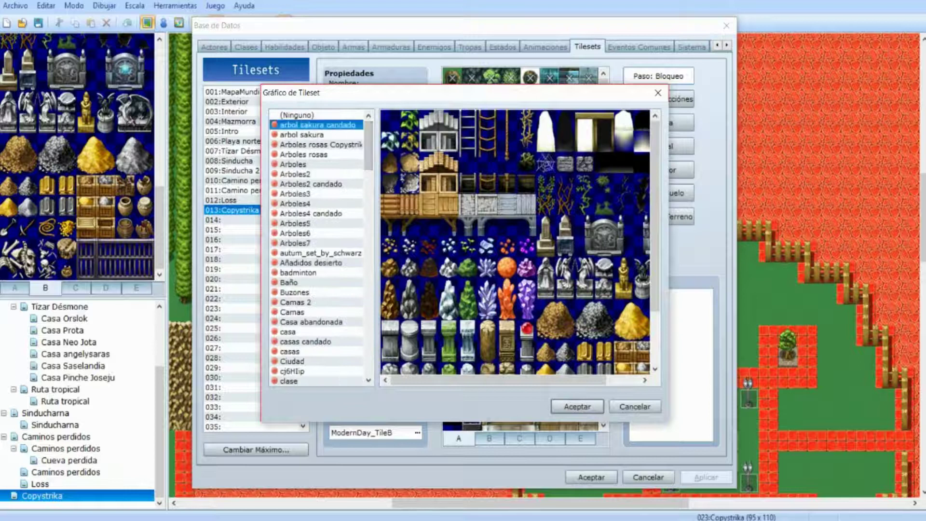
pyautogui.click(318, 125)
pyautogui.click(316, 135)
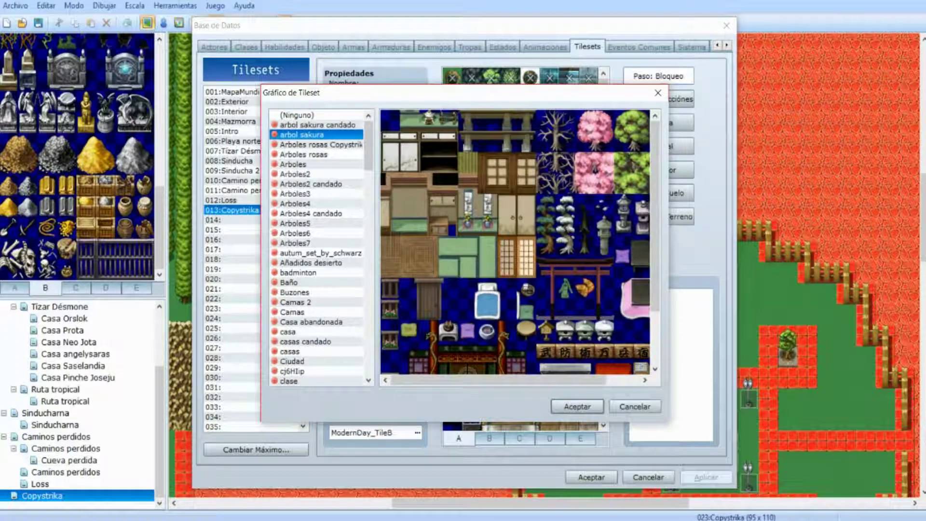
pyautogui.click(316, 145)
pyautogui.click(316, 154)
pyautogui.click(316, 164)
pyautogui.click(316, 145)
pyautogui.press('Down')
pyautogui.press('Down')
pyautogui.press('Down')
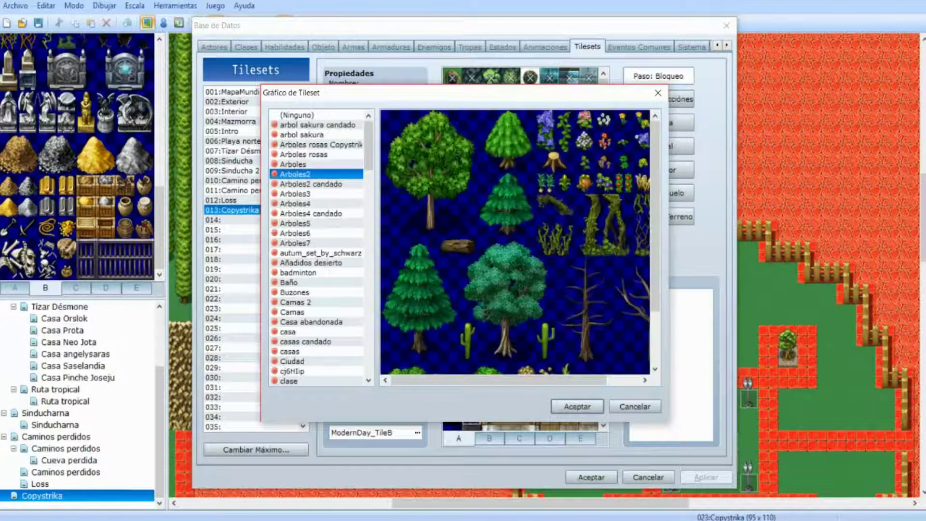
pyautogui.moveTo(507, 191); pyautogui.dragTo(445, 307, button='middle')
pyautogui.middleClick(444, 307)
pyautogui.hscroll(2, 444, 307)
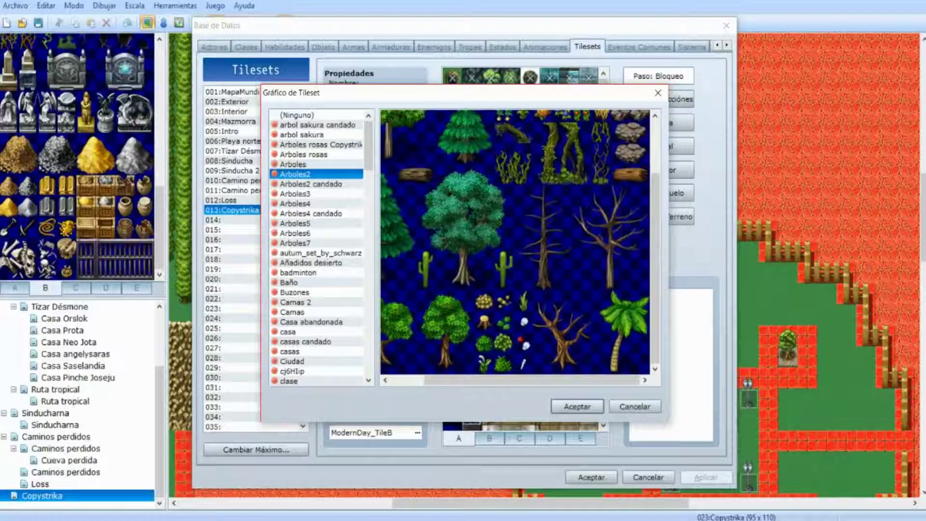
pyautogui.hscroll(-2, 515, 241)
# - Preview the tree graphics Arboles3, Arboles4, Arboles4 candado, Arboles5, Arboles6 and Arboles7 as candidates for graphic B
pyautogui.click(295, 193)
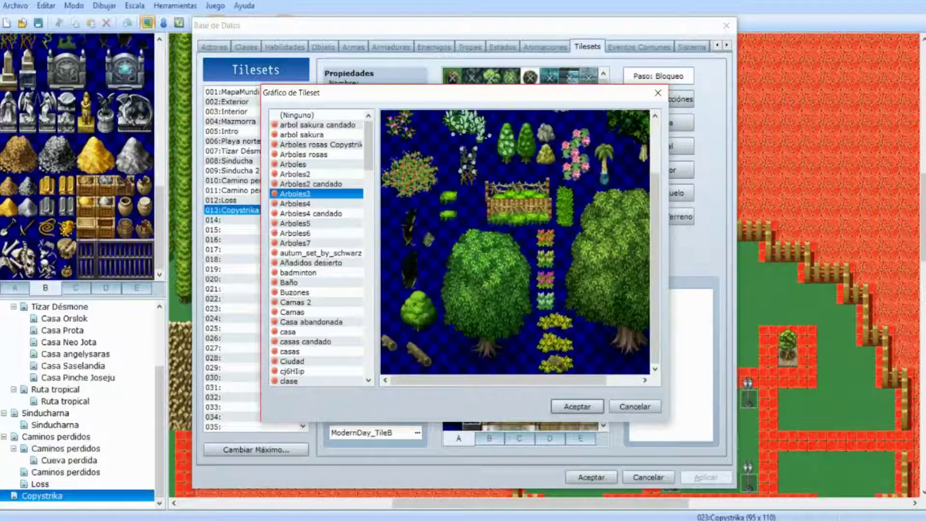
pyautogui.hscroll(2, 434, 207)
pyautogui.scroll(2, 505, 206)
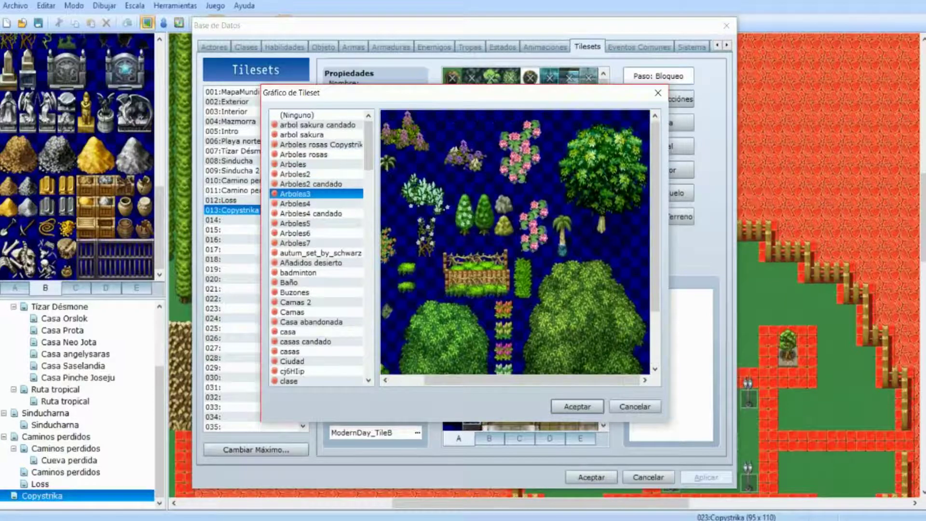
pyautogui.scroll(2, 540, 189)
pyautogui.scroll(-3, 541, 189)
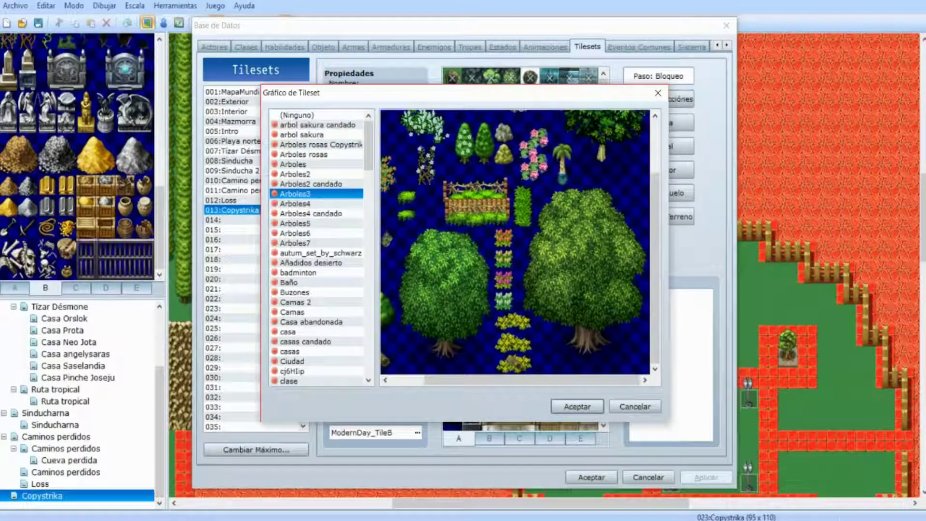
pyautogui.click(295, 204)
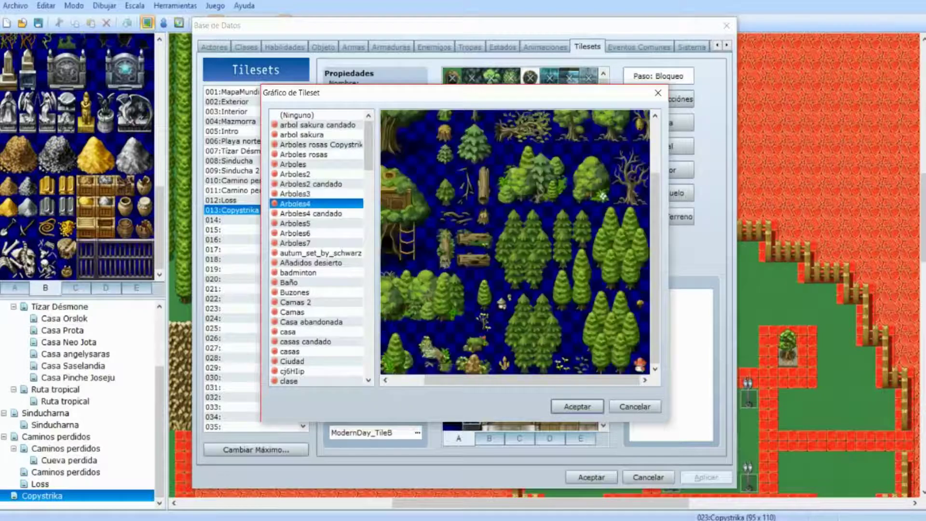
pyautogui.click(310, 213)
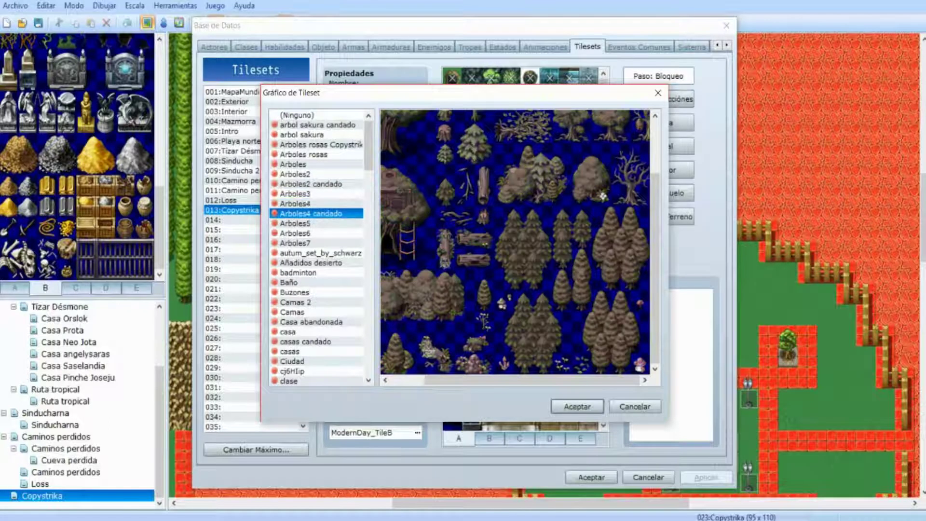
pyautogui.click(295, 222)
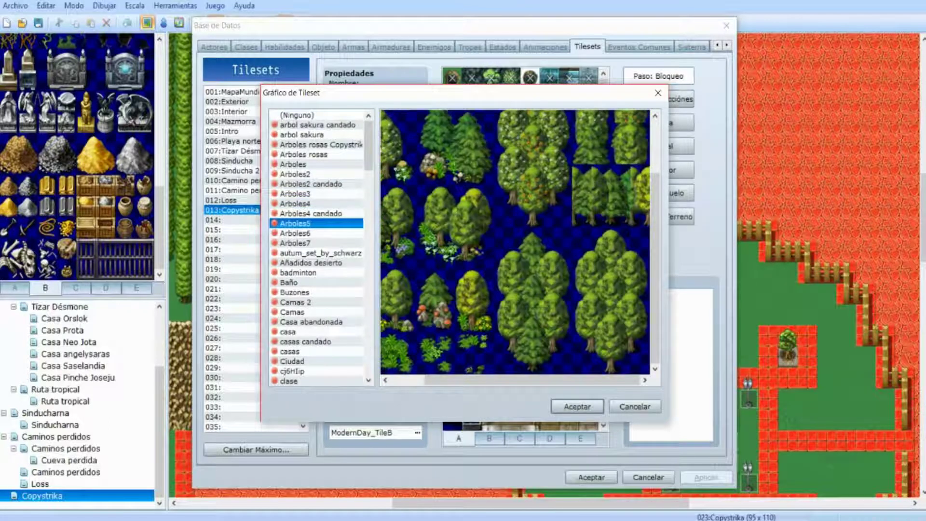
pyautogui.hscroll(-2, 535, 238)
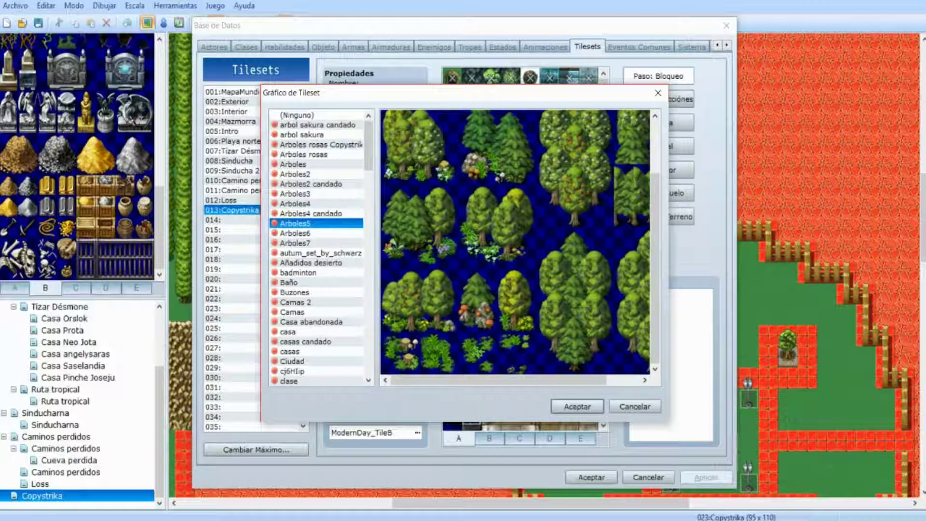
pyautogui.scroll(3, 486, 265)
pyautogui.click(295, 233)
pyautogui.click(295, 243)
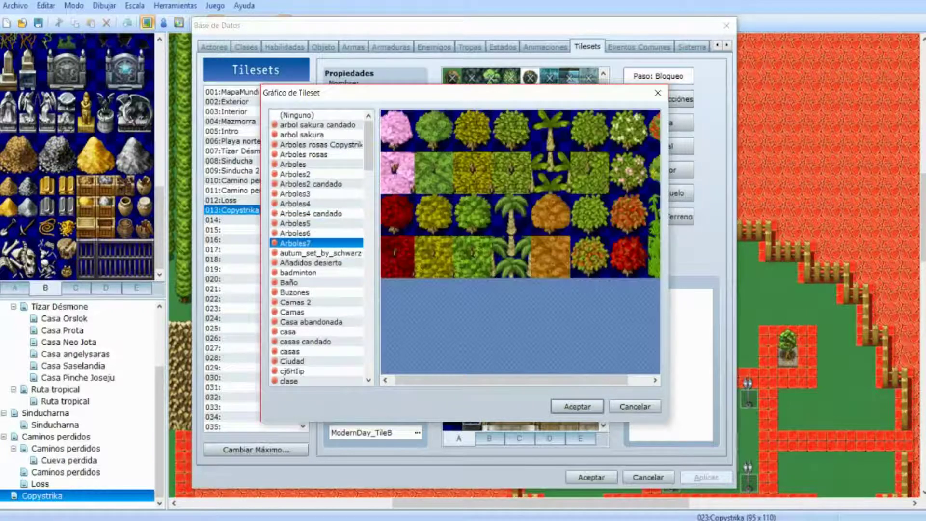
# - Compare Arboles3 with Arboles2 and assign Arboles2 as graphic B of the Copystrika tileset
pyautogui.click(295, 193)
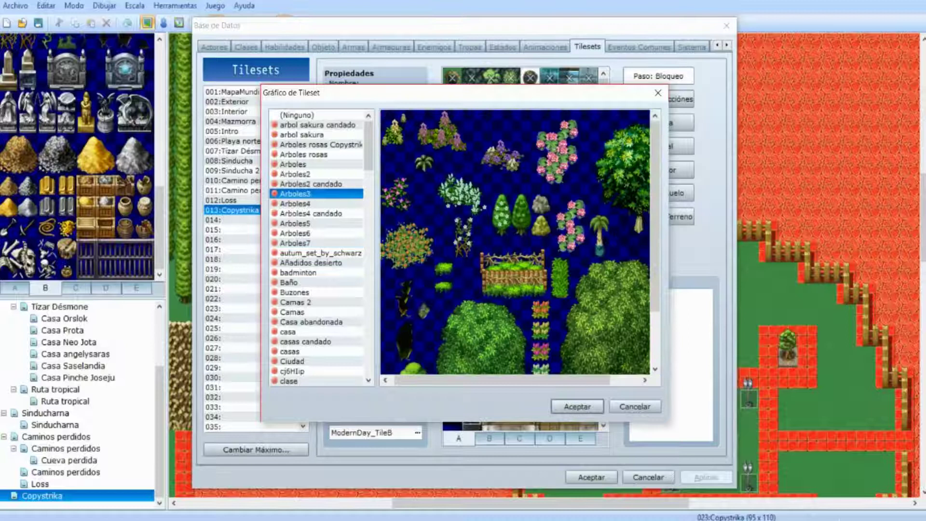
pyautogui.click(295, 174)
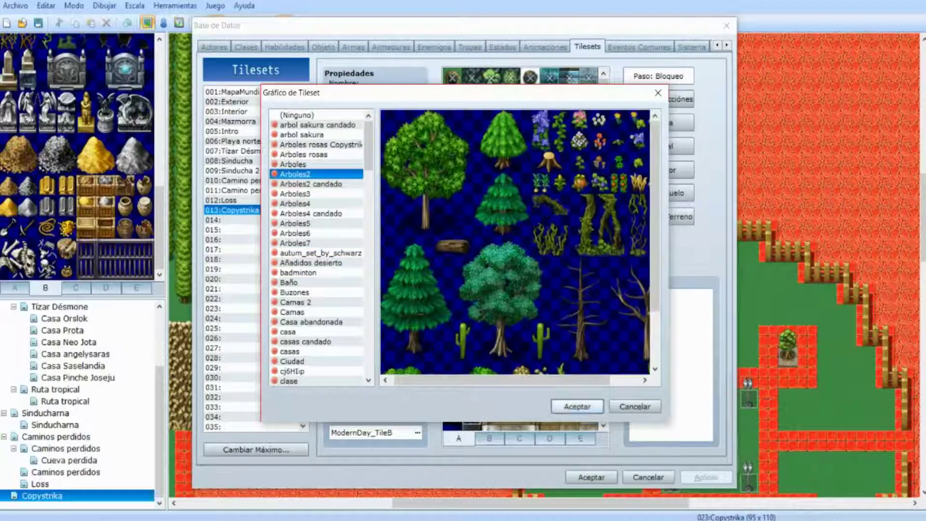
pyautogui.click(577, 406)
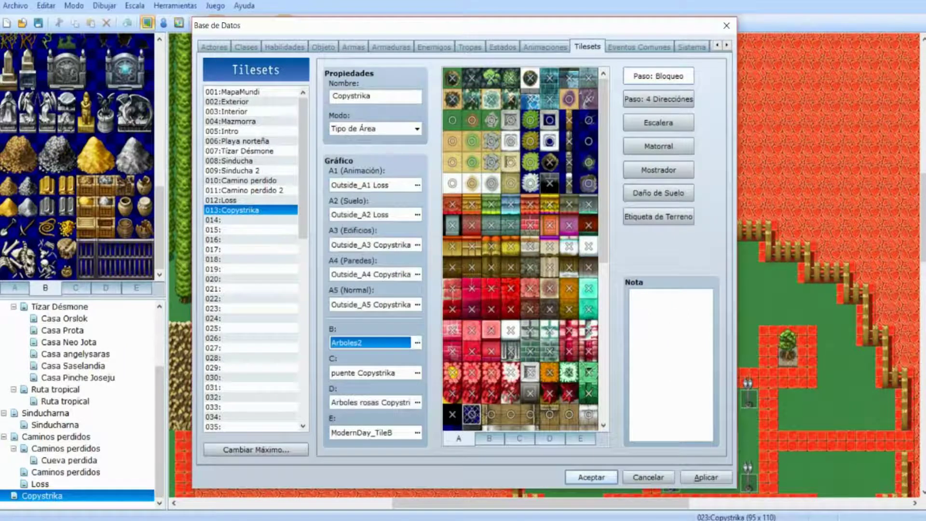
# - Confirm the tileset changes and paint black doorway tiles over the entrances of the orange and dark red buildings
pyautogui.click(592, 477)
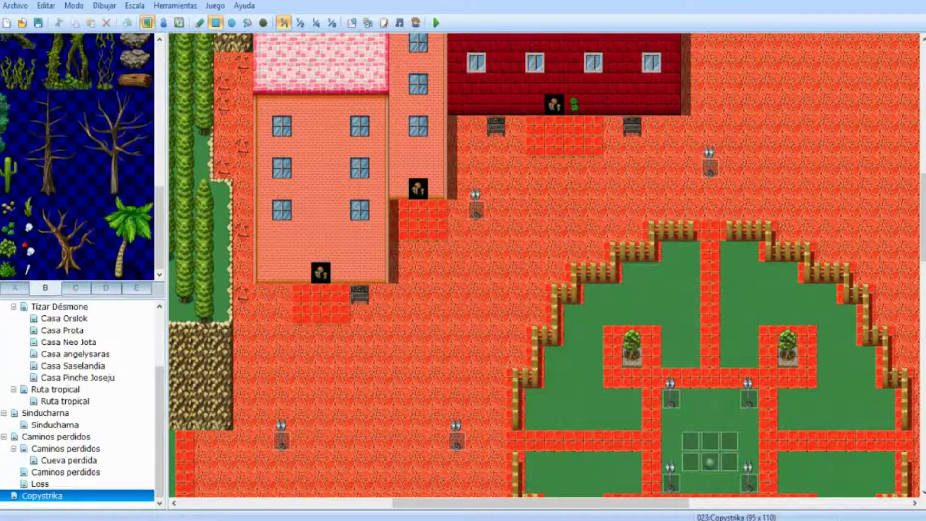
pyautogui.click(15, 288)
pyautogui.scroll(-4, 77, 156)
pyautogui.click(9, 170)
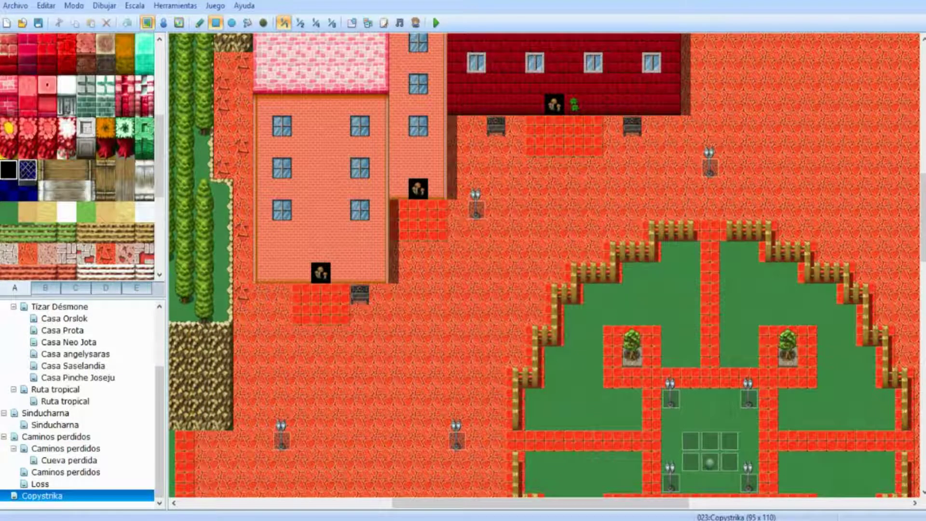
pyautogui.click(200, 22)
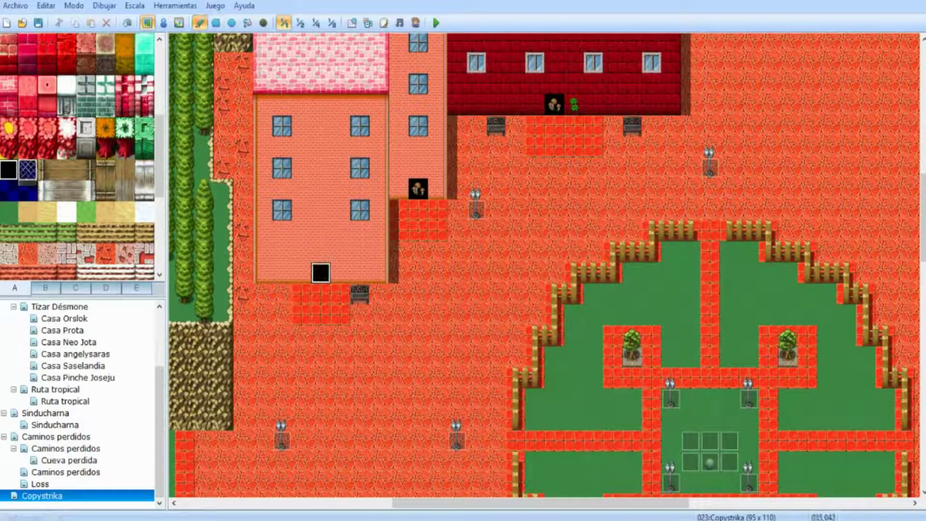
pyautogui.click(419, 189)
pyautogui.moveTo(554, 104); pyautogui.dragTo(574, 104)
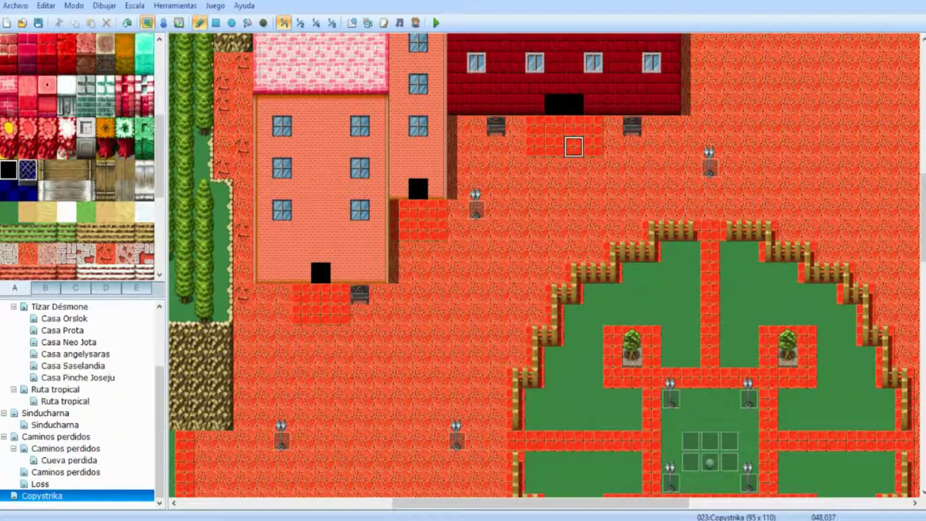
pyautogui.moveTo(526, 292); pyautogui.dragTo(508, 246, button='middle')
pyautogui.moveTo(430, 300)
pyautogui.mouseDown(button='middle')
pyautogui.moveTo(577, 202)
pyautogui.moveTo(722, 261)
pyautogui.moveTo(721, 411)
pyautogui.moveTo(707, 419)
pyautogui.moveTo(218, 382)
pyautogui.mouseUp(button='middle')
pyautogui.moveTo(314, 358); pyautogui.dragTo(516, 360, button='middle')
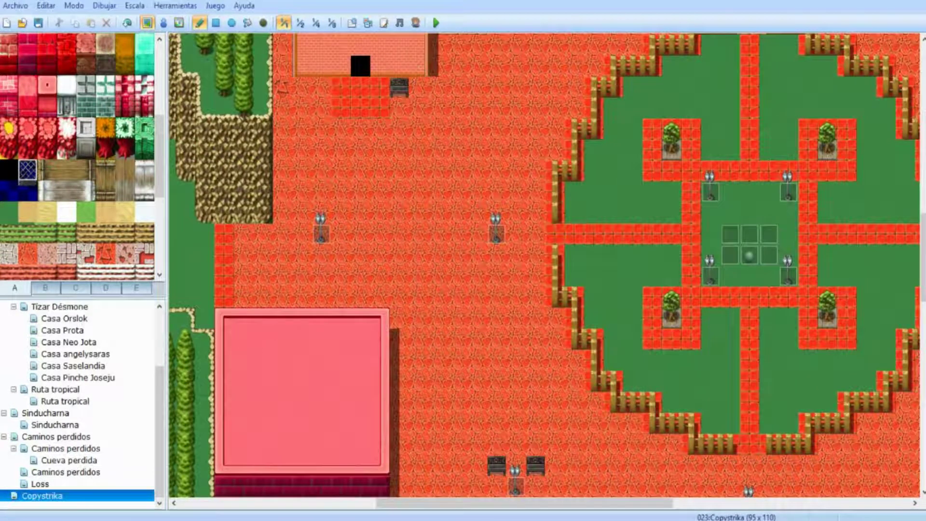
pyautogui.click(45, 287)
pyautogui.click(14, 288)
pyautogui.scroll(5, 77, 157)
pyautogui.click(86, 86)
pyautogui.click(105, 85)
pyautogui.moveTo(341, 192); pyautogui.dragTo(264, 159, button='middle')
# - Paint a 3×3 sand patch just east of the dark red building and frame it with a light grey border as a planter
pyautogui.click(9, 107)
pyautogui.moveTo(418, 201); pyautogui.dragTo(438, 223)
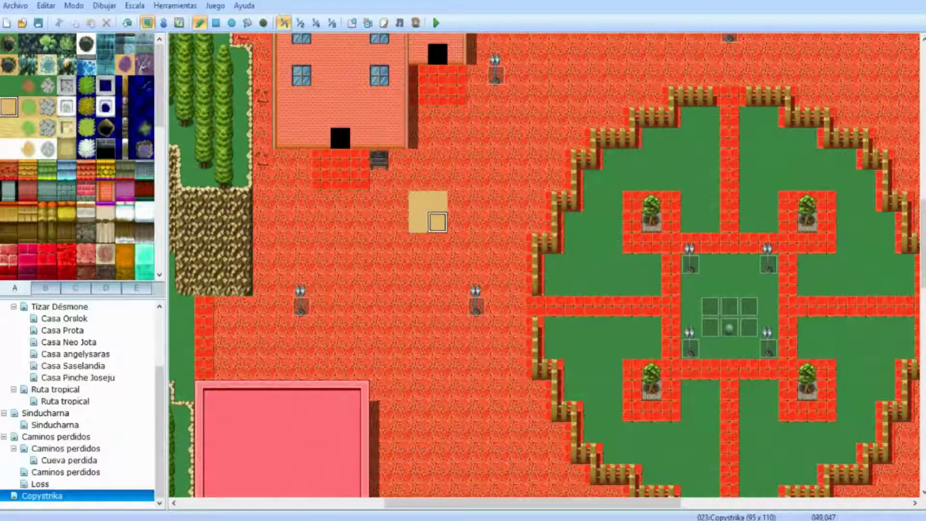
pyautogui.hotkey('ctrl', 'z')
pyautogui.moveTo(401, 273); pyautogui.dragTo(451, 211, button='middle')
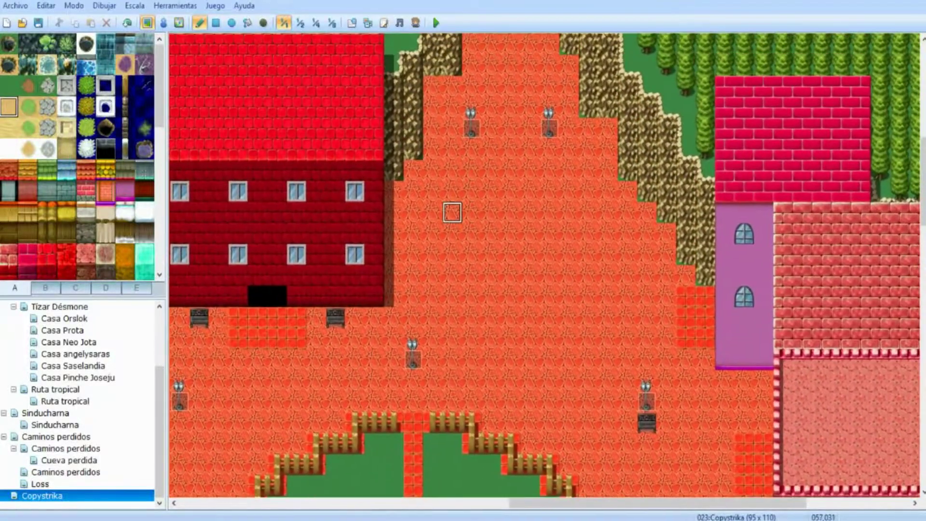
pyautogui.moveTo(432, 254)
pyautogui.mouseDown()
pyautogui.moveTo(413, 233)
pyautogui.moveTo(433, 254)
pyautogui.mouseUp()
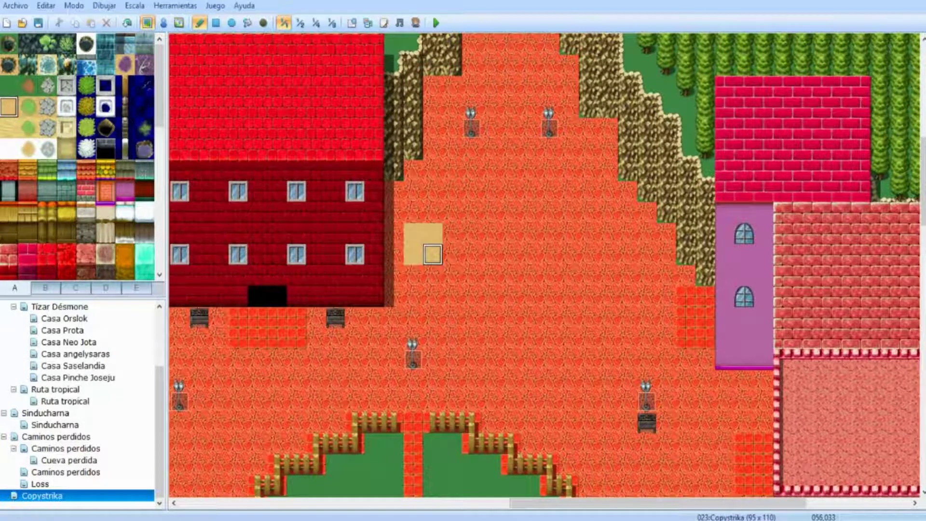
pyautogui.moveTo(452, 255)
pyautogui.mouseDown()
pyautogui.moveTo(413, 212)
pyautogui.moveTo(452, 234)
pyautogui.moveTo(414, 213)
pyautogui.moveTo(413, 234)
pyautogui.mouseUp()
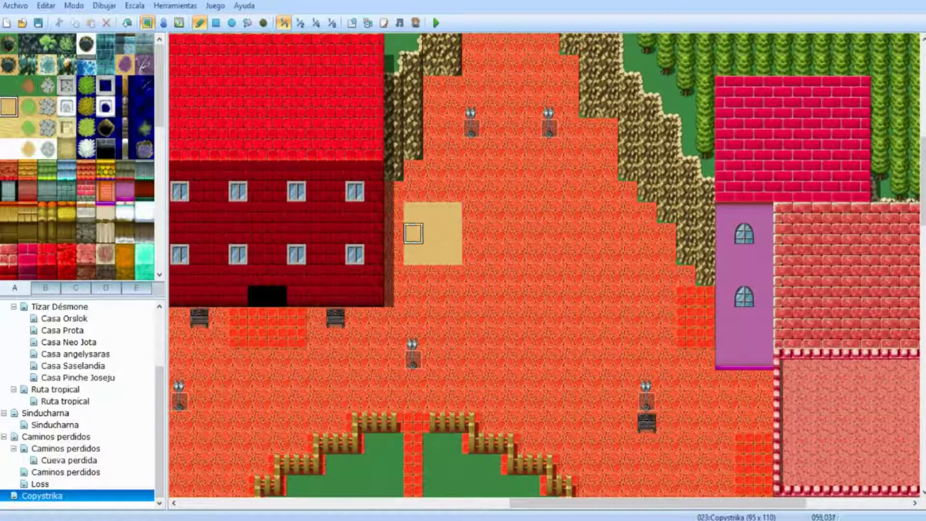
pyautogui.click(104, 85)
pyautogui.click(215, 22)
pyautogui.moveTo(413, 212)
pyautogui.mouseDown()
pyautogui.moveTo(452, 234)
pyautogui.moveTo(453, 254)
pyautogui.mouseUp()
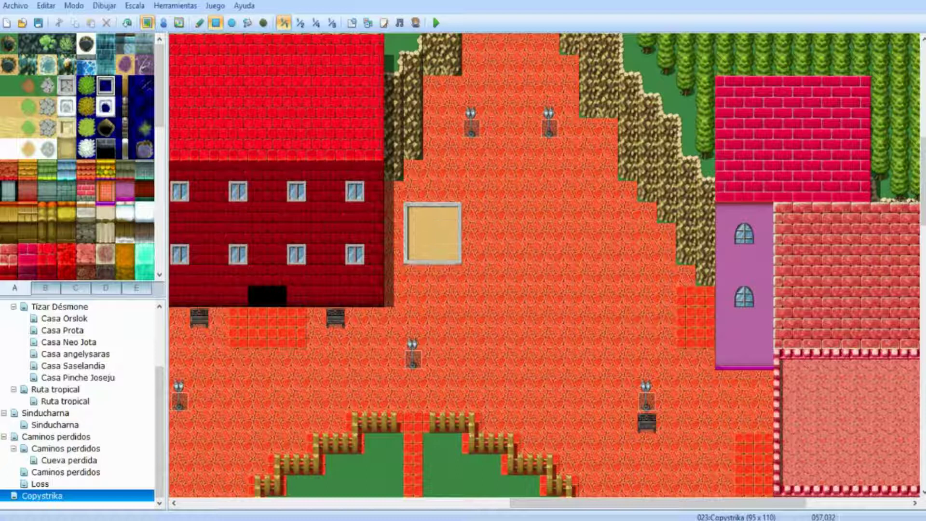
# - Try the small leafy tree from the Arboles2 graphic on the sand planter, and undo its placement
pyautogui.click(46, 288)
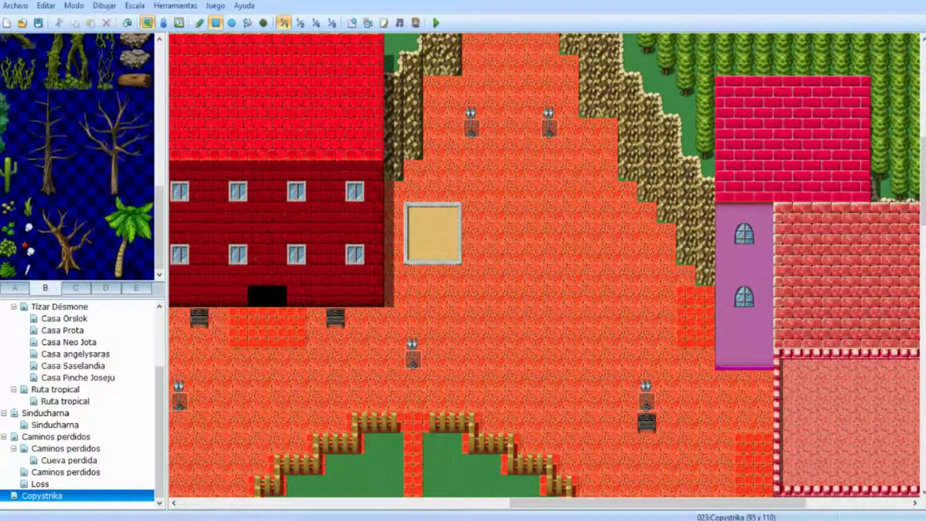
pyautogui.scroll(10, 77, 156)
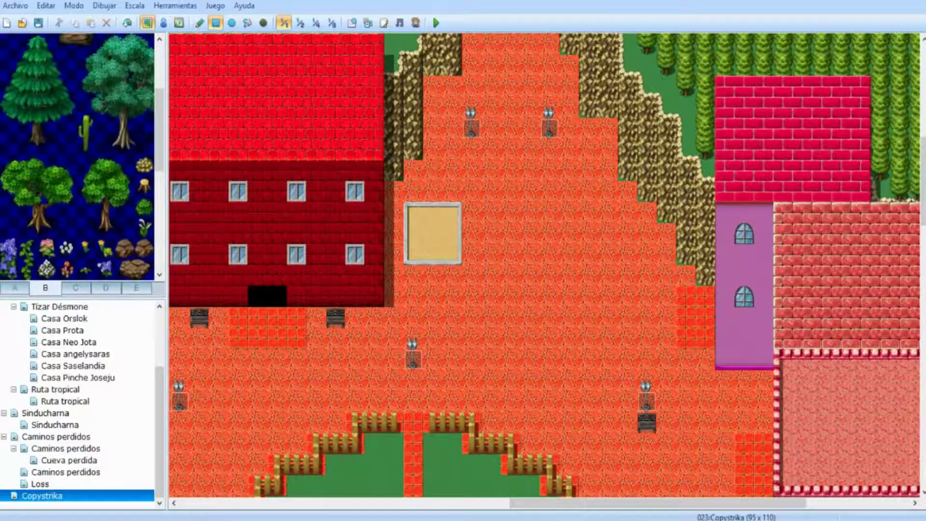
pyautogui.scroll(-10, 78, 157)
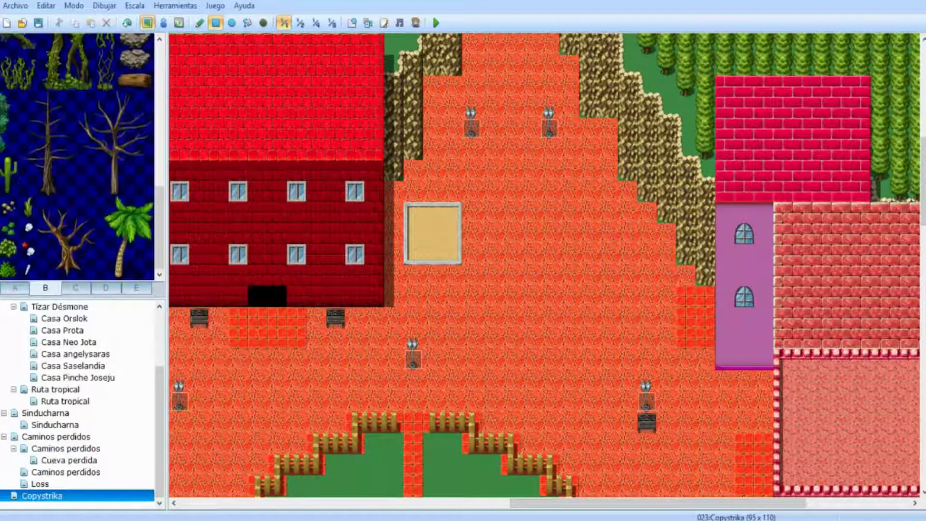
pyautogui.scroll(10, 77, 157)
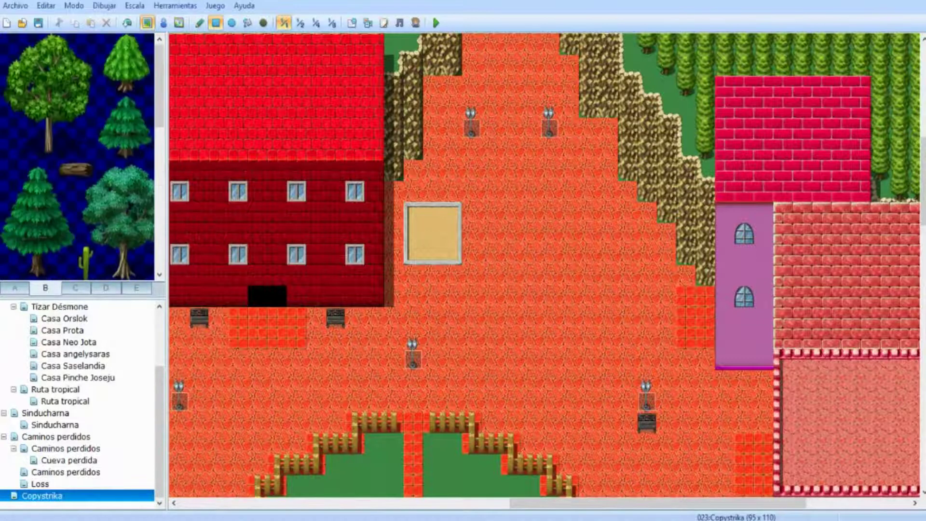
pyautogui.scroll(-3, 78, 156)
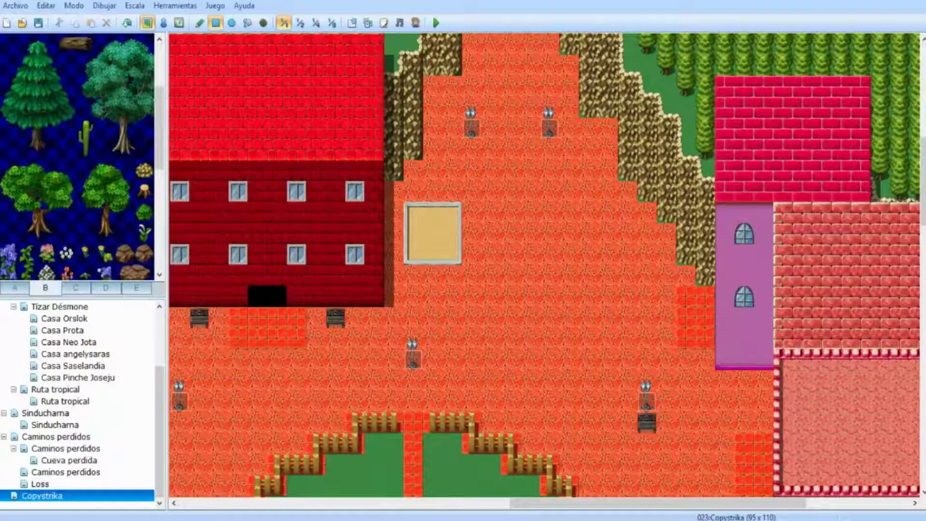
pyautogui.moveTo(78, 162)
pyautogui.mouseDown()
pyautogui.moveTo(135, 223)
pyautogui.moveTo(133, 241)
pyautogui.mouseUp()
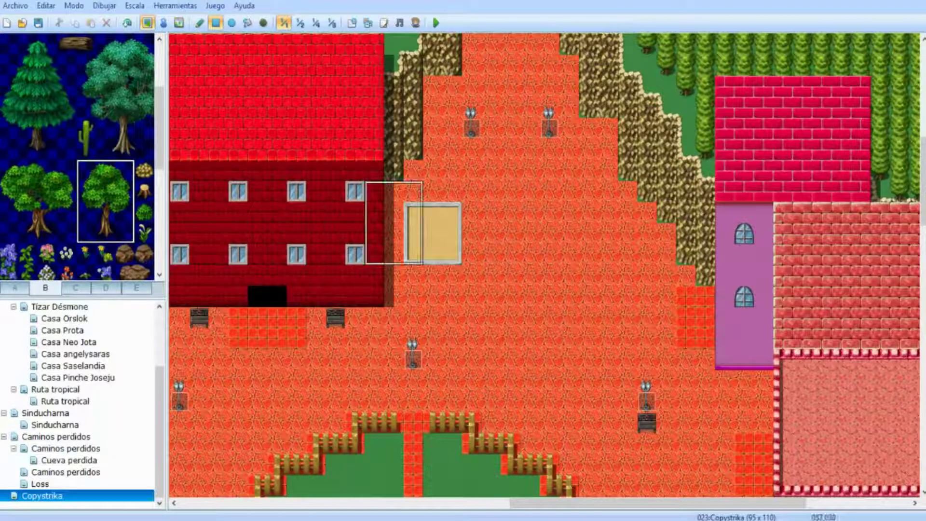
pyautogui.click(199, 23)
pyautogui.click(422, 177)
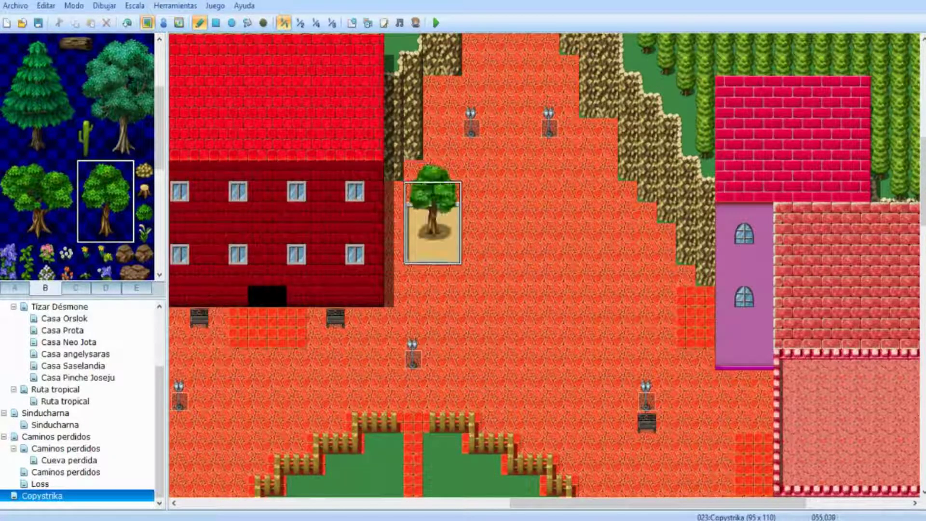
pyautogui.rightClick(529, 272)
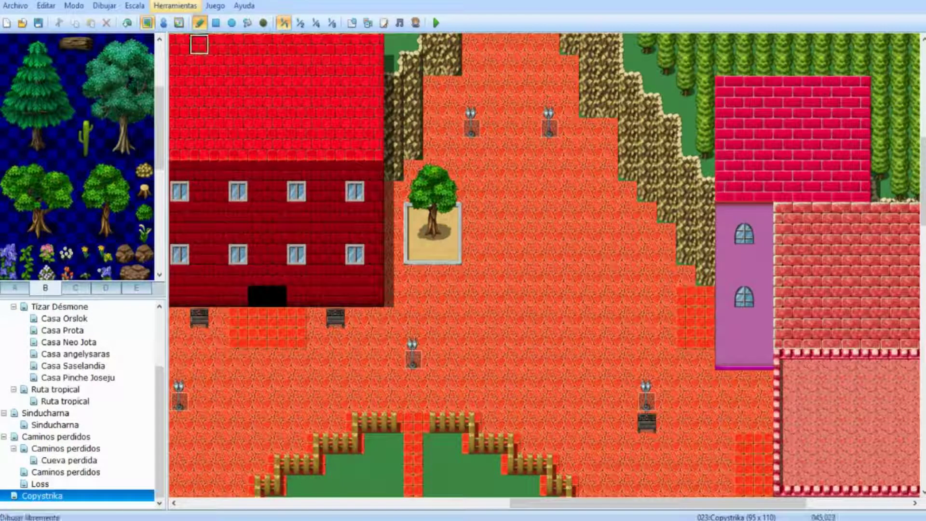
pyautogui.moveTo(413, 172); pyautogui.dragTo(452, 253, button='right')
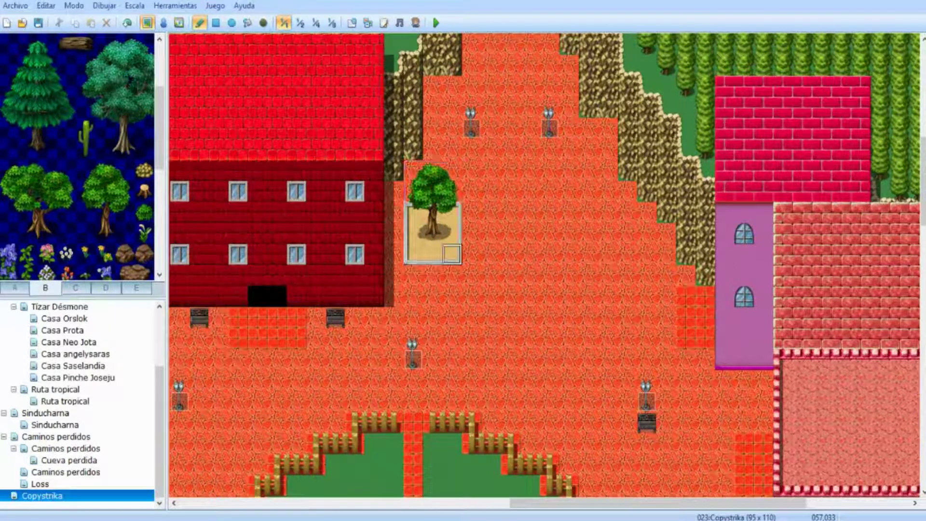
pyautogui.hotkey('ctrl', 'z')
# - Copy the empty 3×3 planter and place a duplicate level with it across the northern walkway, near the eastern cliff
pyautogui.moveTo(414, 213); pyautogui.dragTo(452, 255, button='right')
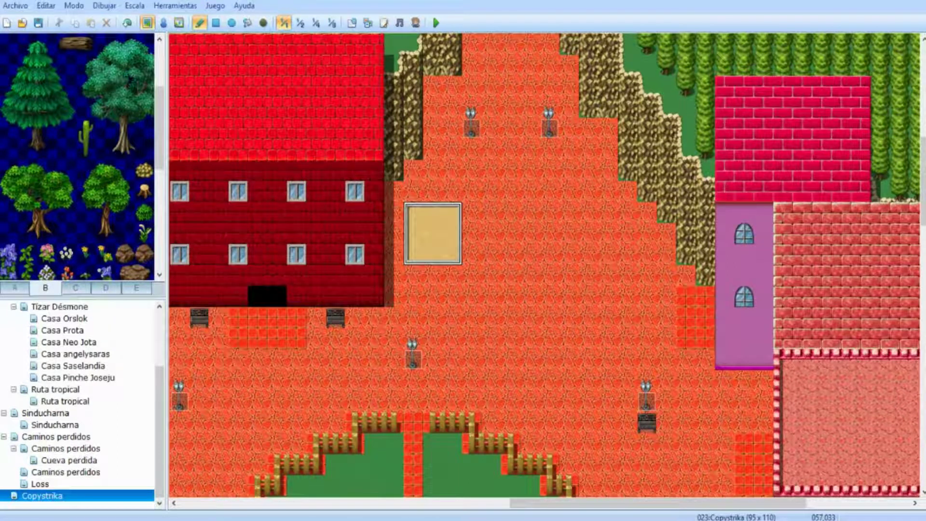
pyautogui.click(608, 254)
pyautogui.hotkey('ctrl', 'z')
pyautogui.click(626, 254)
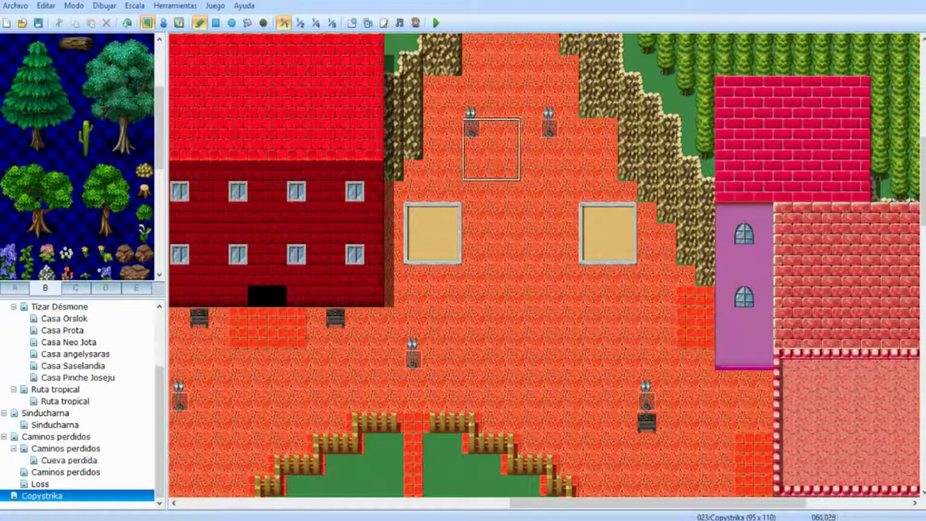
pyautogui.hotkey('ctrl', 'z')
pyautogui.click(589, 233)
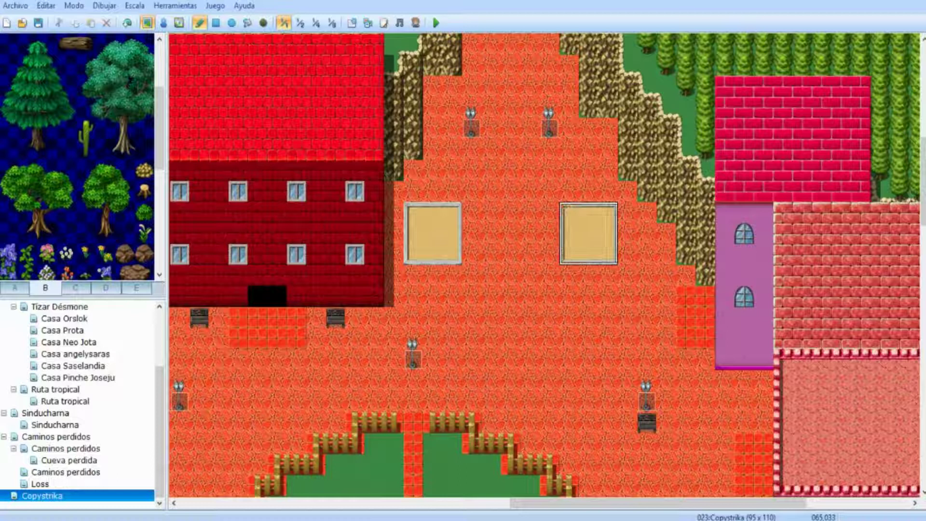
# - Try placing a planter at two spots beside the pink brick building east of the circular park, undoing each one
pyautogui.middleClick(487, 171)
pyautogui.moveTo(487, 170)
pyautogui.mouseDown(button='middle')
pyautogui.moveTo(500, 231)
pyautogui.moveTo(537, 288)
pyautogui.mouseUp(button='middle')
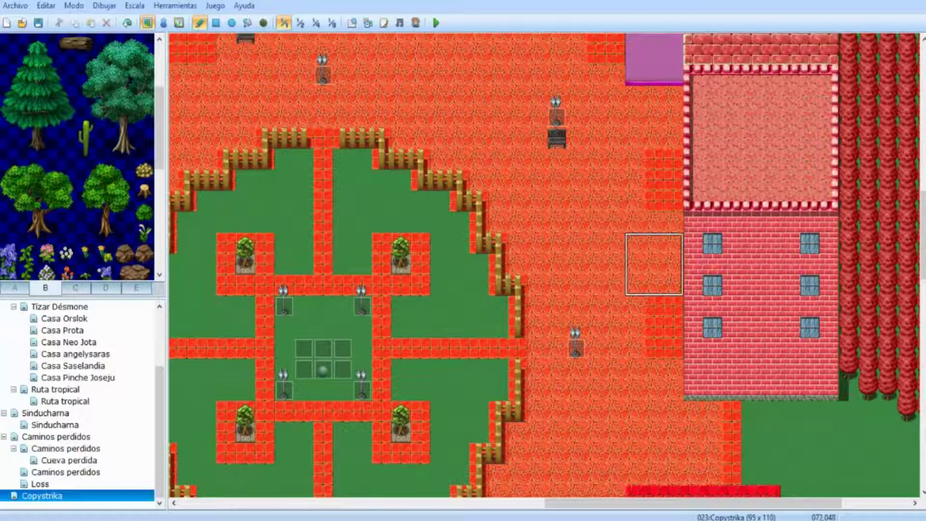
pyautogui.click(654, 265)
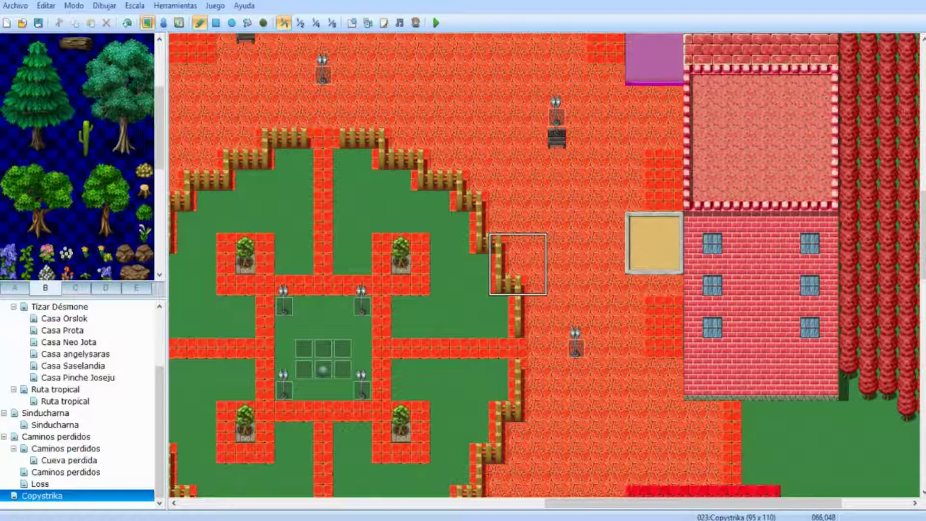
pyautogui.hotkey('ctrl', 'z')
pyautogui.click(634, 264)
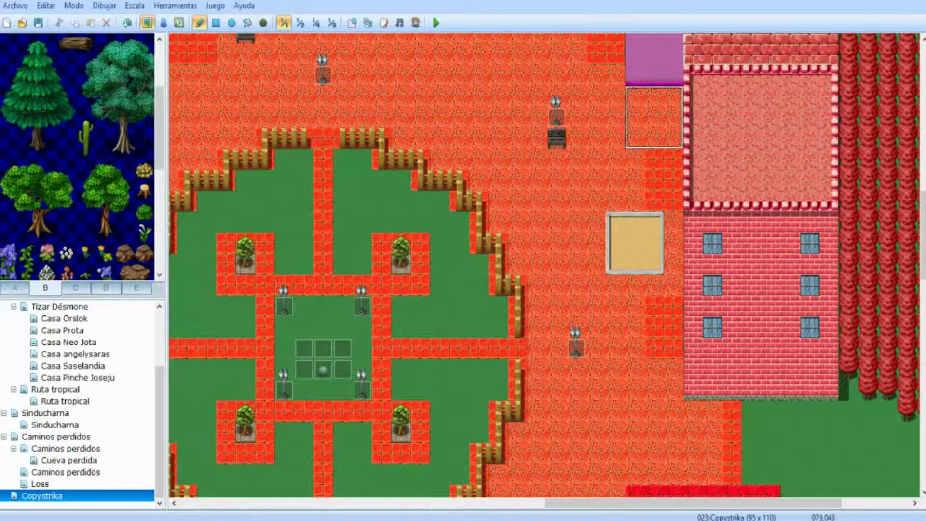
pyautogui.hotkey('ctrl', 'z')
# - Shift the upper red paved patch beside the pink brick building one tile north, restoring plaza ground along its southern row
pyautogui.rightClick(596, 243)
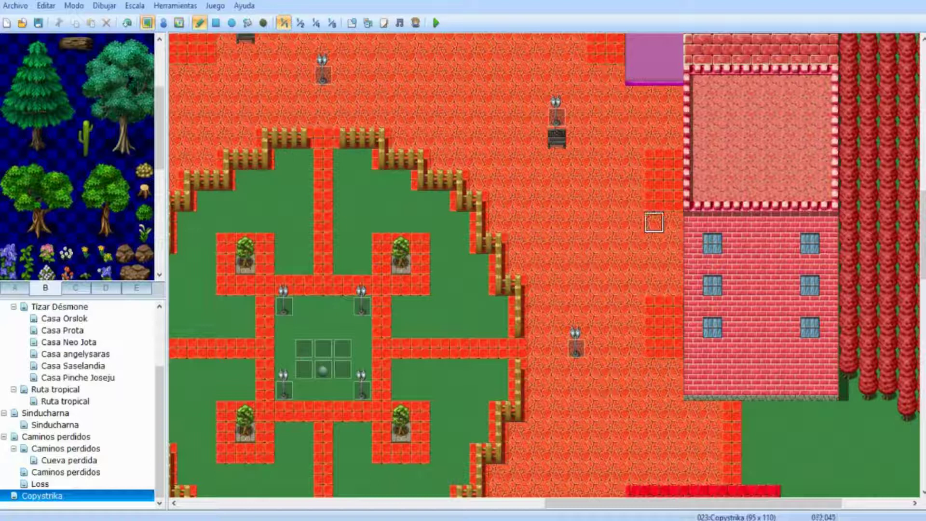
pyautogui.click(674, 201)
pyautogui.click(654, 202)
pyautogui.rightClick(654, 160)
pyautogui.moveTo(654, 138); pyautogui.dragTo(673, 139)
# - Copy a northern planter and place it between the two red paved patches beside the pink brick building
pyautogui.scroll(4, 615, 263)
pyautogui.scroll(-3, 615, 264)
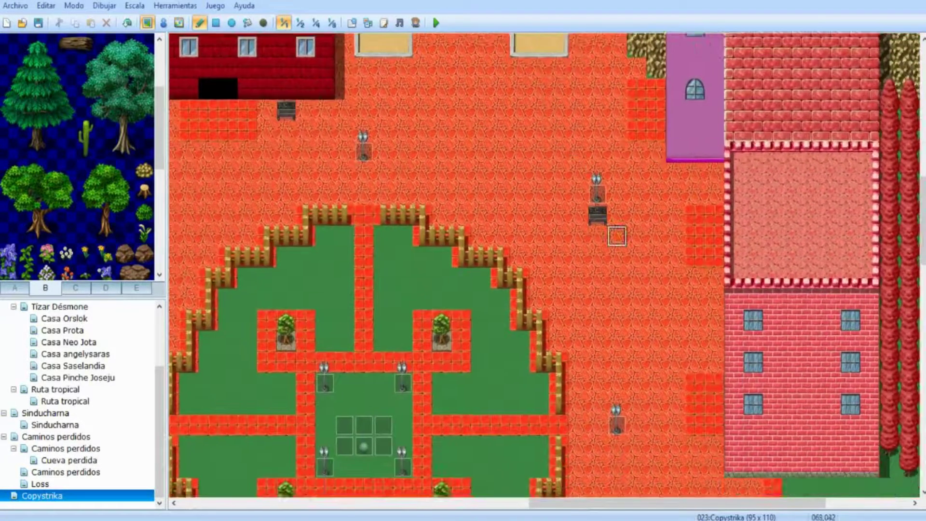
pyautogui.scroll(-1, 620, 218)
pyautogui.scroll(3, 626, 223)
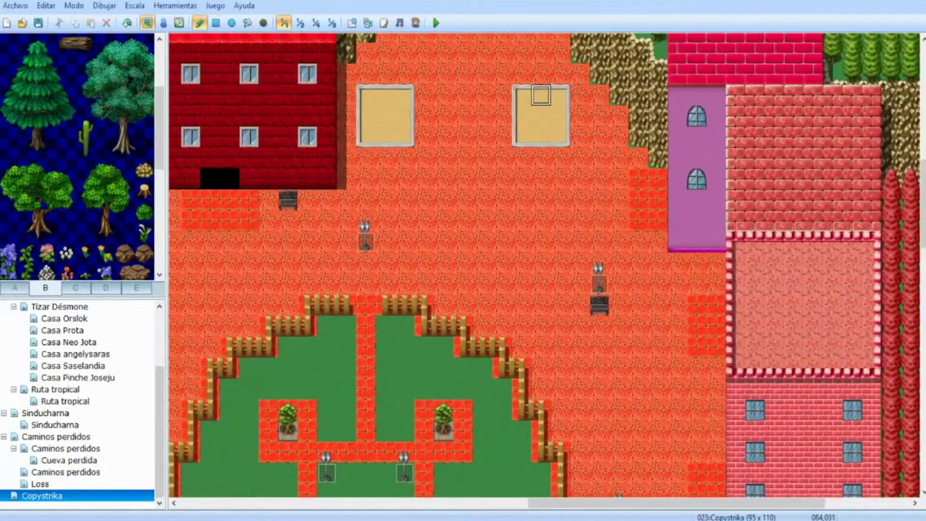
pyautogui.scroll(-3, 571, 149)
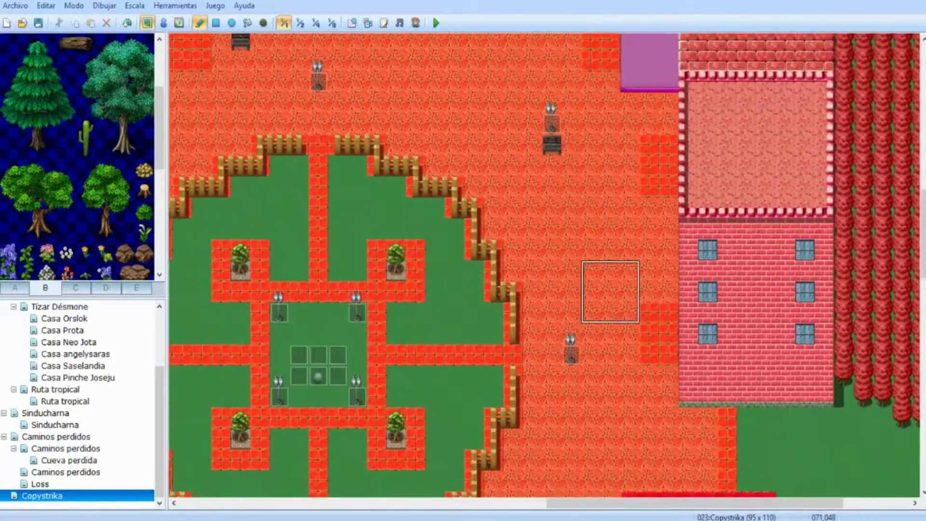
pyautogui.click(630, 249)
# - Place a matching planter on the plaza west of the circular park, level with the eastern one, replacing the first misplaced attempt
pyautogui.hscroll(-5, 589, 224)
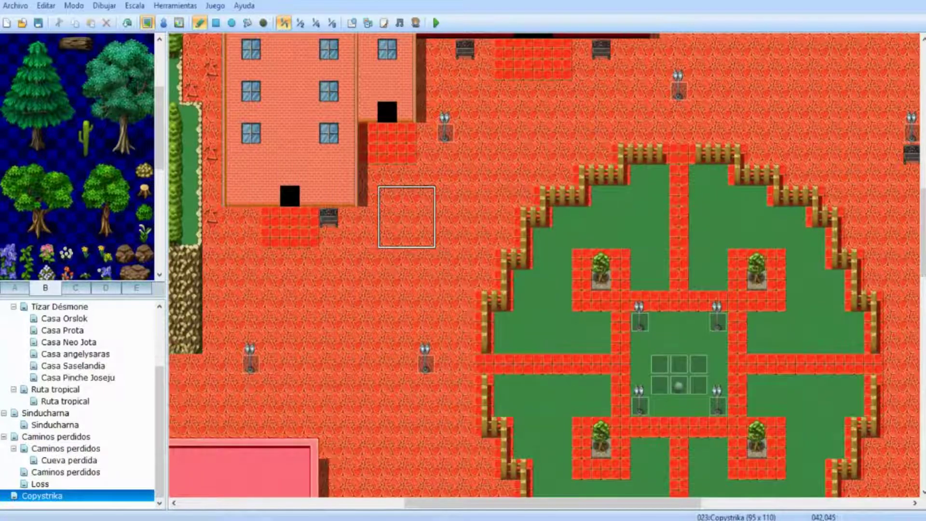
pyautogui.click(387, 238)
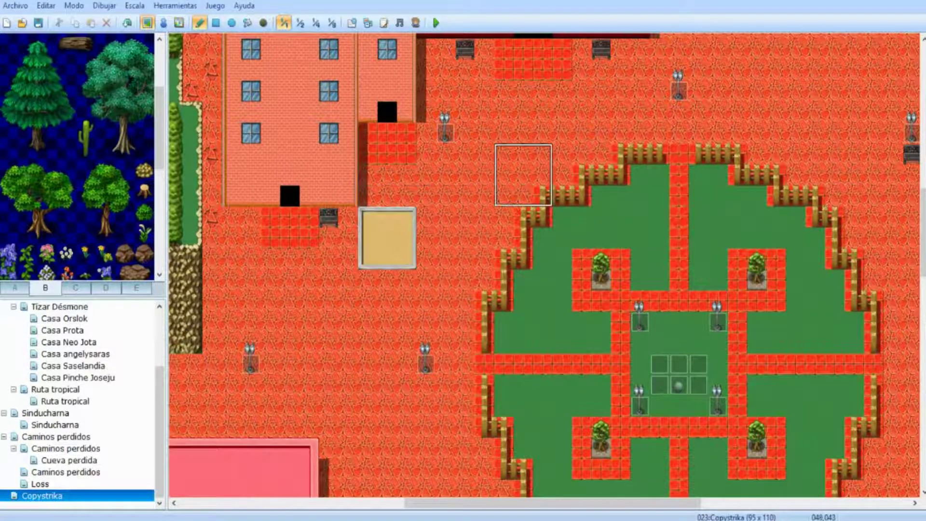
pyautogui.hscroll(-1, 507, 197)
pyautogui.hscroll(-1, 528, 216)
pyautogui.hotkey('ctrl', 'z')
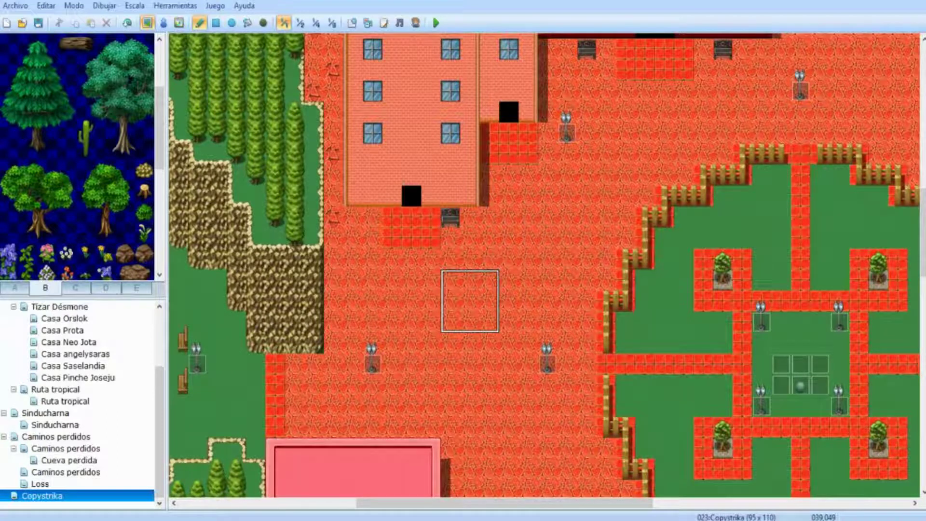
pyautogui.click(555, 282)
pyautogui.moveTo(482, 288); pyautogui.dragTo(584, 282, button='middle')
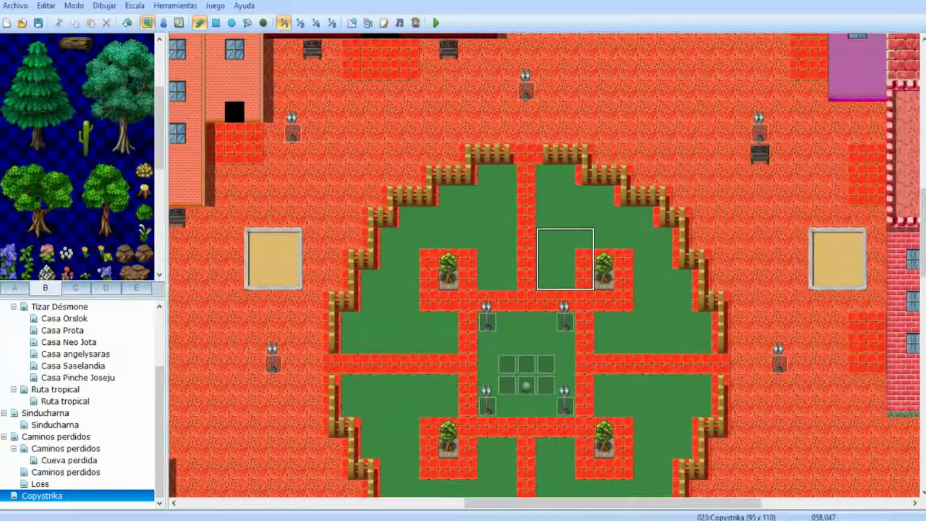
# - Place another planter on the plaza southwest of the circular park, just east of the pink flat-roofed building
pyautogui.moveTo(569, 288); pyautogui.dragTo(501, 284, button='middle')
pyautogui.moveTo(502, 325); pyautogui.dragTo(502, 383, button='middle')
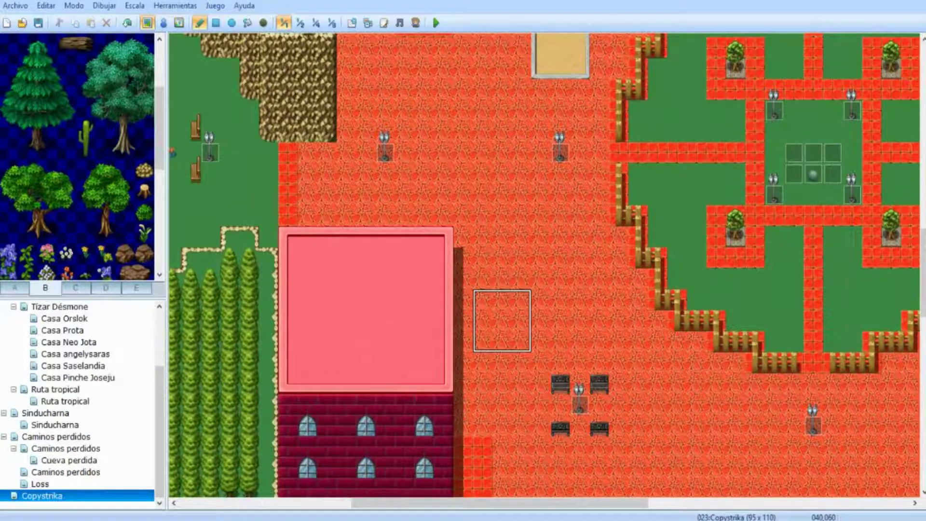
pyautogui.click(521, 341)
pyautogui.moveTo(491, 244)
pyautogui.mouseDown(button='middle')
pyautogui.moveTo(497, 280)
pyautogui.moveTo(480, 299)
pyautogui.moveTo(487, 328)
pyautogui.mouseUp(button='middle')
pyautogui.moveTo(481, 296); pyautogui.dragTo(596, 260, button='middle')
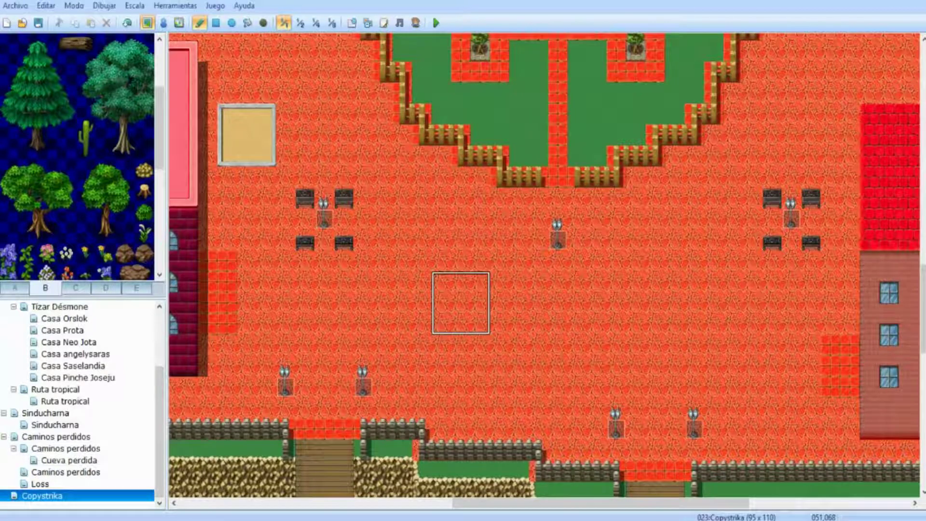
# - Place two planters side by side on the plaza south of the circular park, on either side of the lamp
pyautogui.click(440, 280)
pyautogui.moveTo(477, 323); pyautogui.dragTo(607, 323, button='middle')
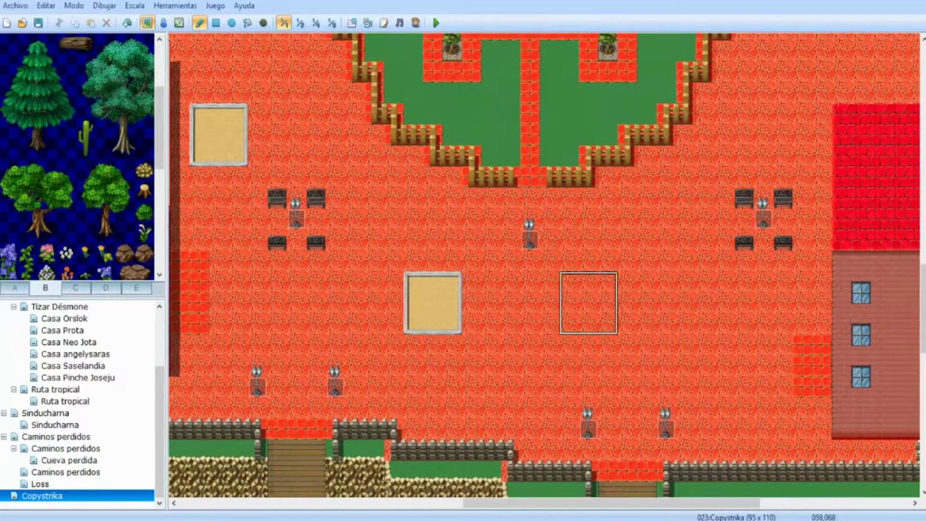
pyautogui.click(605, 281)
# - Place a planter southeast of the circular park, above the benches beside the red-roofed building, replacing the misplaced attempts
pyautogui.moveTo(546, 250); pyautogui.dragTo(639, 193, button='middle')
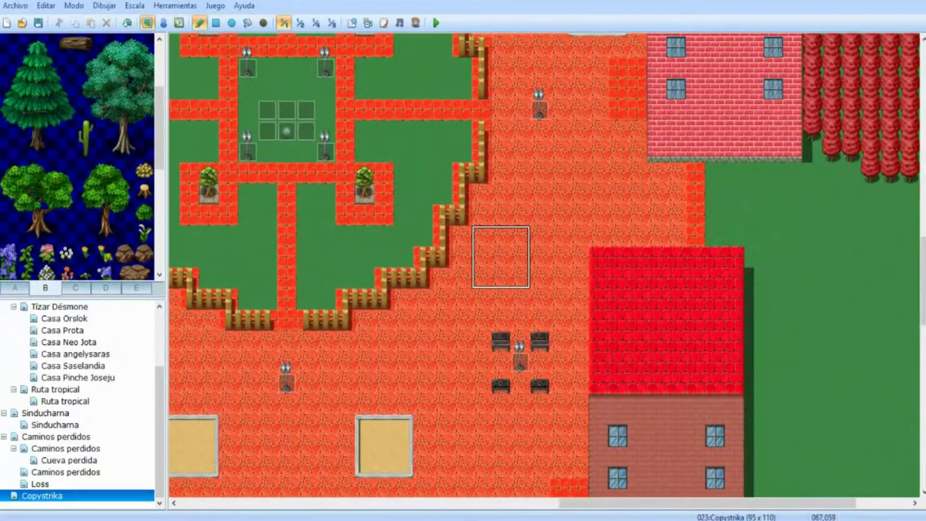
pyautogui.moveTo(540, 298); pyautogui.dragTo(356, 298, button='middle')
pyautogui.moveTo(418, 313); pyautogui.dragTo(534, 298, button='middle')
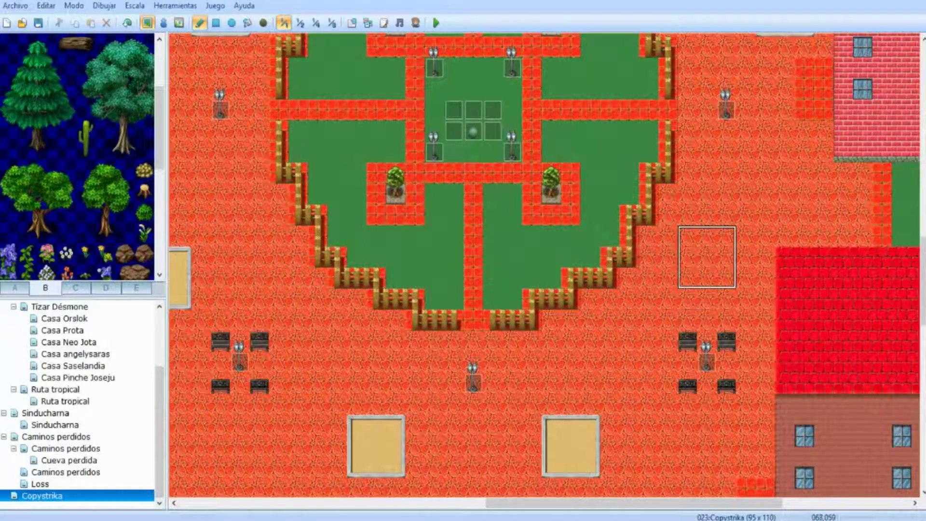
pyautogui.click(706, 277)
pyautogui.hotkey('ctrl', 'z')
pyautogui.click(706, 299)
pyautogui.moveTo(623, 278); pyautogui.dragTo(533, 296, button='middle')
pyautogui.hscroll(4, 512, 278)
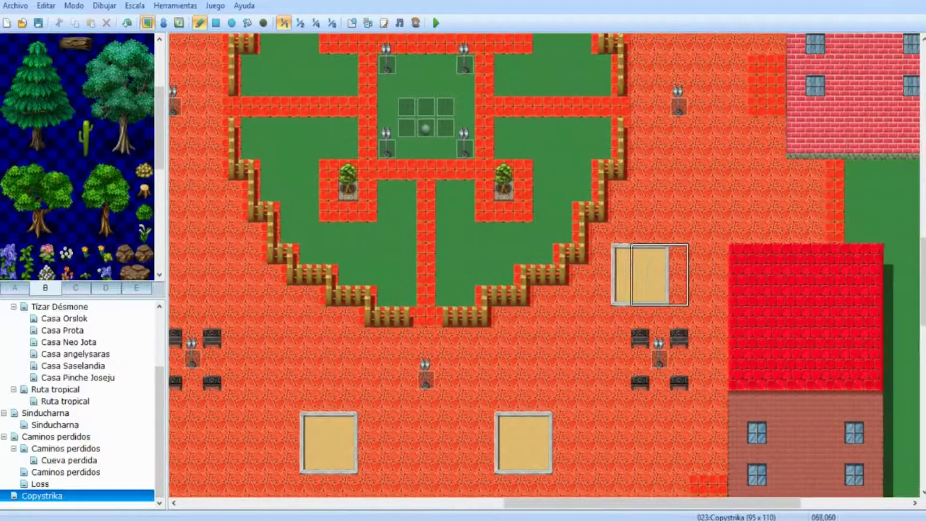
pyautogui.click(679, 275)
# - Try placing another planter between the two lamps west of the circular park, then undo it
pyautogui.scroll(-3, 627, 271)
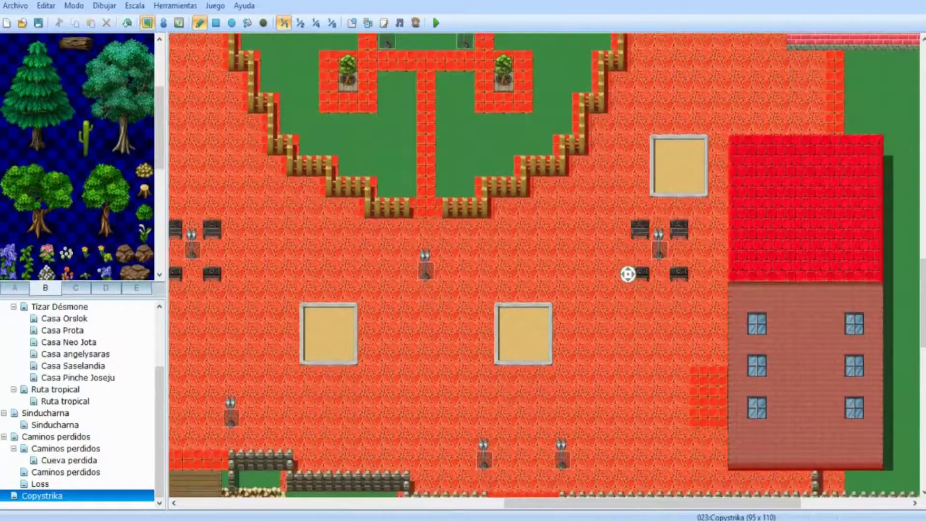
pyautogui.hscroll(-1, 603, 309)
pyautogui.moveTo(608, 313); pyautogui.dragTo(485, 203, button='middle')
pyautogui.moveTo(540, 244); pyautogui.dragTo(517, 178, button='middle')
pyautogui.moveTo(570, 196); pyautogui.dragTo(592, 150, button='middle')
pyautogui.moveTo(591, 160); pyautogui.dragTo(449, 262, button='middle')
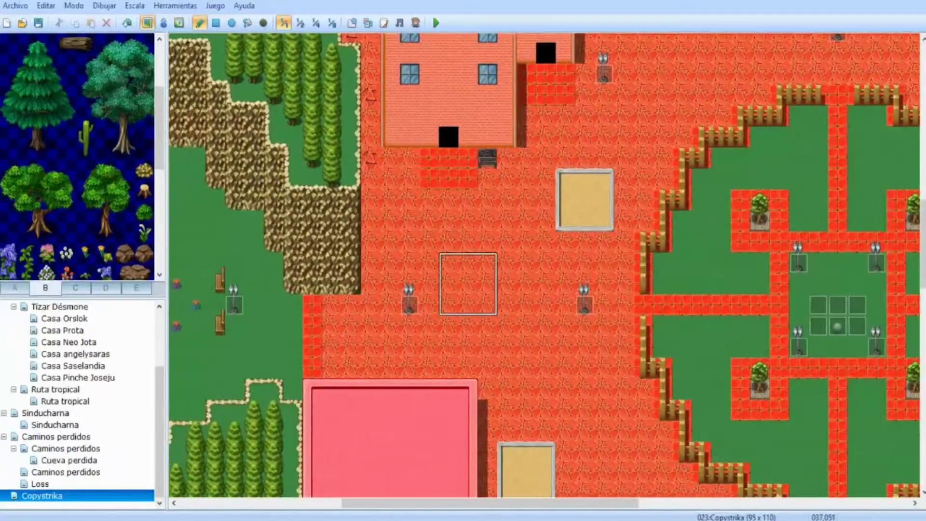
pyautogui.click(487, 304)
pyautogui.hotkey('ctrl', 'z')
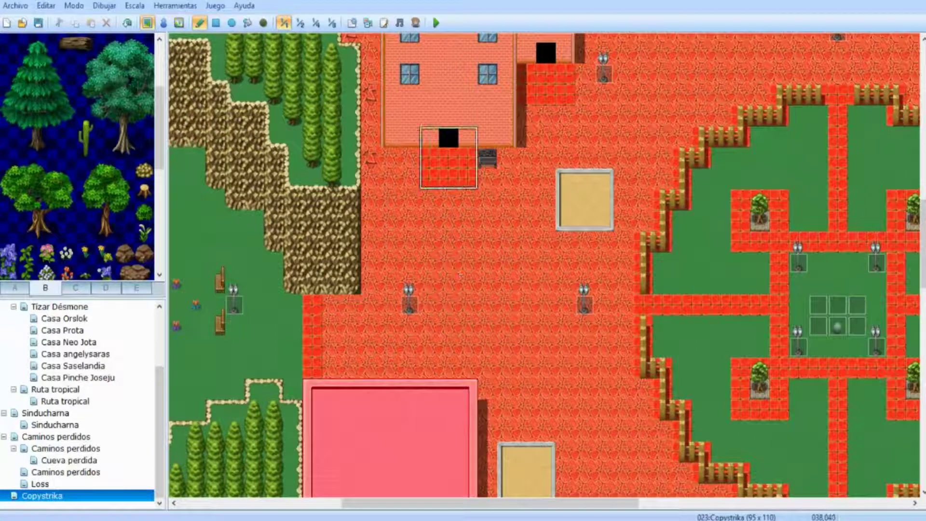
# - Place the narrow leafy green tree in both planters at the plaza's northern entrance, east of the dark red building
pyautogui.moveTo(486, 182); pyautogui.dragTo(541, 155, button='middle')
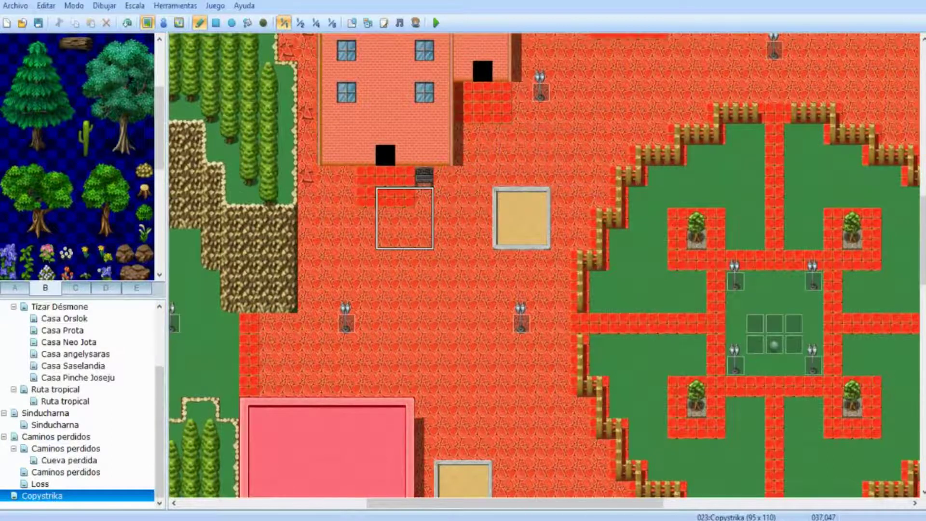
pyautogui.moveTo(424, 239); pyautogui.dragTo(482, 202, button='middle')
pyautogui.rightClick(482, 203)
pyautogui.moveTo(405, 286); pyautogui.dragTo(522, 115, button='middle')
pyautogui.moveTo(106, 169); pyautogui.dragTo(126, 231)
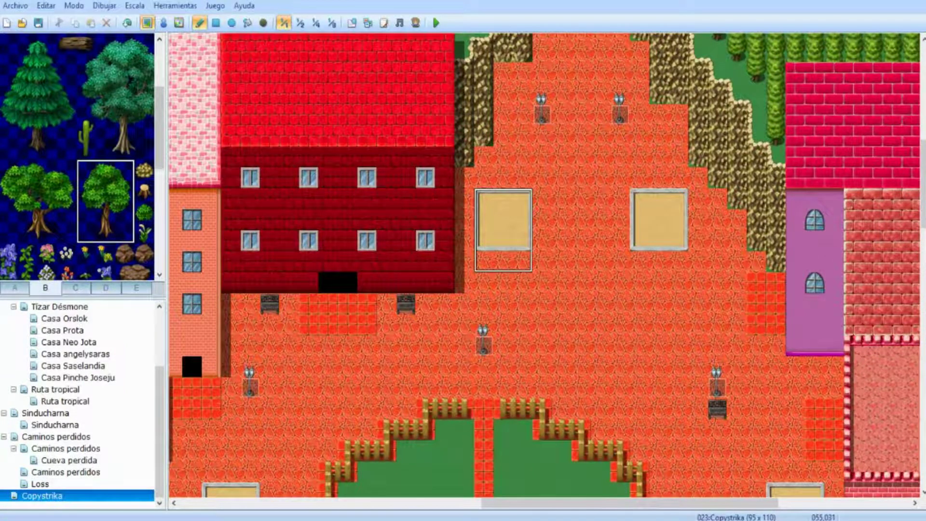
pyautogui.click(484, 160)
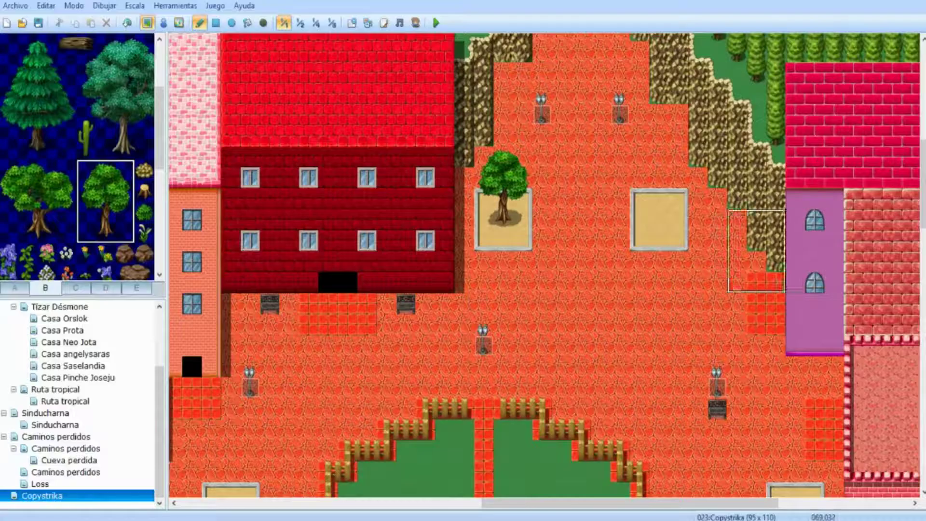
pyautogui.click(641, 157)
# - Place the same tree in the planter beside the pink brick building and the one near the red-roofed building
pyautogui.scroll(-2, 502, 200)
pyautogui.hscroll(3, 483, 282)
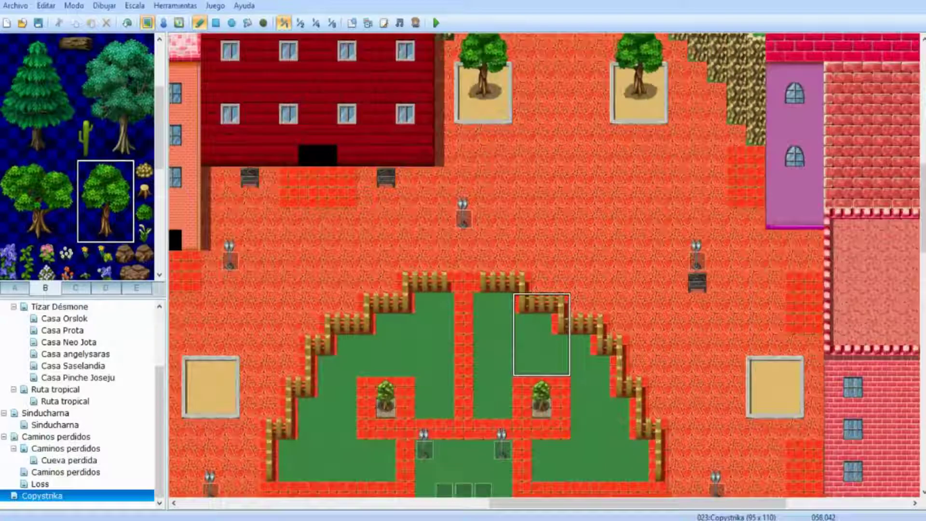
pyautogui.click(696, 338)
pyautogui.scroll(-5, 540, 269)
pyautogui.hscroll(1, 540, 268)
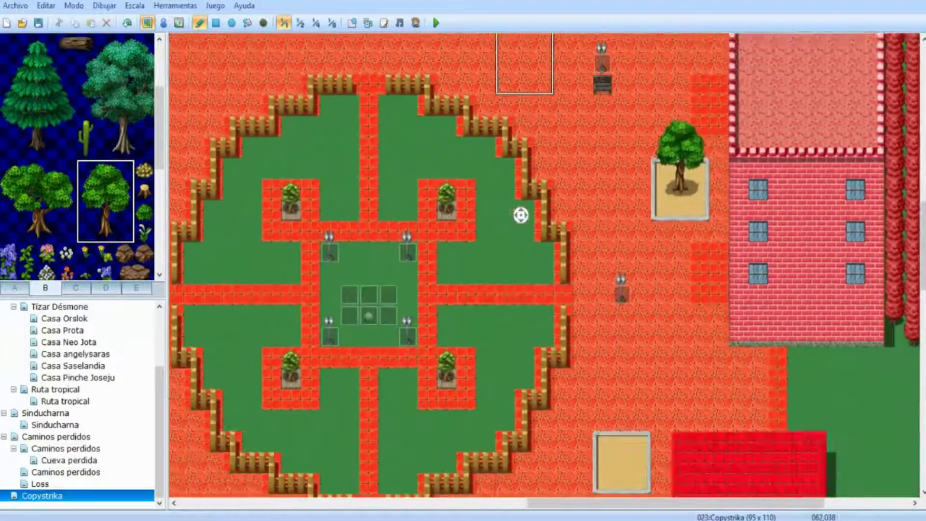
pyautogui.click(602, 154)
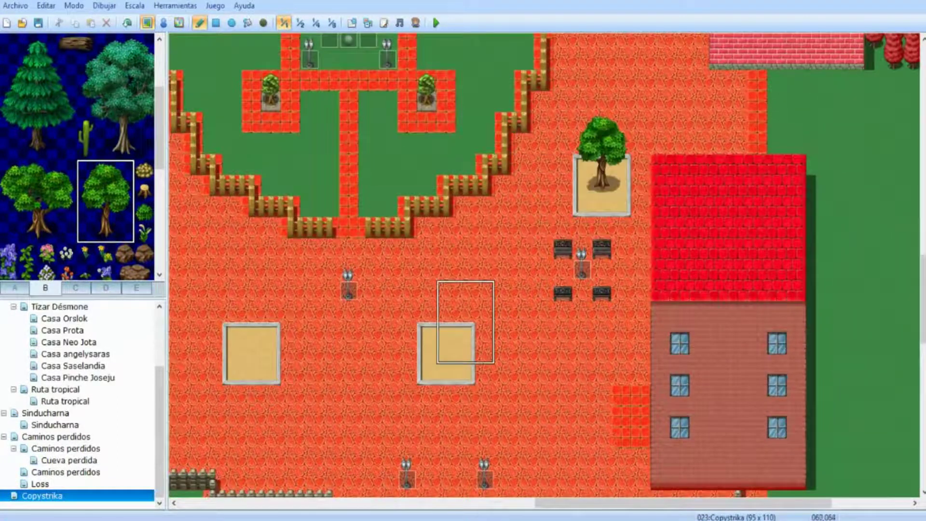
# - Place the same tree in the two planters south of the circular park and the two west of it
pyautogui.click(446, 299)
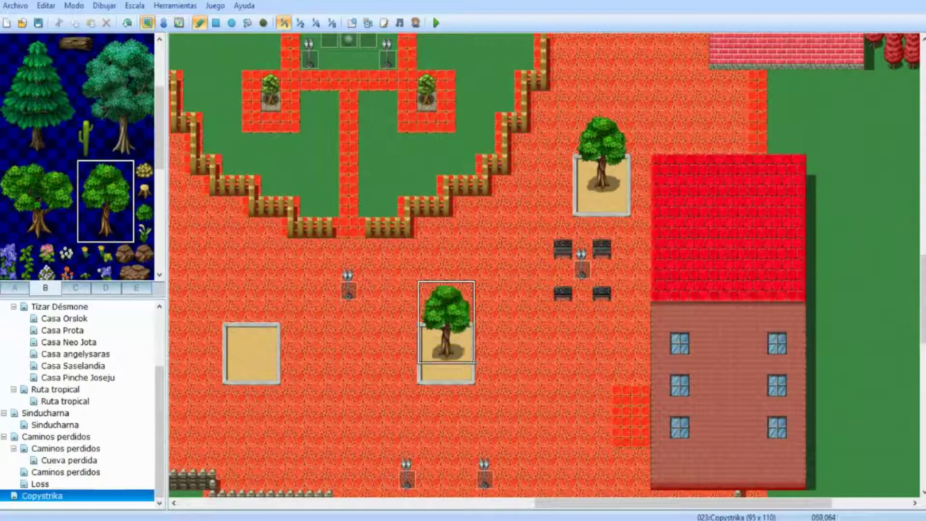
pyautogui.click(251, 300)
pyautogui.scroll(3, 464, 295)
pyautogui.hscroll(-2, 463, 295)
pyautogui.moveTo(463, 295); pyautogui.dragTo(361, 178, button='middle')
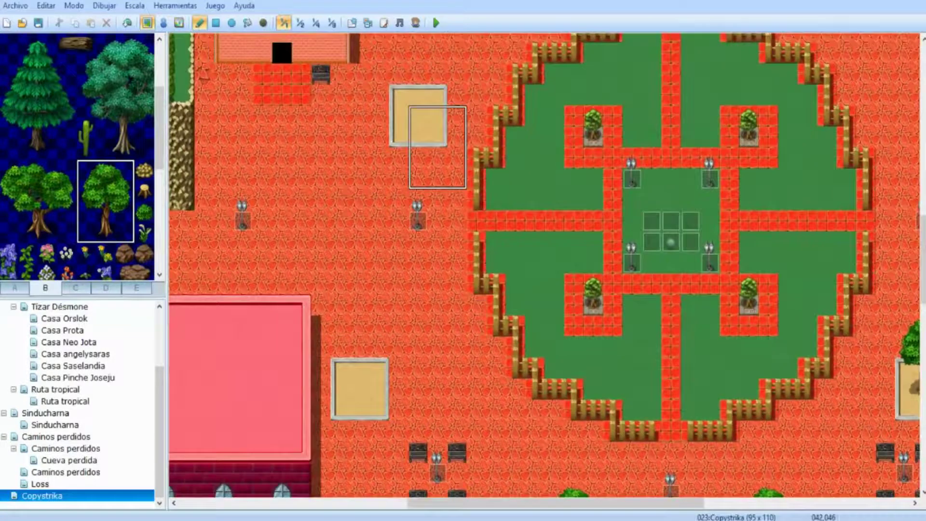
pyautogui.click(399, 53)
pyautogui.click(359, 381)
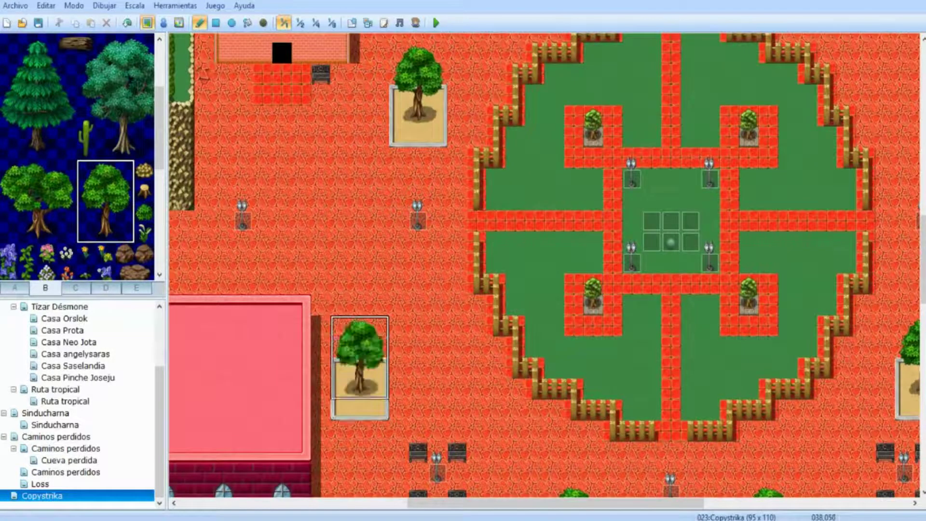
# - Try the wide leafy tree at two positions over the planter northwest of the circular park, undoing each placement
pyautogui.click(38, 201)
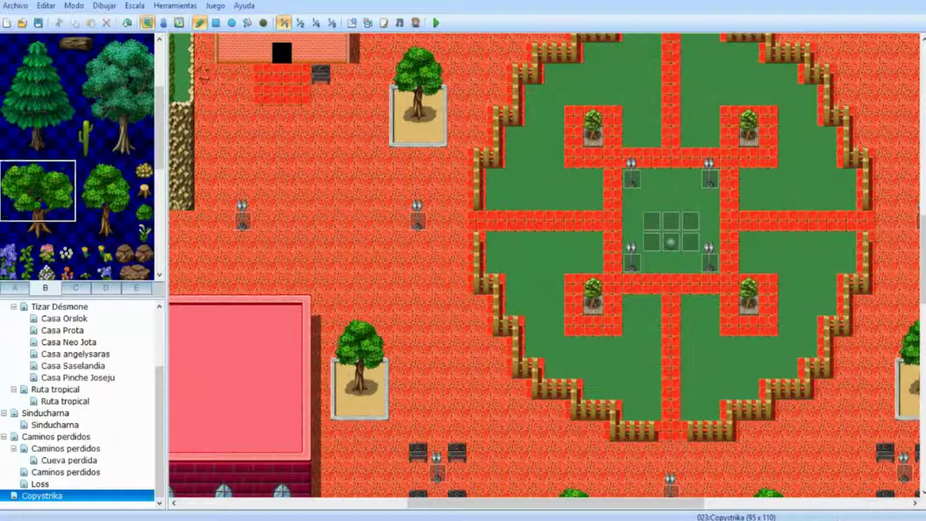
pyautogui.scroll(2, 417, 251)
pyautogui.scroll(3, 416, 250)
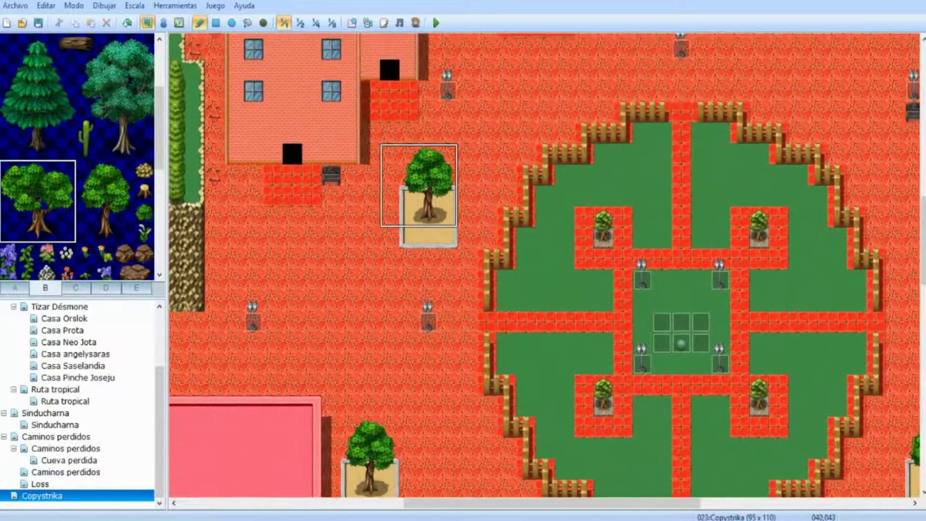
pyautogui.click(438, 207)
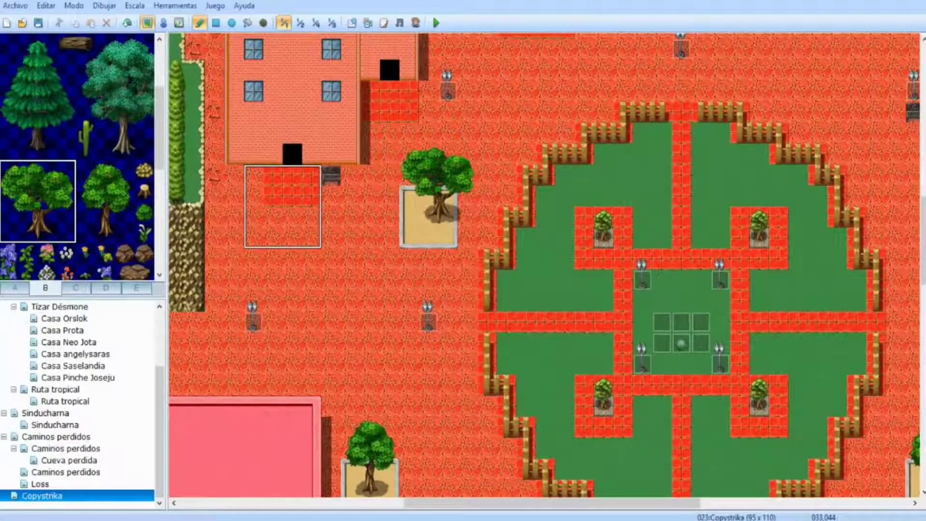
pyautogui.hotkey('ctrl', 'z')
pyautogui.click(391, 155)
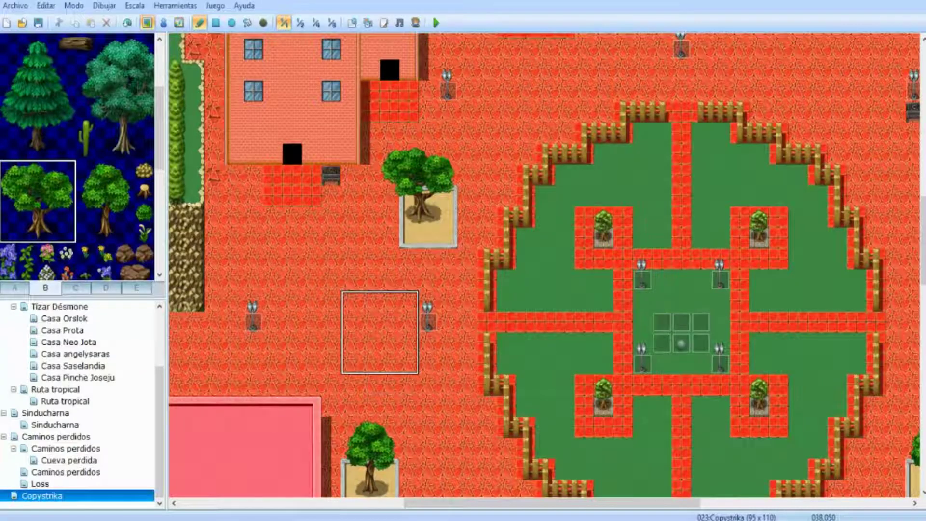
pyautogui.hotkey('ctrl', 'z')
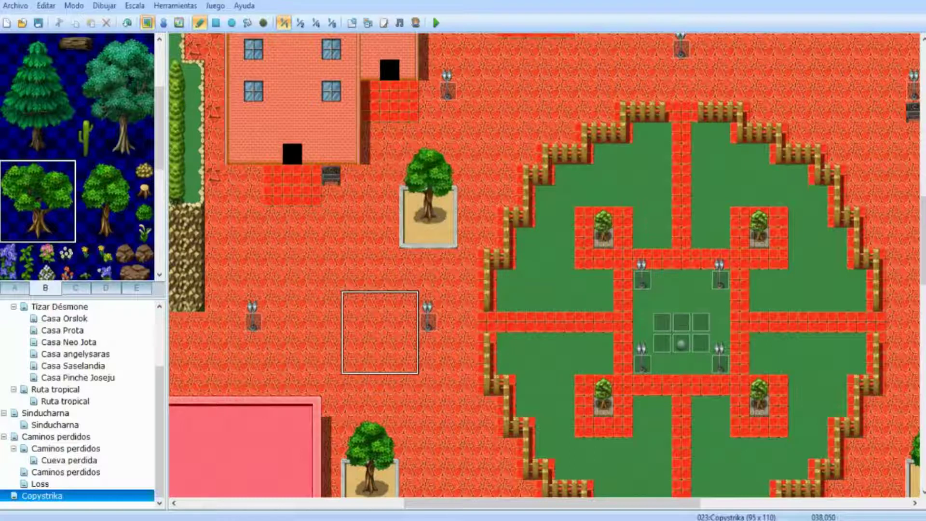
pyautogui.rightClick(312, 90)
# - Examine the arrangement of trees and planters around the whole plaza at half scale, then return to full scale
pyautogui.click(300, 22)
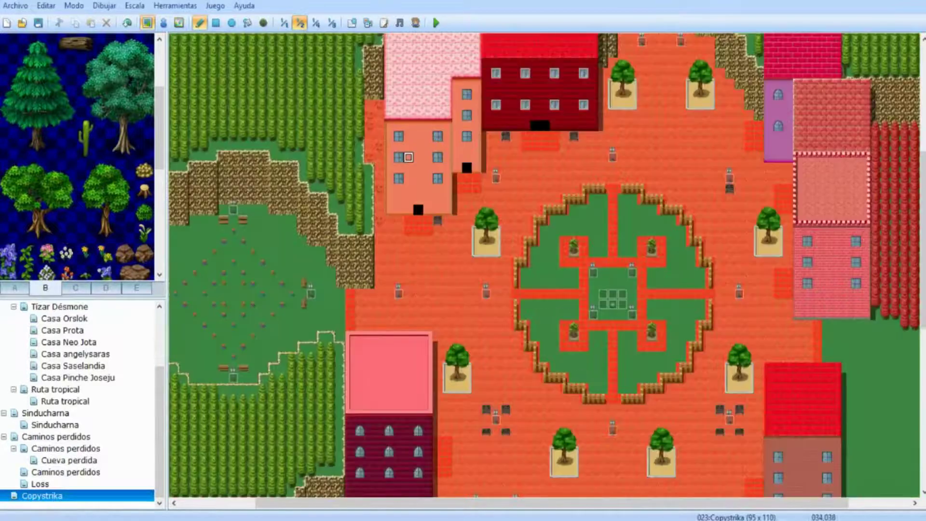
pyautogui.moveTo(417, 173); pyautogui.dragTo(496, 216, button='middle')
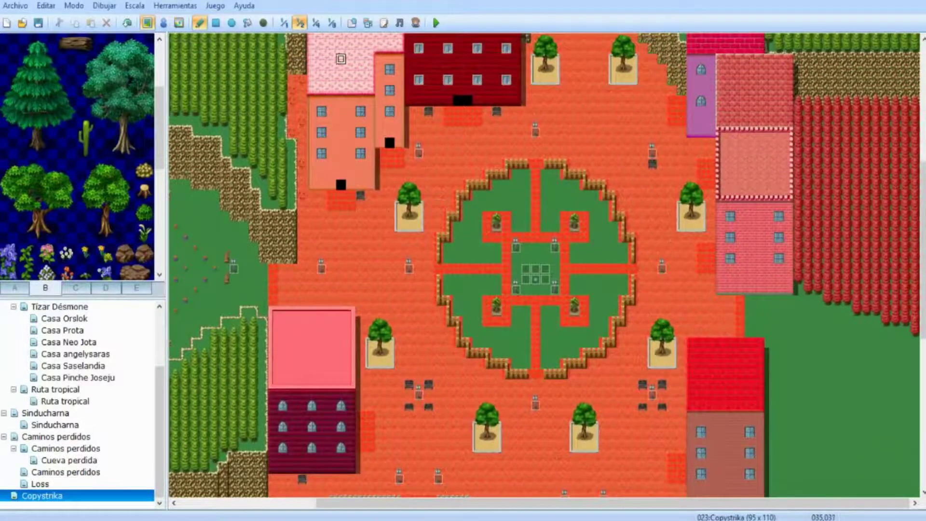
pyautogui.click(284, 23)
pyautogui.scroll(-2, 418, 179)
pyautogui.keyDown('shift'); pyautogui.hscroll(3, 418, 180); pyautogui.keyUp('shift')
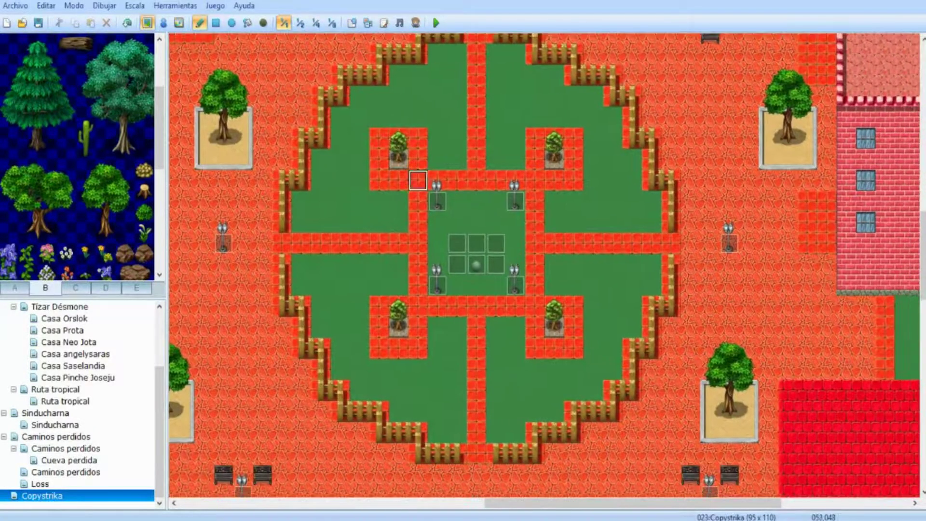
pyautogui.scroll(2, 554, 202)
pyautogui.keyDown('shift'); pyautogui.hscroll(3, 554, 202); pyautogui.keyUp('shift')
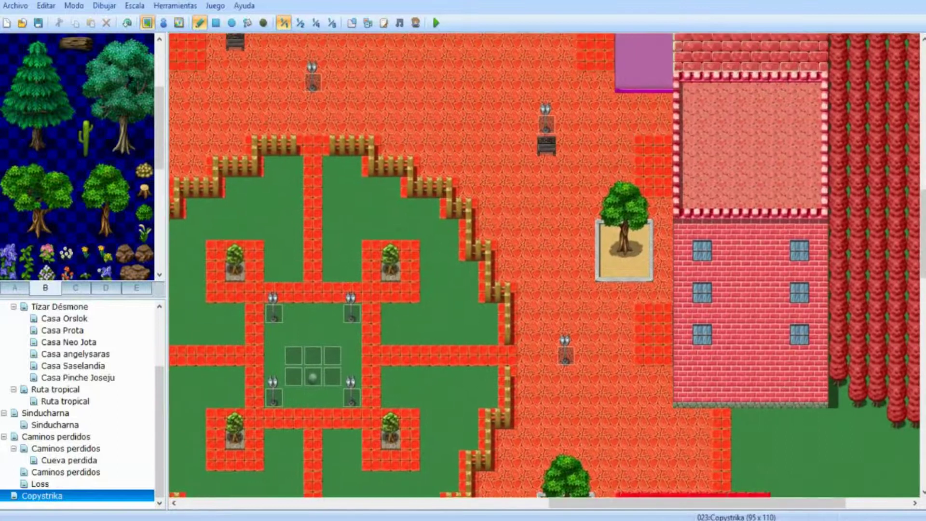
# - Try shifting the planter beside the pink brick building one tile west by extending its frame and restoring plaza ground behind it
pyautogui.click(15, 288)
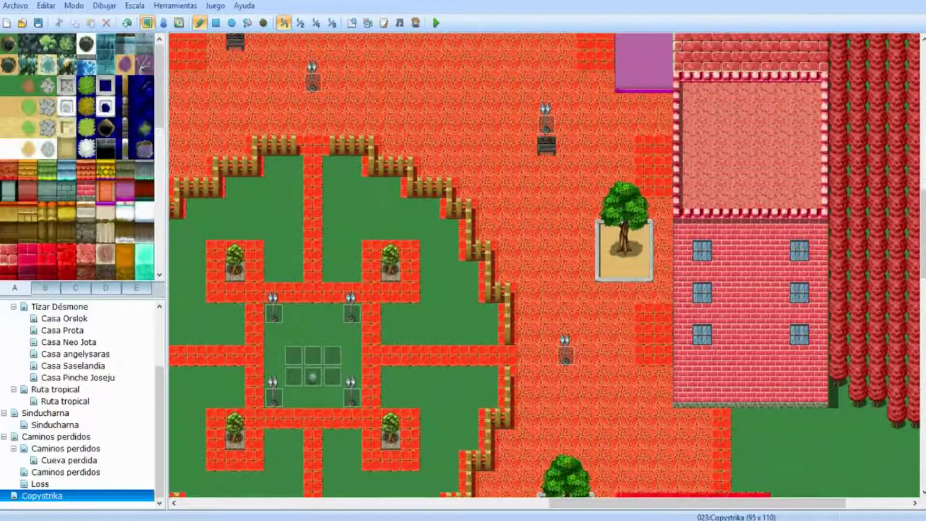
pyautogui.rightClick(605, 271)
pyautogui.moveTo(586, 272); pyautogui.dragTo(586, 229)
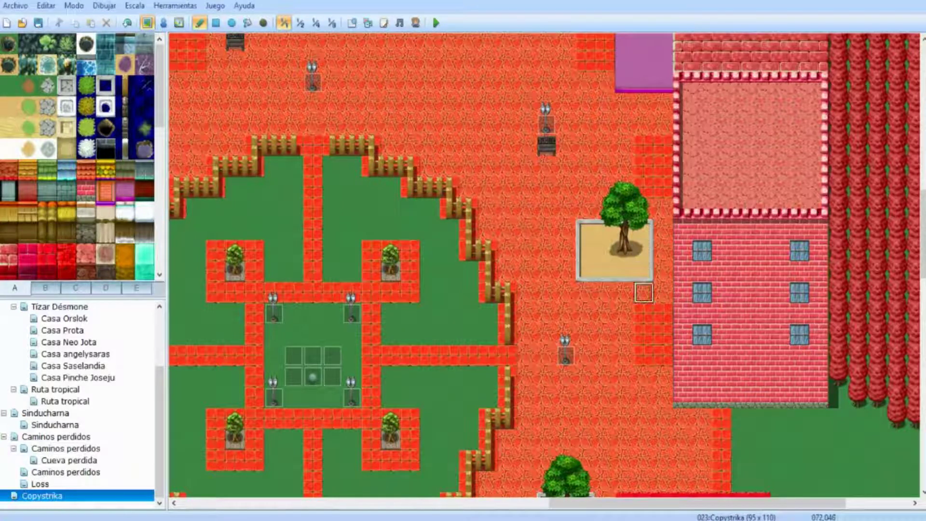
pyautogui.moveTo(644, 292); pyautogui.dragTo(644, 229)
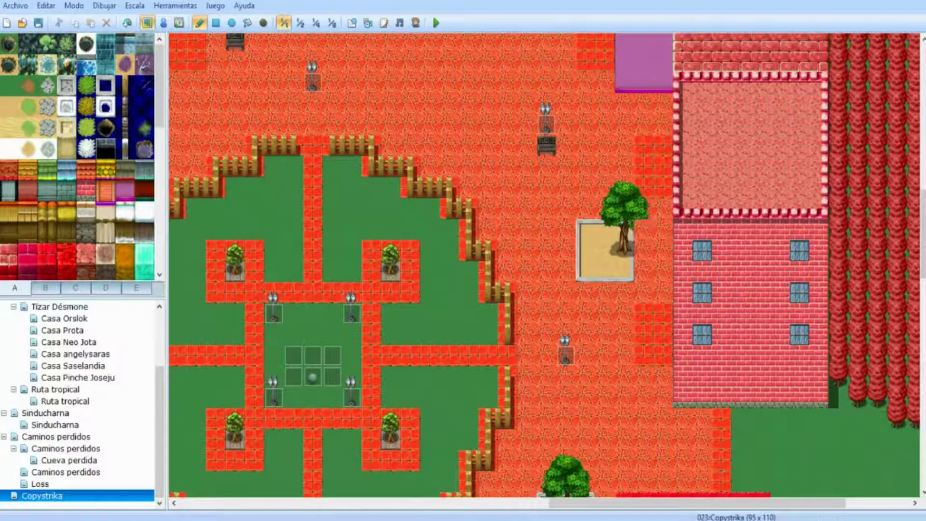
# - Try the wide leafy tree in the shifted planter at two positions, then undo the placements and the last ground change
pyautogui.click(46, 288)
pyautogui.moveTo(10, 171); pyautogui.dragTo(66, 232)
pyautogui.click(587, 208)
pyautogui.hotkey('ctrl', 'z')
pyautogui.click(567, 189)
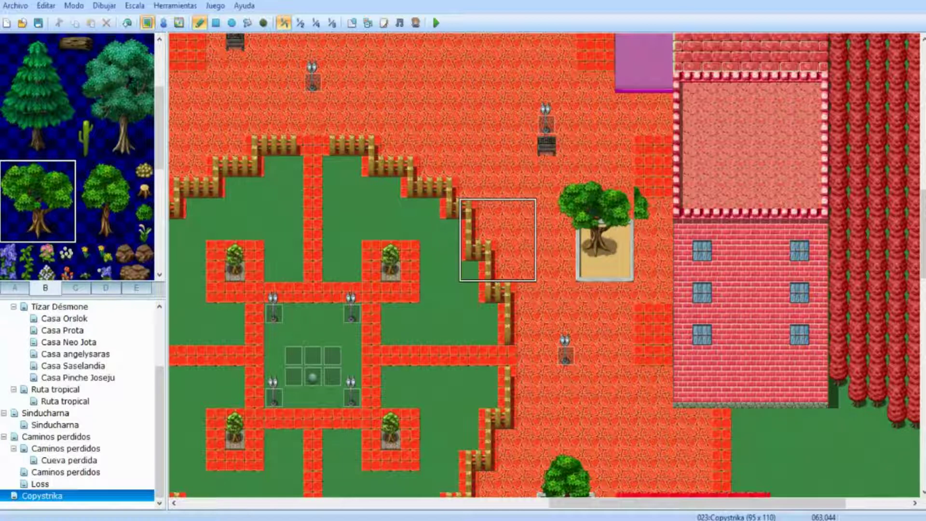
pyautogui.hotkey('ctrl', 'z')
pyautogui.hotkey('ctrl', 'z')
pyautogui.rightClick(489, 187)
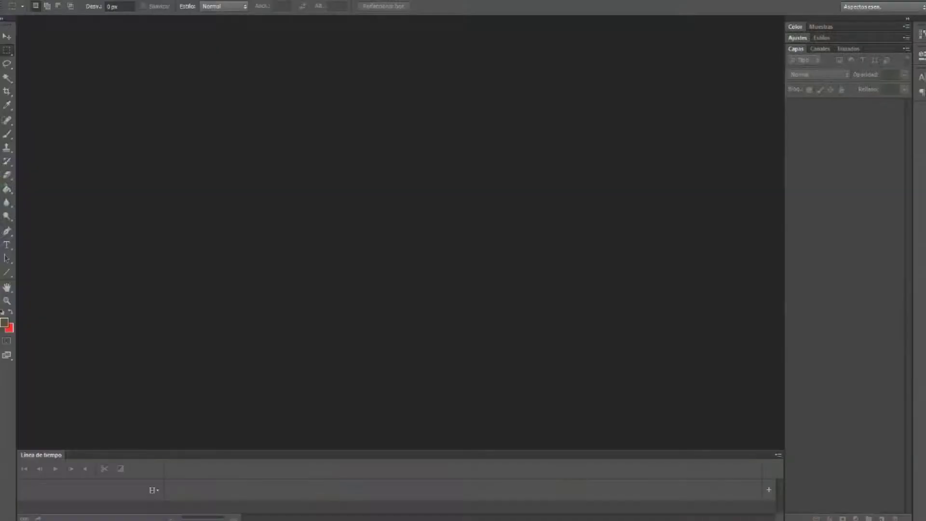
# - Switch to Photoshop and open the Arboles2 image from the Tilesets folder
pyautogui.click(25, 1)
pyautogui.click(36, 15)
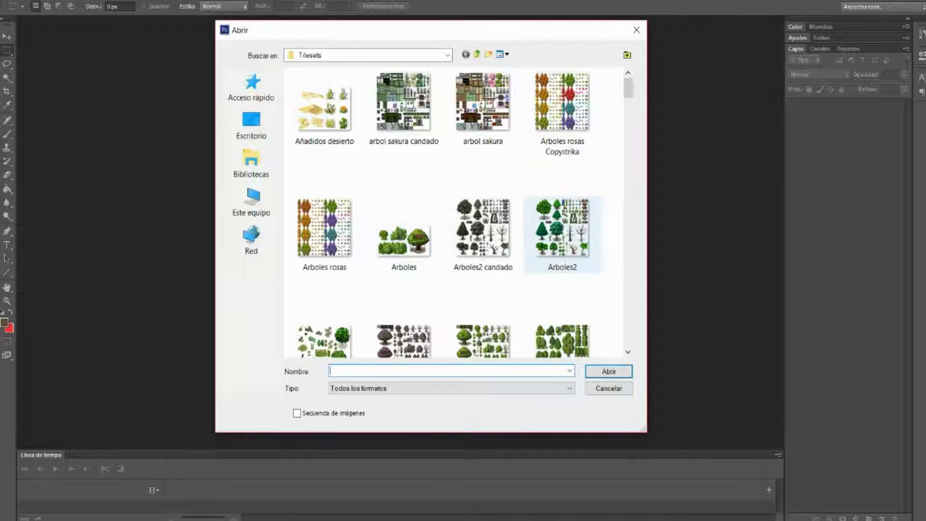
pyautogui.doubleClick(562, 228)
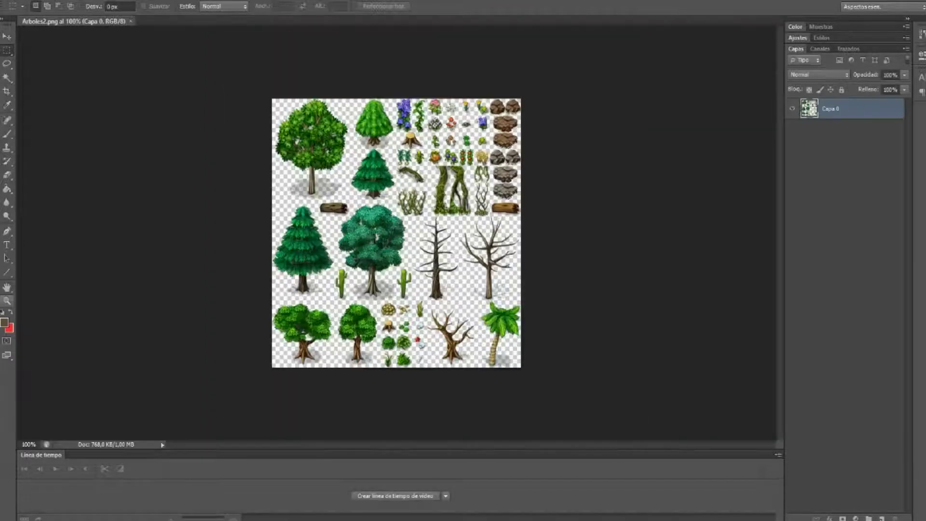
# - Try recolouring the whole tree tileset with Hue/Saturation, testing different hue shifts and ending at a hue of -88
pyautogui.press('z')
pyautogui.click(301, 349)
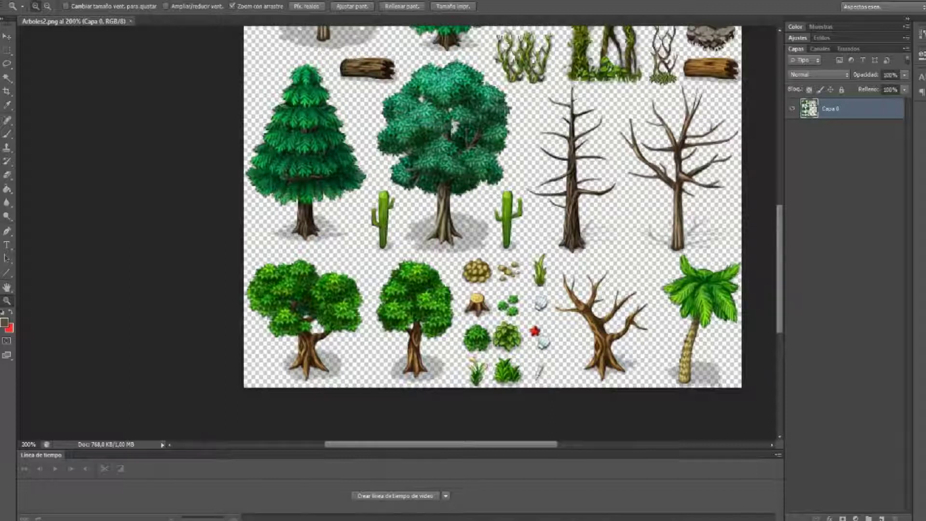
pyautogui.rightClick(332, 254)
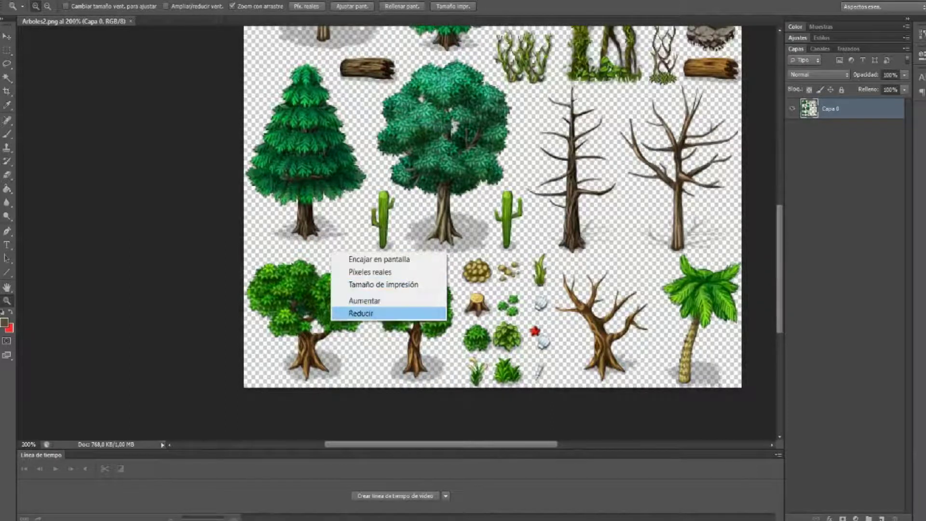
pyautogui.click(362, 313)
pyautogui.click(84, 1)
pyautogui.moveTo(154, 22)
pyautogui.click(279, 92)
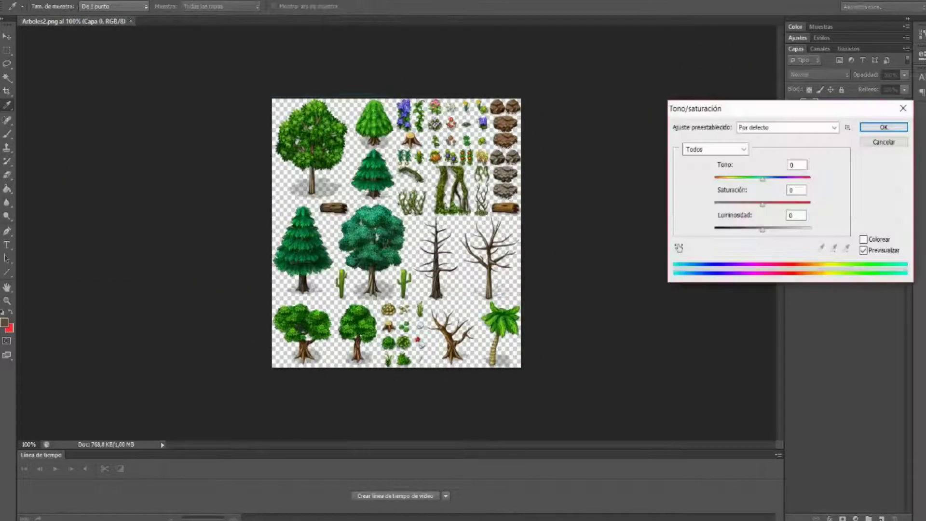
pyautogui.moveTo(762, 179); pyautogui.dragTo(811, 179)
pyautogui.hotkey('shift', 'Down')
pyautogui.hotkey('shift', 'Down')
pyautogui.hotkey('shift', 'Down')
pyautogui.hotkey('shift', 'Down')
pyautogui.hotkey('shift', 'Down')
pyautogui.hotkey('shift', 'Down')
pyautogui.hotkey('shift', 'Down')
pyautogui.hotkey('shift', 'Down')
pyautogui.hotkey('shift', 'Down')
pyautogui.hotkey('shift', 'Down')
pyautogui.hotkey('shift', 'Down')
pyautogui.hotkey('shift', 'Down')
pyautogui.hotkey('shift', 'Down')
pyautogui.hotkey('shift', 'Down')
pyautogui.hotkey('shift', 'Down')
pyautogui.hotkey('shift', 'Down')
pyautogui.hotkey('shift', 'Down')
pyautogui.hotkey('shift', 'Down')
pyautogui.hotkey('shift', 'Down')
pyautogui.hotkey('shift', 'Down')
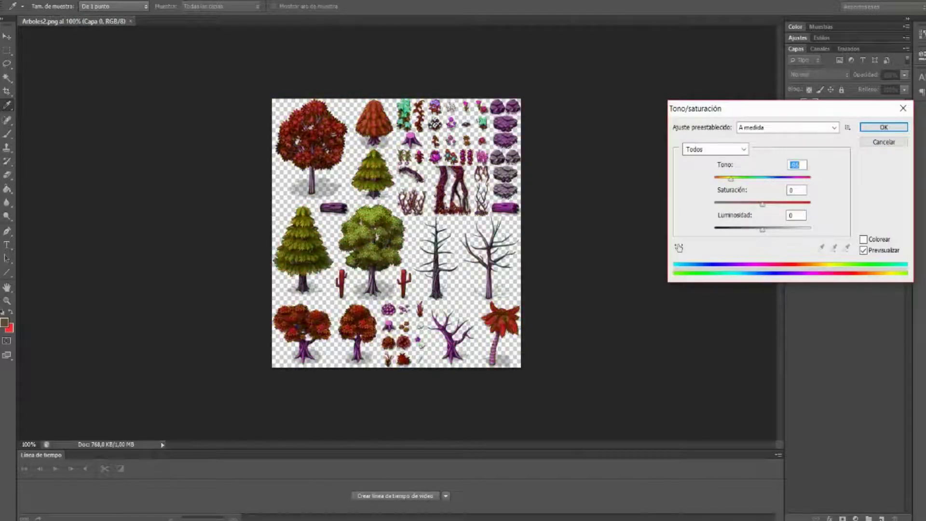
pyautogui.hotkey('shift', 'Down')
pyautogui.hotkey('shift', 'Down')
pyautogui.hotkey('shift', 'Down')
pyautogui.hotkey('shift', 'Down')
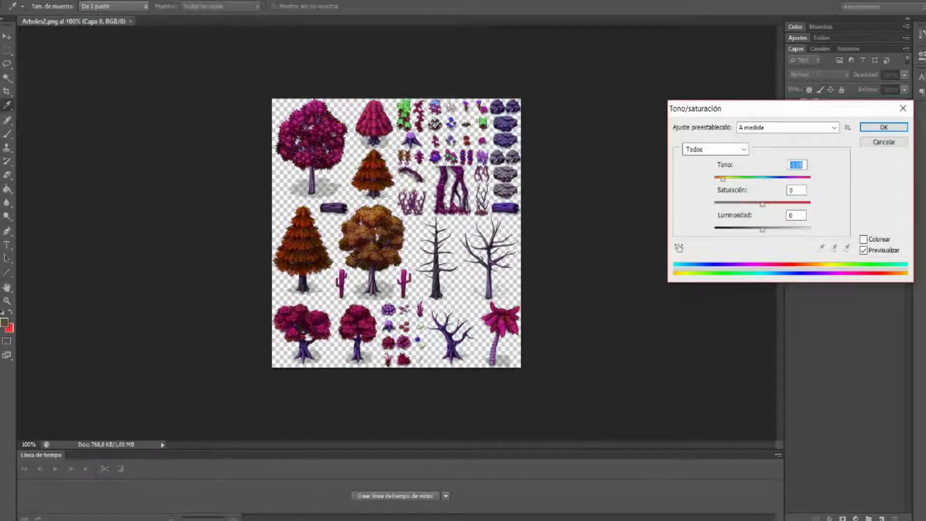
pyautogui.hotkey('shift', 'Up')
pyautogui.hotkey('shift', 'Up')
pyautogui.hotkey('shift', 'Up')
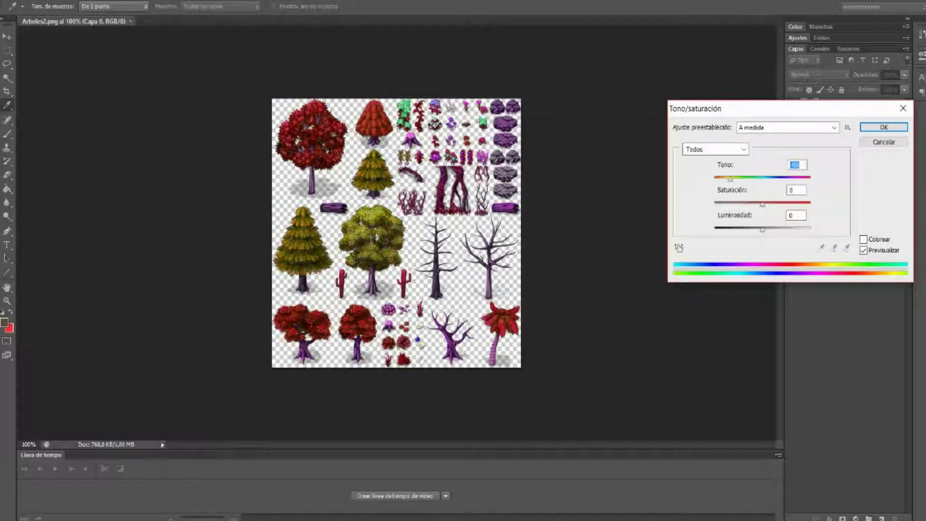
pyautogui.hotkey('shift', 'Up')
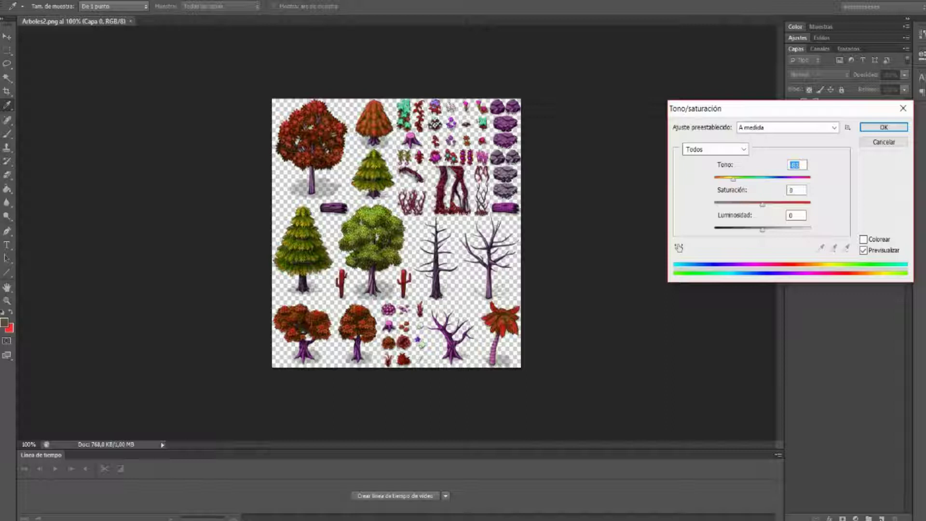
pyautogui.hotkey('shift', 'Down')
pyautogui.hotkey('shift', 'Down')
pyautogui.hotkey('shift', 'Down')
pyautogui.hotkey('shift', 'Down')
pyautogui.hotkey('shift', 'Up')
pyautogui.hotkey('shift', 'Up')
pyautogui.hotkey('shift', 'Up')
pyautogui.hotkey('shift', 'Up')
pyautogui.hotkey('shift', 'Up')
pyautogui.hotkey('shift', 'Down')
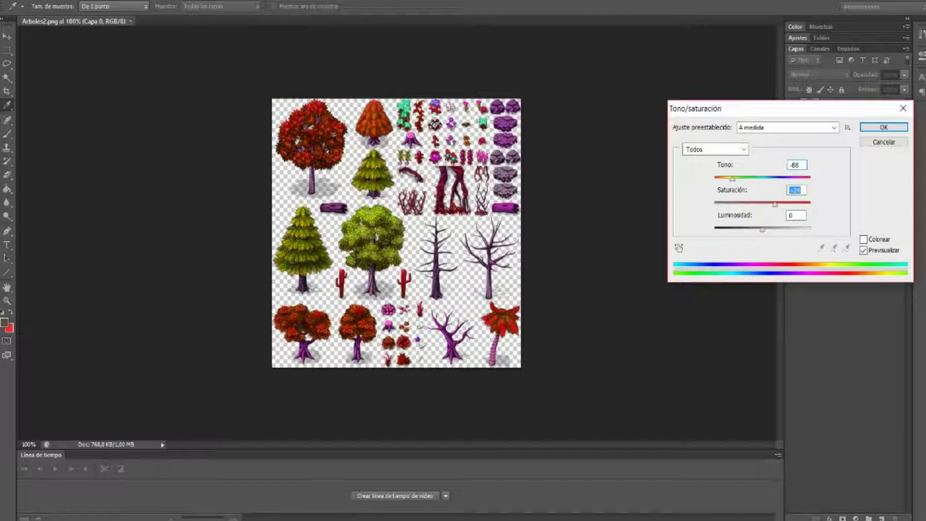
# - Try different saturation levels on the whole tileset with the shifted hue, then cancel the Hue/Saturation adjustment
pyautogui.moveTo(784, 204); pyautogui.dragTo(805, 204)
pyautogui.hotkey('shift', 'Down')
pyautogui.hotkey('shift', 'Down')
pyautogui.hotkey('shift', 'Down')
pyautogui.hotkey('shift', 'Down')
pyautogui.hotkey('shift', 'Down')
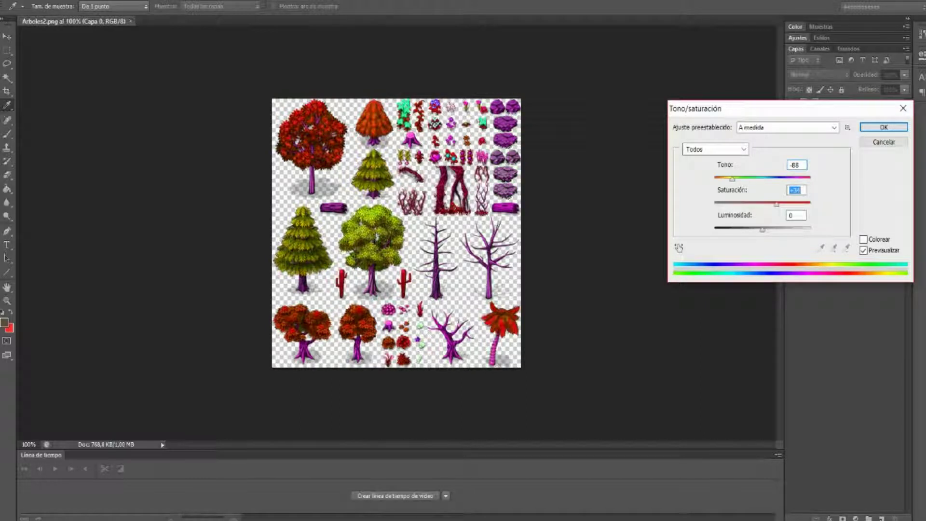
pyautogui.hotkey('shift', 'Down')
pyautogui.hotkey('shift', 'Down')
pyautogui.hotkey('shift', 'Down')
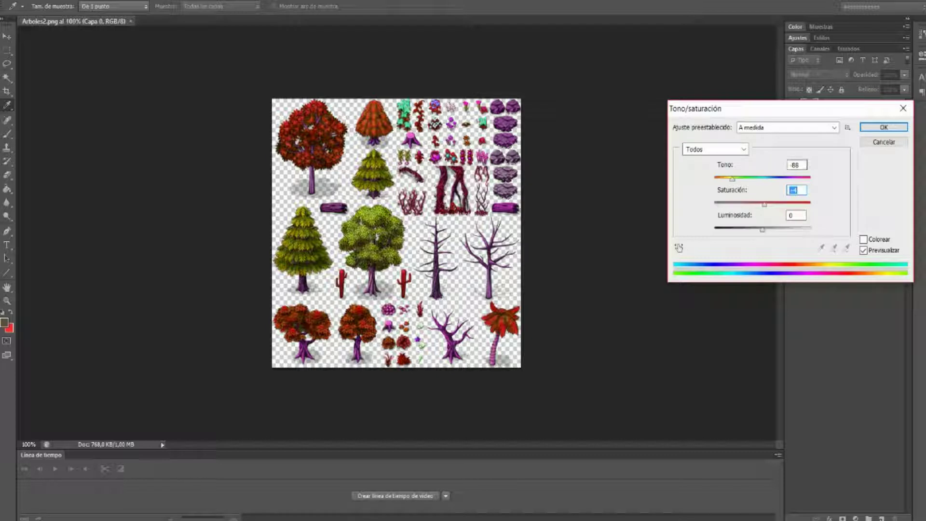
pyautogui.click(884, 142)
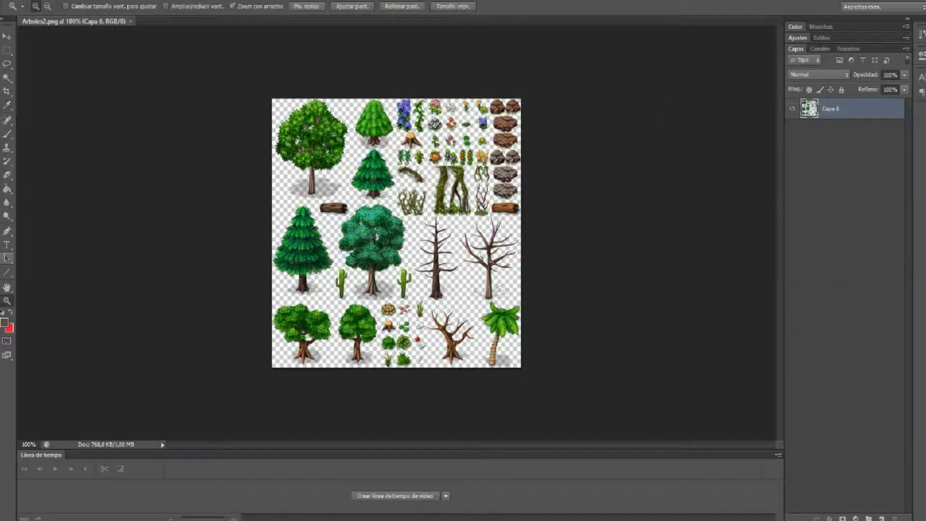
# - Try selecting the foliage of the rounded tree, second in the bottom row, with the Magic Wand at tolerance 40
pyautogui.click(290, 259)
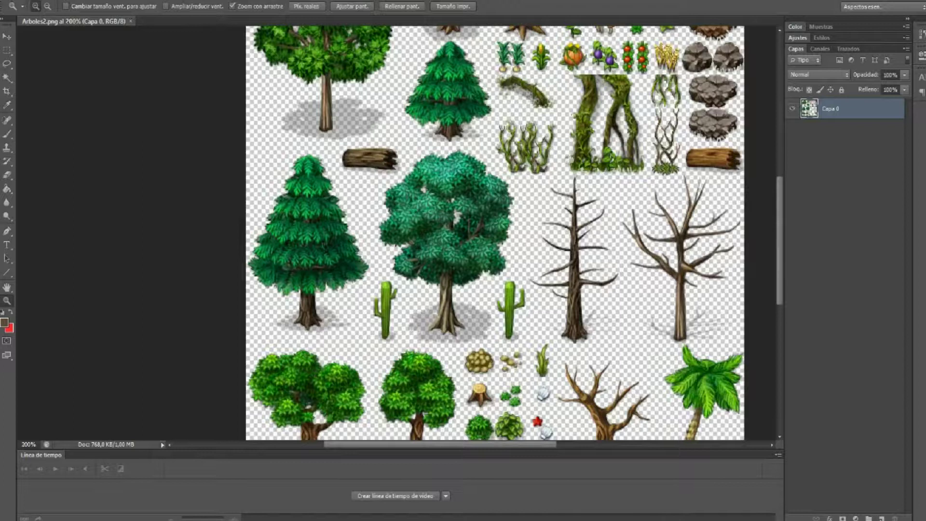
pyautogui.click(452, 376)
pyautogui.click(452, 375)
pyautogui.scroll(-3, 453, 375)
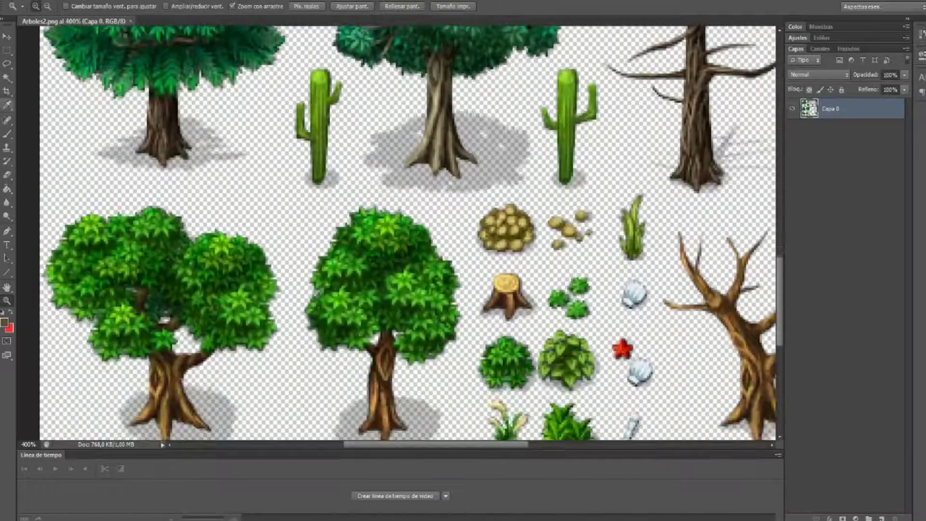
pyautogui.click(7, 78)
pyautogui.scroll(-2, 362, 227)
pyautogui.click(362, 226)
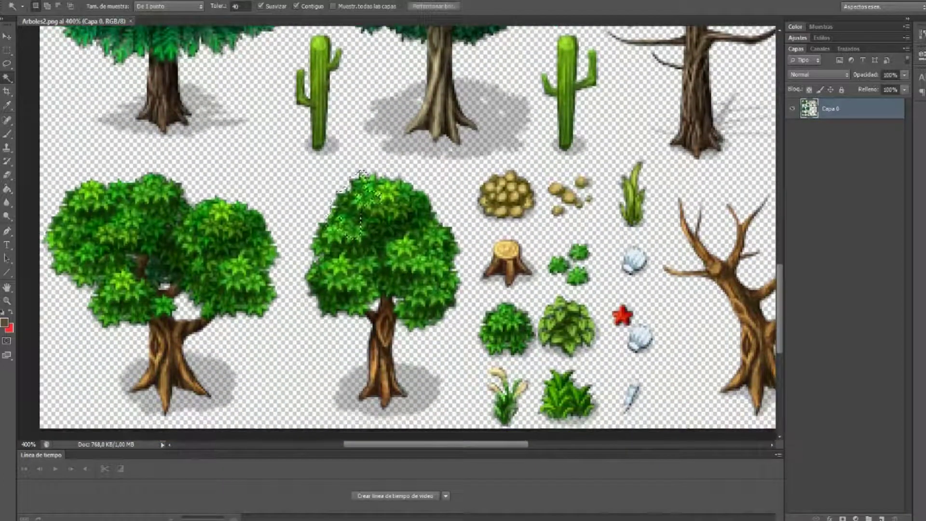
# - Try extending the foliage selection with the Quick Selection tool, undoing the stroke that reaches the trunk and brushing a smaller area
pyautogui.doubleClick(236, 6)
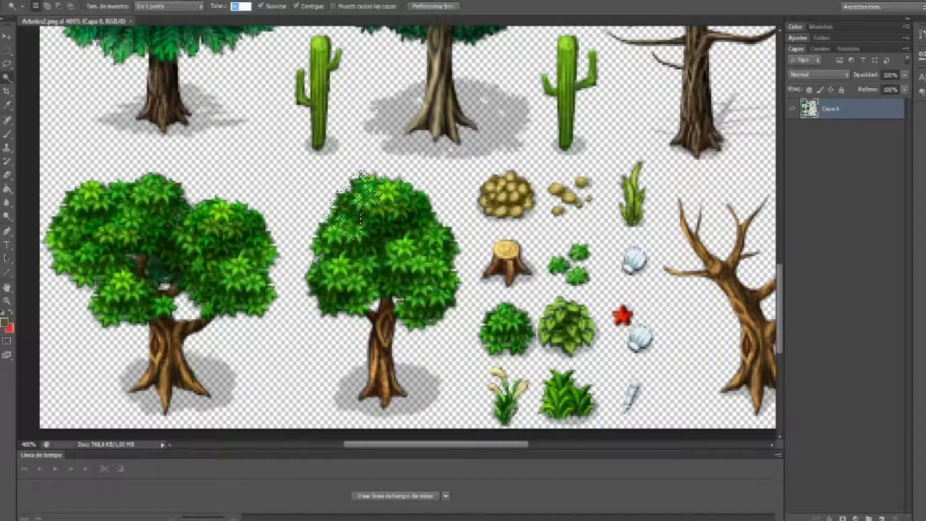
pyautogui.rightClick(7, 77)
pyautogui.click(53, 77)
pyautogui.moveTo(362, 212)
pyautogui.mouseDown()
pyautogui.moveTo(415, 241)
pyautogui.moveTo(385, 336)
pyautogui.mouseUp()
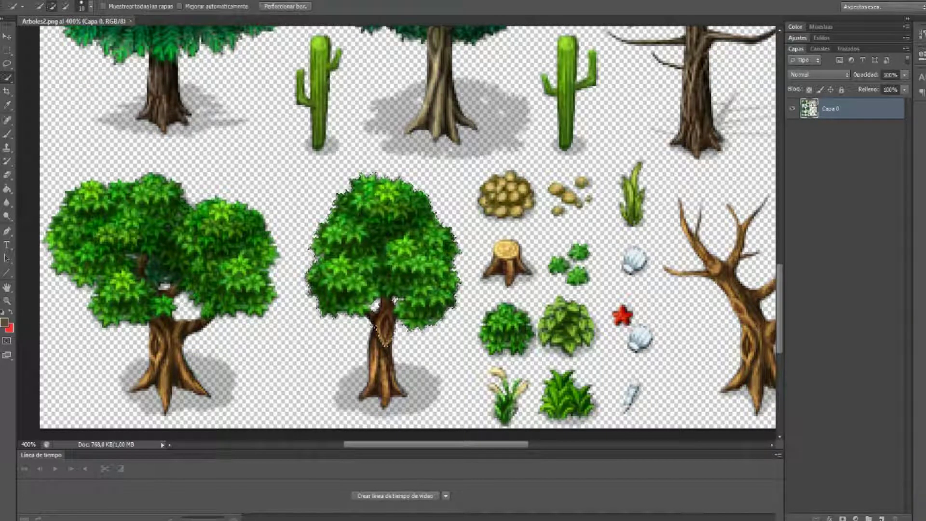
pyautogui.hotkey('ctrl', 'z')
pyautogui.moveTo(361, 222); pyautogui.dragTo(362, 277)
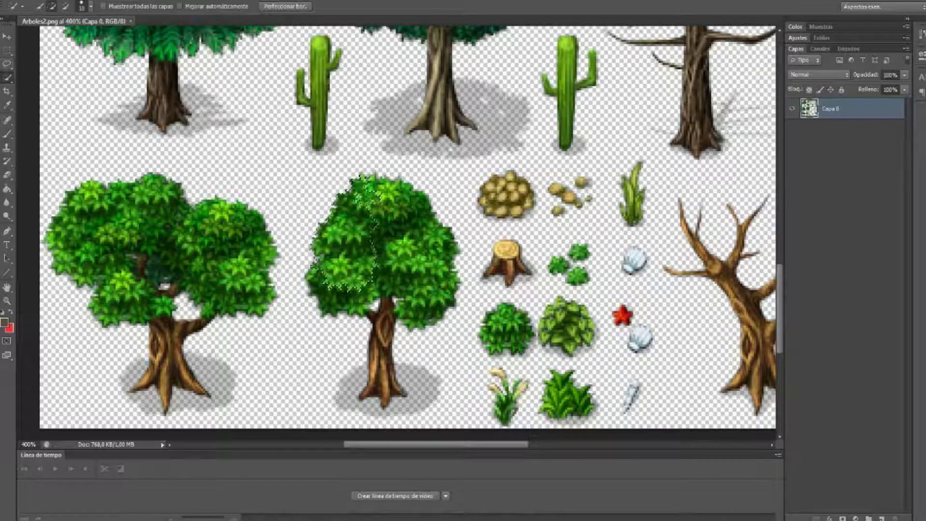
# - Try adding the remaining foliage on the rounded tree's other side to the selection with the Magic Wand
pyautogui.click(7, 78)
pyautogui.click(72, 86)
pyautogui.keyDown('shift'); pyautogui.click(406, 241); pyautogui.keyUp('shift')
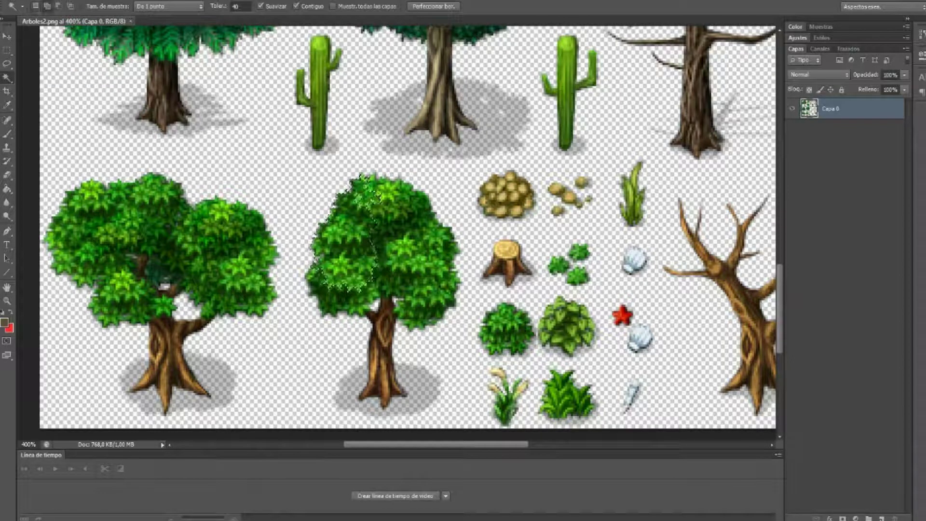
pyautogui.keyDown('shift'); pyautogui.click(420, 273); pyautogui.keyUp('shift')
# - Try selecting the rounded tree afresh with the Magic Wand at tolerance 80, then deselect everything
pyautogui.press('Return')
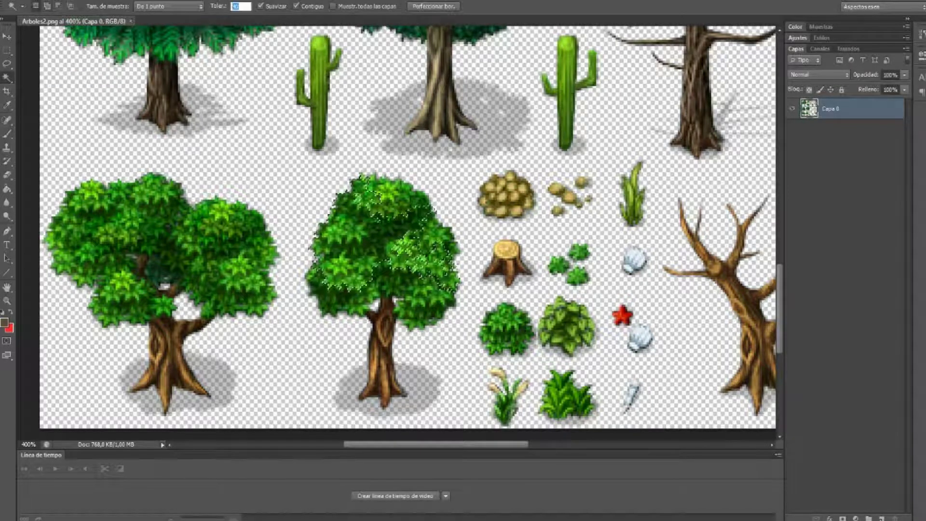
pyautogui.write('80')
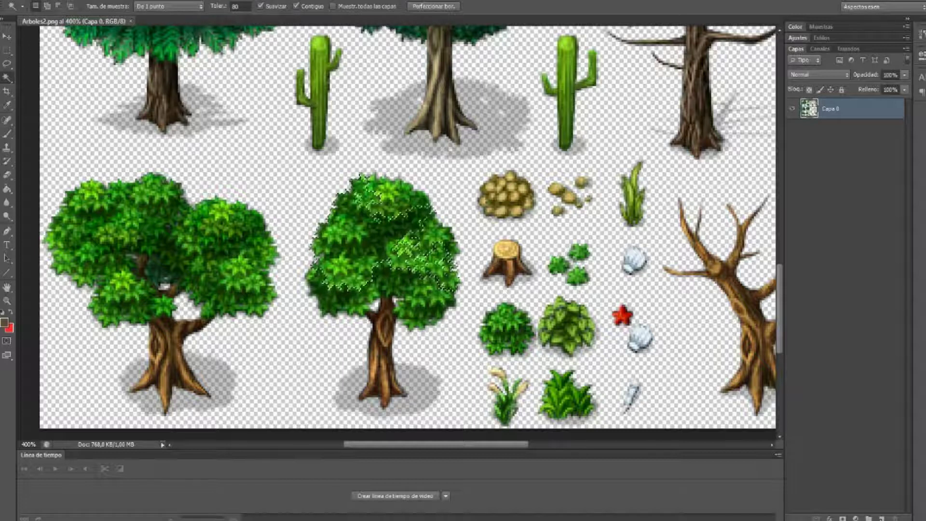
pyautogui.hotkey('ctrl', 'd')
pyautogui.click(403, 247)
pyautogui.keyDown('shift'); pyautogui.click(383, 341); pyautogui.keyUp('shift')
pyautogui.hotkey('ctrl', 'd')
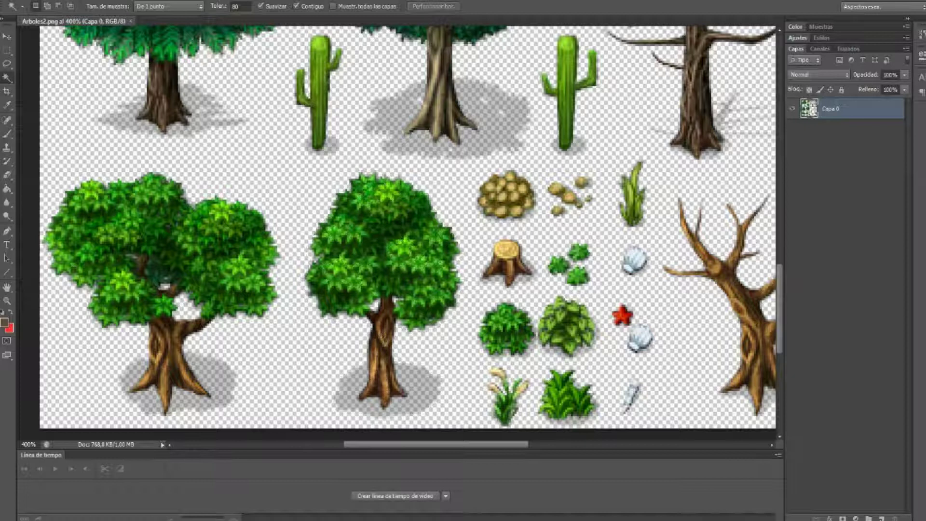
# - Select several areas of the rounded tree's foliage together using the Magic Wand at tolerance 40
pyautogui.doubleClick(236, 6)
pyautogui.write('40')
pyautogui.click(386, 227)
pyautogui.keyDown('shift'); pyautogui.click(347, 299); pyautogui.keyUp('shift')
pyautogui.keyDown('shift'); pyautogui.click(415, 309); pyautogui.keyUp('shift')
pyautogui.keyDown('shift'); pyautogui.click(381, 290); pyautogui.keyUp('shift')
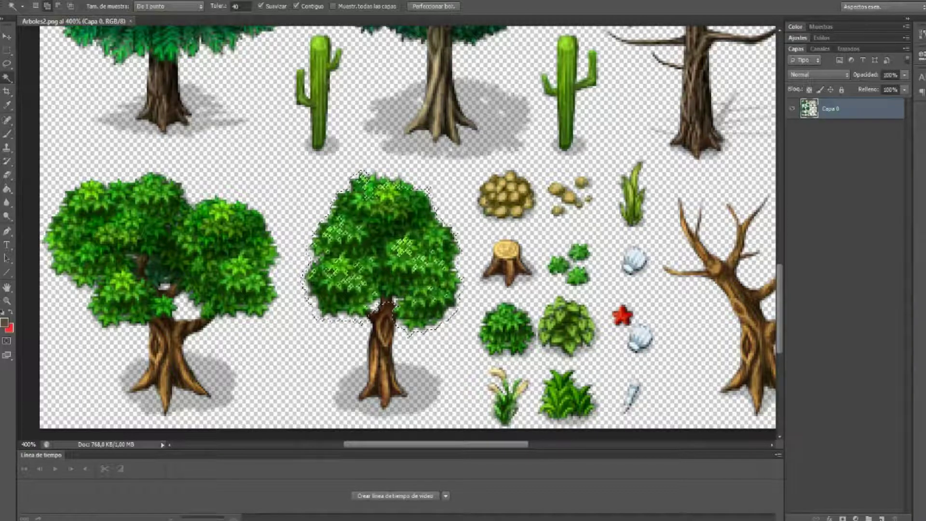
# - Try adding to the selection from the rounded tree's trunk with the Magic Wand at tolerance 55, then undo that addition
pyautogui.click(240, 6)
pyautogui.write('55')
pyautogui.press('Return')
pyautogui.keyDown('shift'); pyautogui.click(376, 366); pyautogui.keyUp('shift')
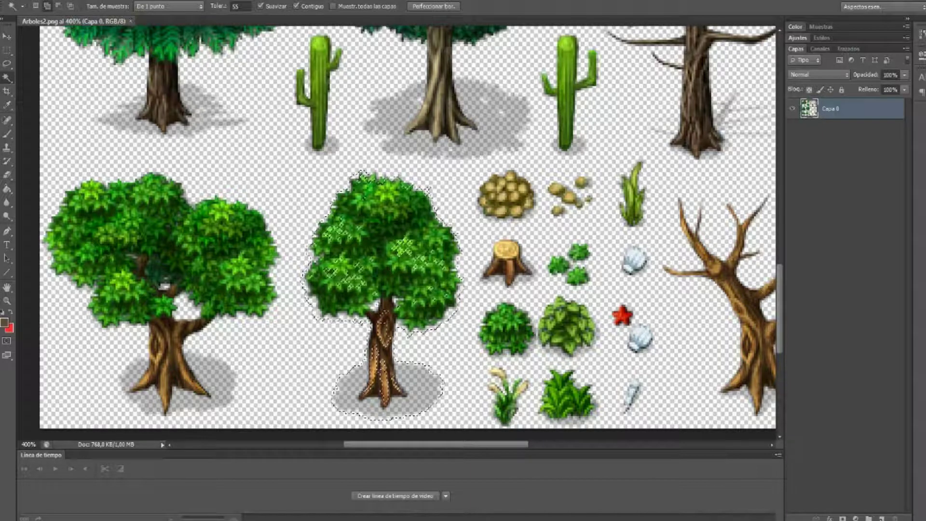
pyautogui.hotkey('ctrl', 'z')
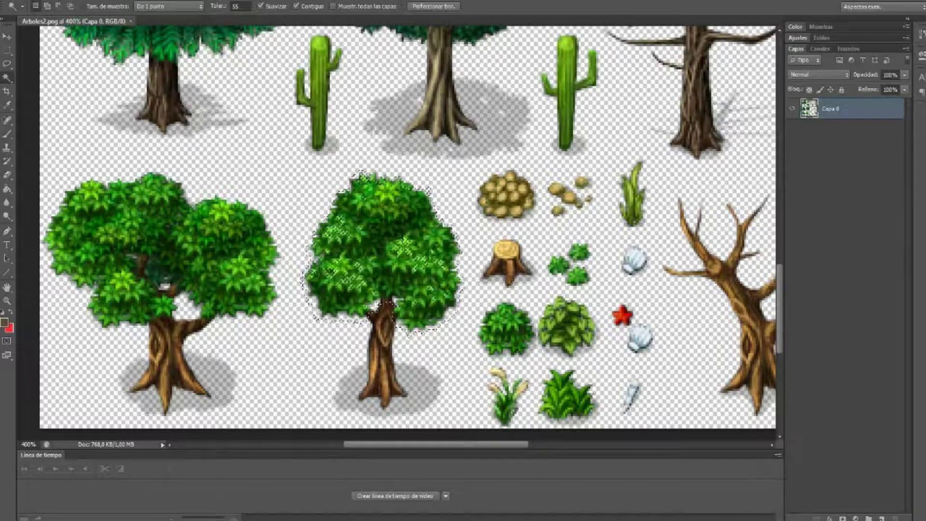
# - Complete the selection of the rounded tree's foliage with the Quick Selection and Magic Wand tools, excluding the trunk
pyautogui.scroll(1, 408, 231)
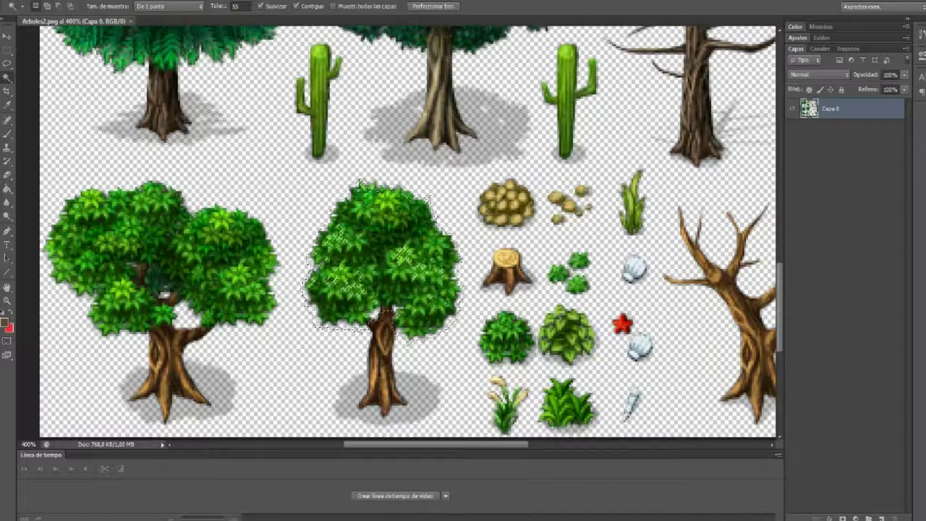
pyautogui.click(7, 77)
pyautogui.click(53, 75)
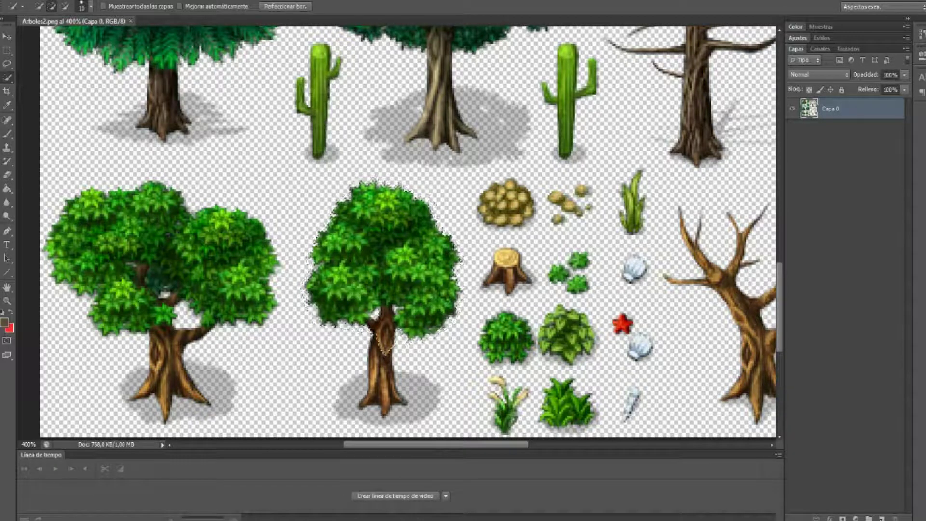
pyautogui.keyDown('alt'); pyautogui.click(384, 340); pyautogui.keyUp('alt')
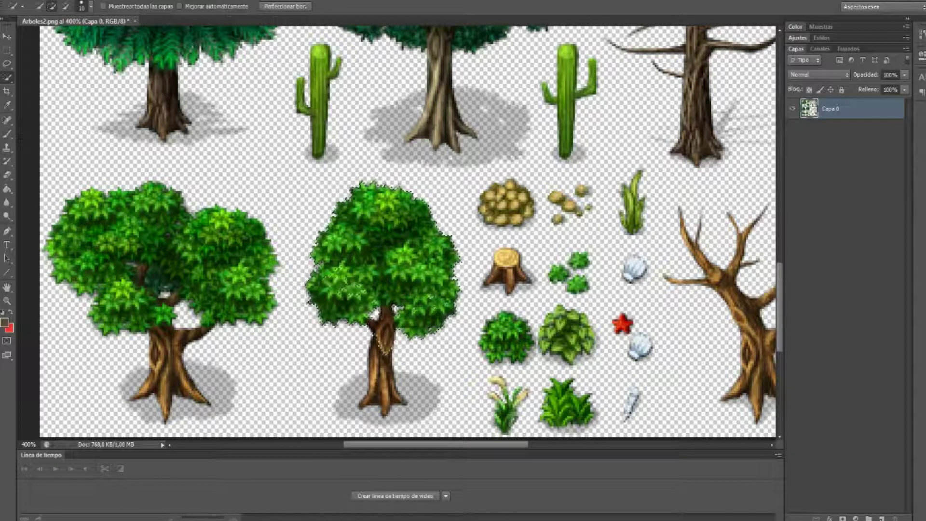
pyautogui.click(7, 77)
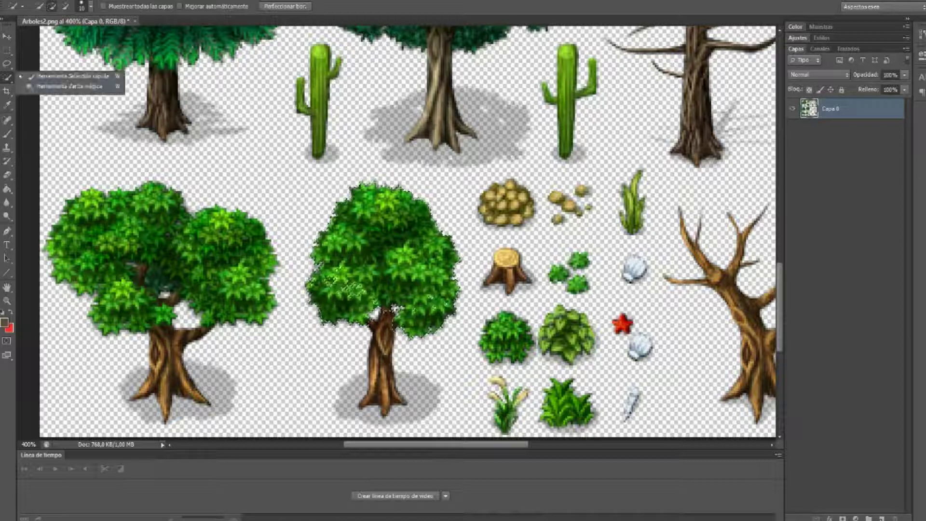
pyautogui.click(69, 86)
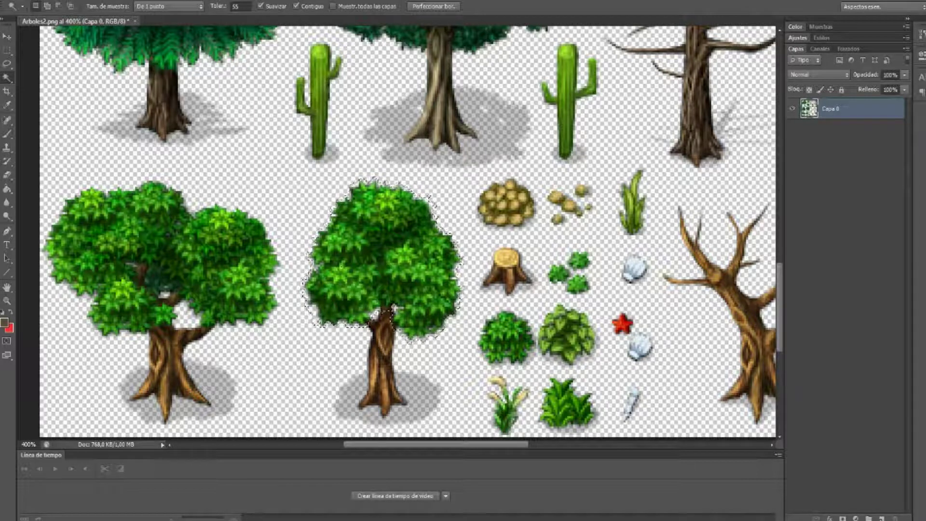
# - Turn the selected foliage red with Hue/Saturation, setting the hue to -98 and the saturation to +8
pyautogui.click(86, 1)
pyautogui.moveTo(159, 23)
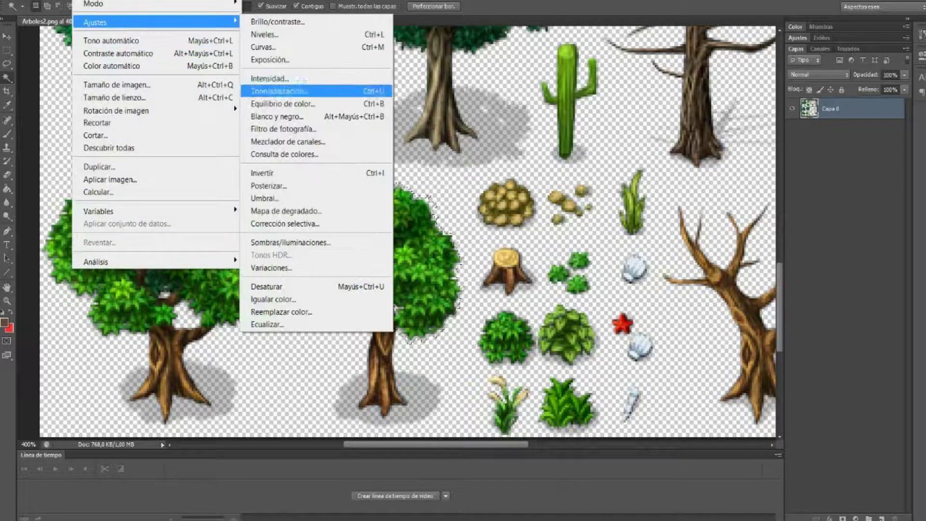
pyautogui.click(294, 91)
pyautogui.moveTo(762, 179); pyautogui.dragTo(766, 205)
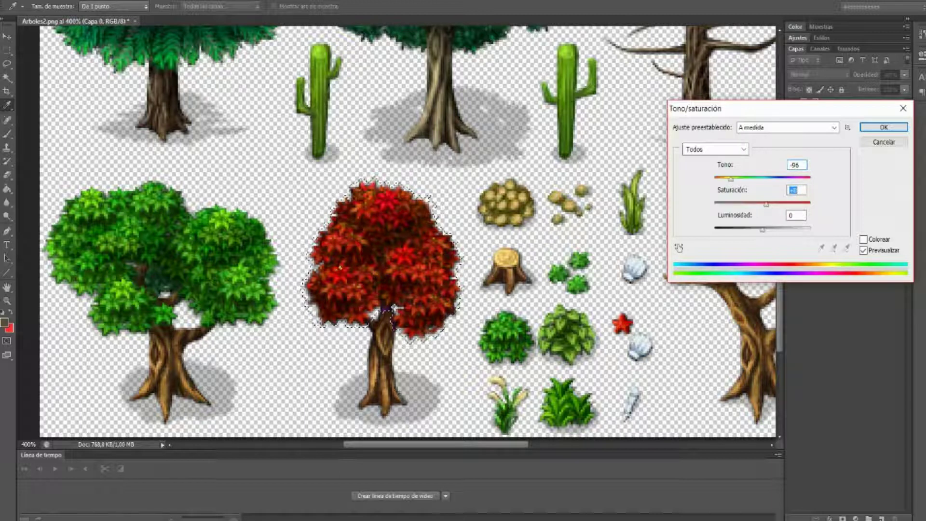
pyautogui.moveTo(731, 179); pyautogui.dragTo(730, 178)
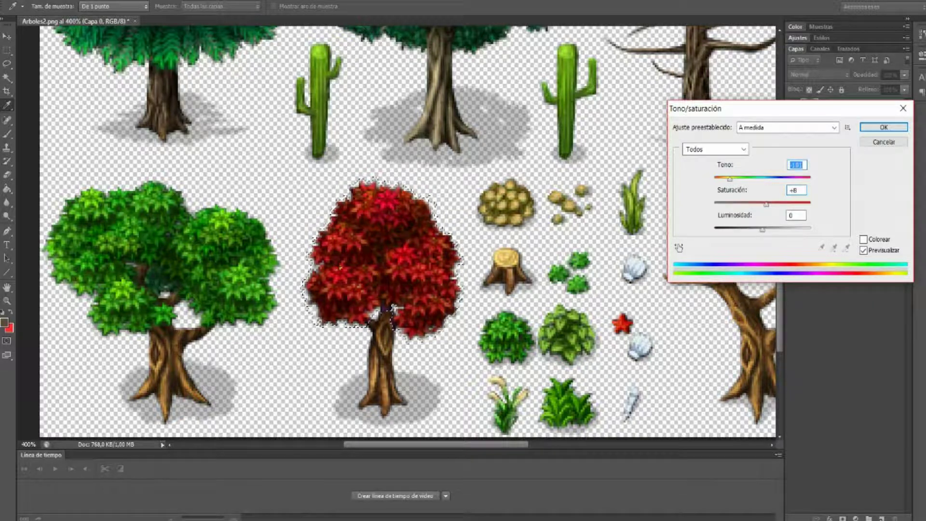
pyautogui.press('Up')
pyautogui.press('Up')
pyautogui.press('Up')
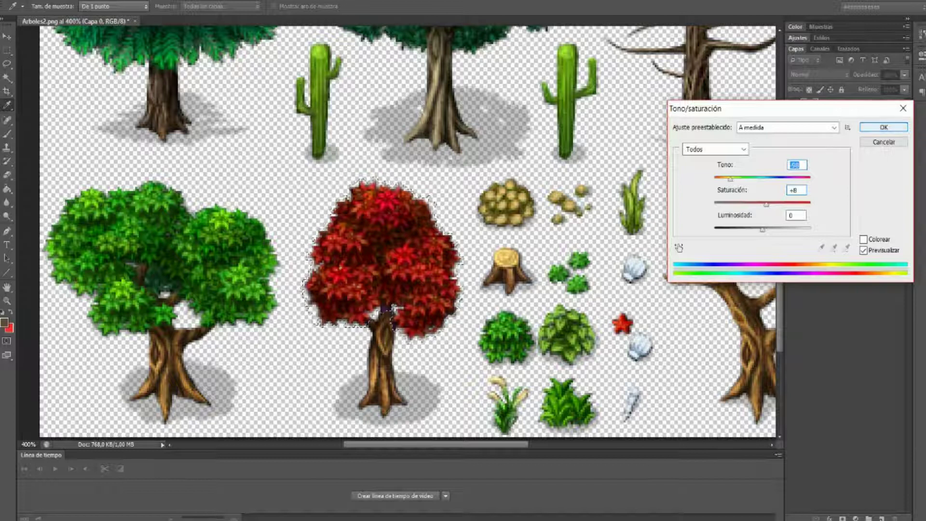
# - Fine-tune the saturation of the selected red foliage in Hue/Saturation and apply the adjustment
pyautogui.press('Tab')
pyautogui.press('Up')
pyautogui.press('Up')
pyautogui.press('Up')
pyautogui.press('Up')
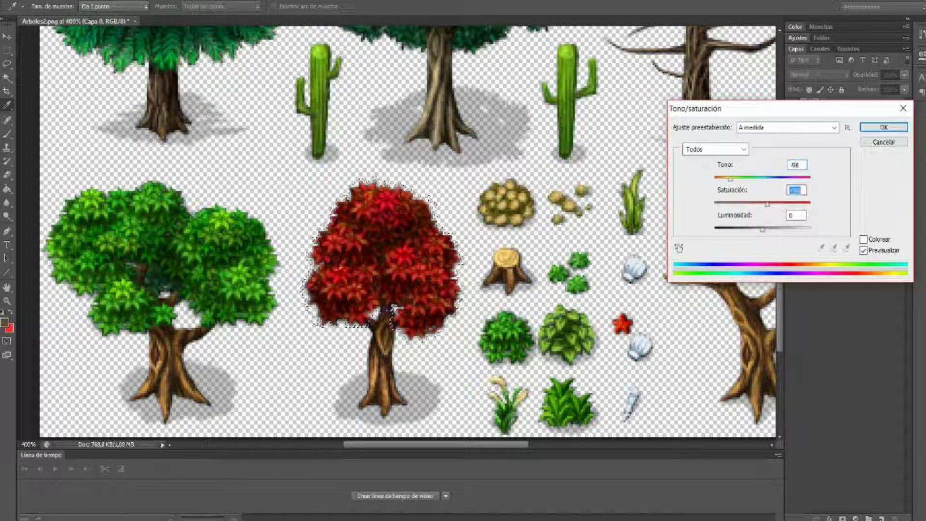
pyautogui.press('Down')
pyautogui.press('Down')
pyautogui.press('Down')
pyautogui.press('Down')
pyautogui.press('Down')
pyautogui.press('Down')
pyautogui.press('Down')
pyautogui.press('Down')
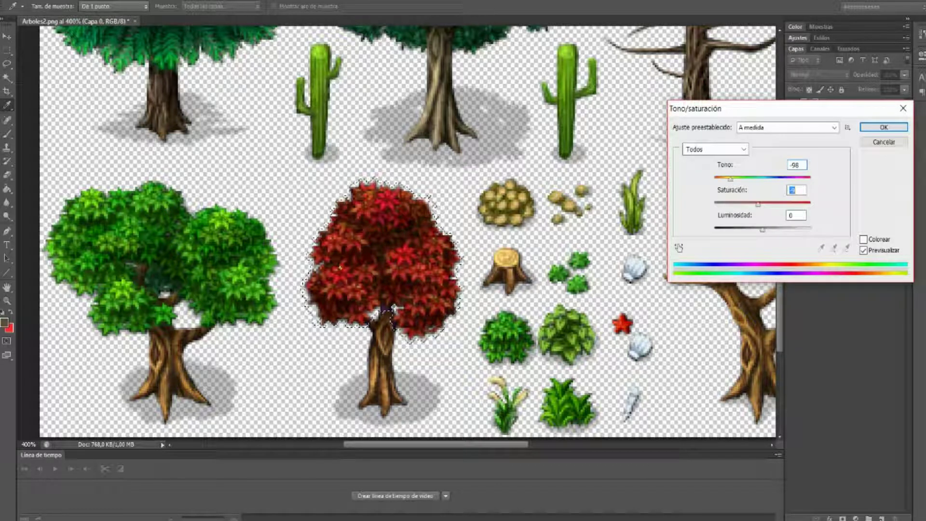
pyautogui.press('Up')
pyautogui.press('Up')
pyautogui.press('Up')
pyautogui.press('Up')
pyautogui.press('Up')
pyautogui.press('Up')
pyautogui.press('Up')
pyautogui.press('Up')
pyautogui.press('Up')
pyautogui.press('Up')
pyautogui.press('Up')
pyautogui.press('Up')
pyautogui.press('Up')
pyautogui.press('Up')
pyautogui.press('Up')
pyautogui.press('Up')
pyautogui.press('Up')
pyautogui.press('Up')
pyautogui.press('Down')
pyautogui.press('Down')
pyautogui.press('Down')
pyautogui.press('Down')
pyautogui.press('Down')
pyautogui.press('Down')
pyautogui.press('Down')
pyautogui.moveTo(765, 204); pyautogui.dragTo(784, 204)
pyautogui.hotkey('shift', 'Down')
pyautogui.hotkey('shift', 'Down')
pyautogui.hotkey('shift', 'Down')
pyautogui.hotkey('shift', 'Down')
pyautogui.hotkey('shift', 'Down')
pyautogui.press('Up')
pyautogui.press('Up')
pyautogui.press('Up')
pyautogui.press('Up')
pyautogui.press('Up')
pyautogui.press('Up')
pyautogui.press('Up')
pyautogui.press('Up')
pyautogui.press('Up')
pyautogui.press('Up')
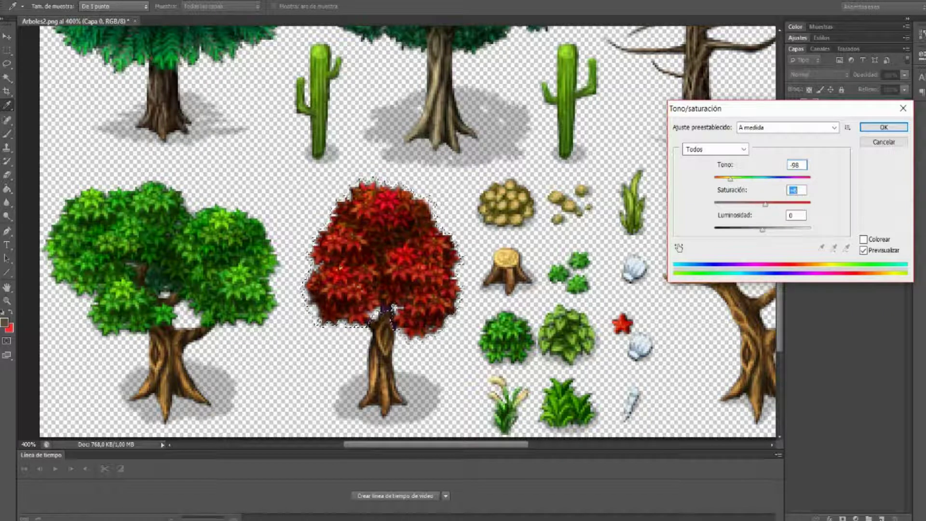
pyautogui.press('Return')
# - Save a PNG copy of the tileset as "Arboles2 Copystrika" in the Tilesets folder and close the open document
pyautogui.click(27, 1)
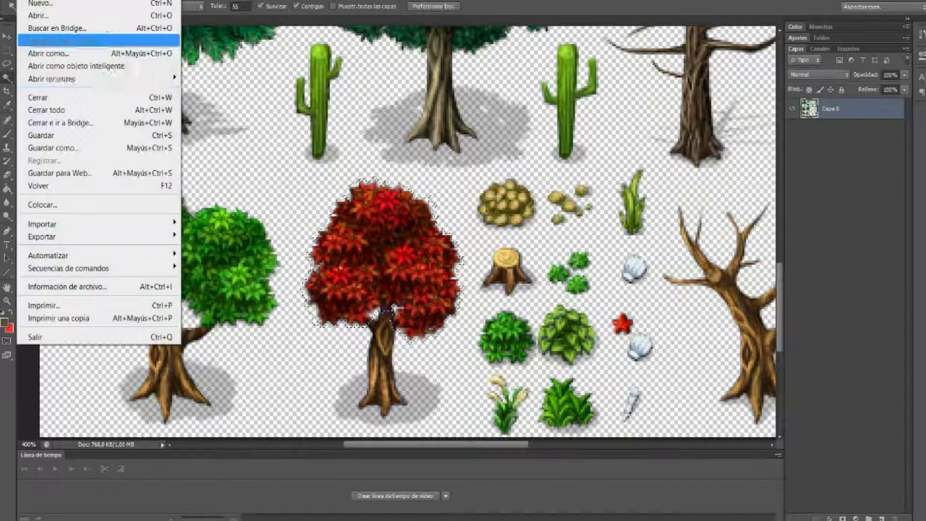
pyautogui.click(63, 147)
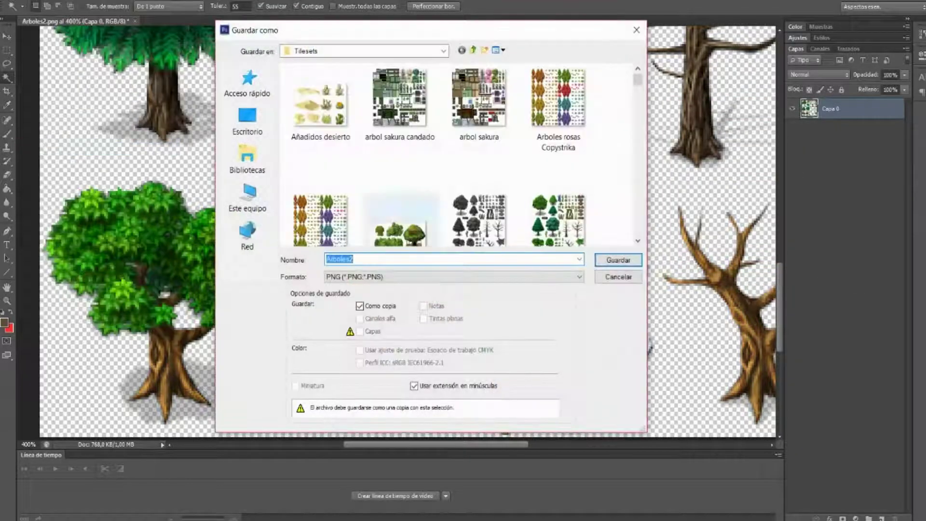
pyautogui.click(354, 259)
pyautogui.write('Co')
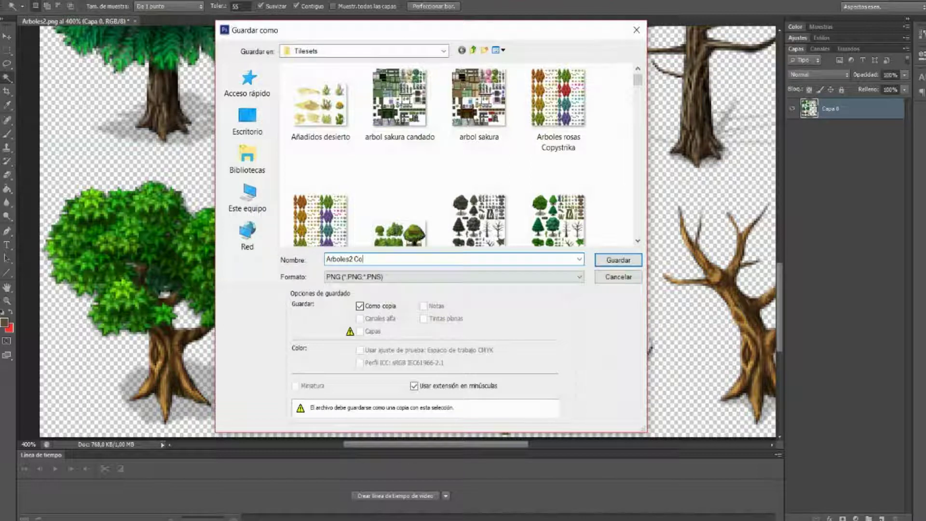
pyautogui.write('pystrika')
pyautogui.press('Return')
pyautogui.press('Return')
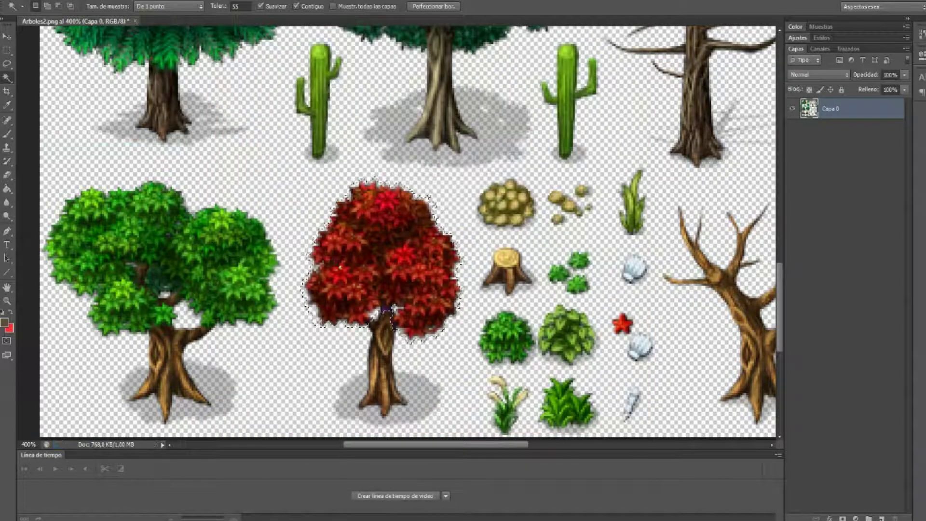
pyautogui.hotkey('ctrl', 'w')
pyautogui.press('Return')
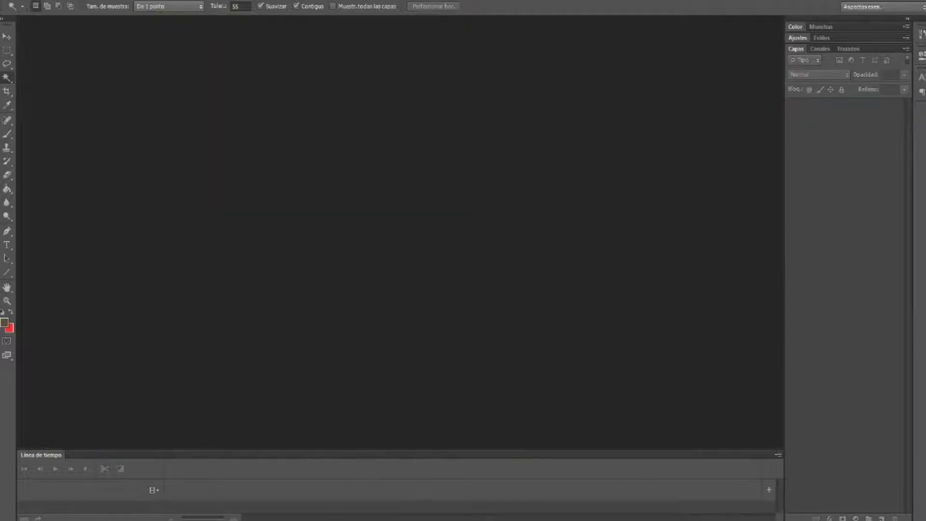
# - Switch to RPG Maker and assign the "Arboles2 Copystrika" graphic to slot B of tileset 013:Copystrika in the database
pyautogui.hotkey('alt', 'Tab')
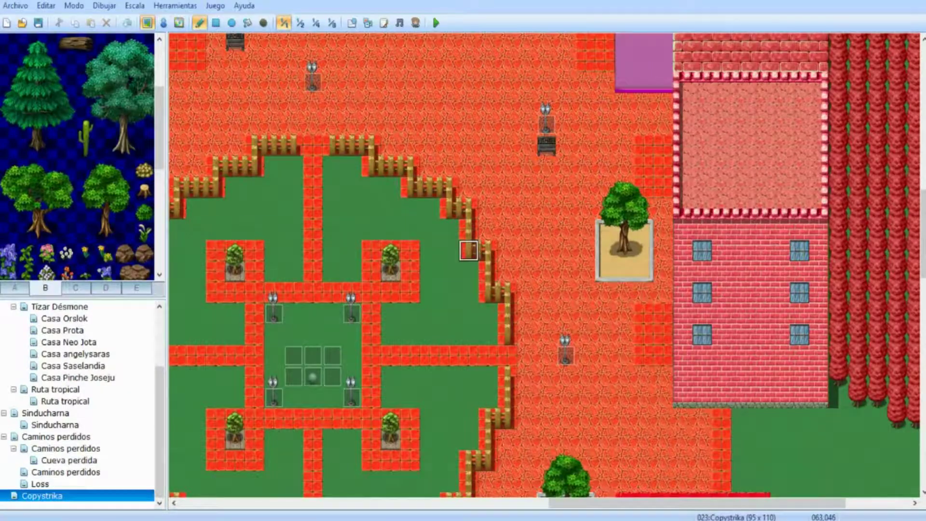
pyautogui.click(175, 5)
pyautogui.click(194, 22)
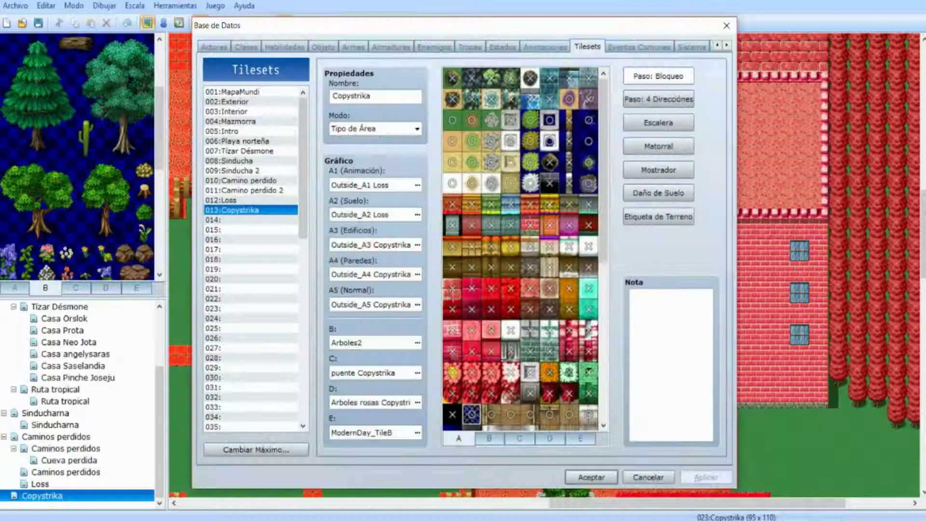
pyautogui.click(417, 373)
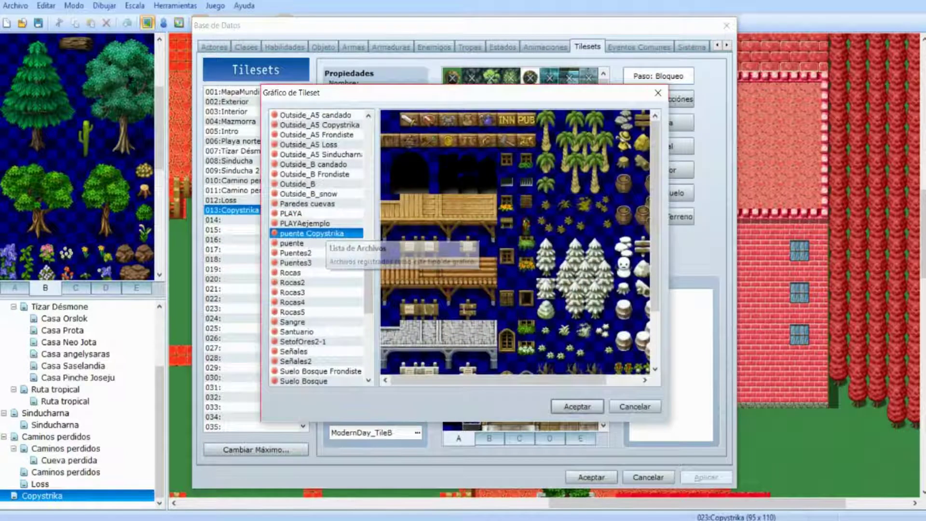
pyautogui.click(658, 92)
pyautogui.click(417, 343)
pyautogui.click(315, 194)
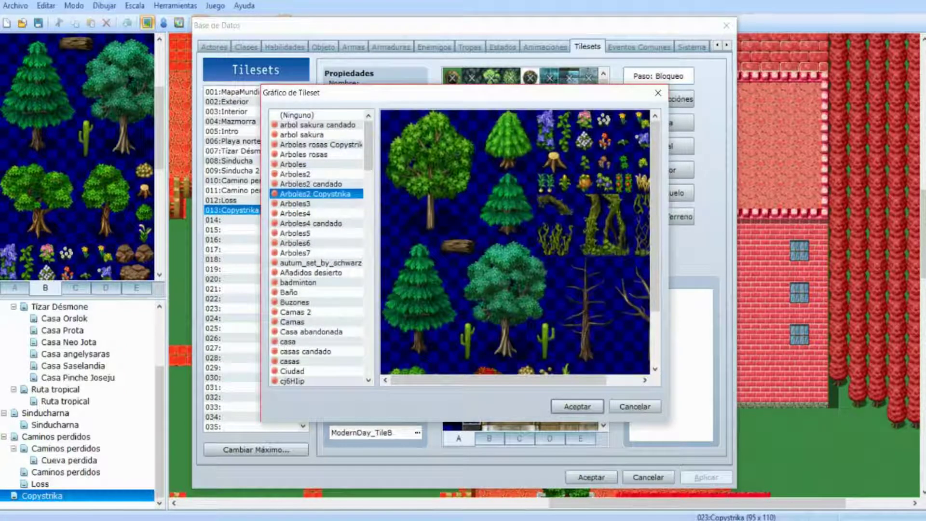
pyautogui.click(578, 407)
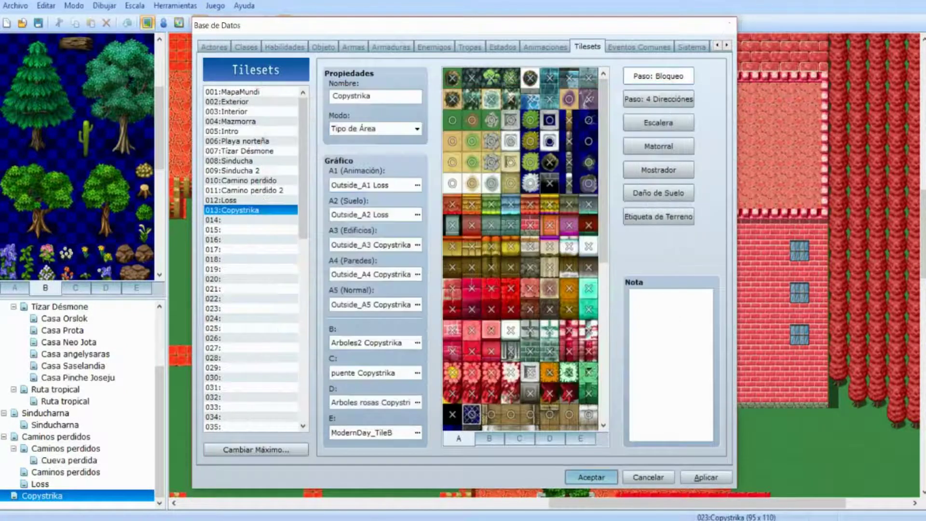
pyautogui.click(591, 477)
# - Examine the red trees around the Copystrika plaza, the western garden and the southern cliffs and bridges at 1/2 scale
pyautogui.moveTo(624, 285)
pyautogui.mouseDown(button='middle')
pyautogui.moveTo(579, 285)
pyautogui.moveTo(497, 246)
pyautogui.mouseUp(button='middle')
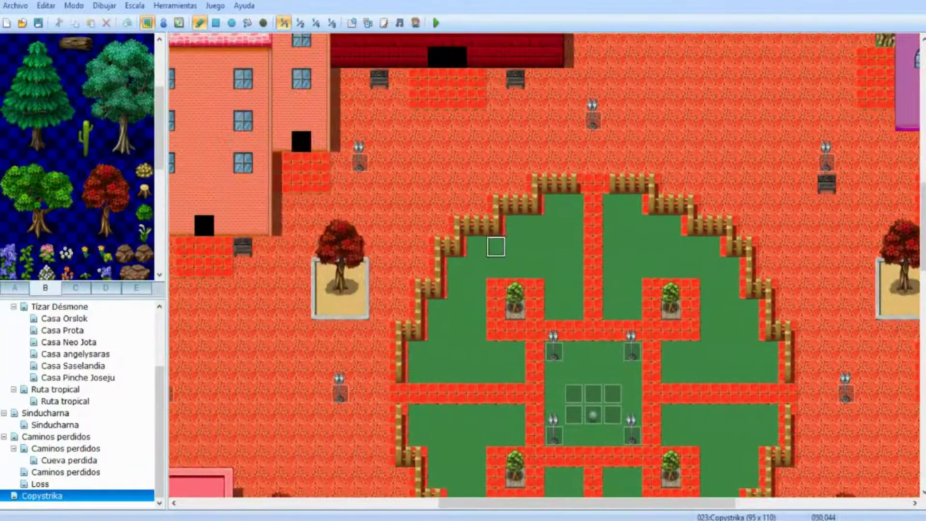
pyautogui.click(300, 23)
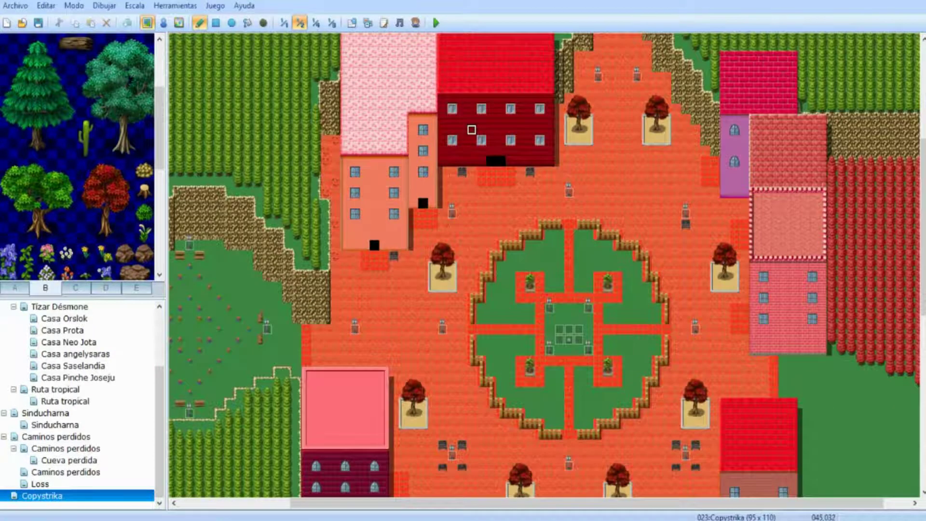
pyautogui.hscroll(-8, 365, 120)
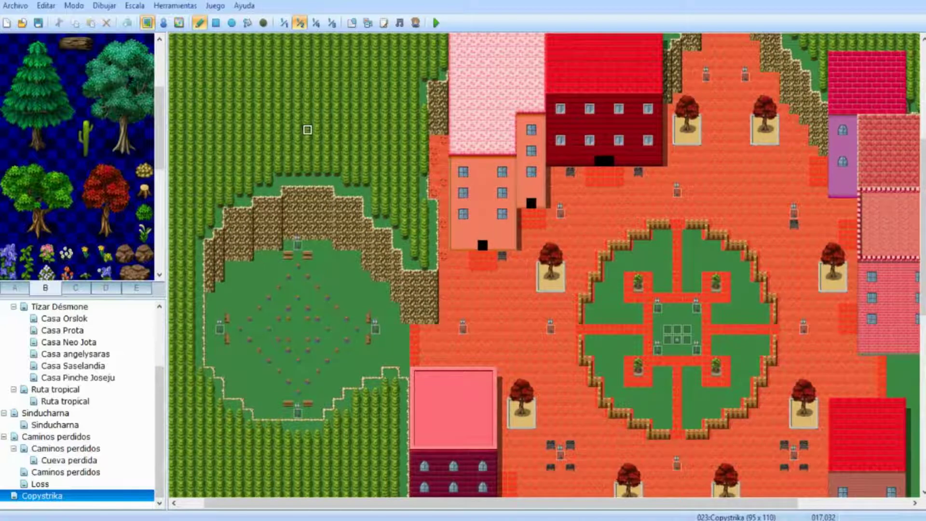
pyautogui.hscroll(8, 337, 197)
pyautogui.scroll(1, 337, 197)
pyautogui.moveTo(557, 246); pyautogui.dragTo(377, 417, button='middle')
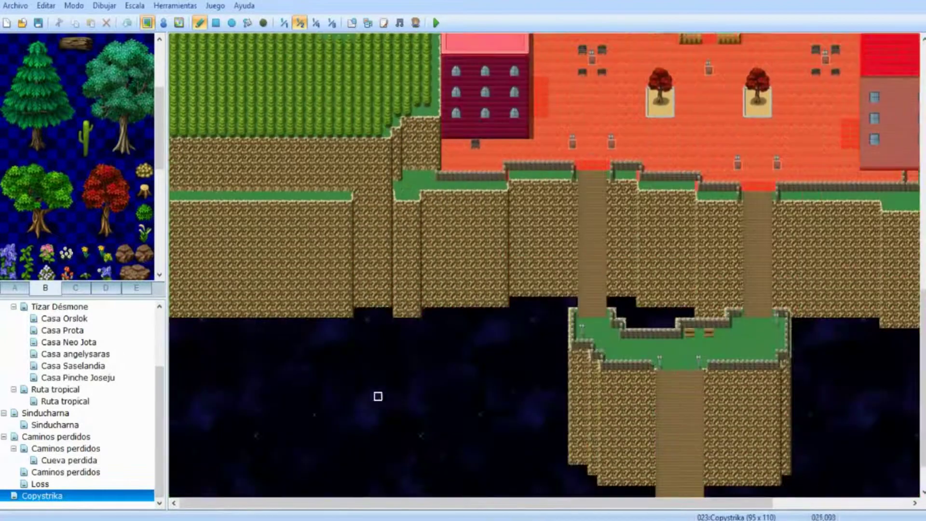
pyautogui.hscroll(6, 430, 352)
pyautogui.scroll(-3, 430, 352)
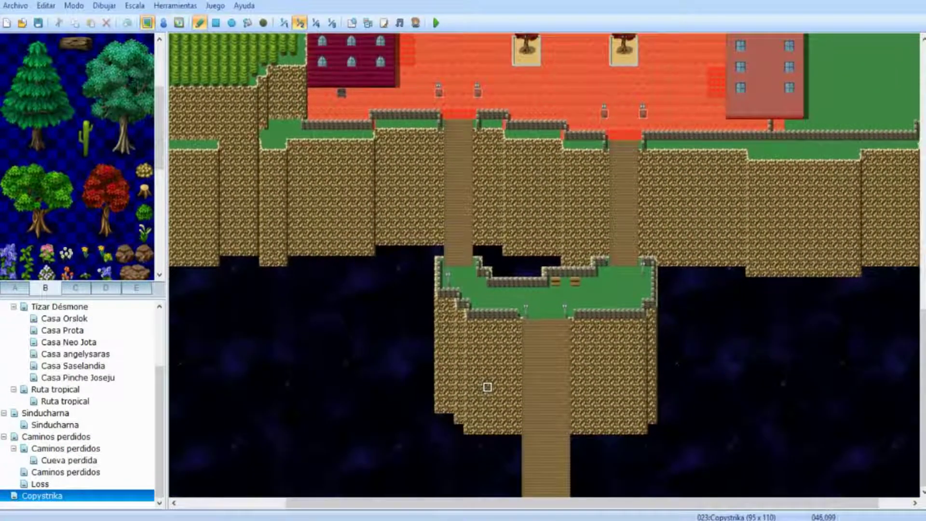
pyautogui.scroll(15, 482, 384)
pyautogui.hscroll(-1, 482, 383)
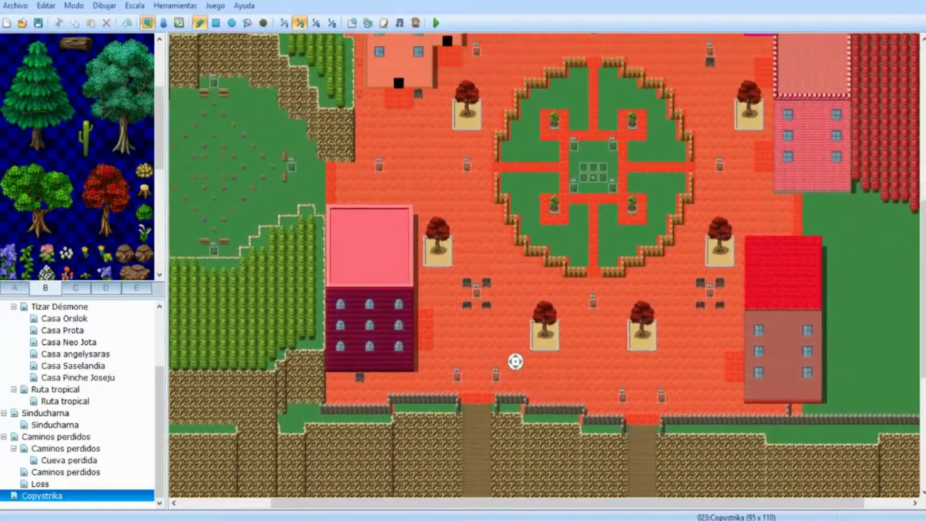
pyautogui.scroll(20, 515, 361)
pyautogui.scroll(1, 78, 386)
pyautogui.scroll(-3, 77, 434)
# - View the Loss map, then return to the Copystrika map and review its whole layout at 1/4 scale
pyautogui.click(40, 484)
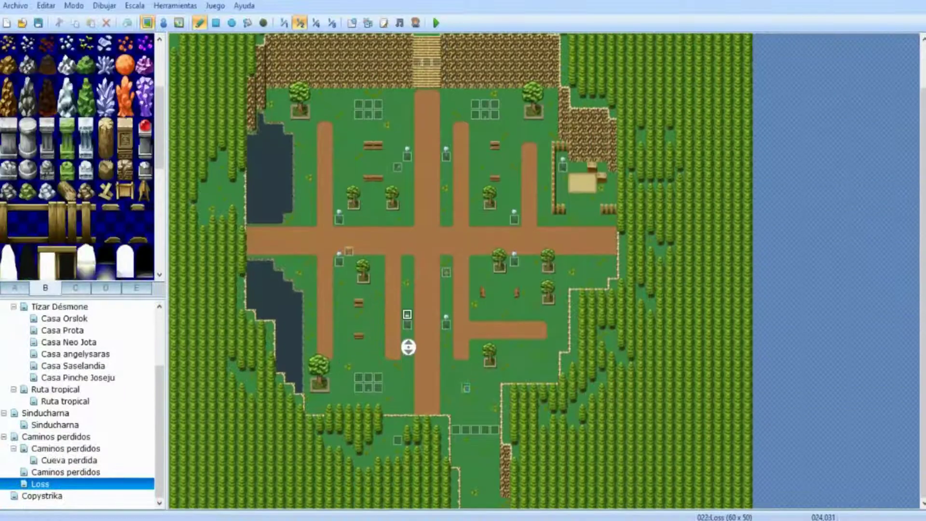
pyautogui.click(42, 495)
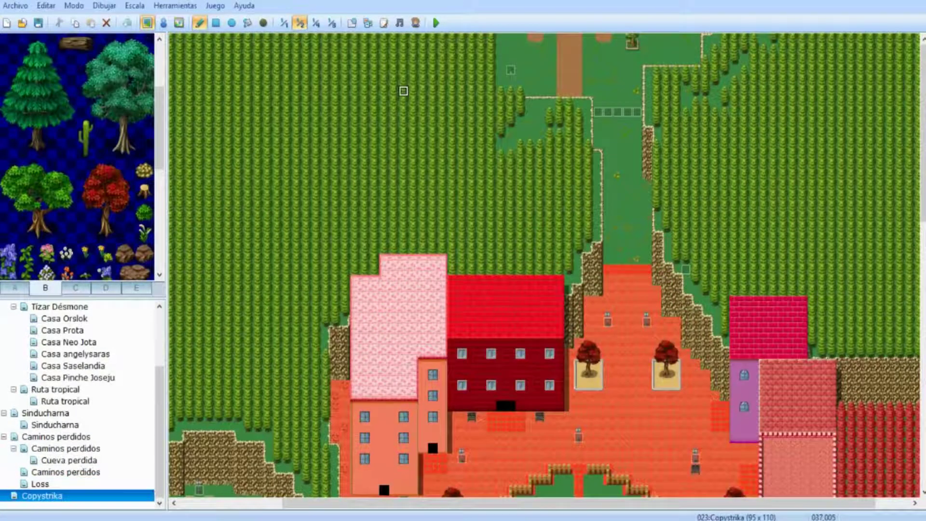
pyautogui.click(316, 22)
pyautogui.scroll(-2, 477, 185)
pyautogui.scroll(-2, 478, 185)
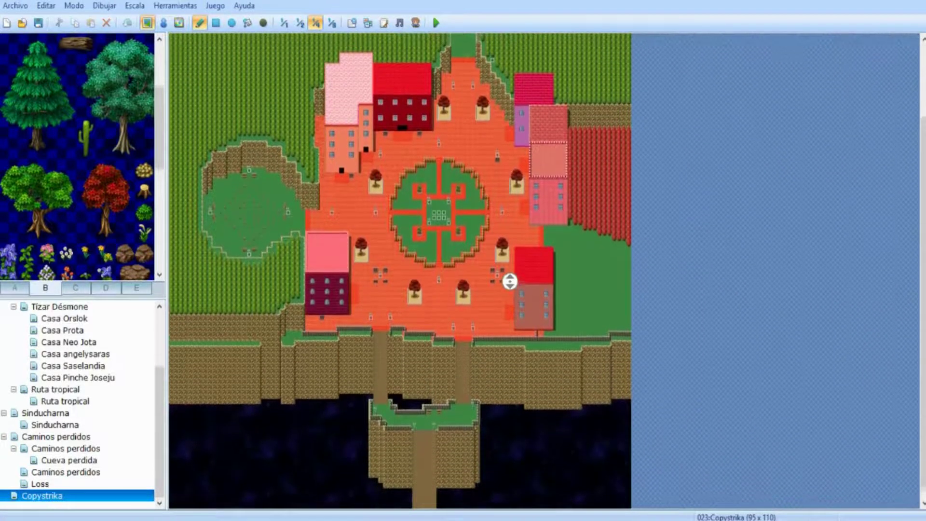
pyautogui.scroll(1, 510, 281)
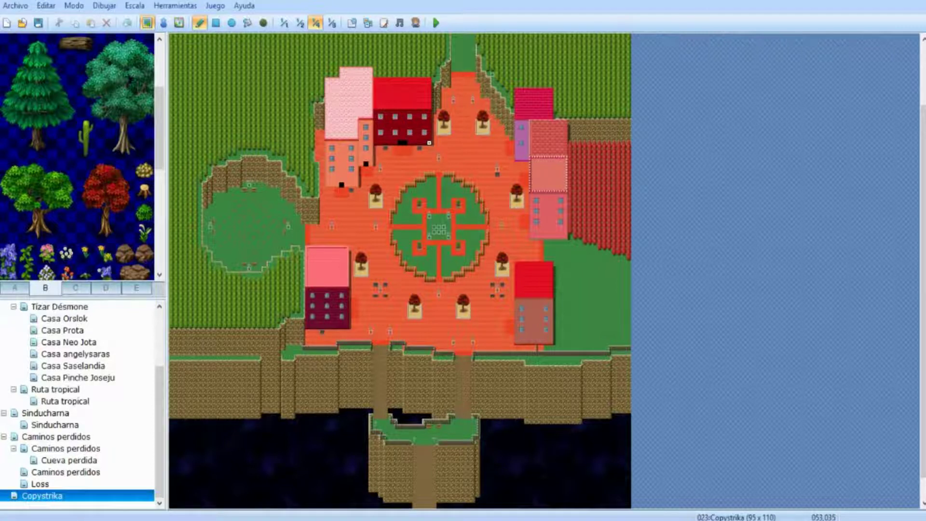
# - Return the Copystrika map to 1/2 scale and save the project
pyautogui.click(300, 23)
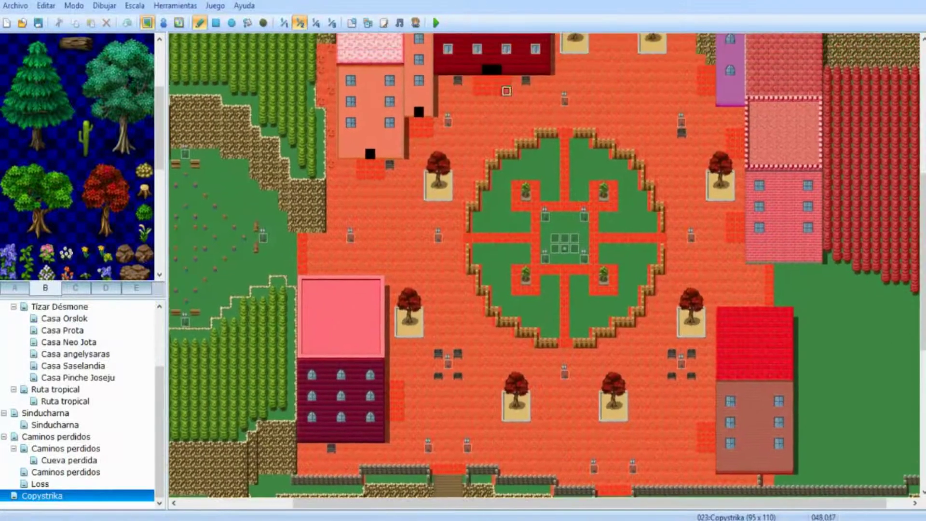
pyautogui.moveTo(516, 199); pyautogui.dragTo(521, 178, button='middle')
pyautogui.middleClick(519, 191)
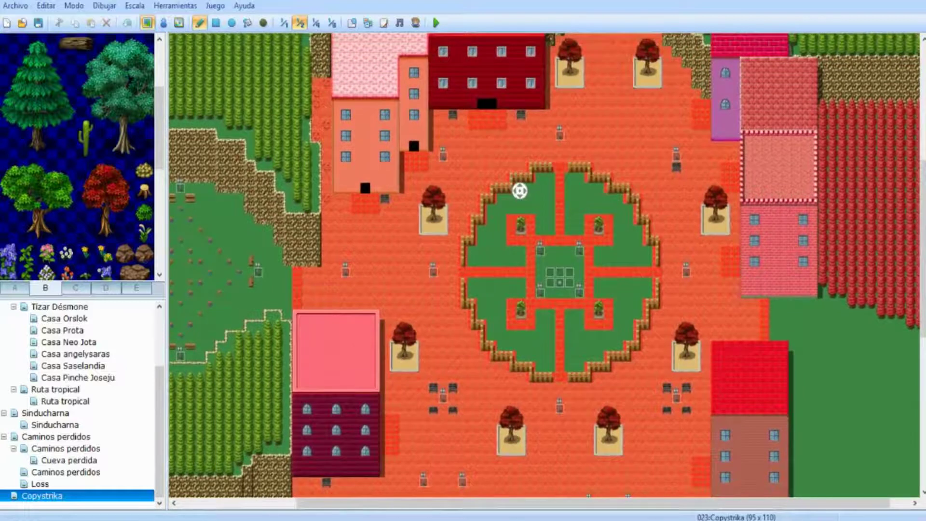
pyautogui.scroll(1, 520, 190)
pyautogui.click(38, 23)
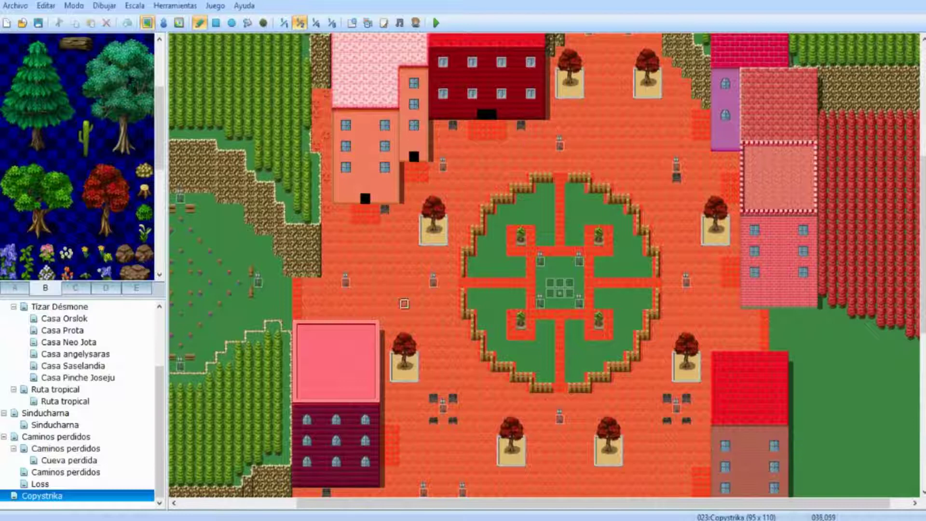
pyautogui.click(175, 5)
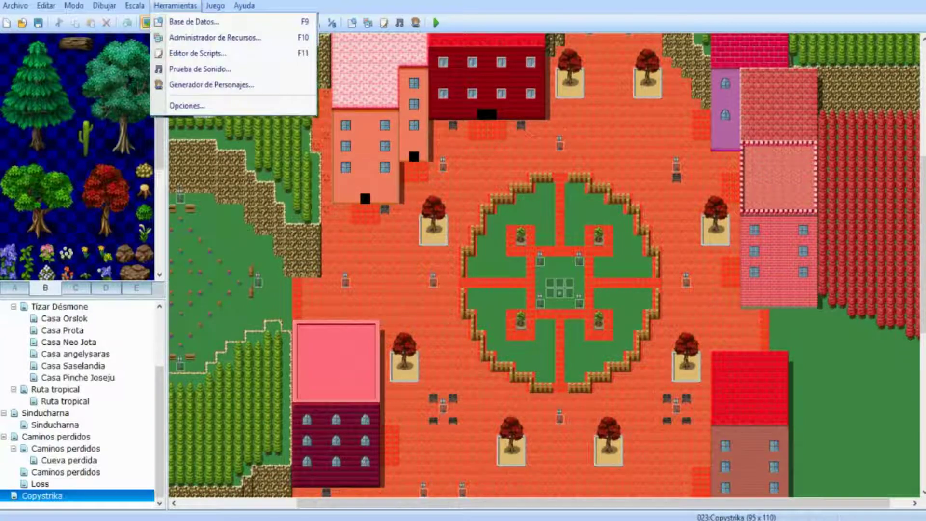
pyautogui.press('Escape')
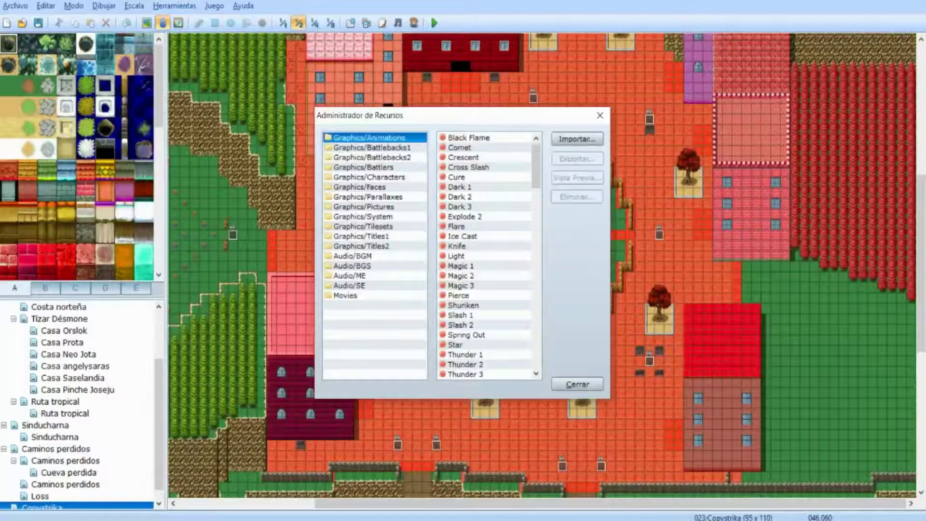
pyautogui.press('Escape')
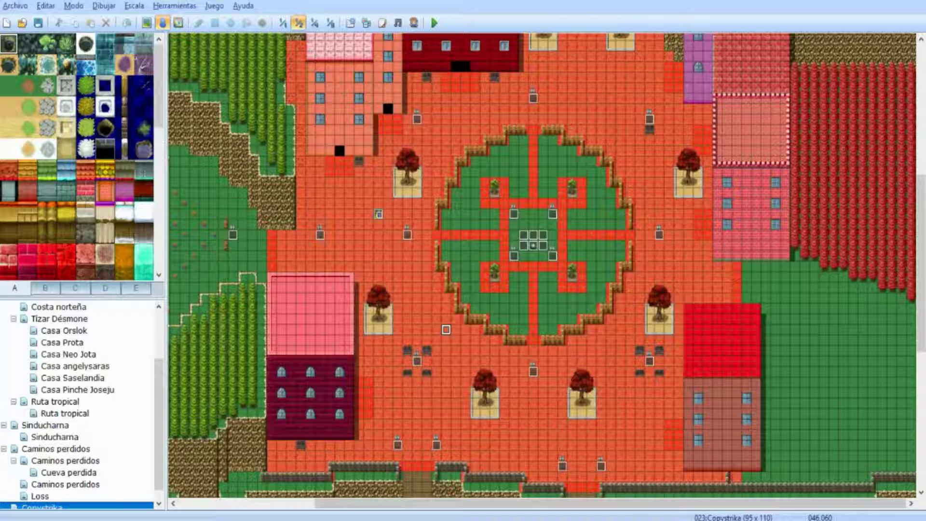
# - Inspect the plaza's eastern side at 1/1 scale, around the tree planter beside the pink brick building
pyautogui.scroll(-2, 566, 325)
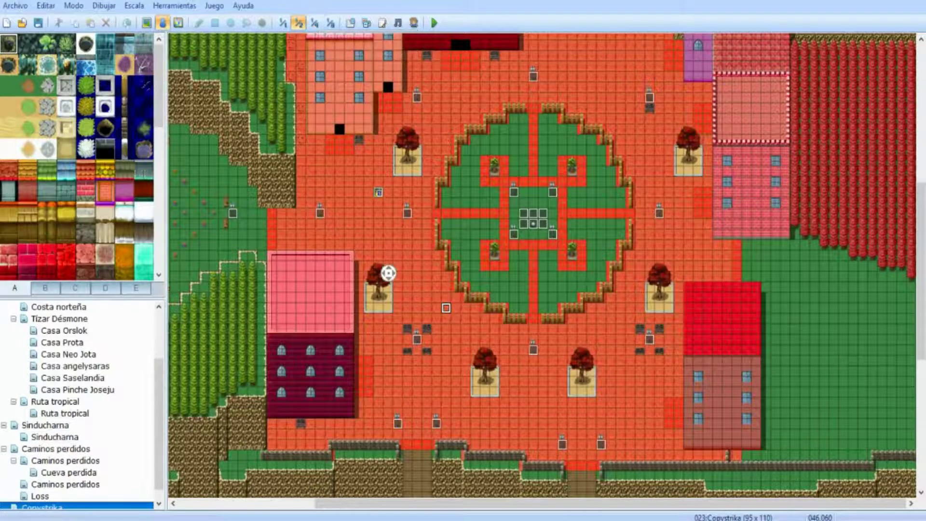
pyautogui.scroll(3, 541, 265)
pyautogui.click(282, 22)
pyautogui.moveTo(350, 206); pyautogui.dragTo(463, 195, button='middle')
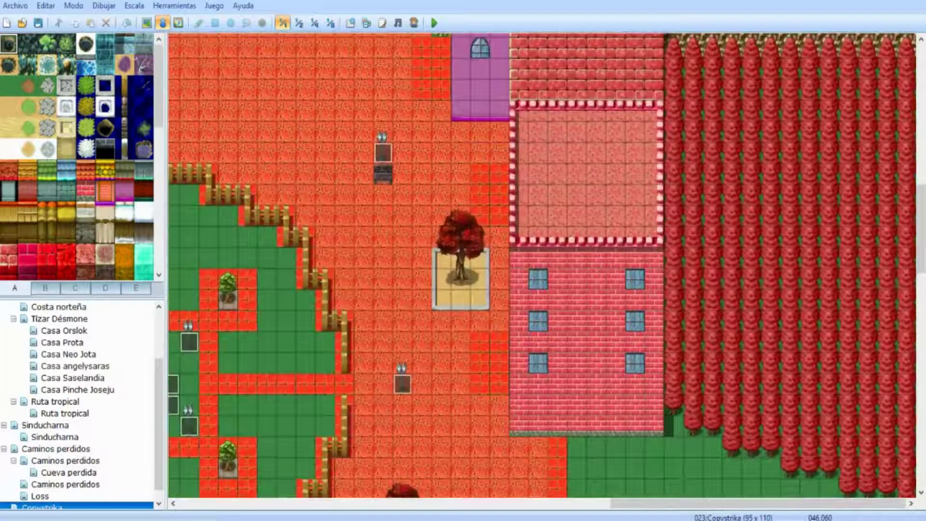